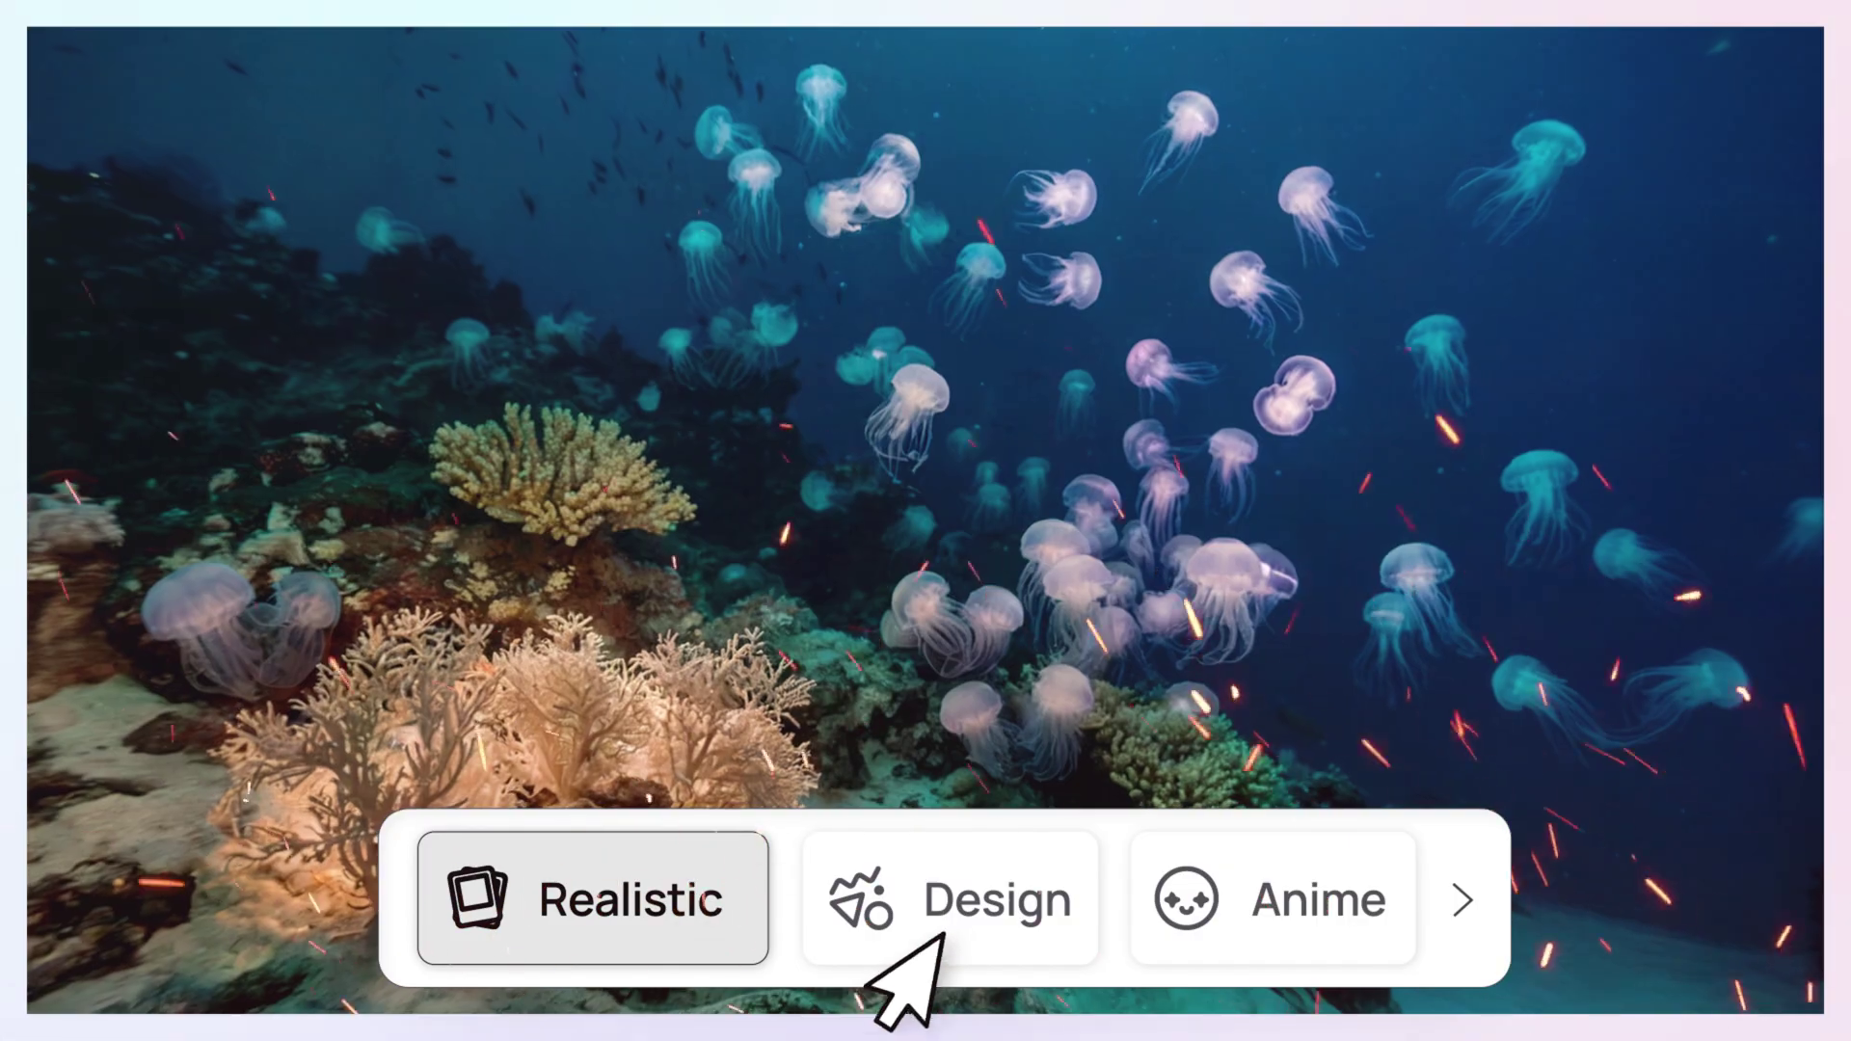
pyautogui.click(916, 940)
pyautogui.click(1205, 945)
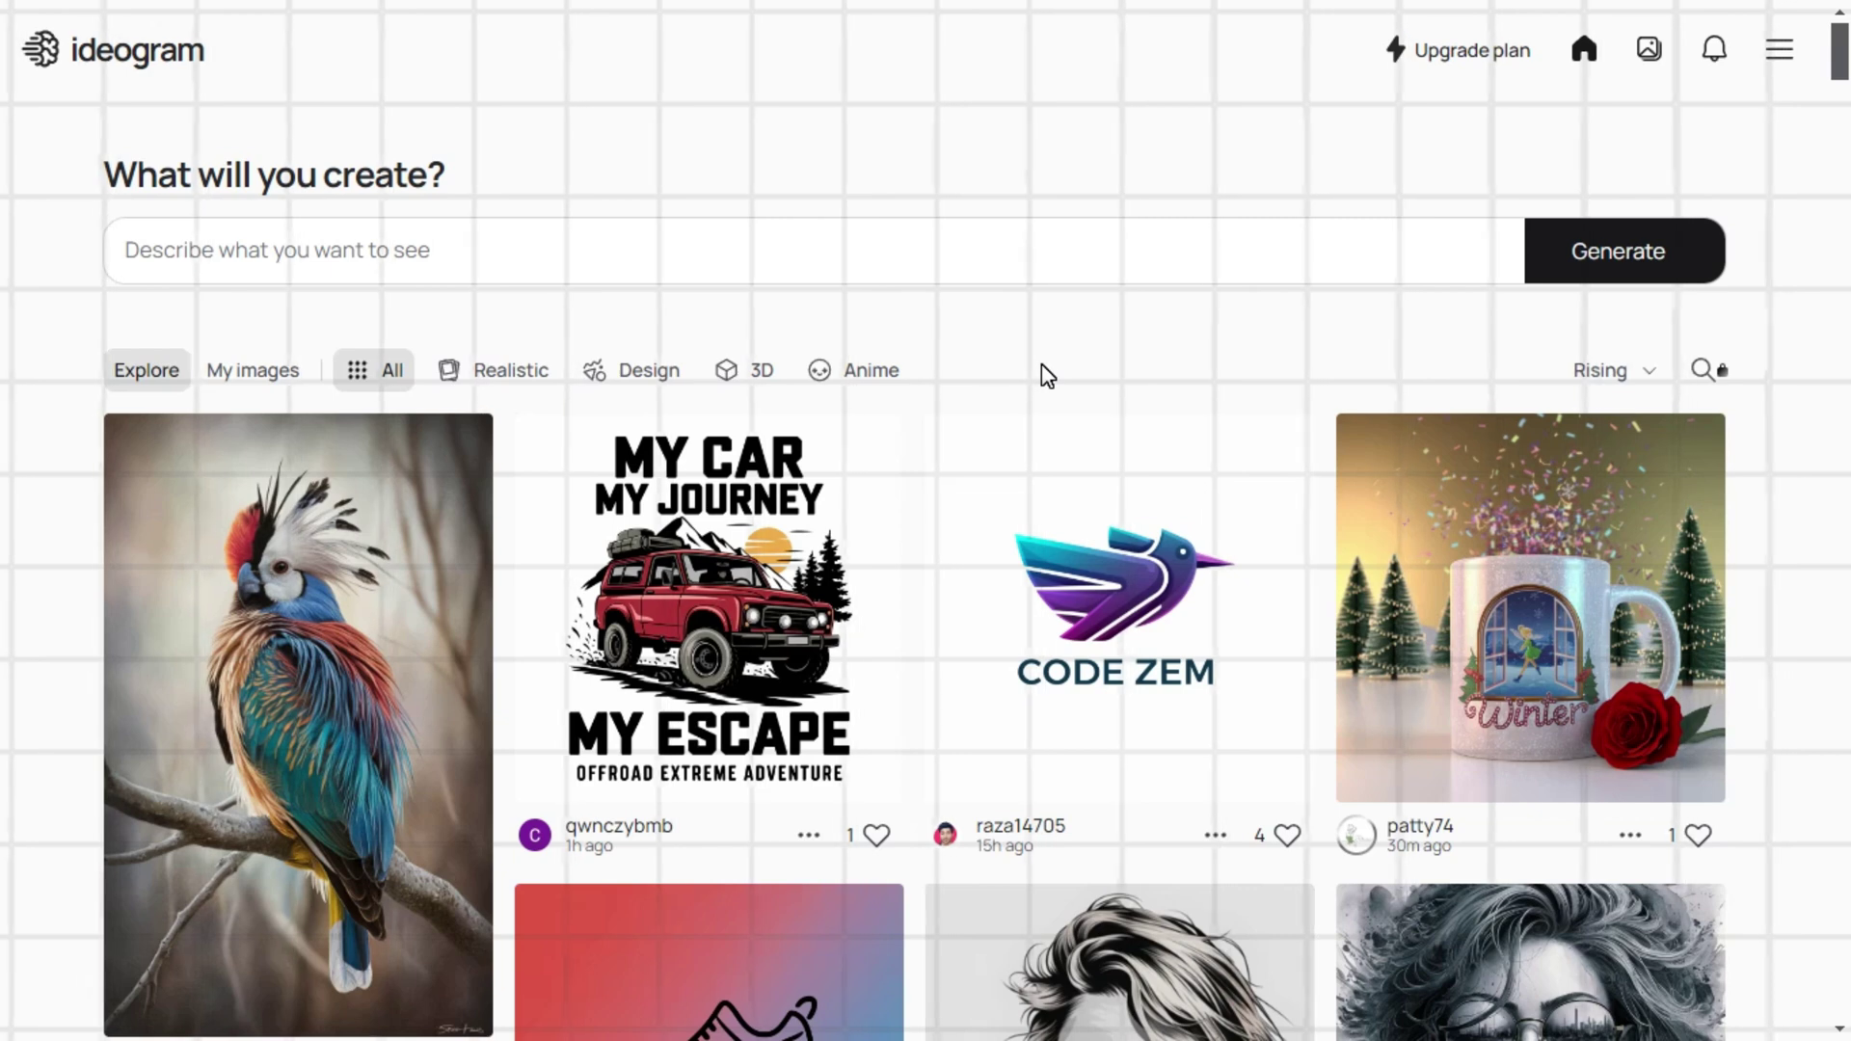
# - Set the image prompt editor's model to 2.0 (latest) and open the color palette choices
pyautogui.click(935, 251)
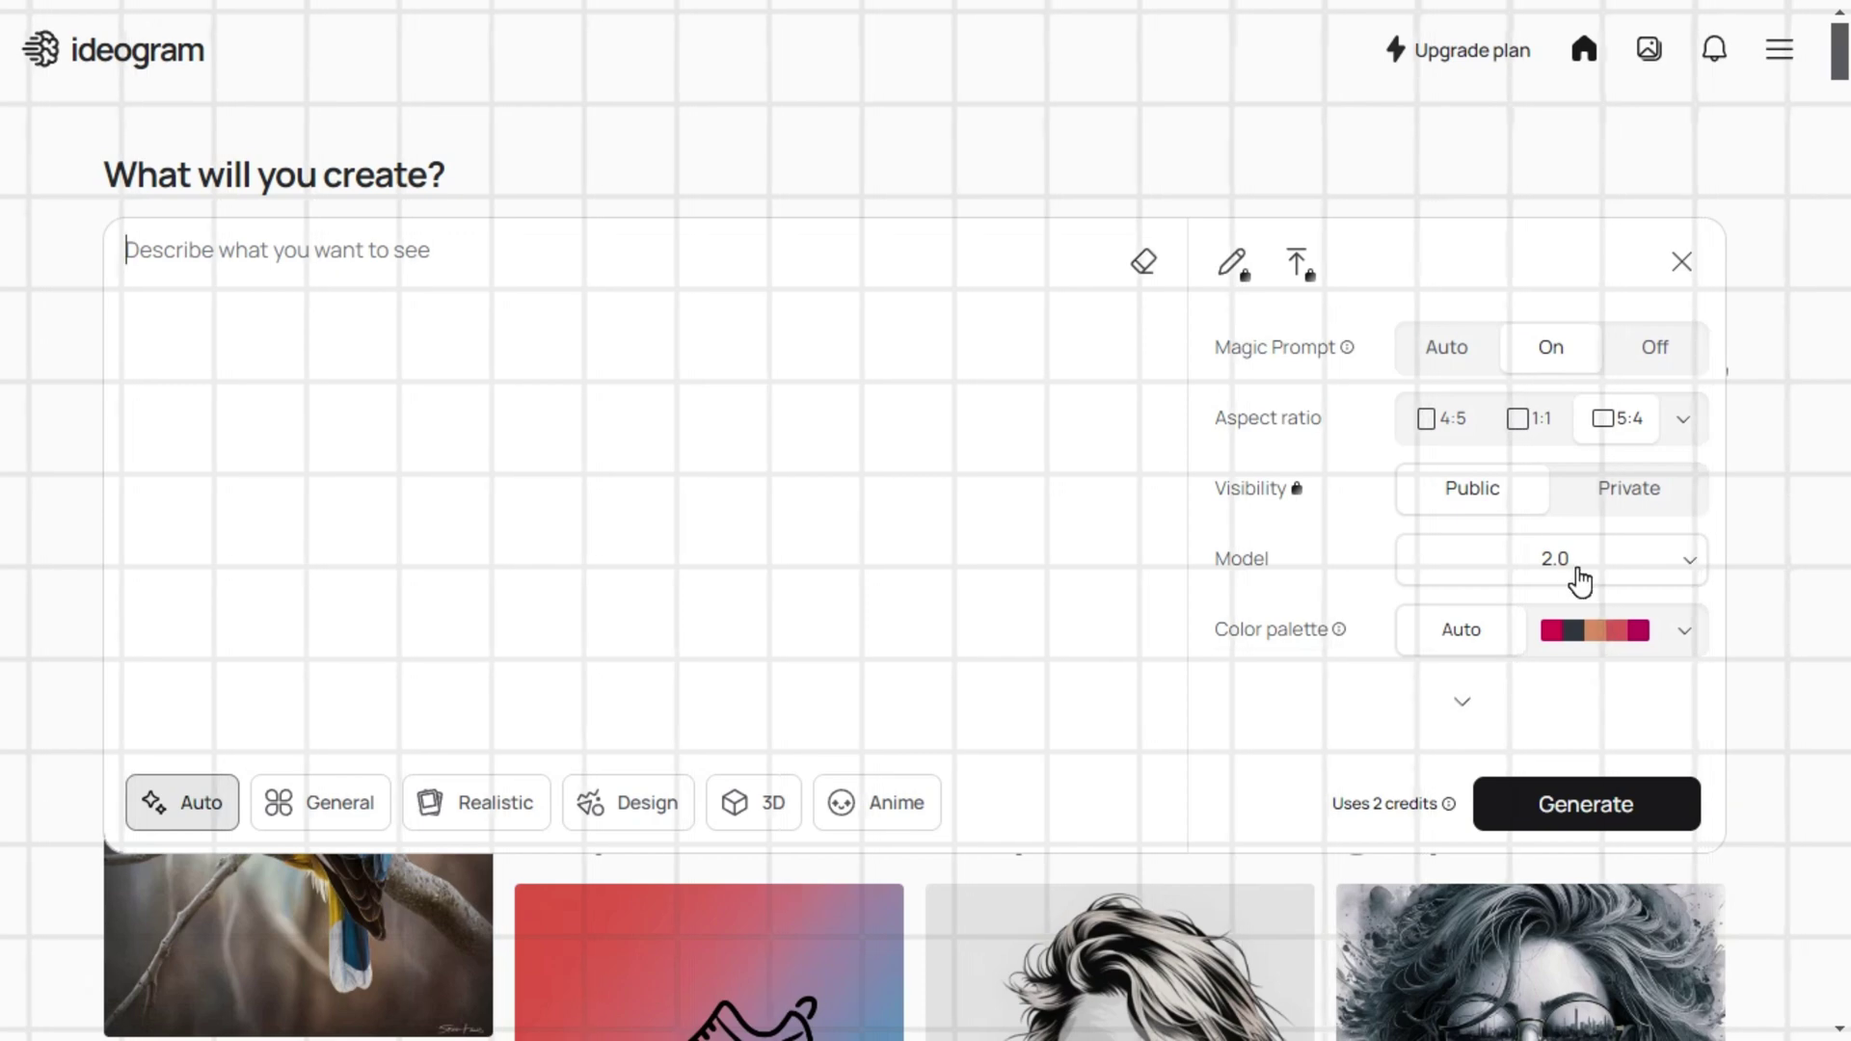
pyautogui.click(1577, 579)
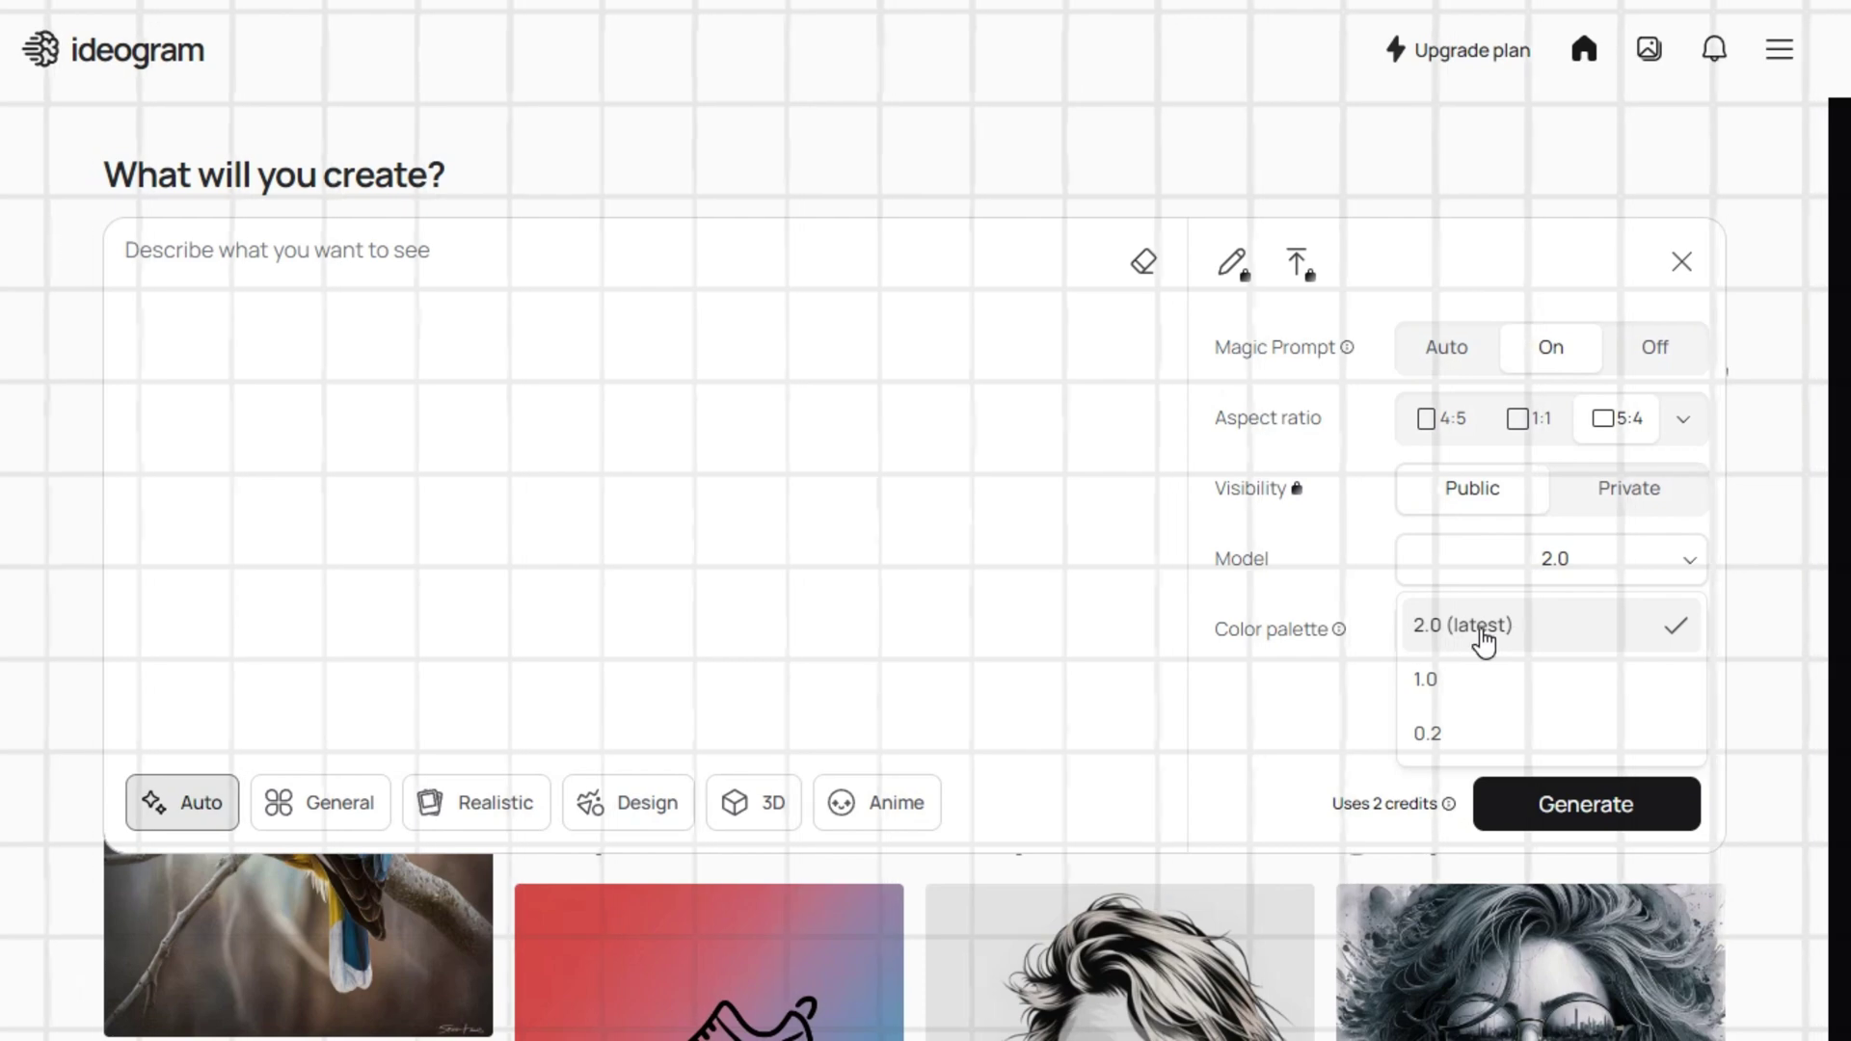
pyautogui.click(1600, 625)
pyautogui.moveTo(1251, 654)
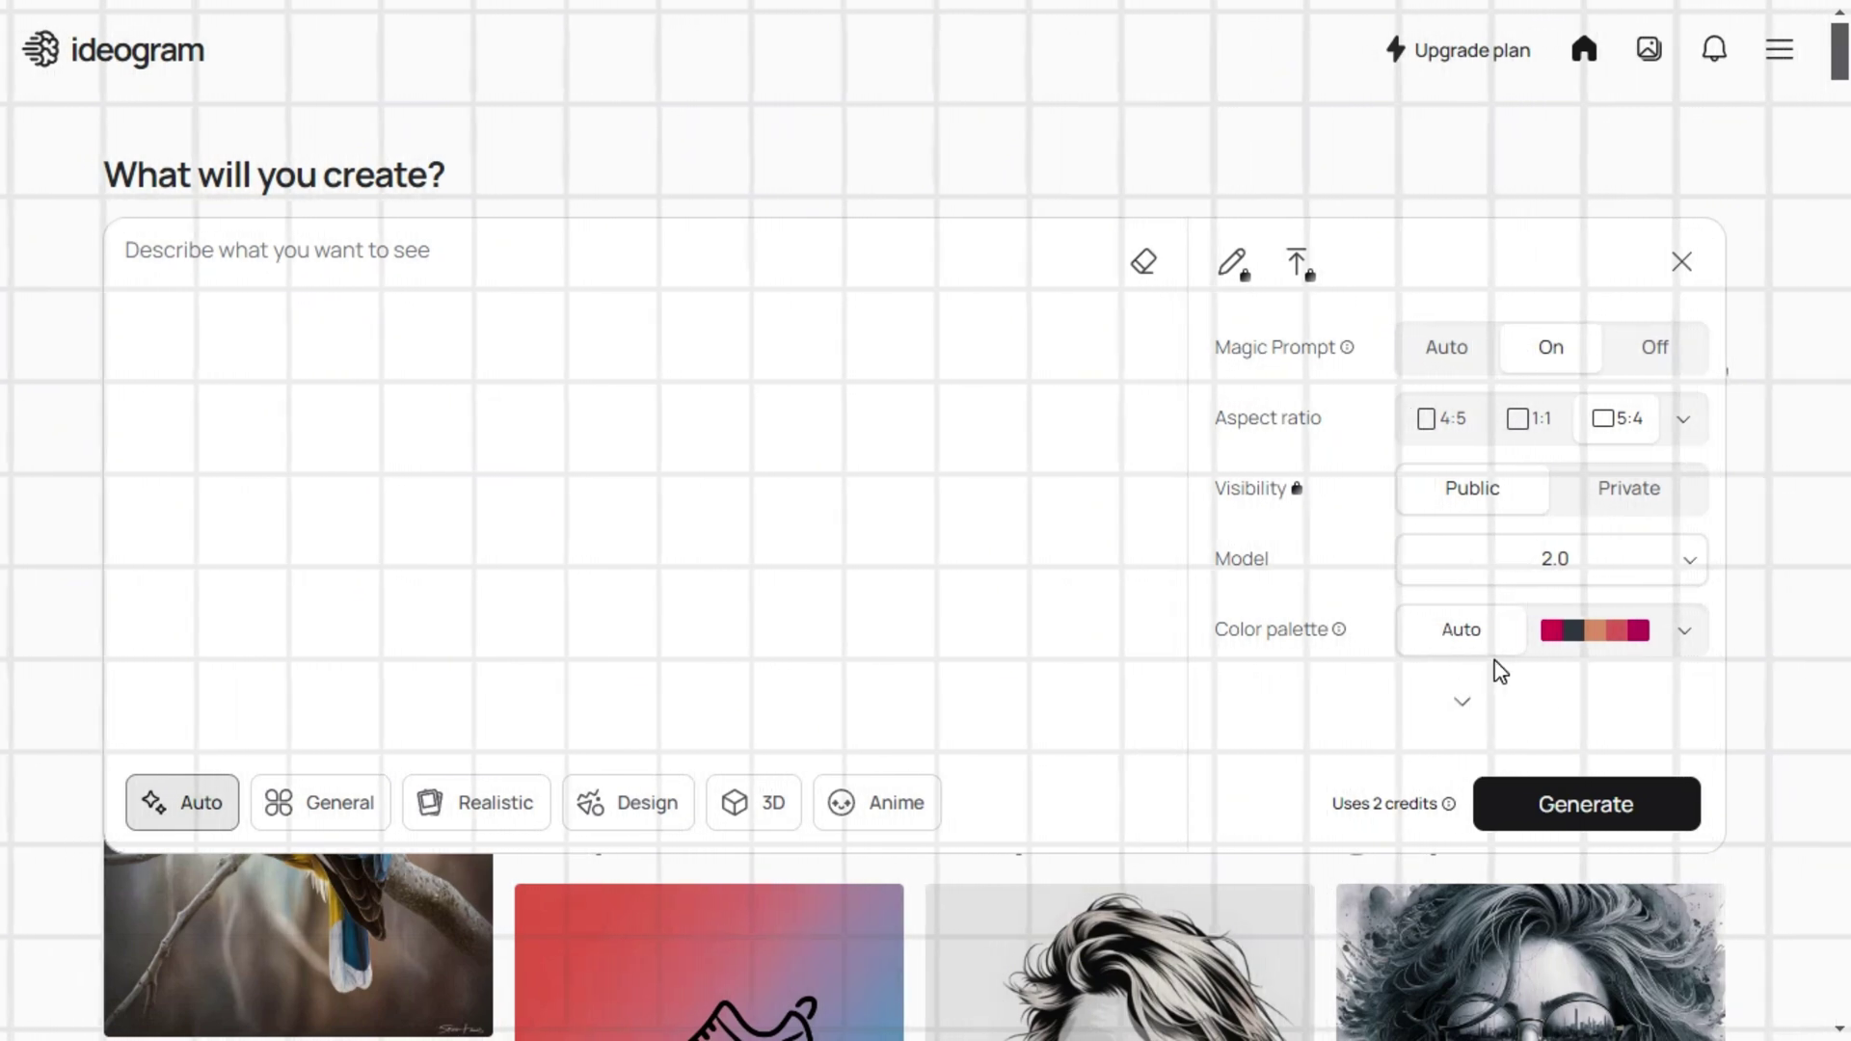
pyautogui.click(1689, 634)
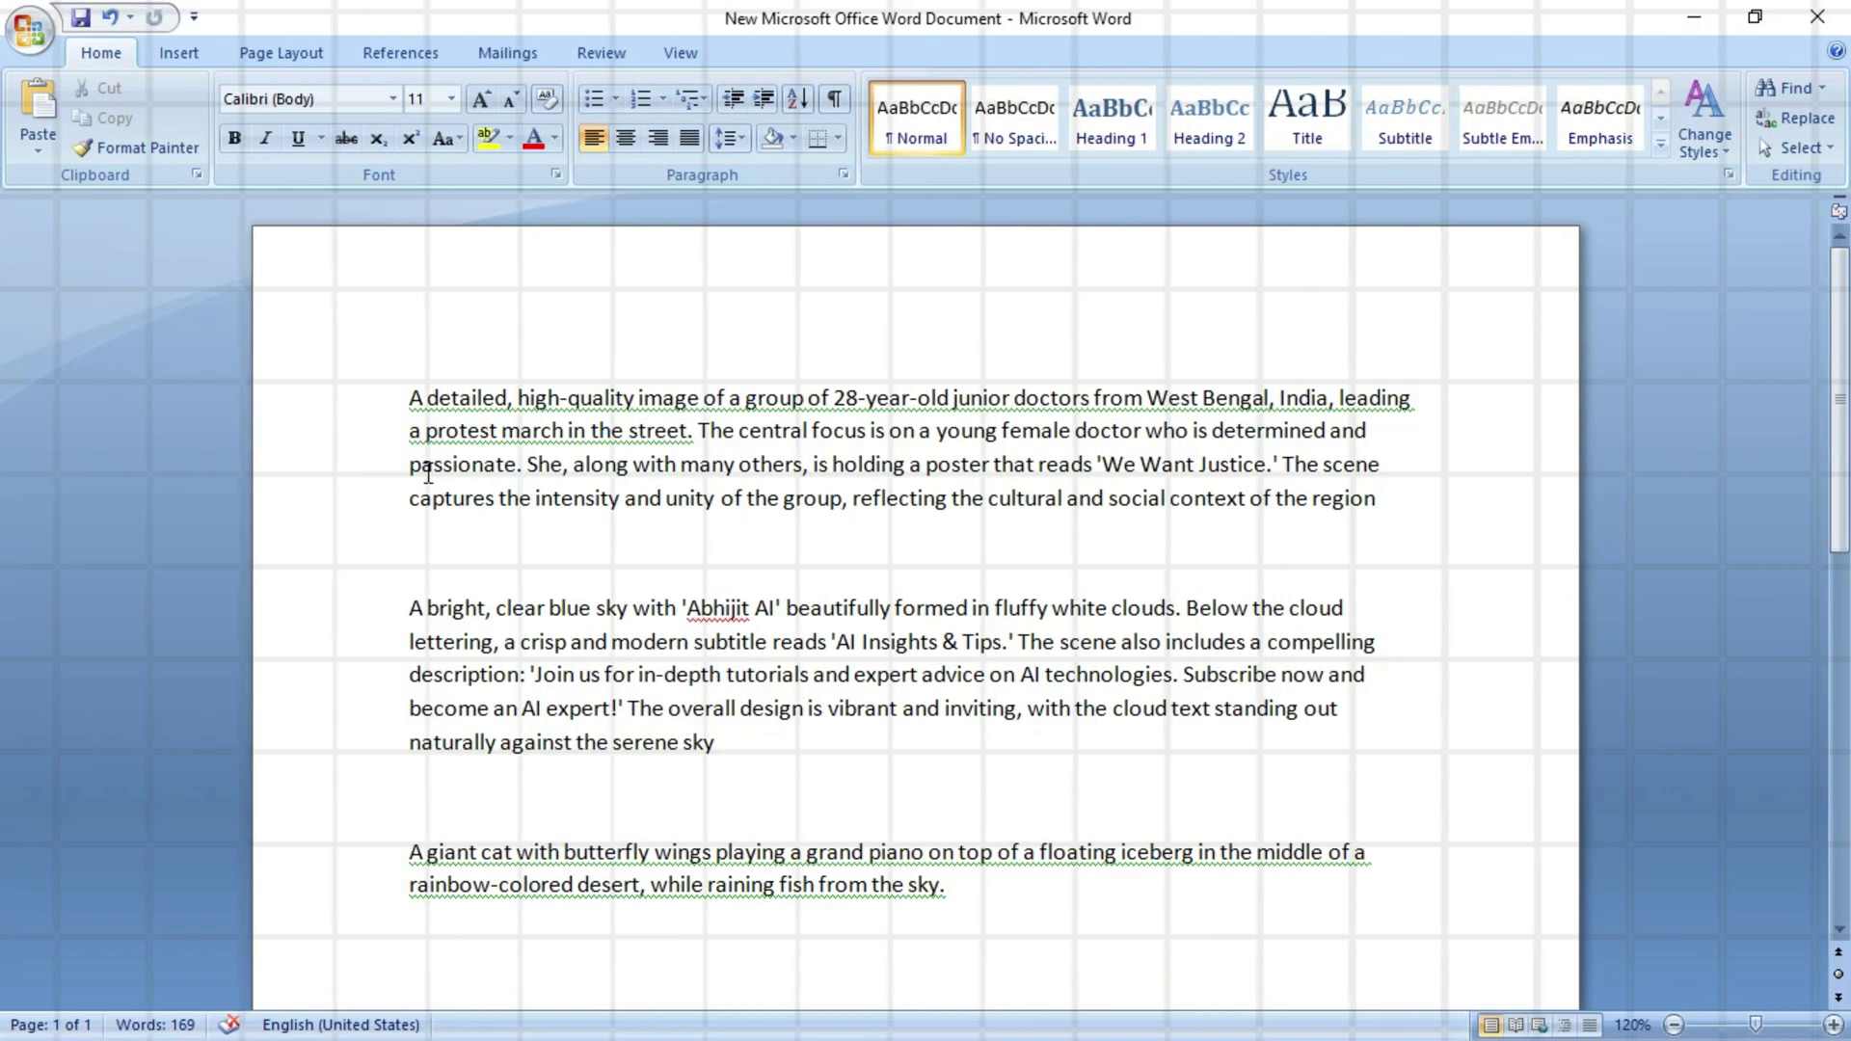
# - Copy the Word document's first paragraph about the junior doctors' protest march and paste it as the image prompt in Ideogram
pyautogui.click(1148, 919)
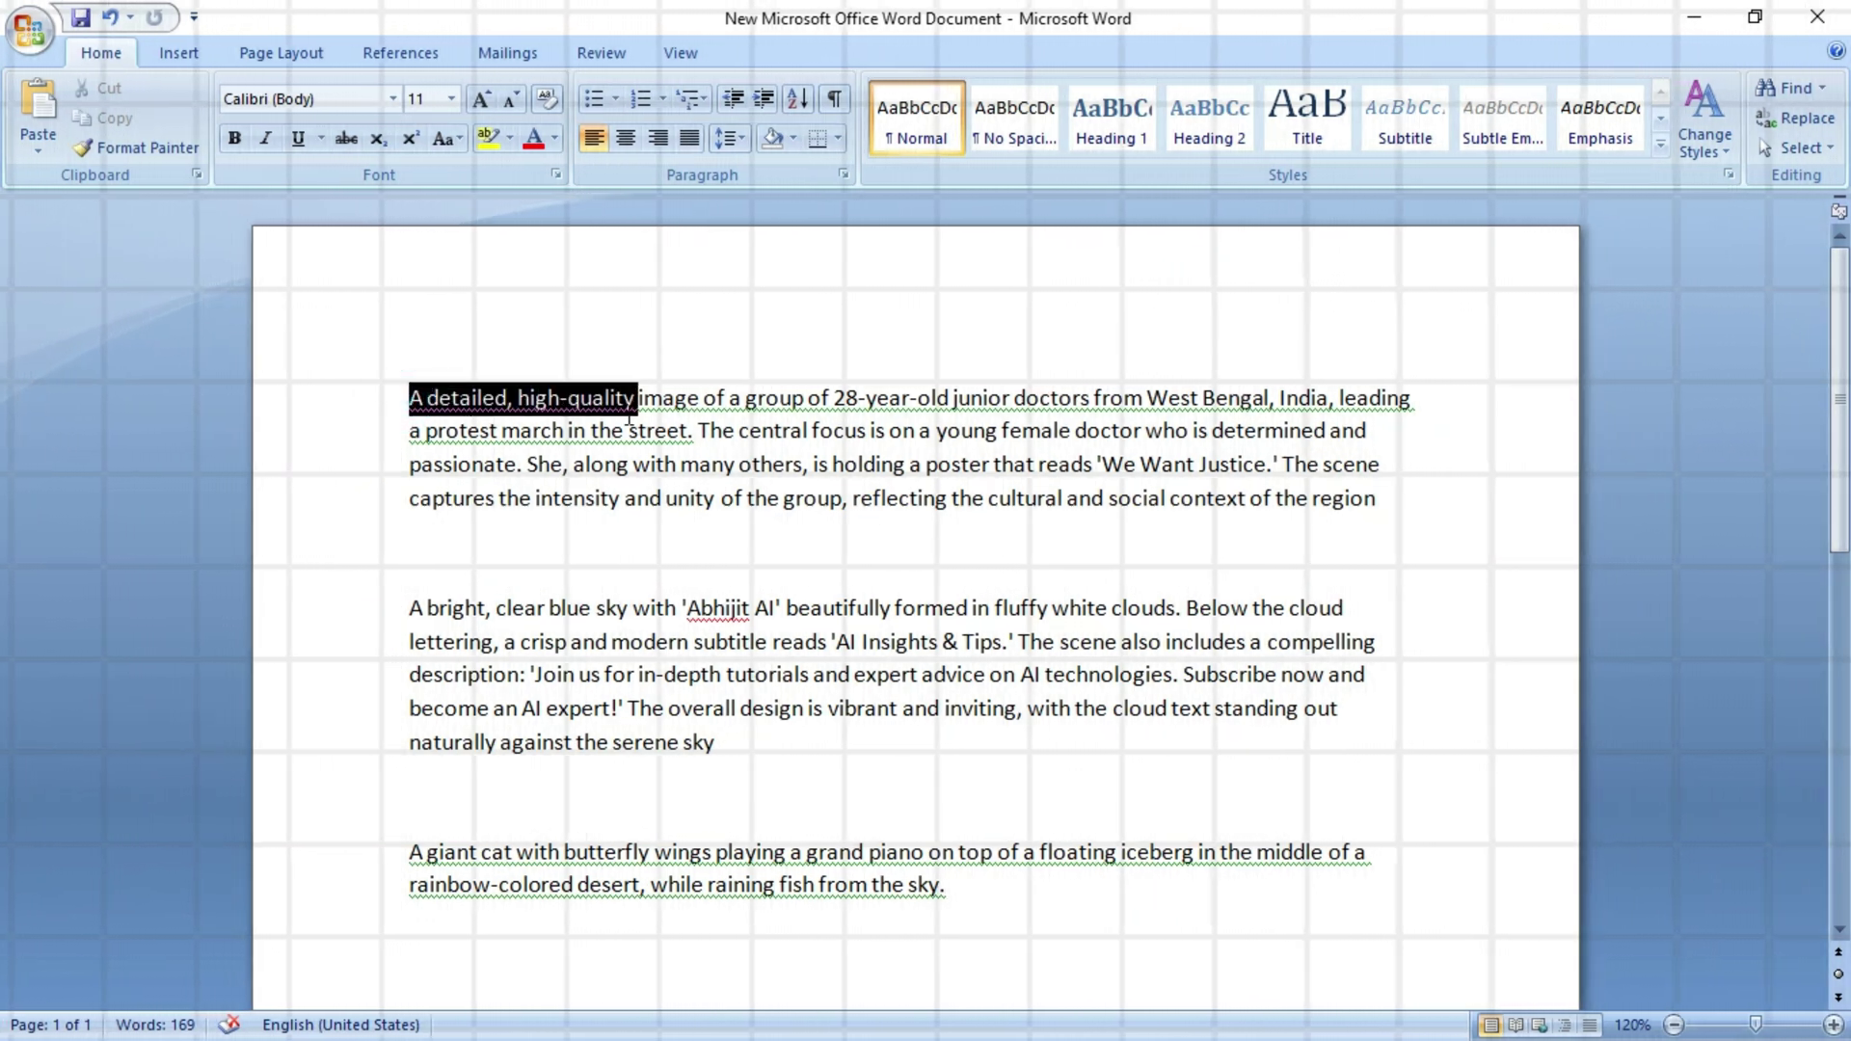
pyautogui.moveTo(724, 405); pyautogui.dragTo(806, 405)
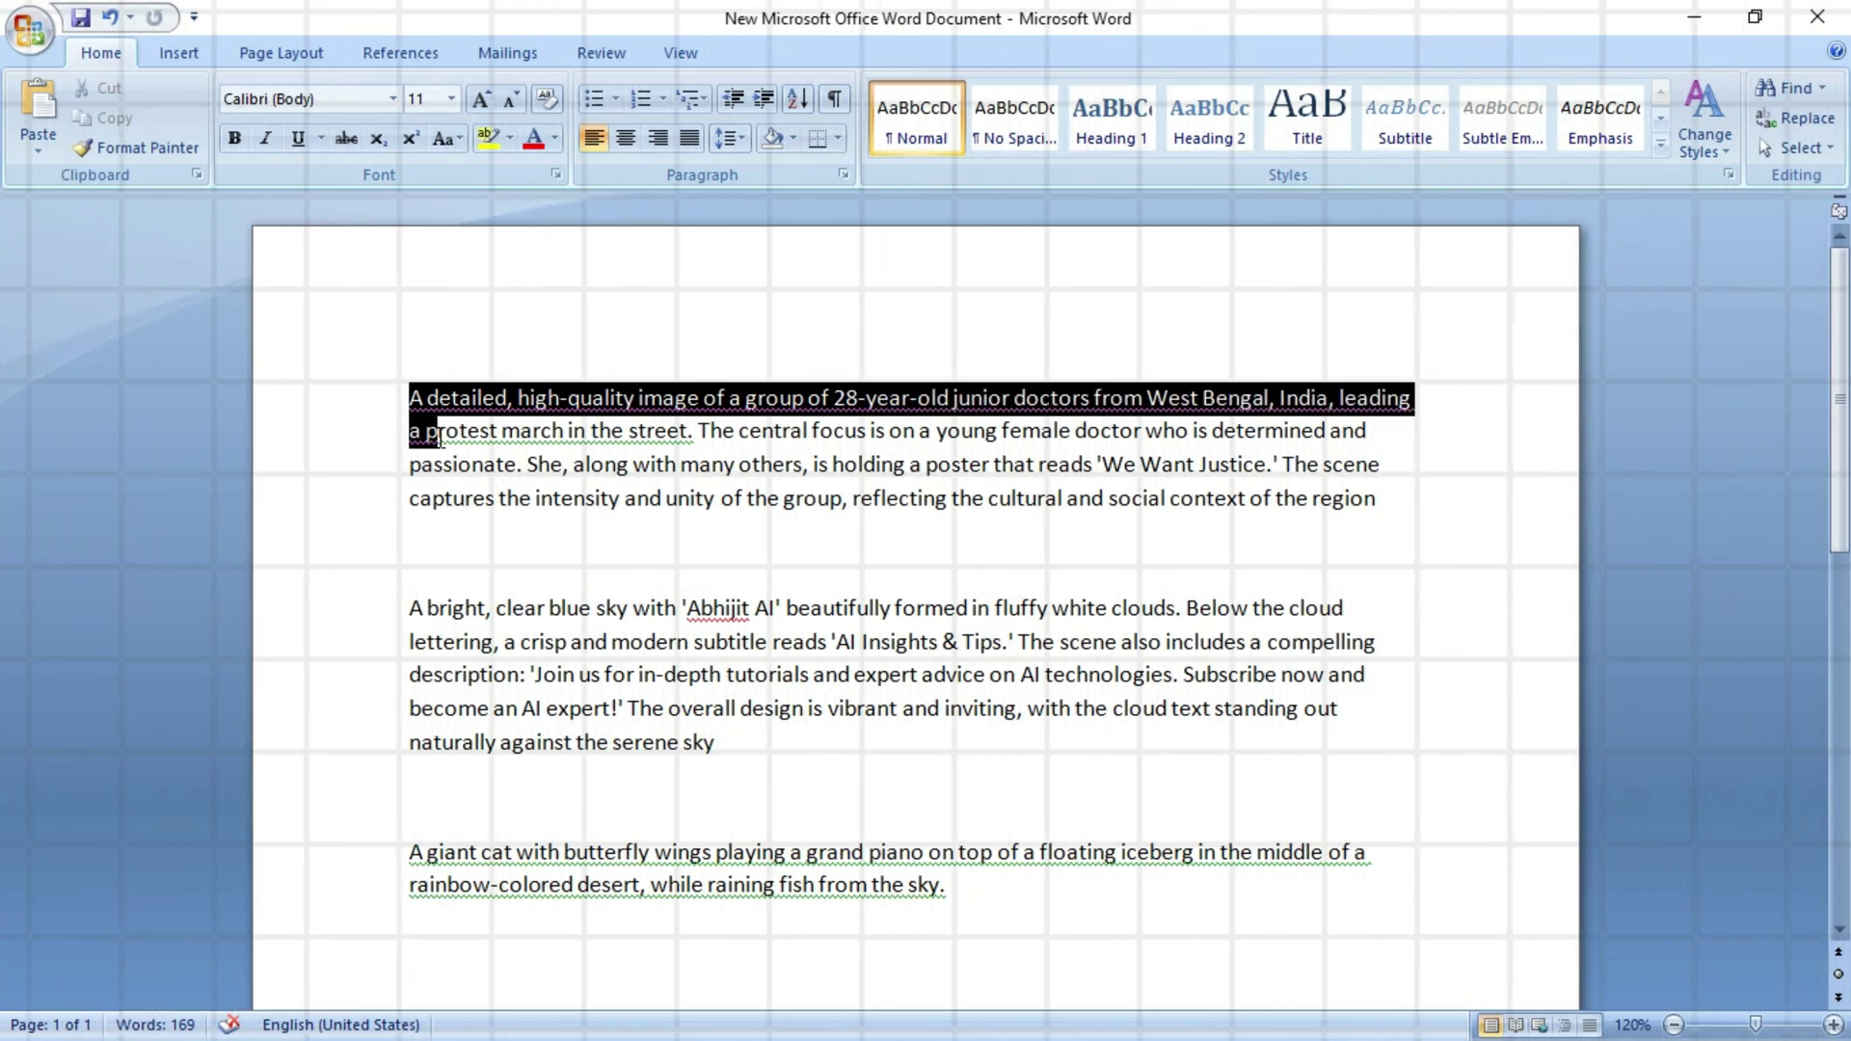
pyautogui.moveTo(689, 431); pyautogui.dragTo(737, 431)
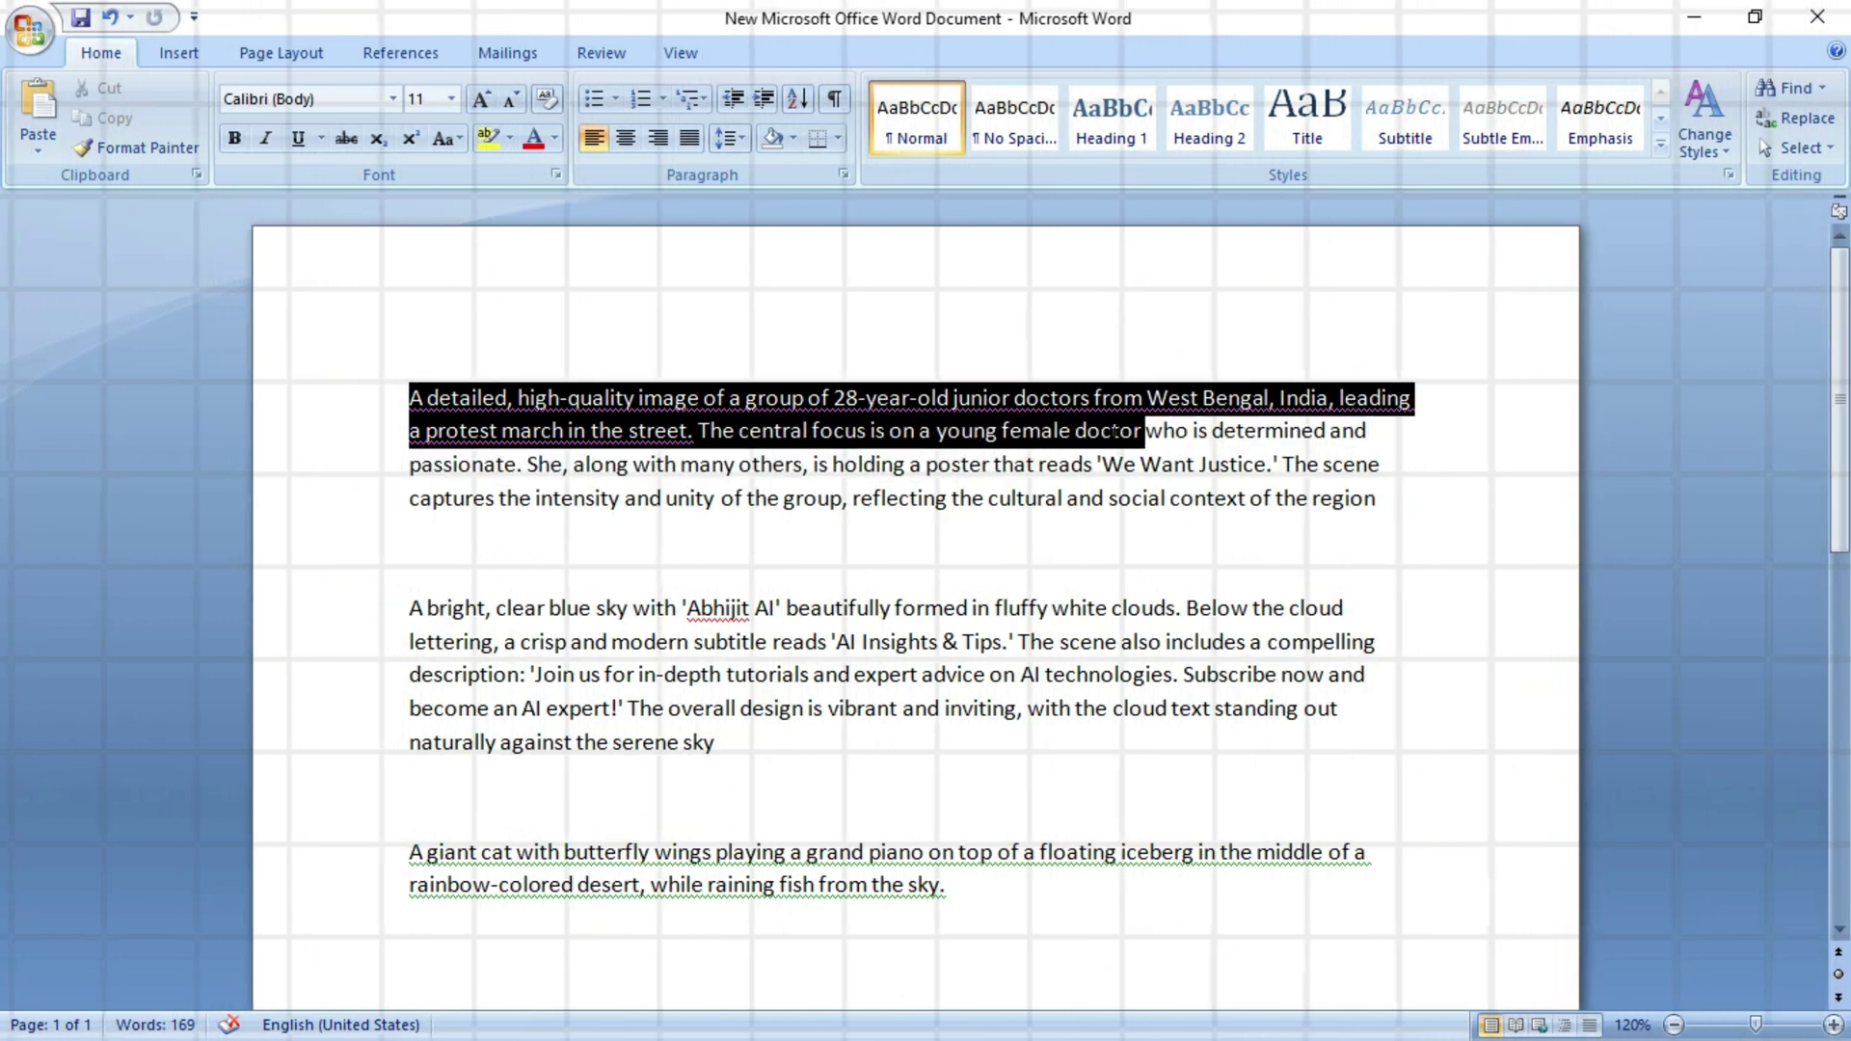
pyautogui.moveTo(1192, 431); pyautogui.dragTo(1211, 431)
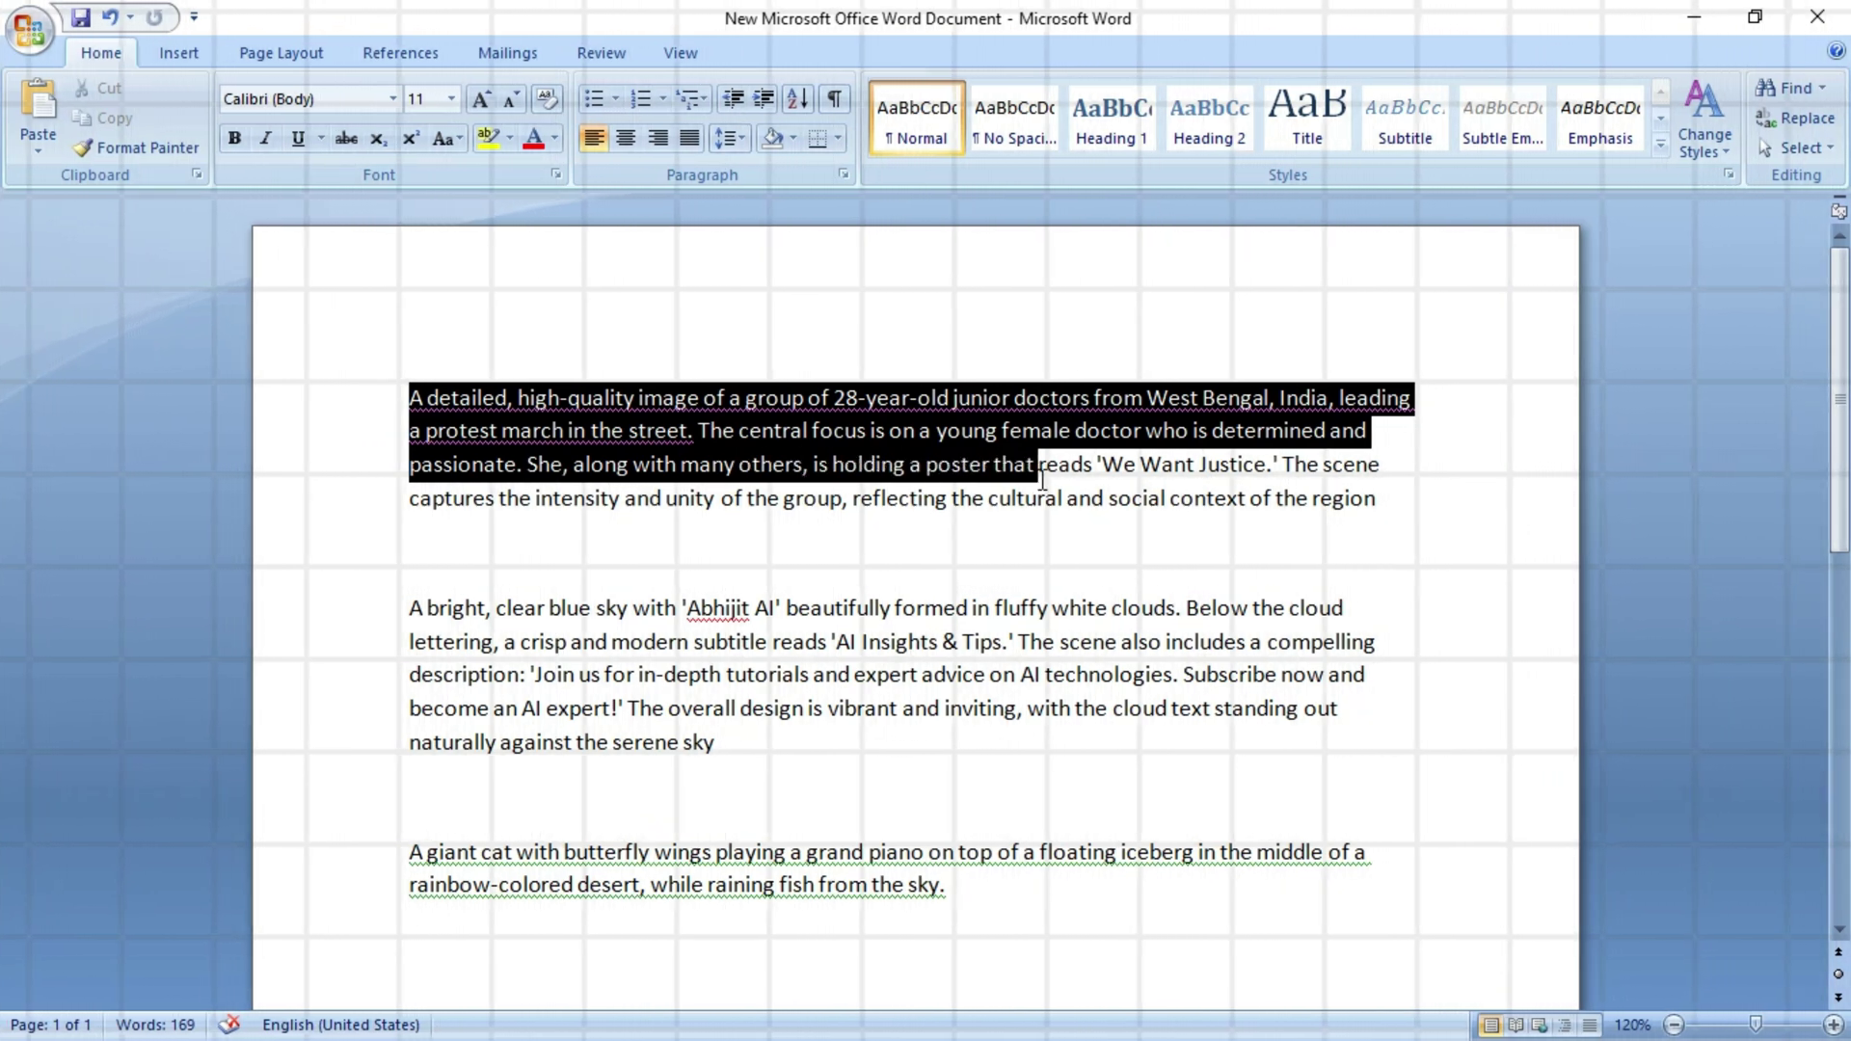
pyautogui.moveTo(1116, 485); pyautogui.dragTo(1322, 470)
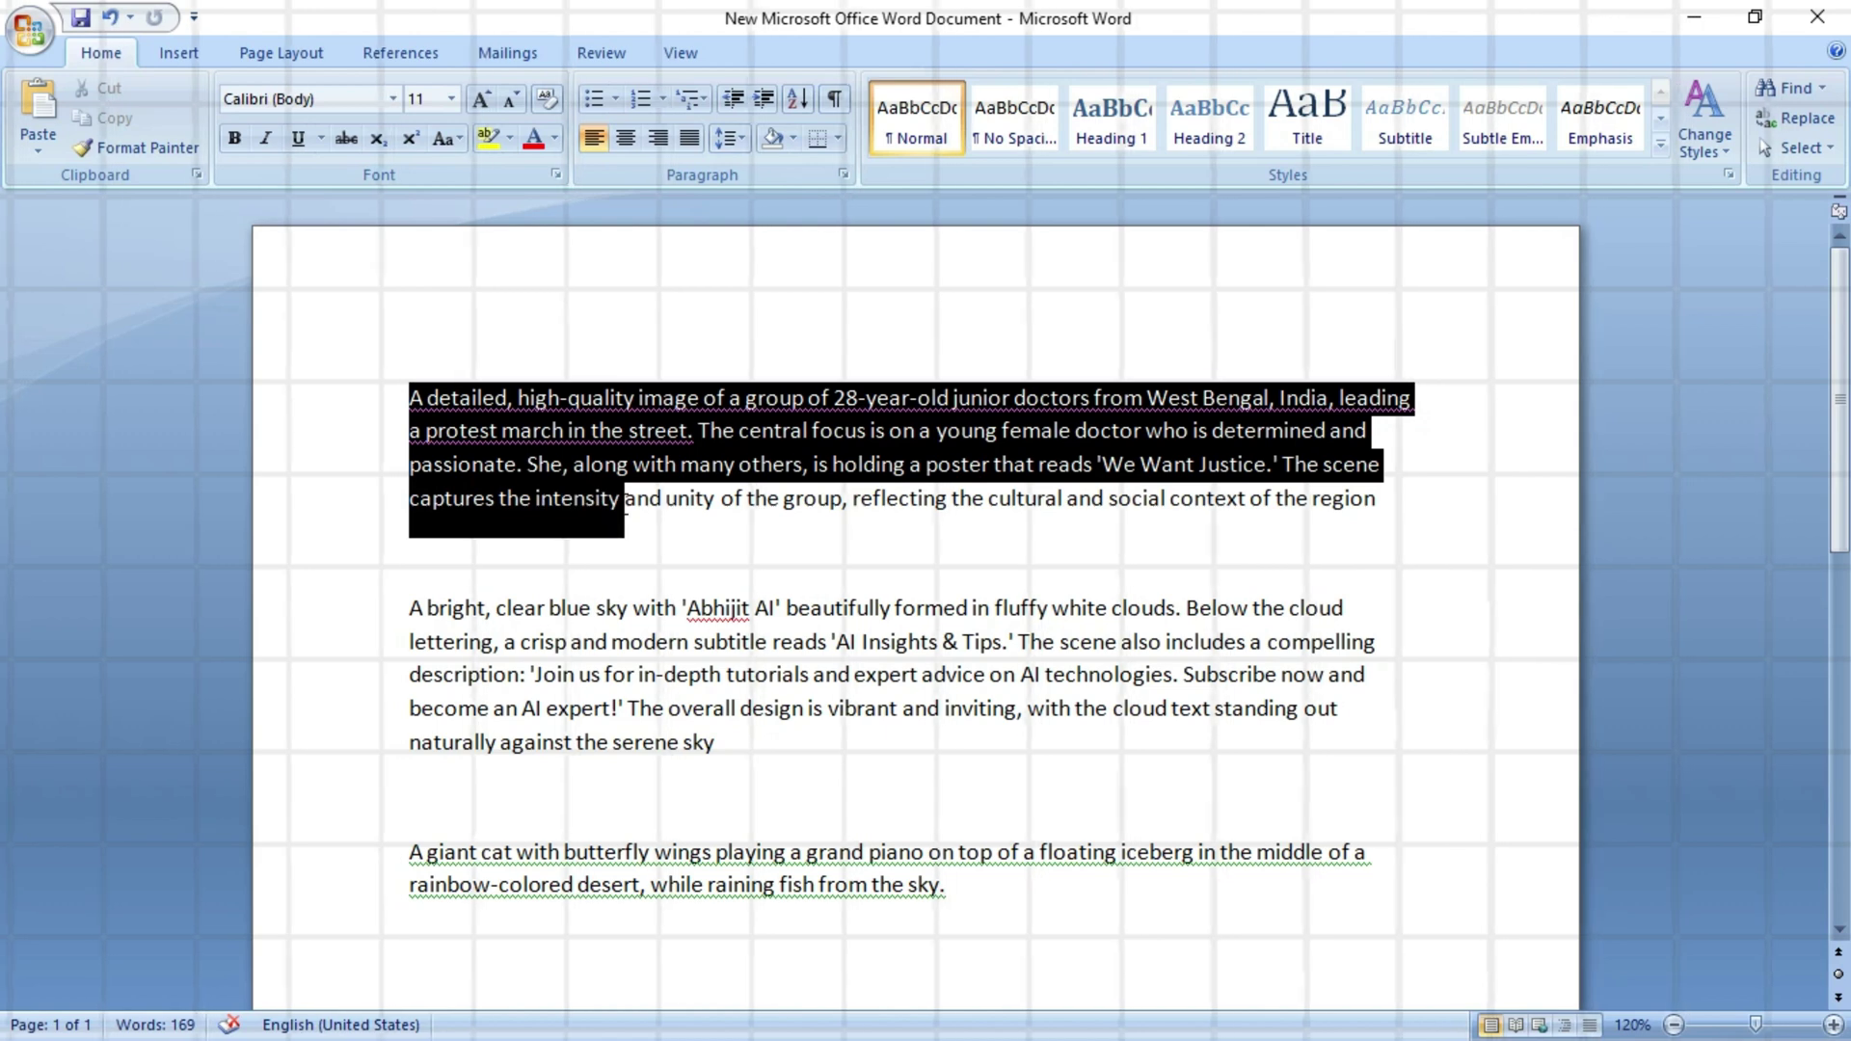
pyautogui.moveTo(715, 498); pyautogui.dragTo(736, 499)
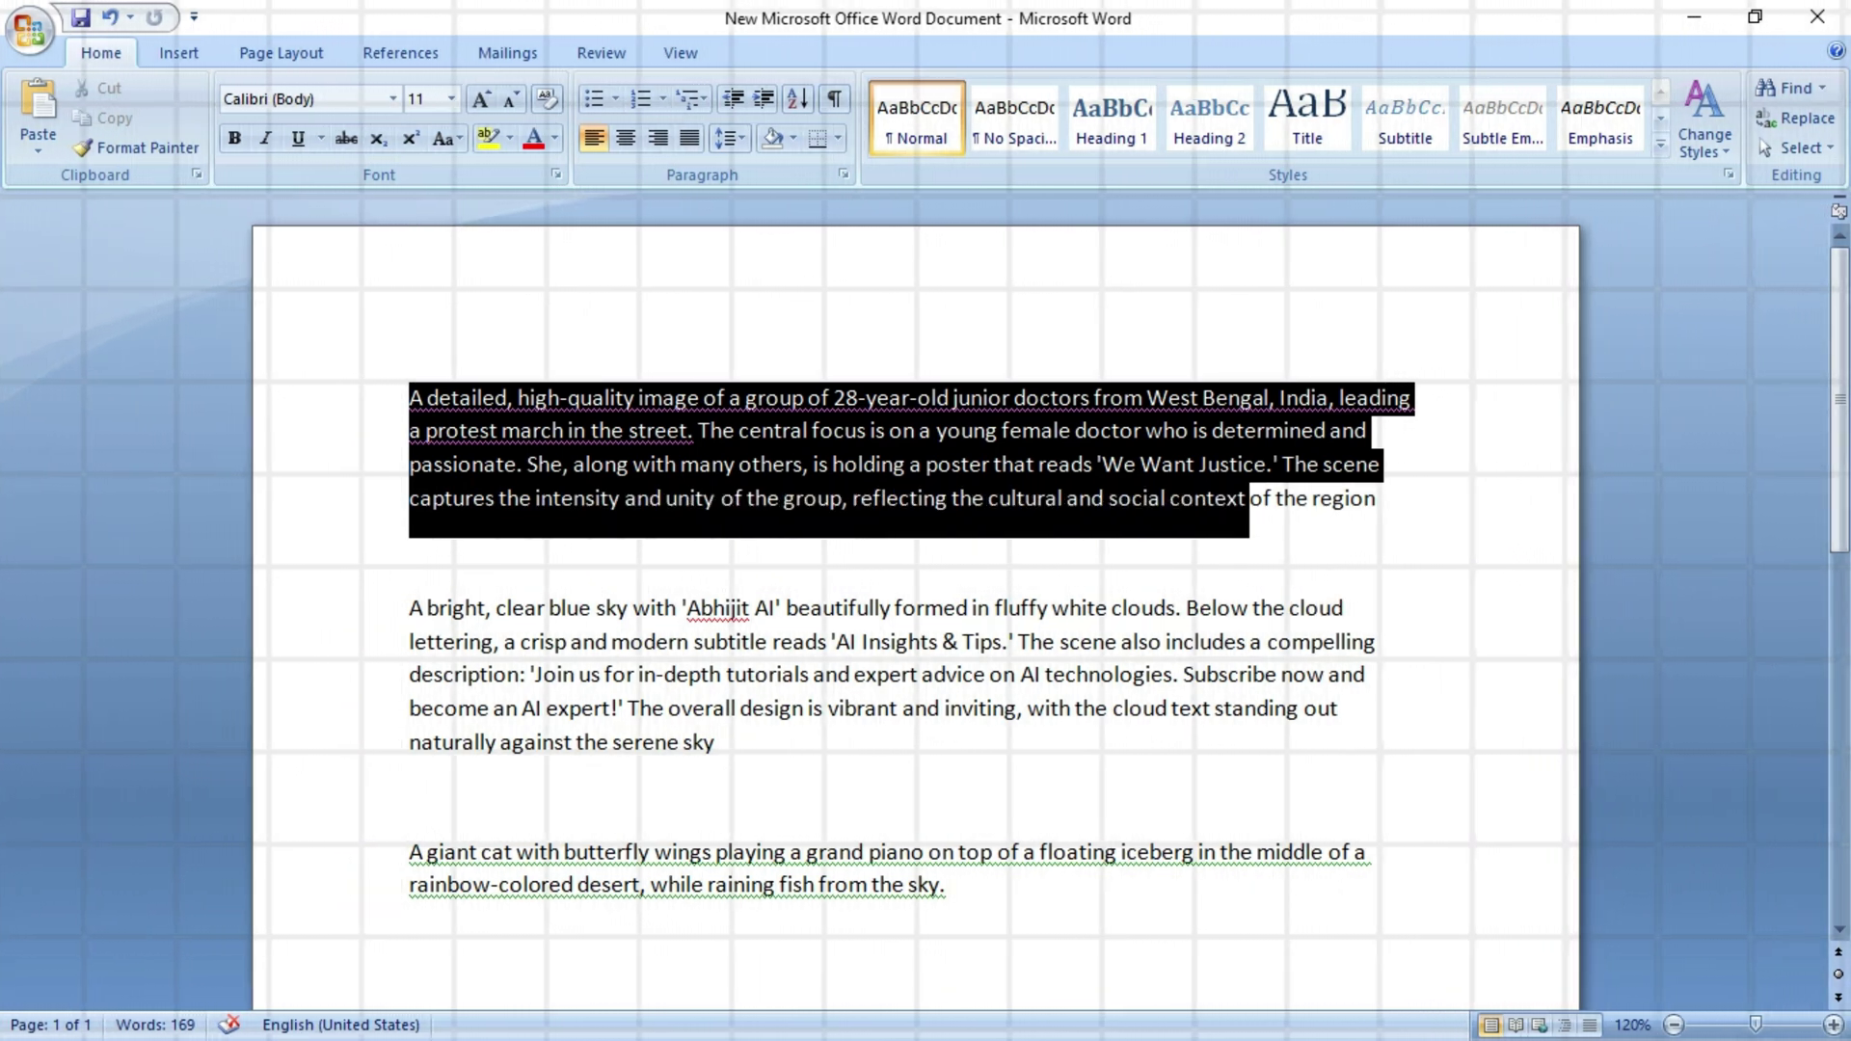
pyautogui.moveTo(1249, 498); pyautogui.dragTo(1310, 498)
pyautogui.hotkey('ctrl', 'c')
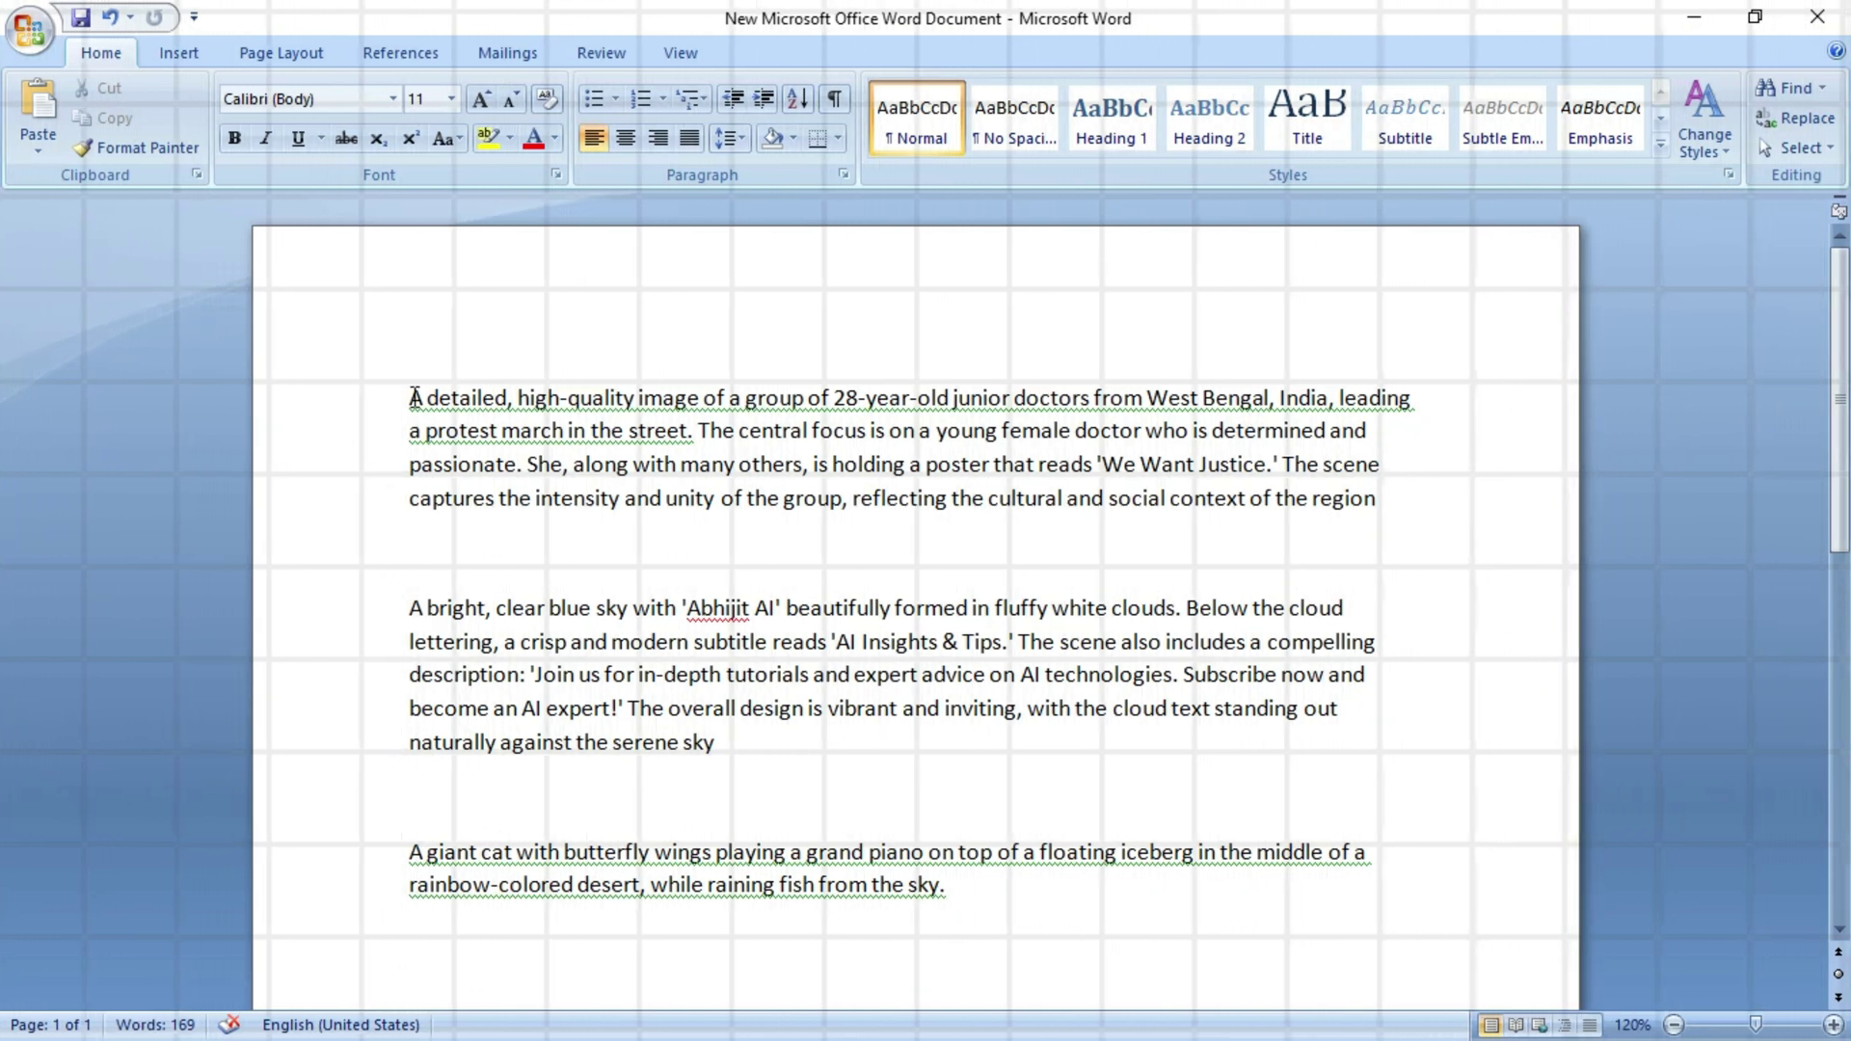
pyautogui.moveTo(415, 397); pyautogui.dragTo(1388, 511)
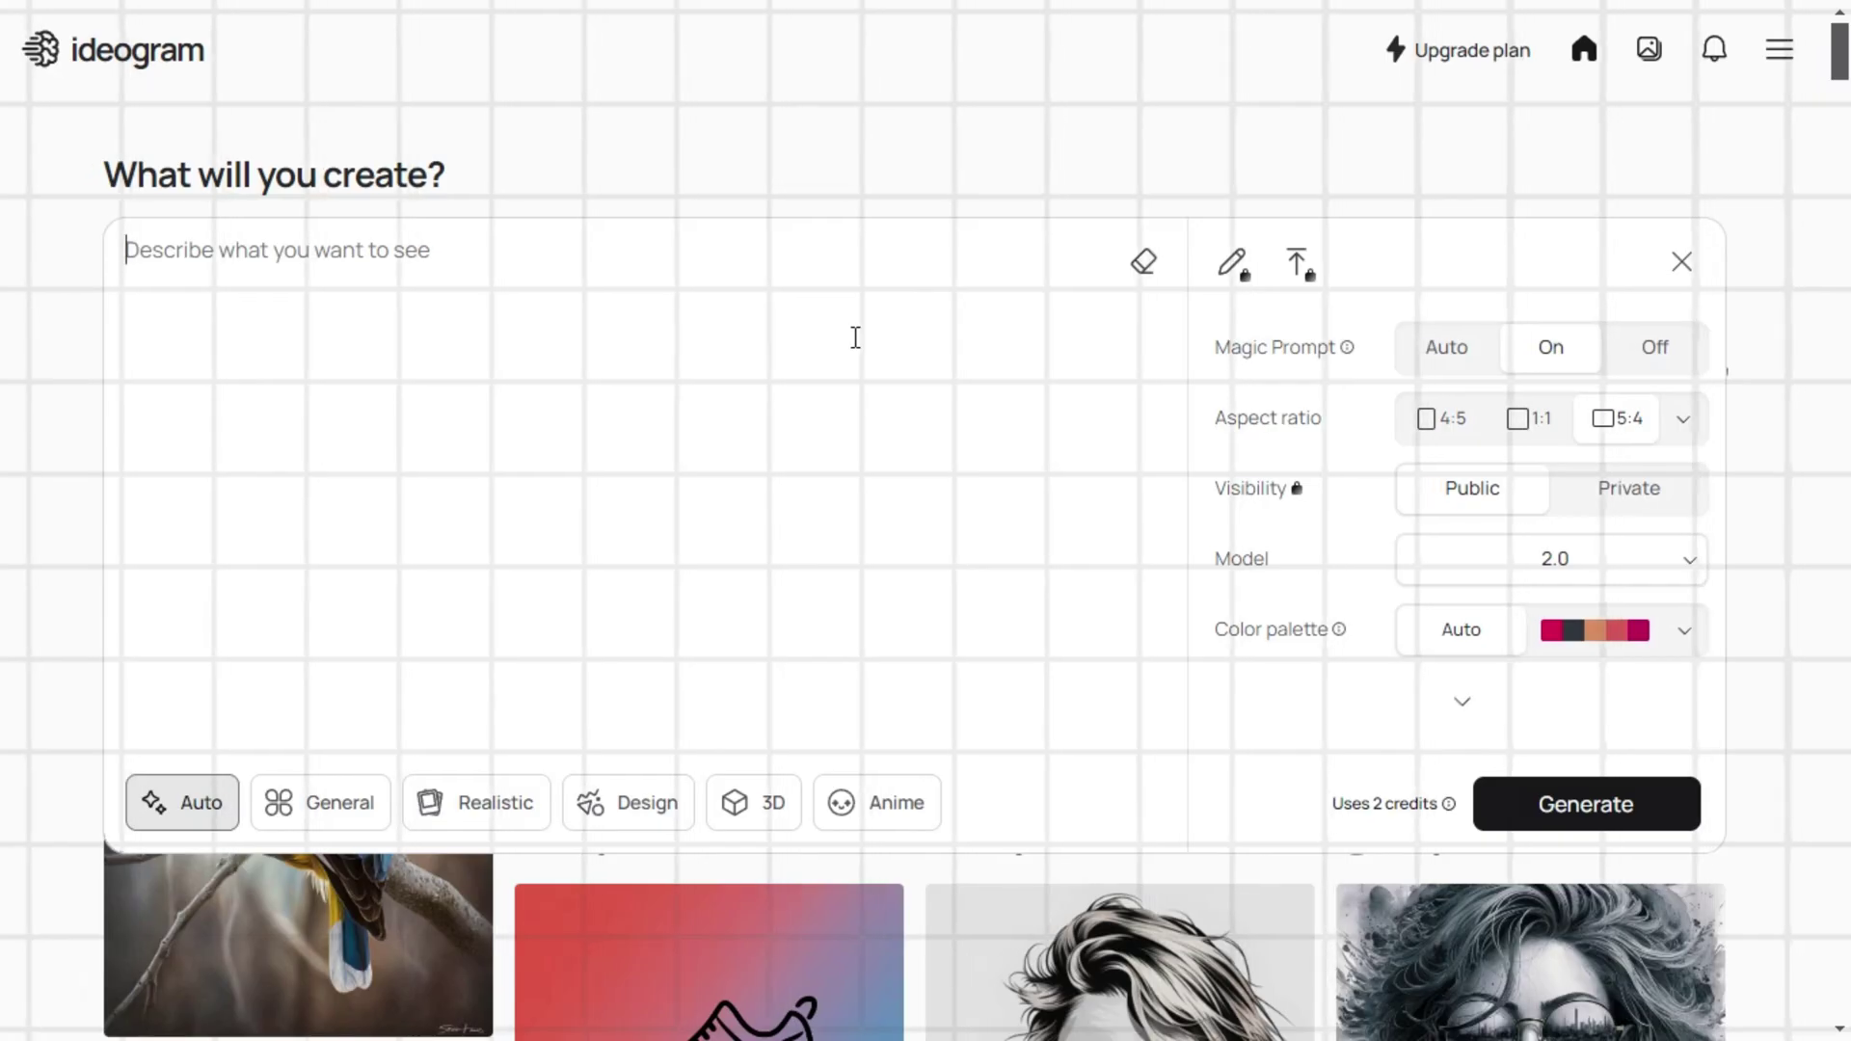
pyautogui.hotkey('ctrl', 'v')
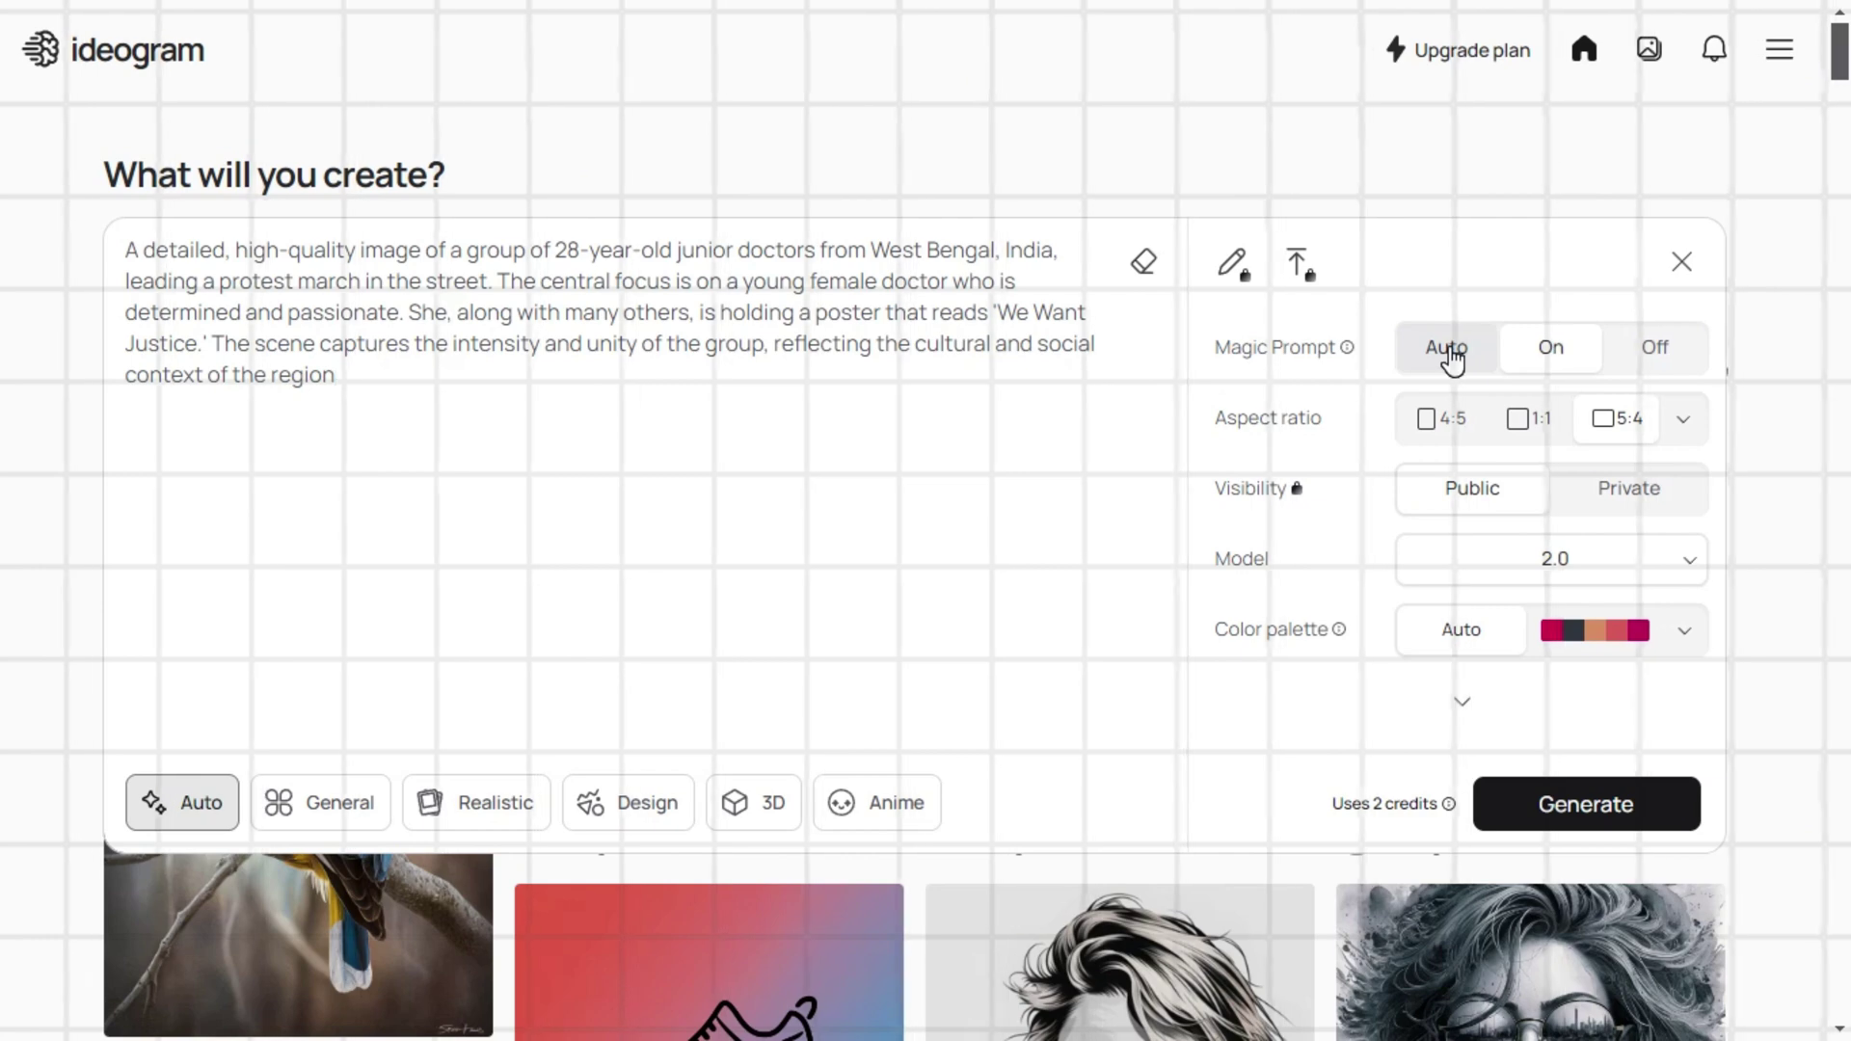
# - Keep Magic Prompt on and set the image's aspect ratio to landscape 16:9
pyautogui.click(1553, 349)
pyautogui.click(1441, 420)
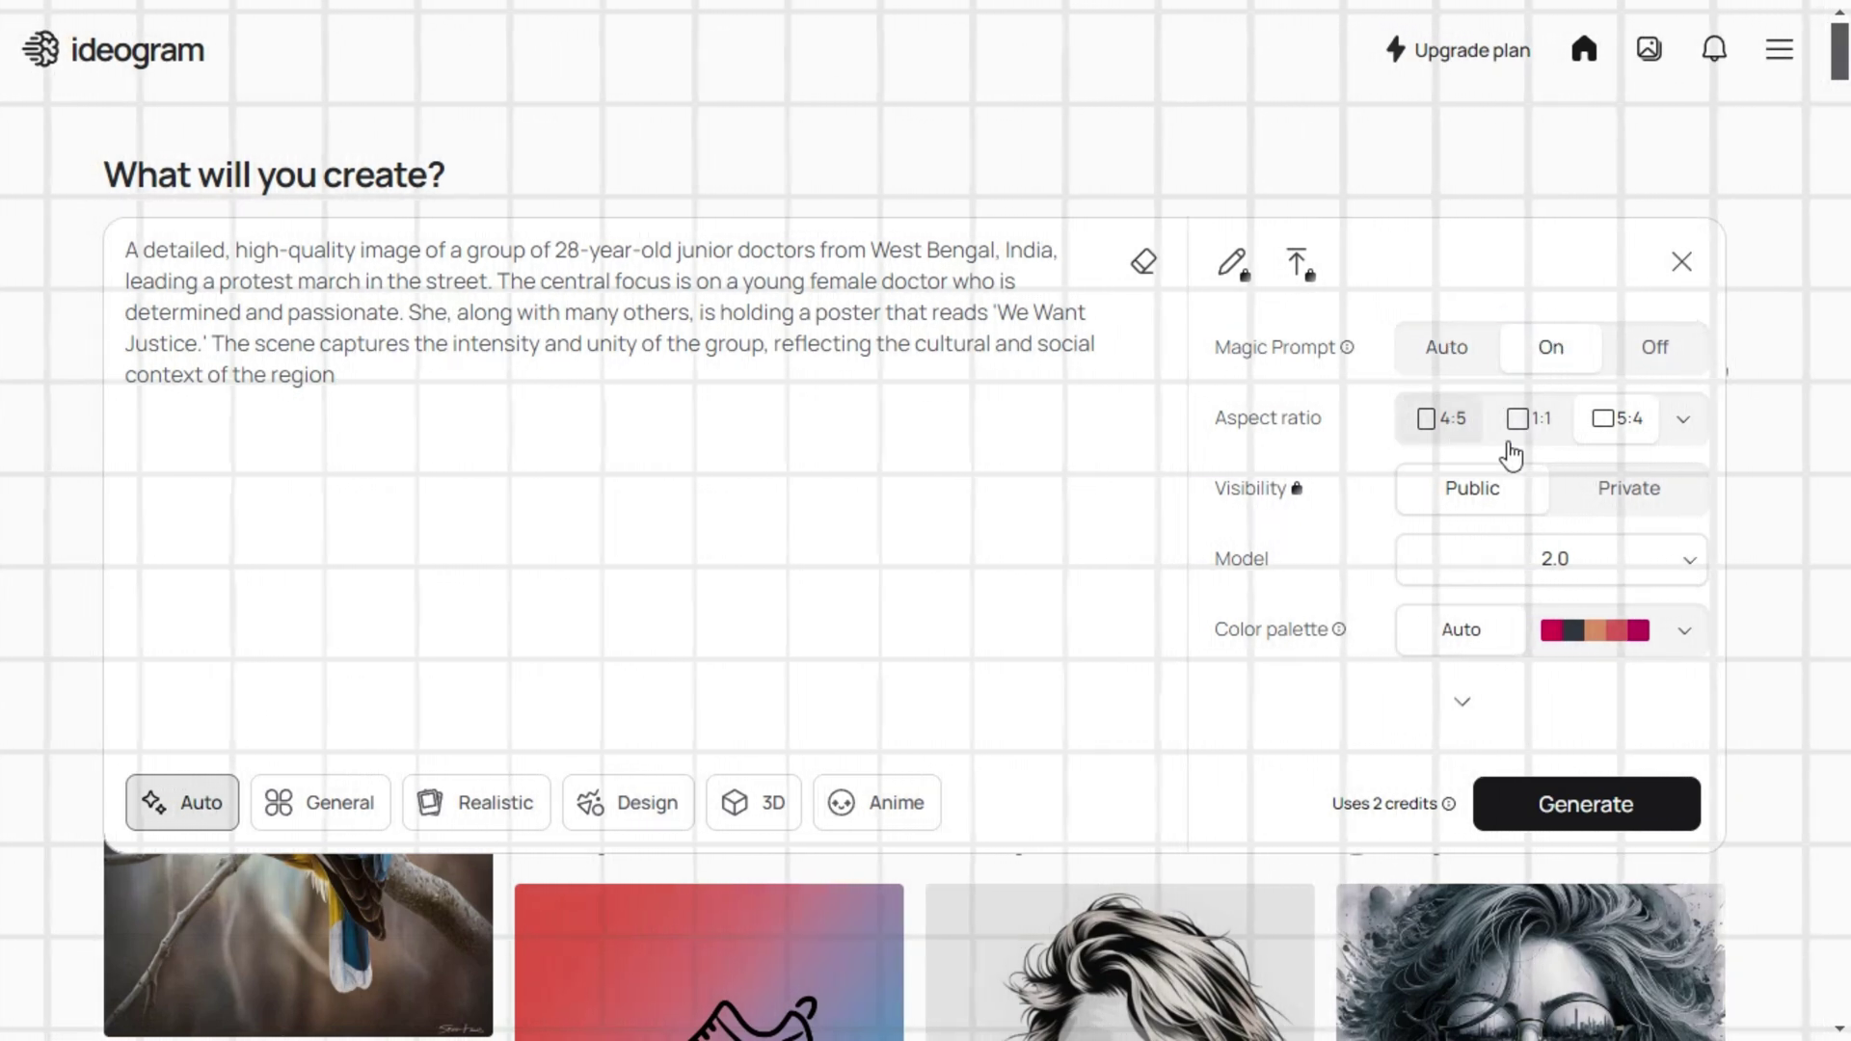
pyautogui.click(1612, 443)
pyautogui.click(1436, 443)
pyautogui.click(1618, 441)
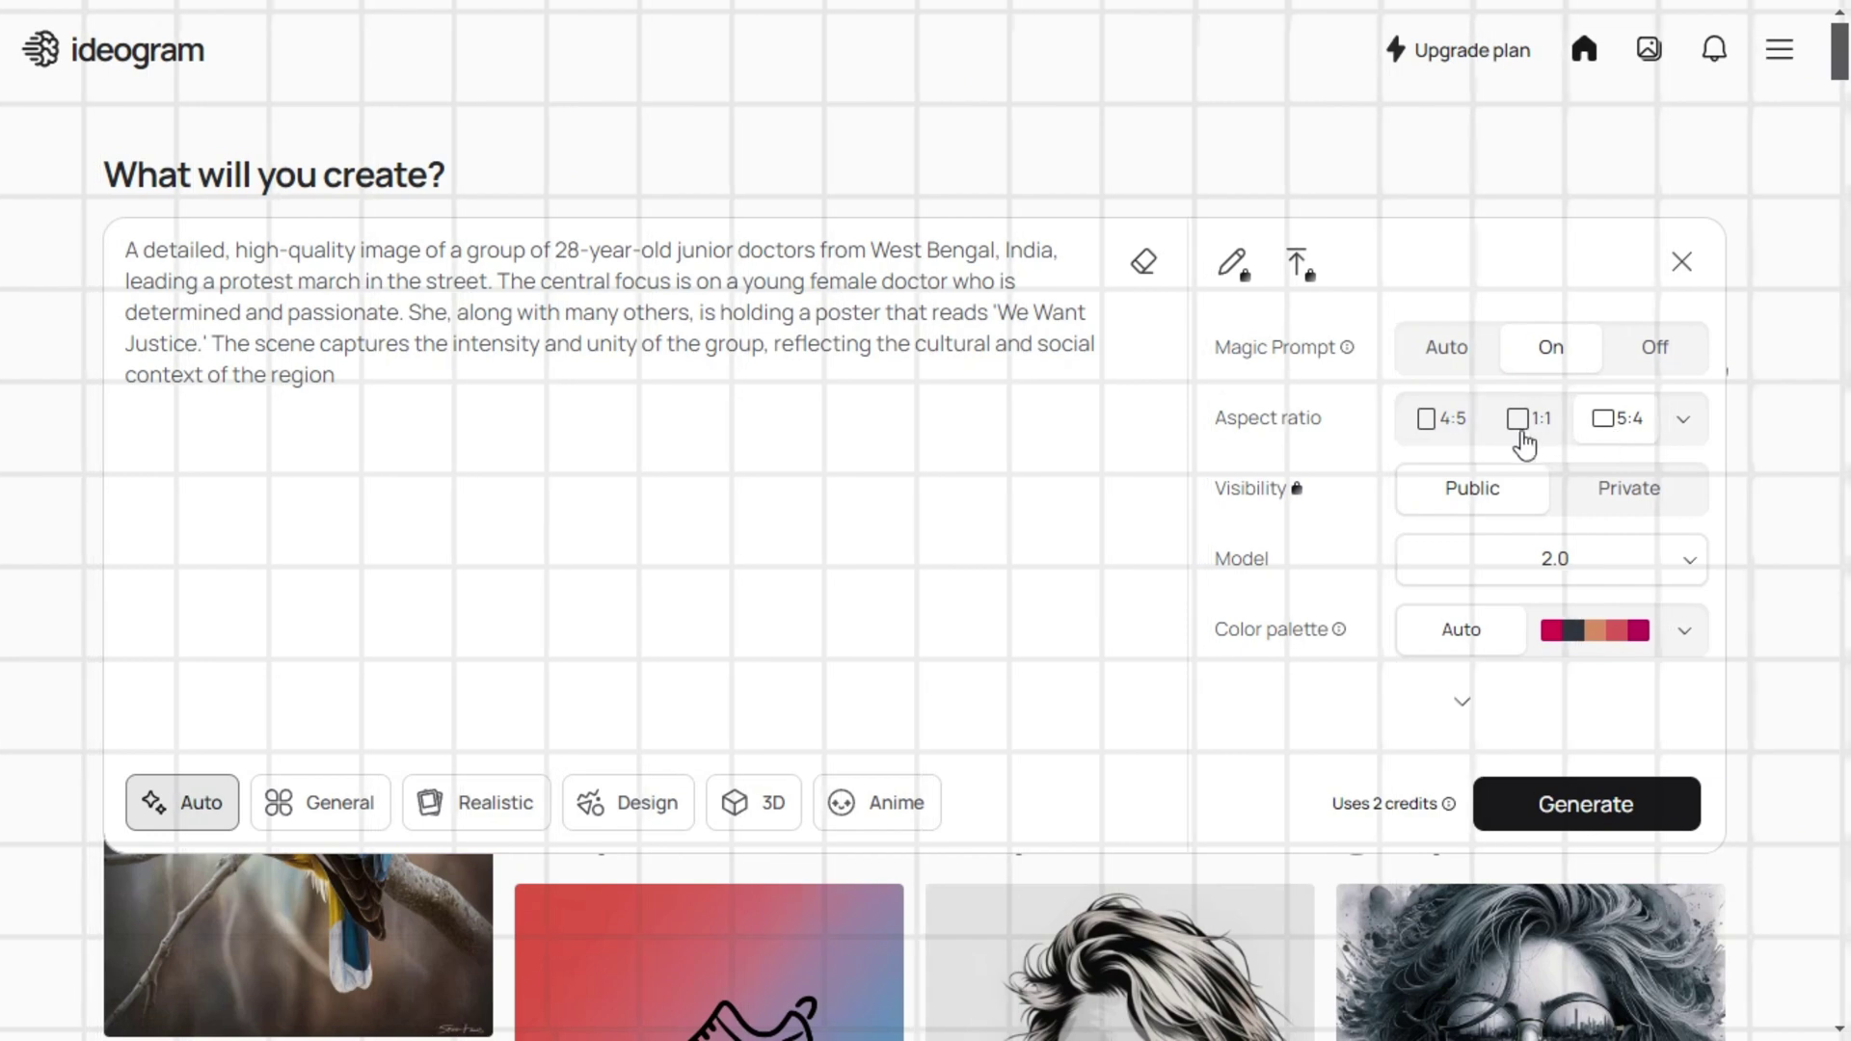
pyautogui.click(1678, 425)
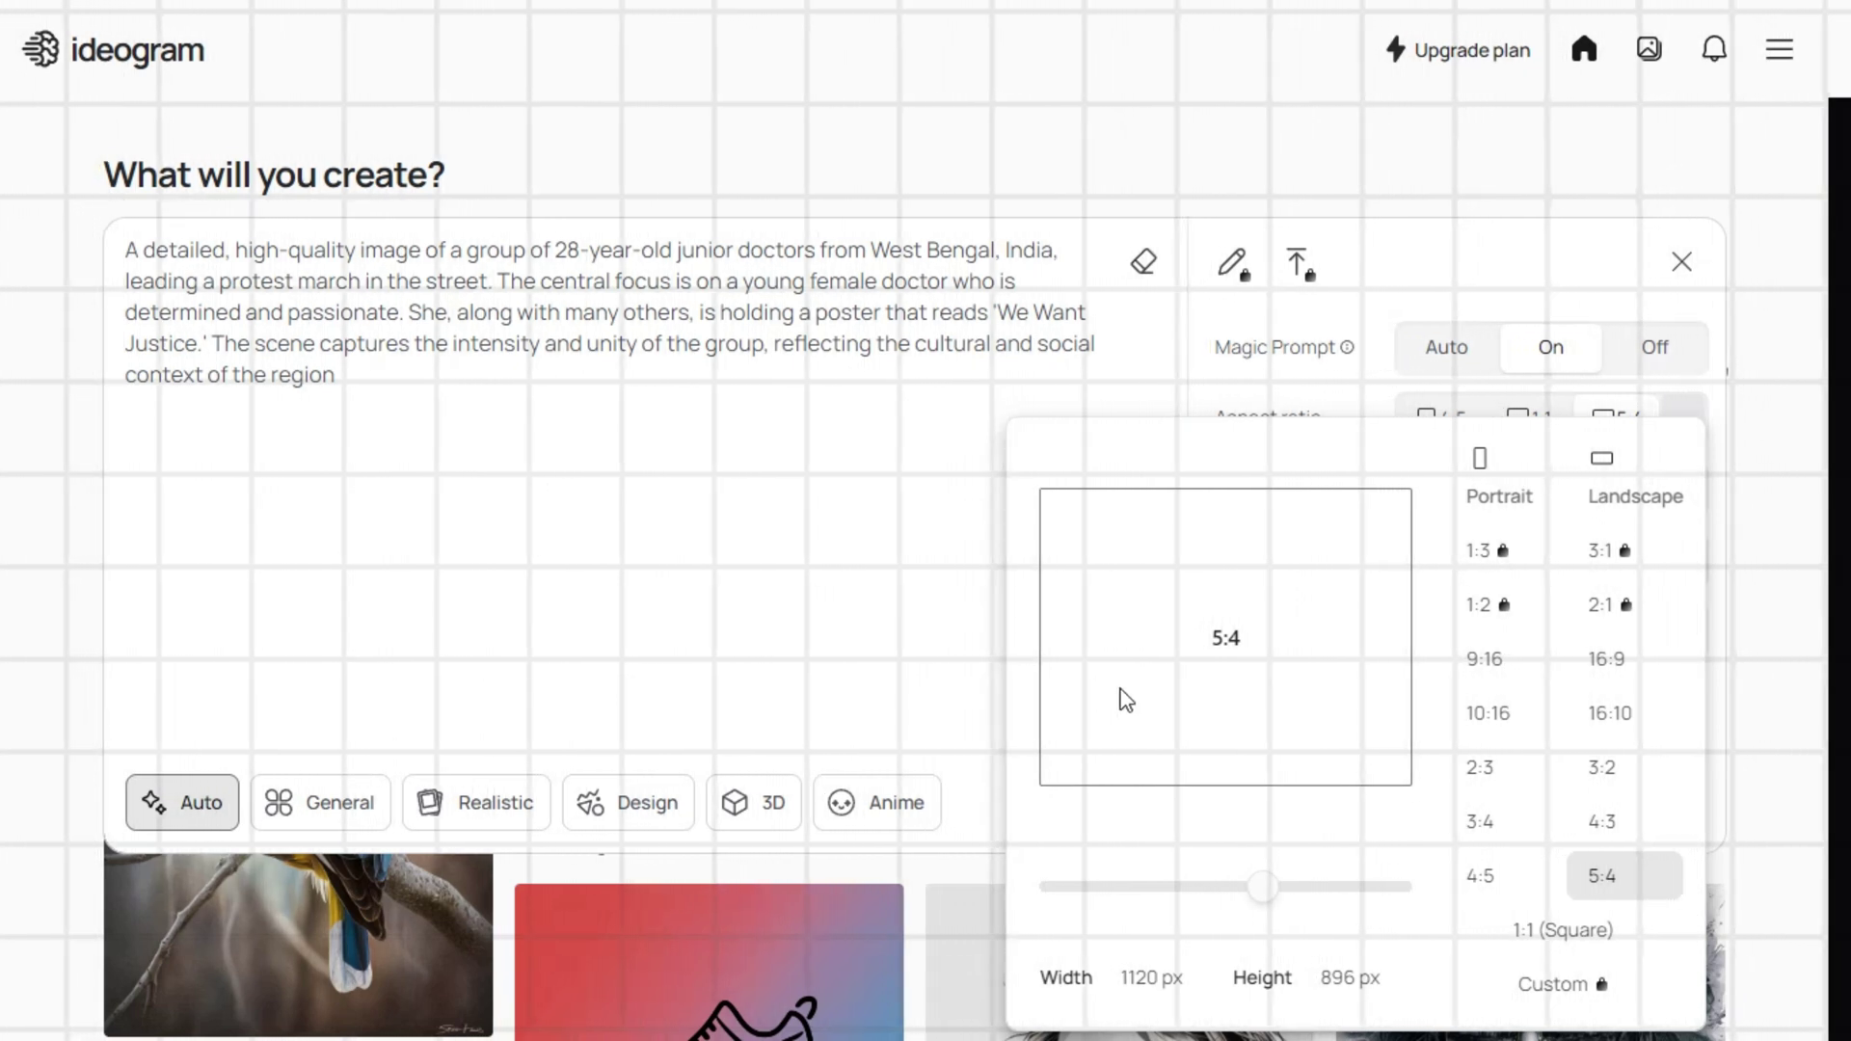
pyautogui.moveTo(1263, 888); pyautogui.dragTo(1408, 896)
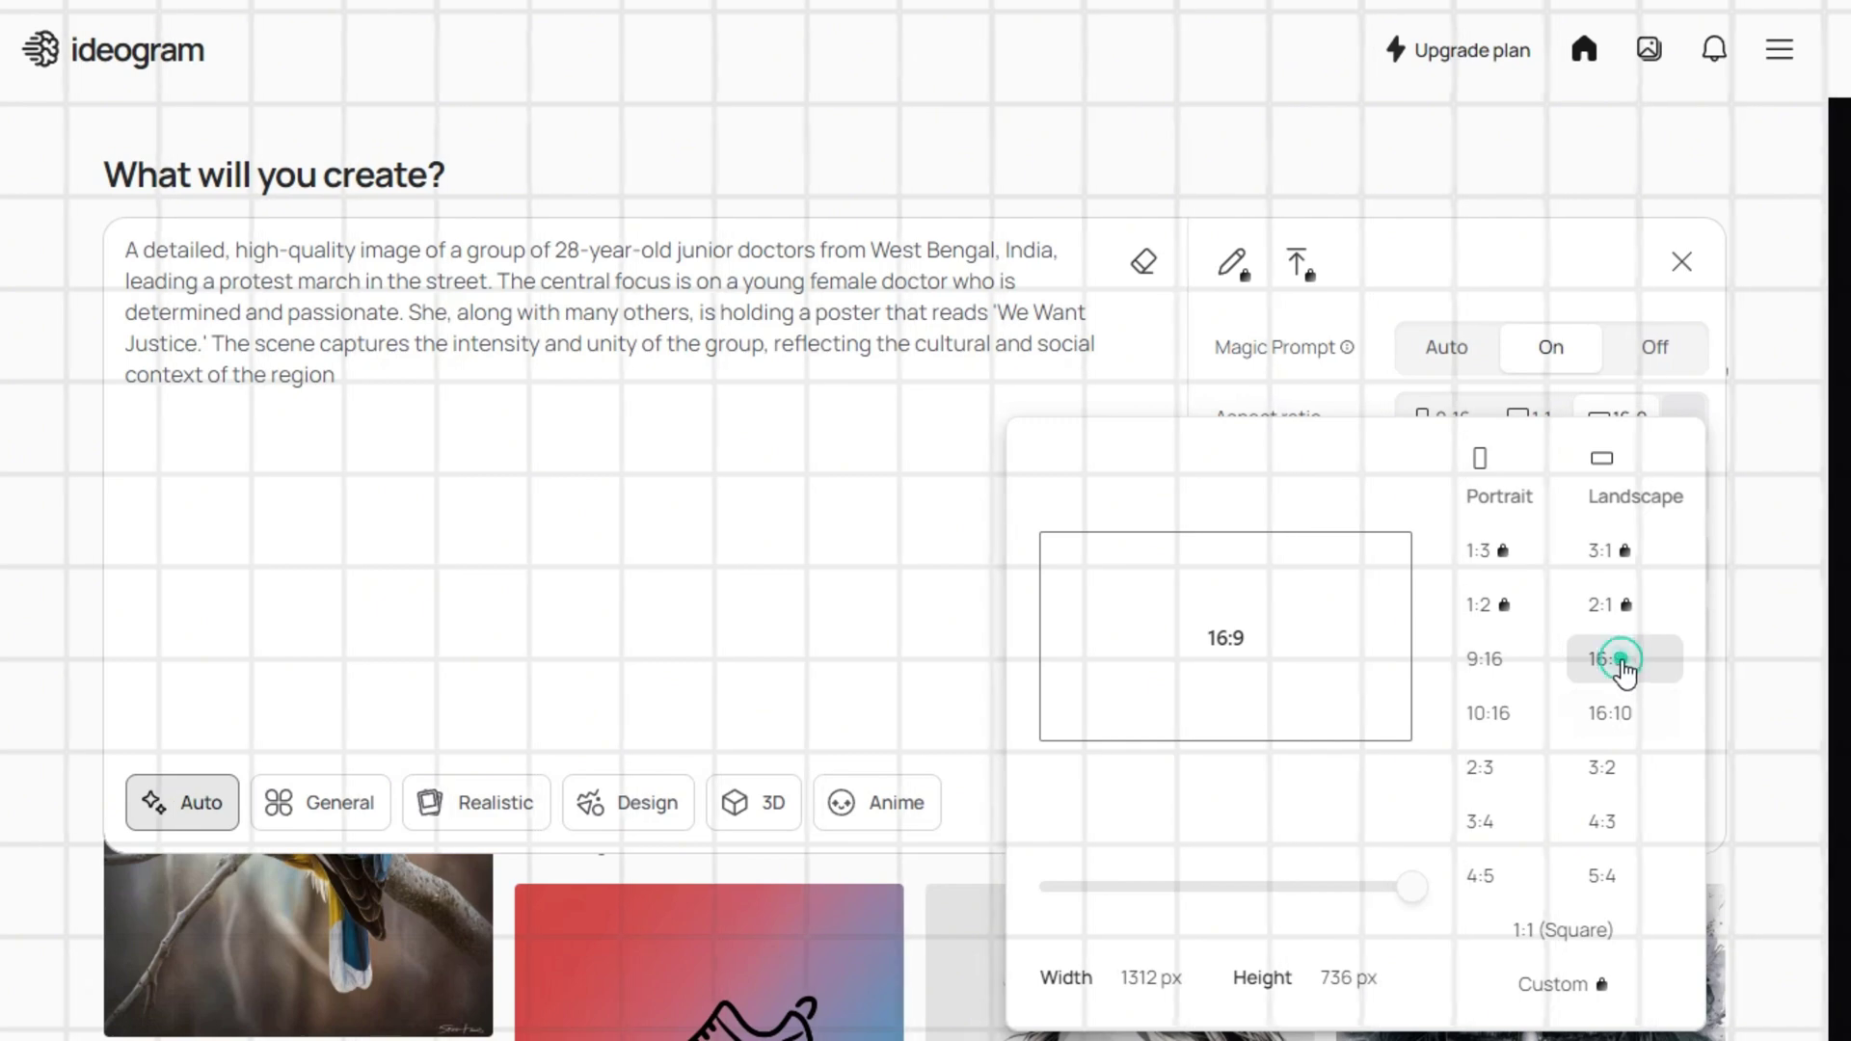
pyautogui.click(1640, 659)
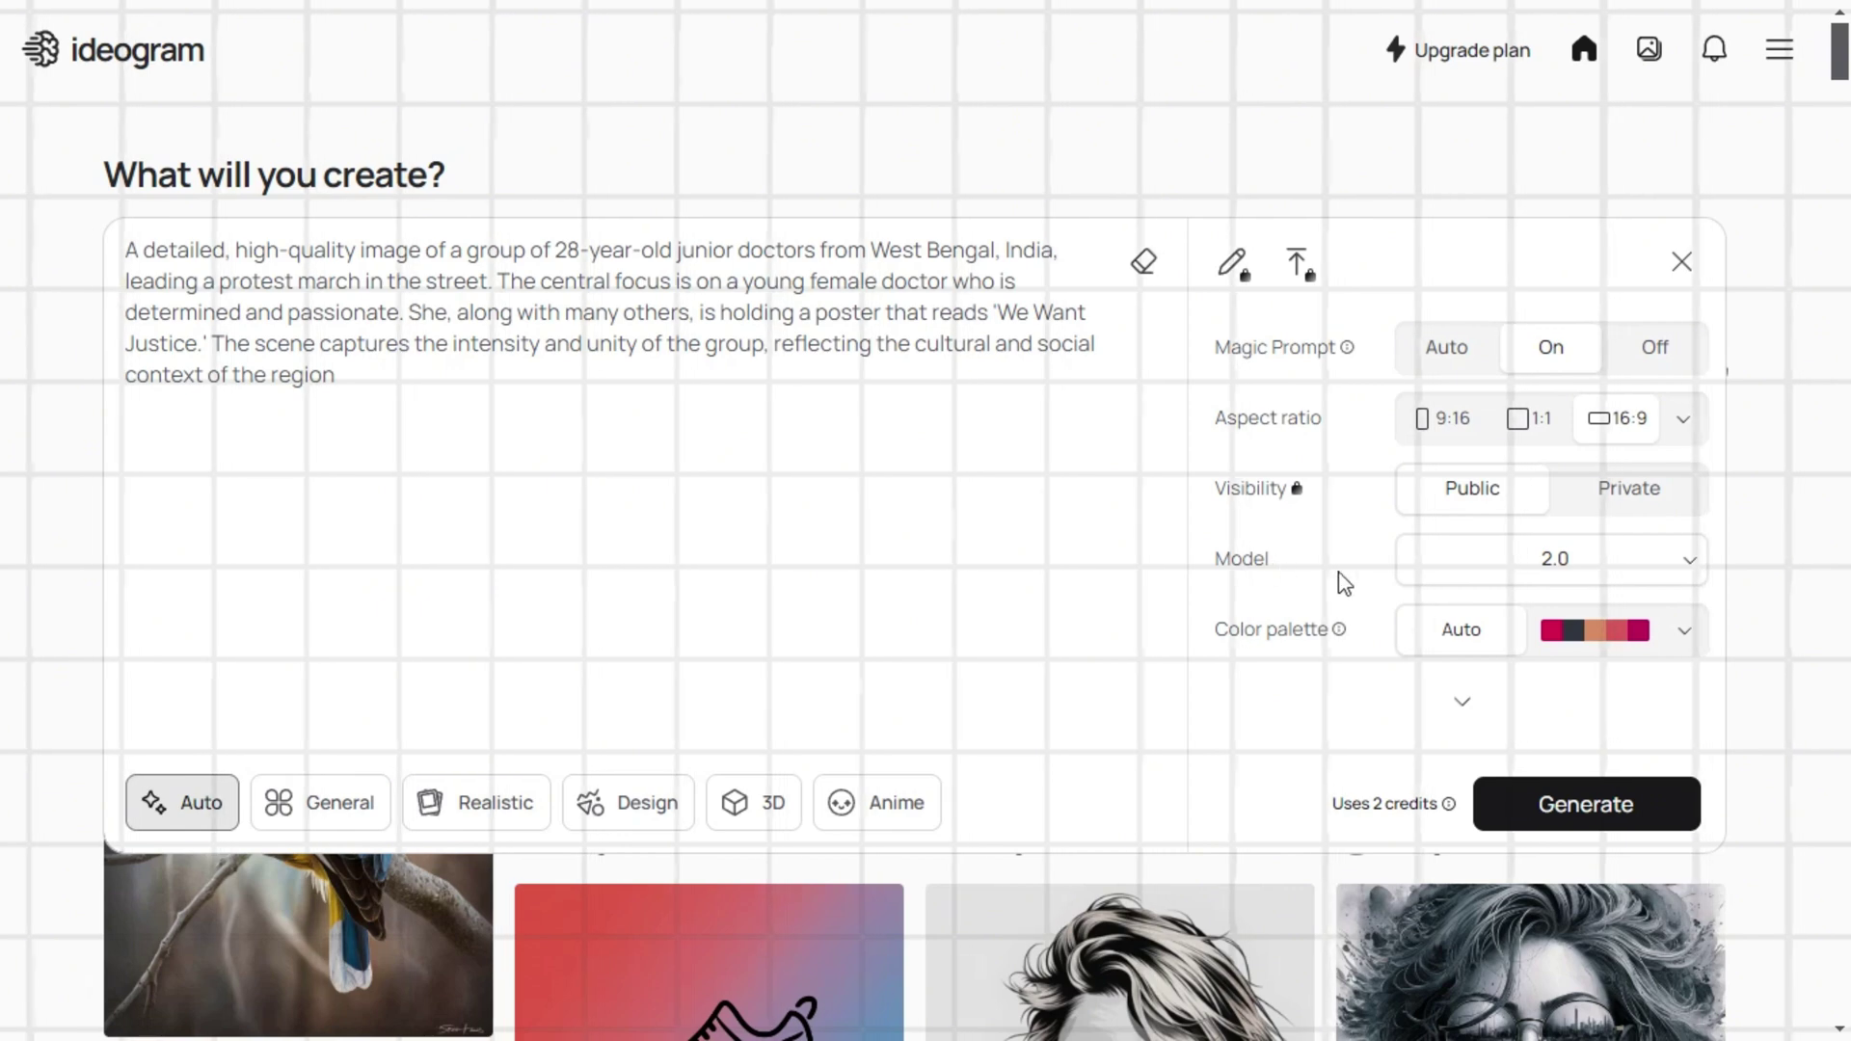
# - Keep the color palette on Auto and generate the images from the protest march prompt
pyautogui.moveTo(1257, 663)
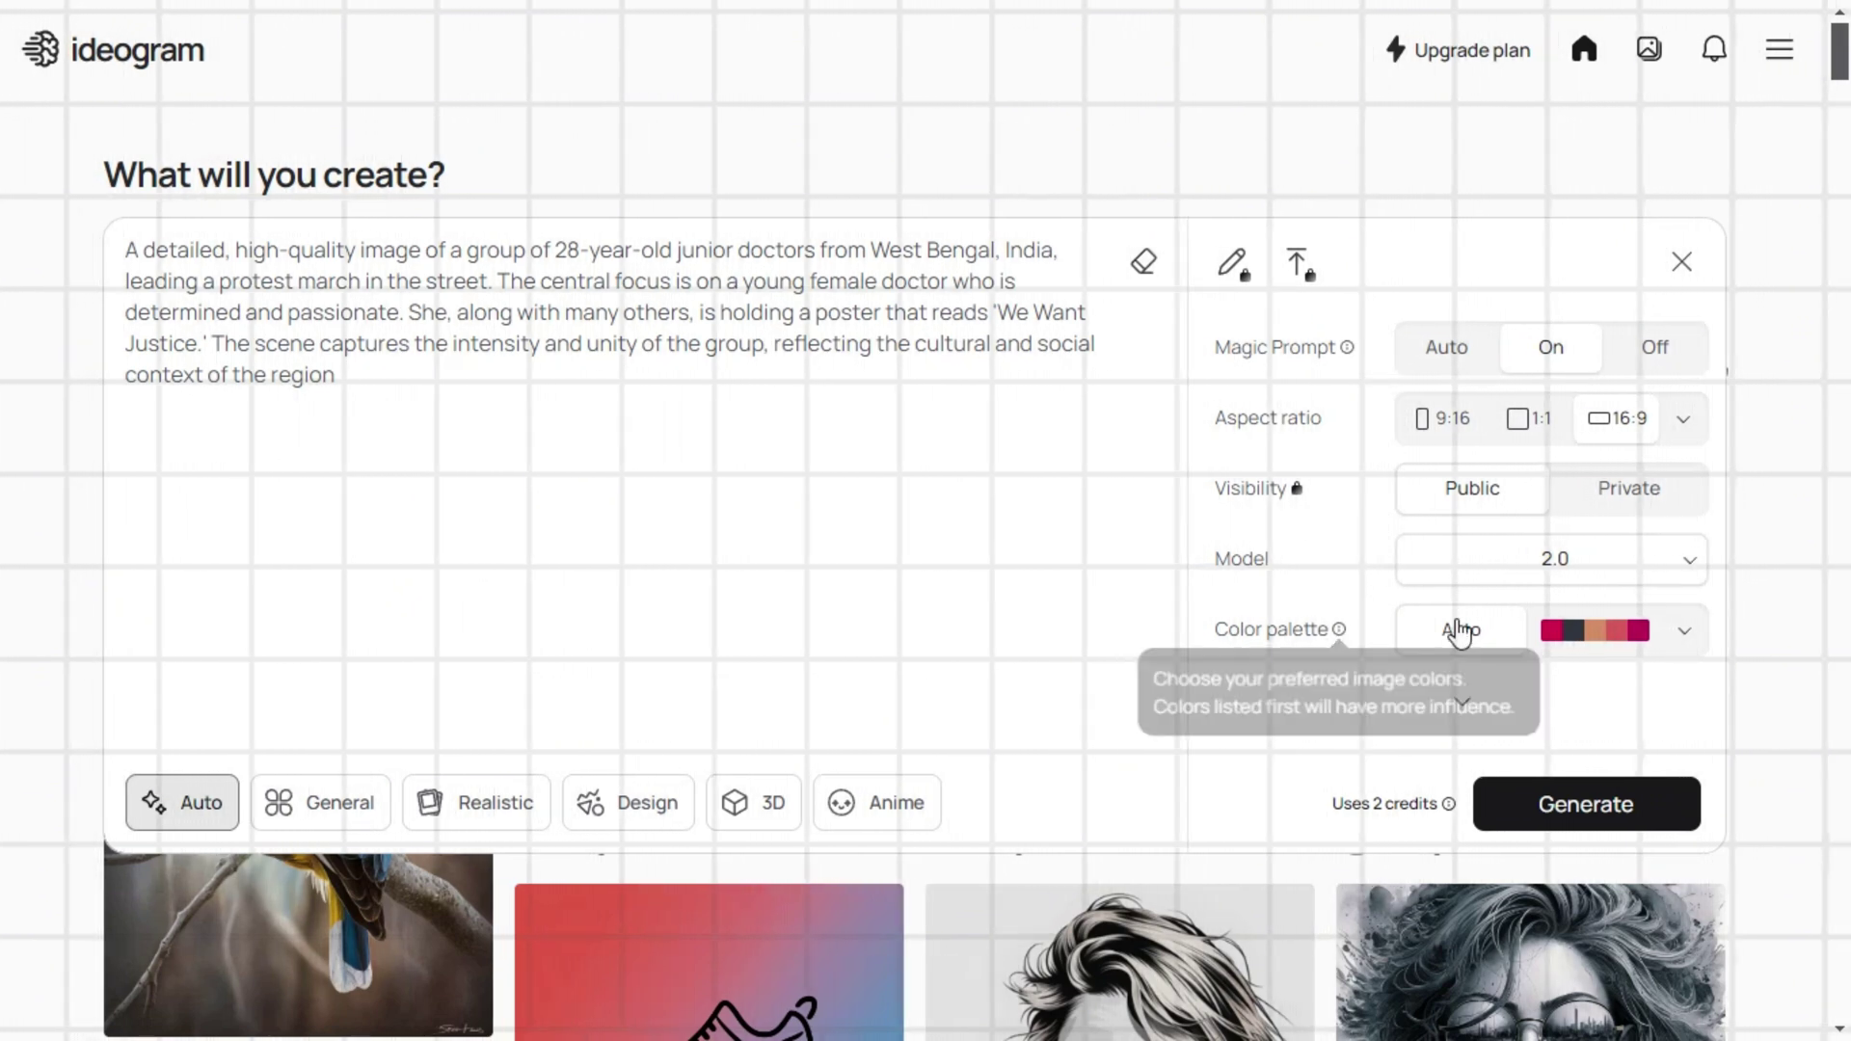
pyautogui.click(1450, 622)
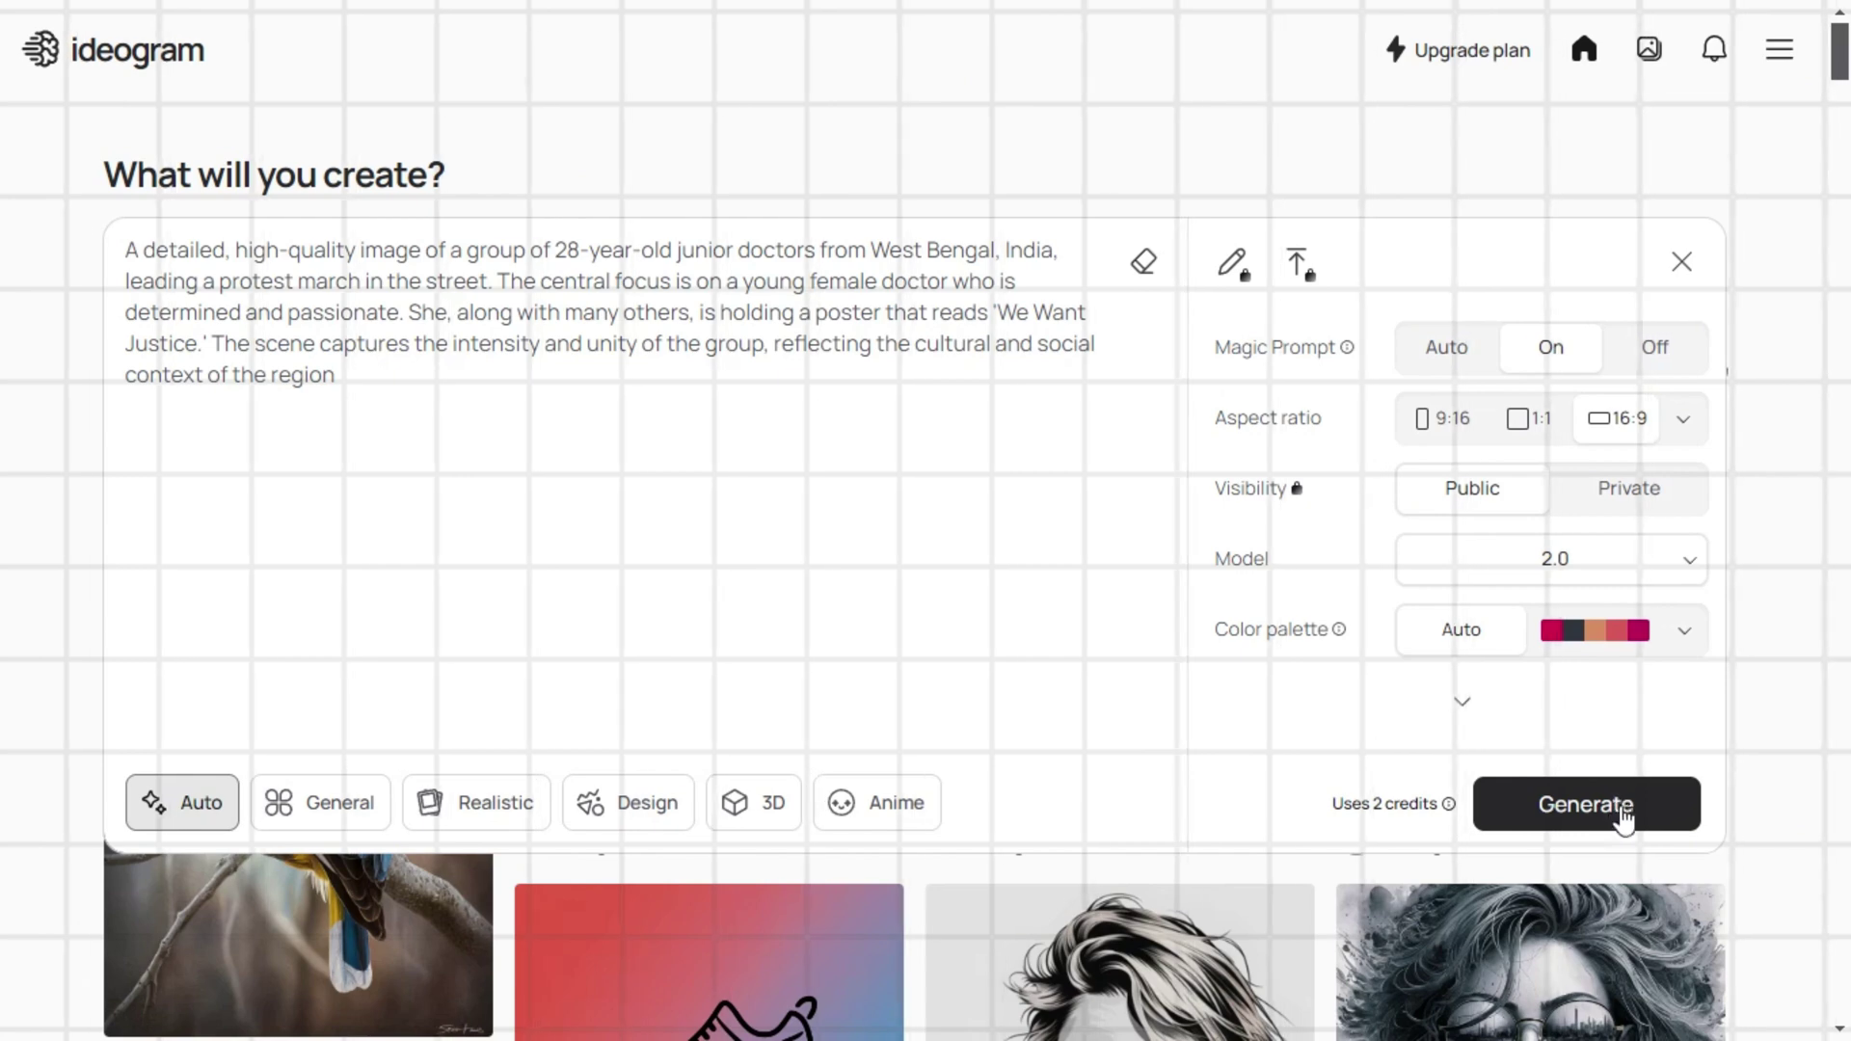
pyautogui.click(1621, 810)
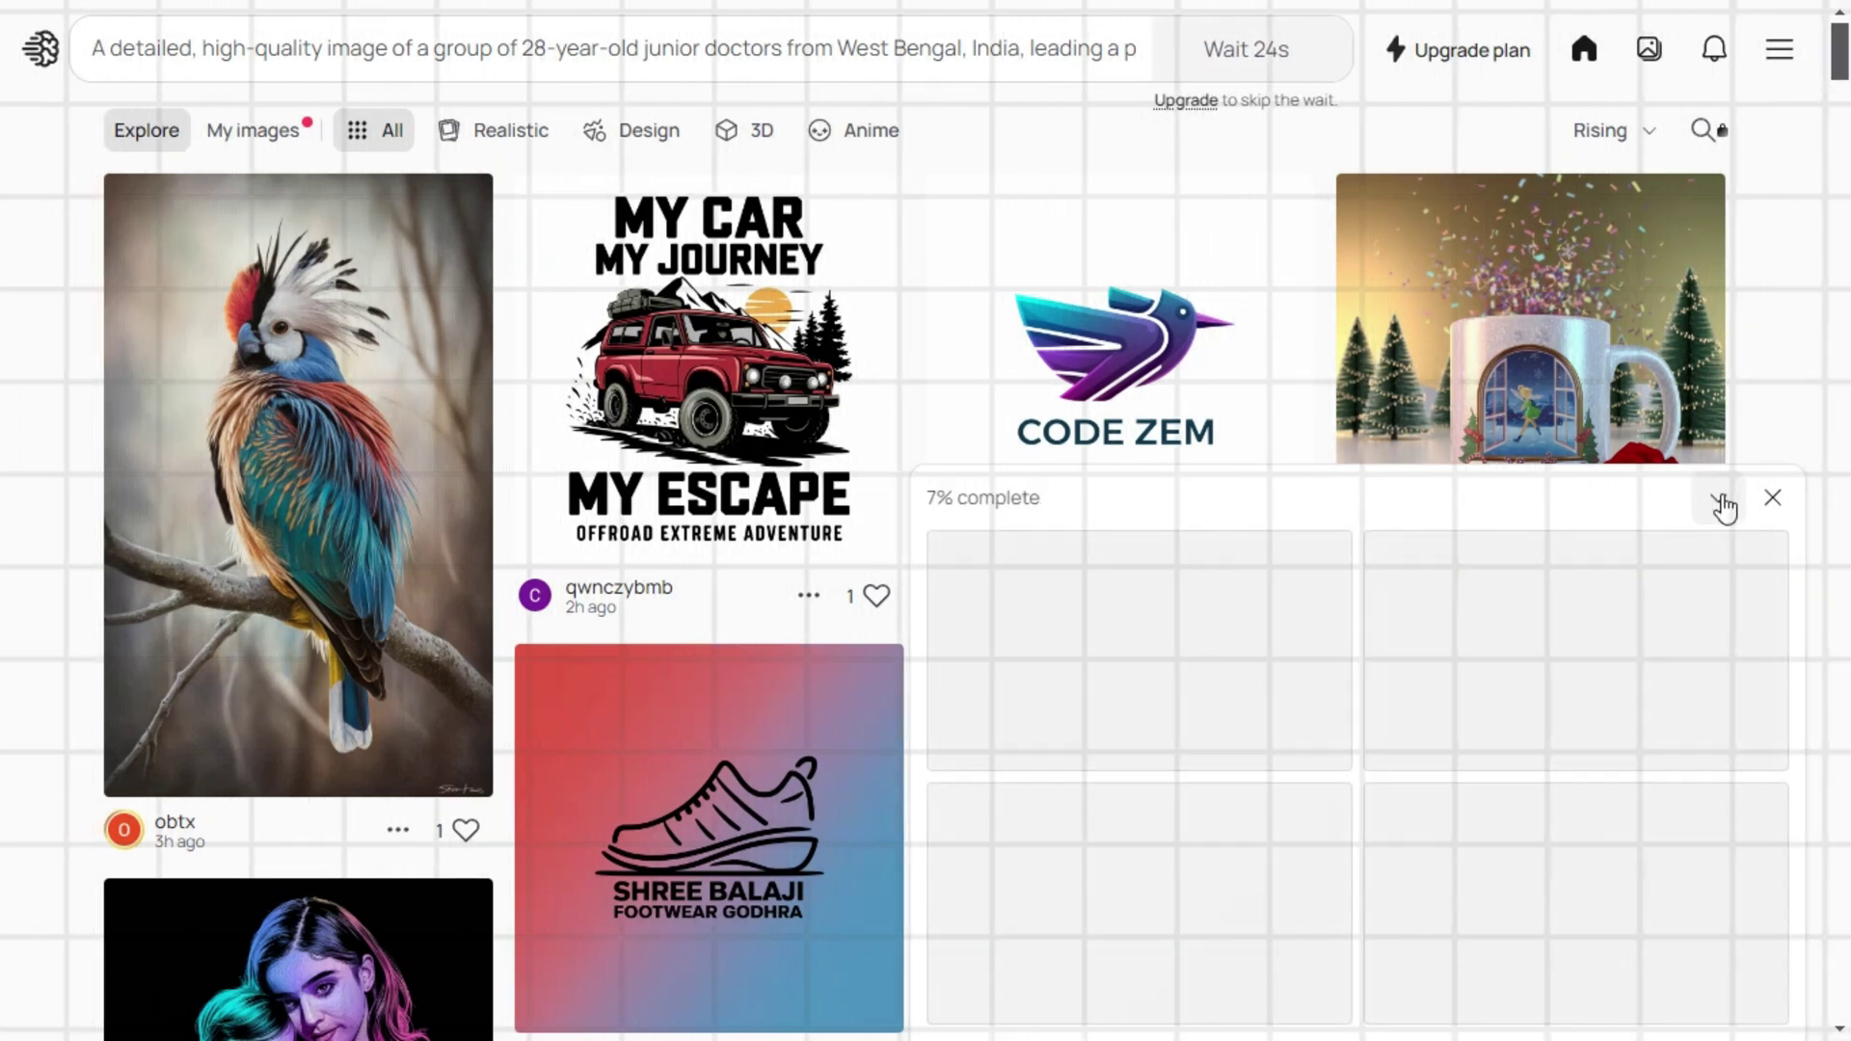
# - Open the black-and-white protest image from the generated set and read its full prompt and Magic Prompt text
pyautogui.click(992, 524)
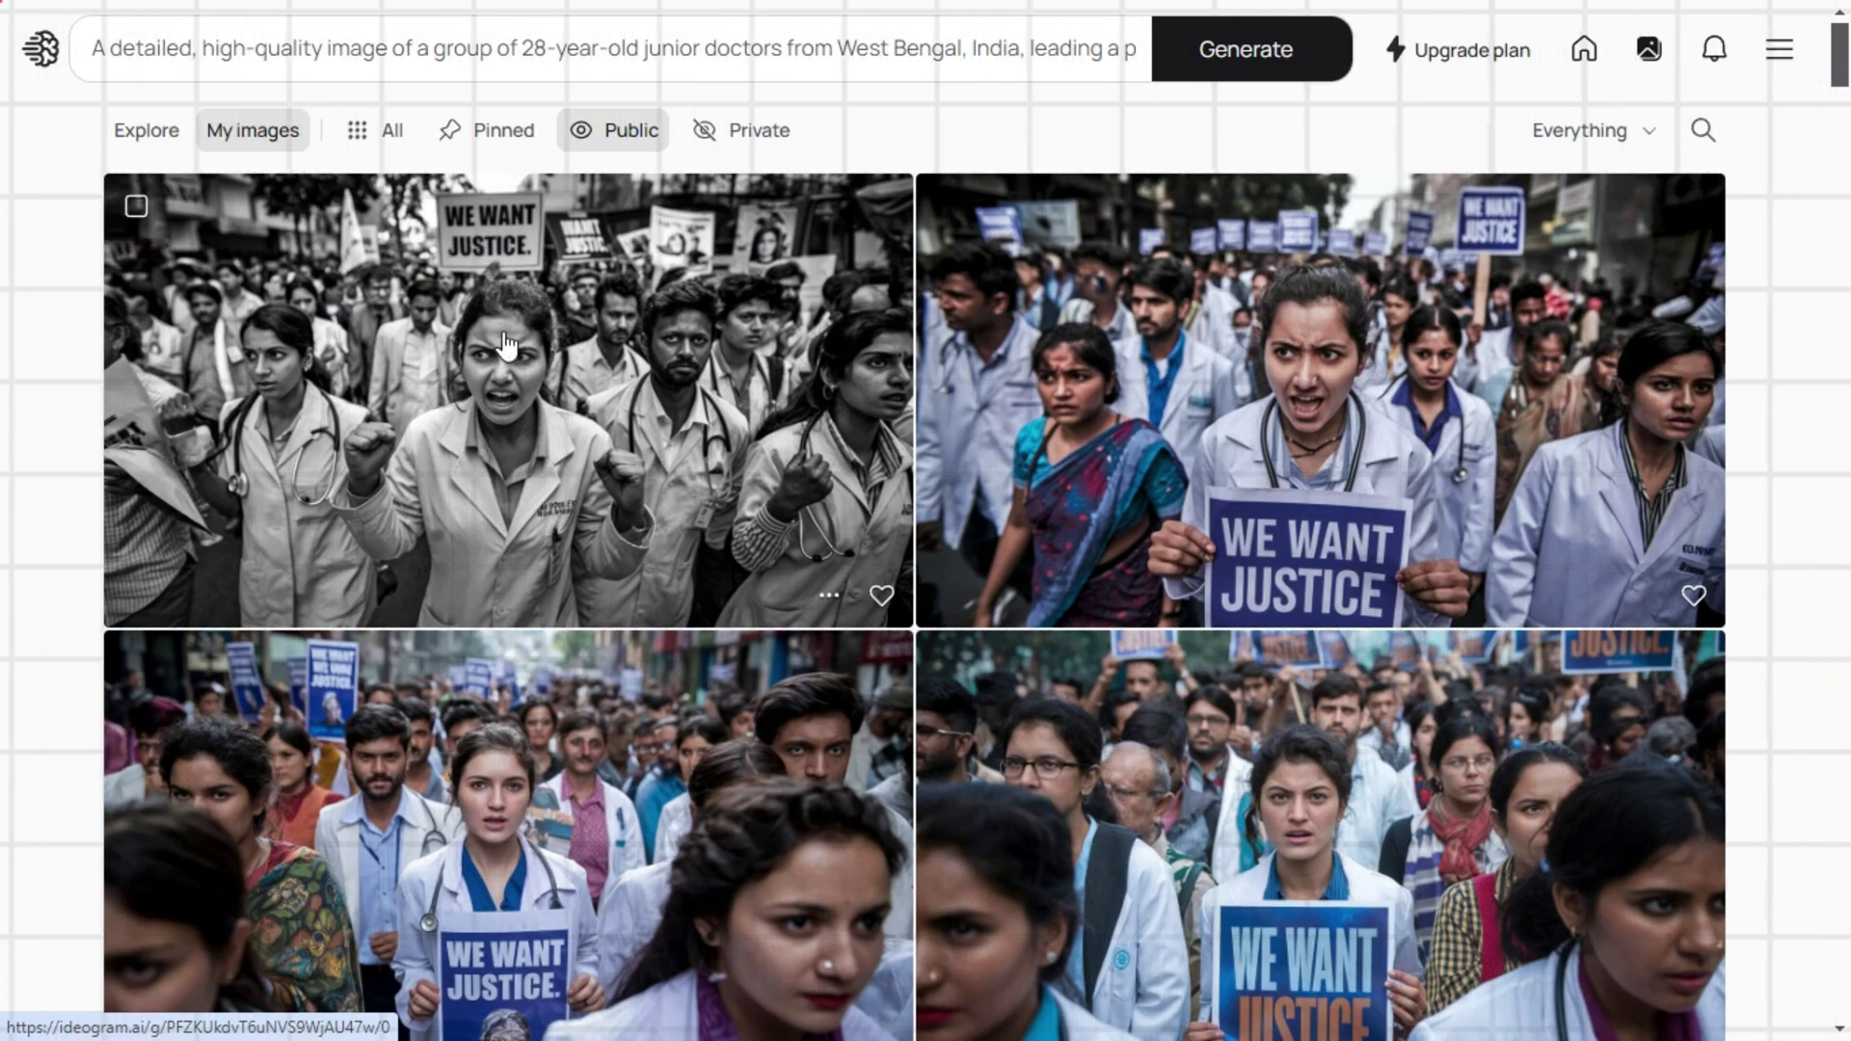
pyautogui.click(492, 453)
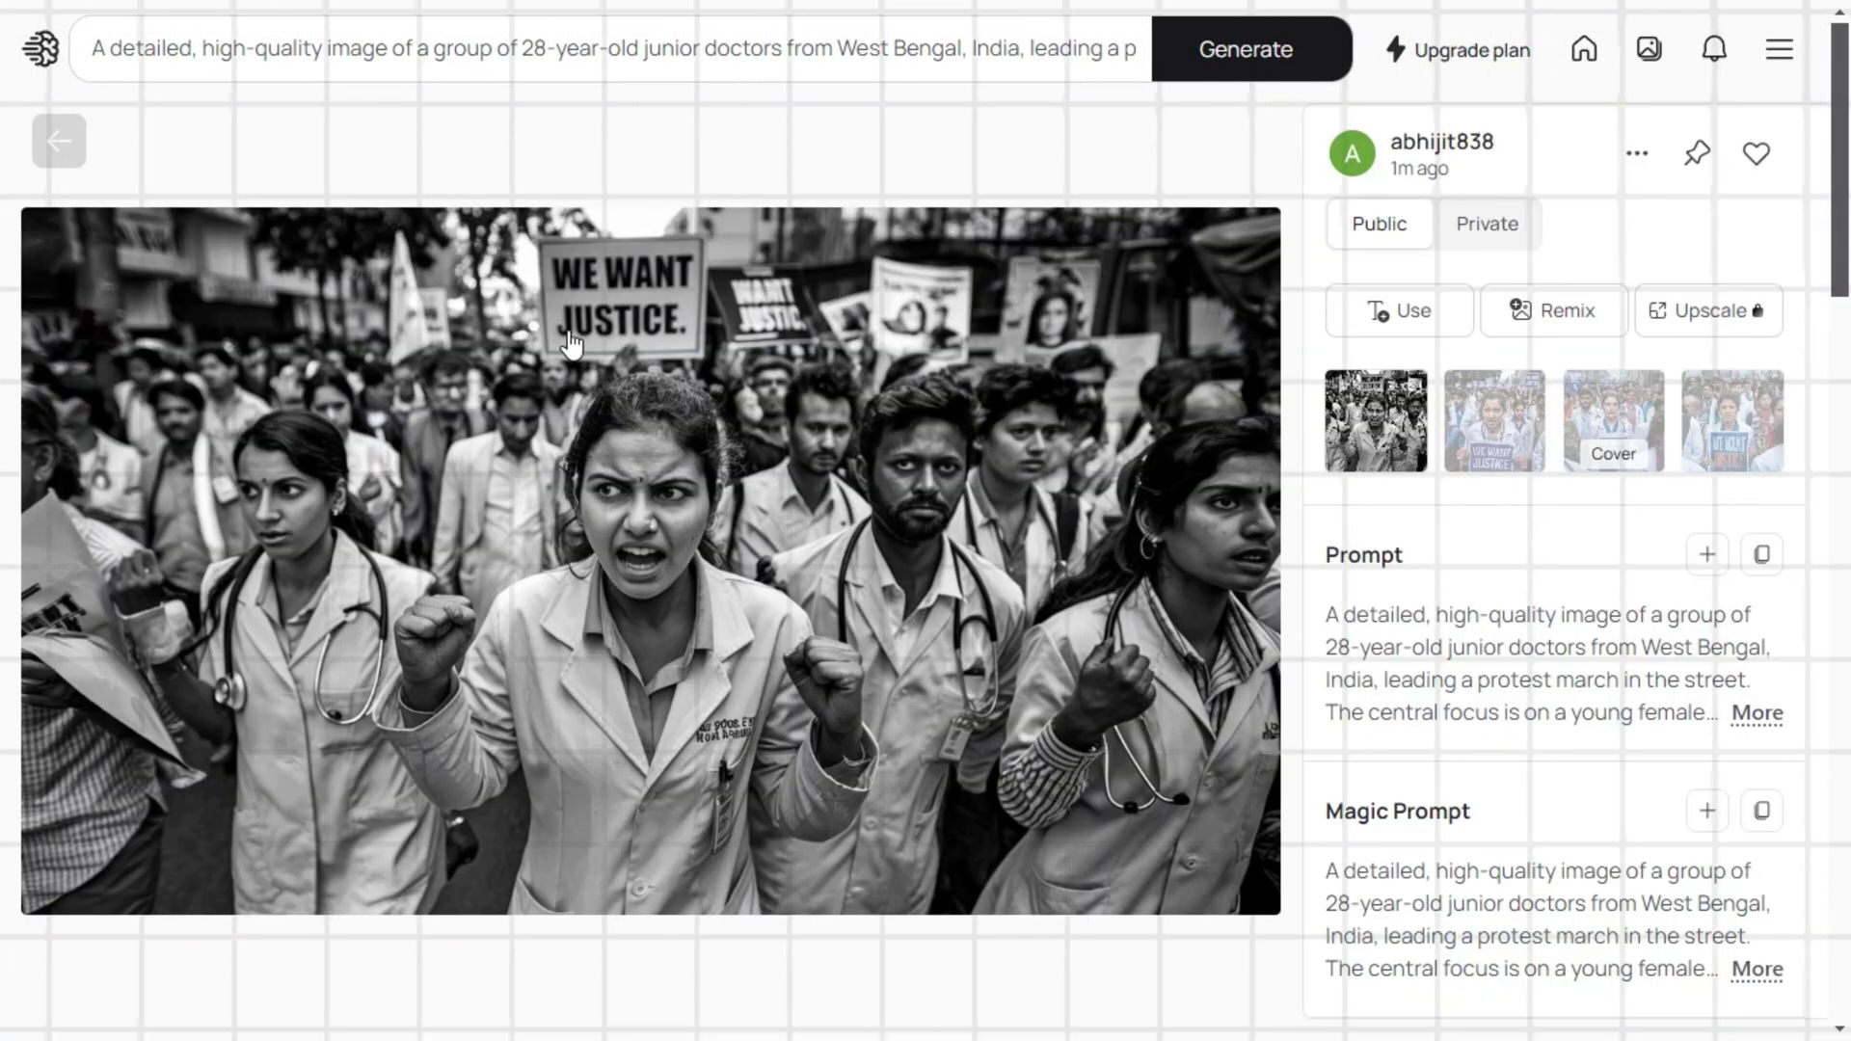
pyautogui.scroll(-1, 1392, 855)
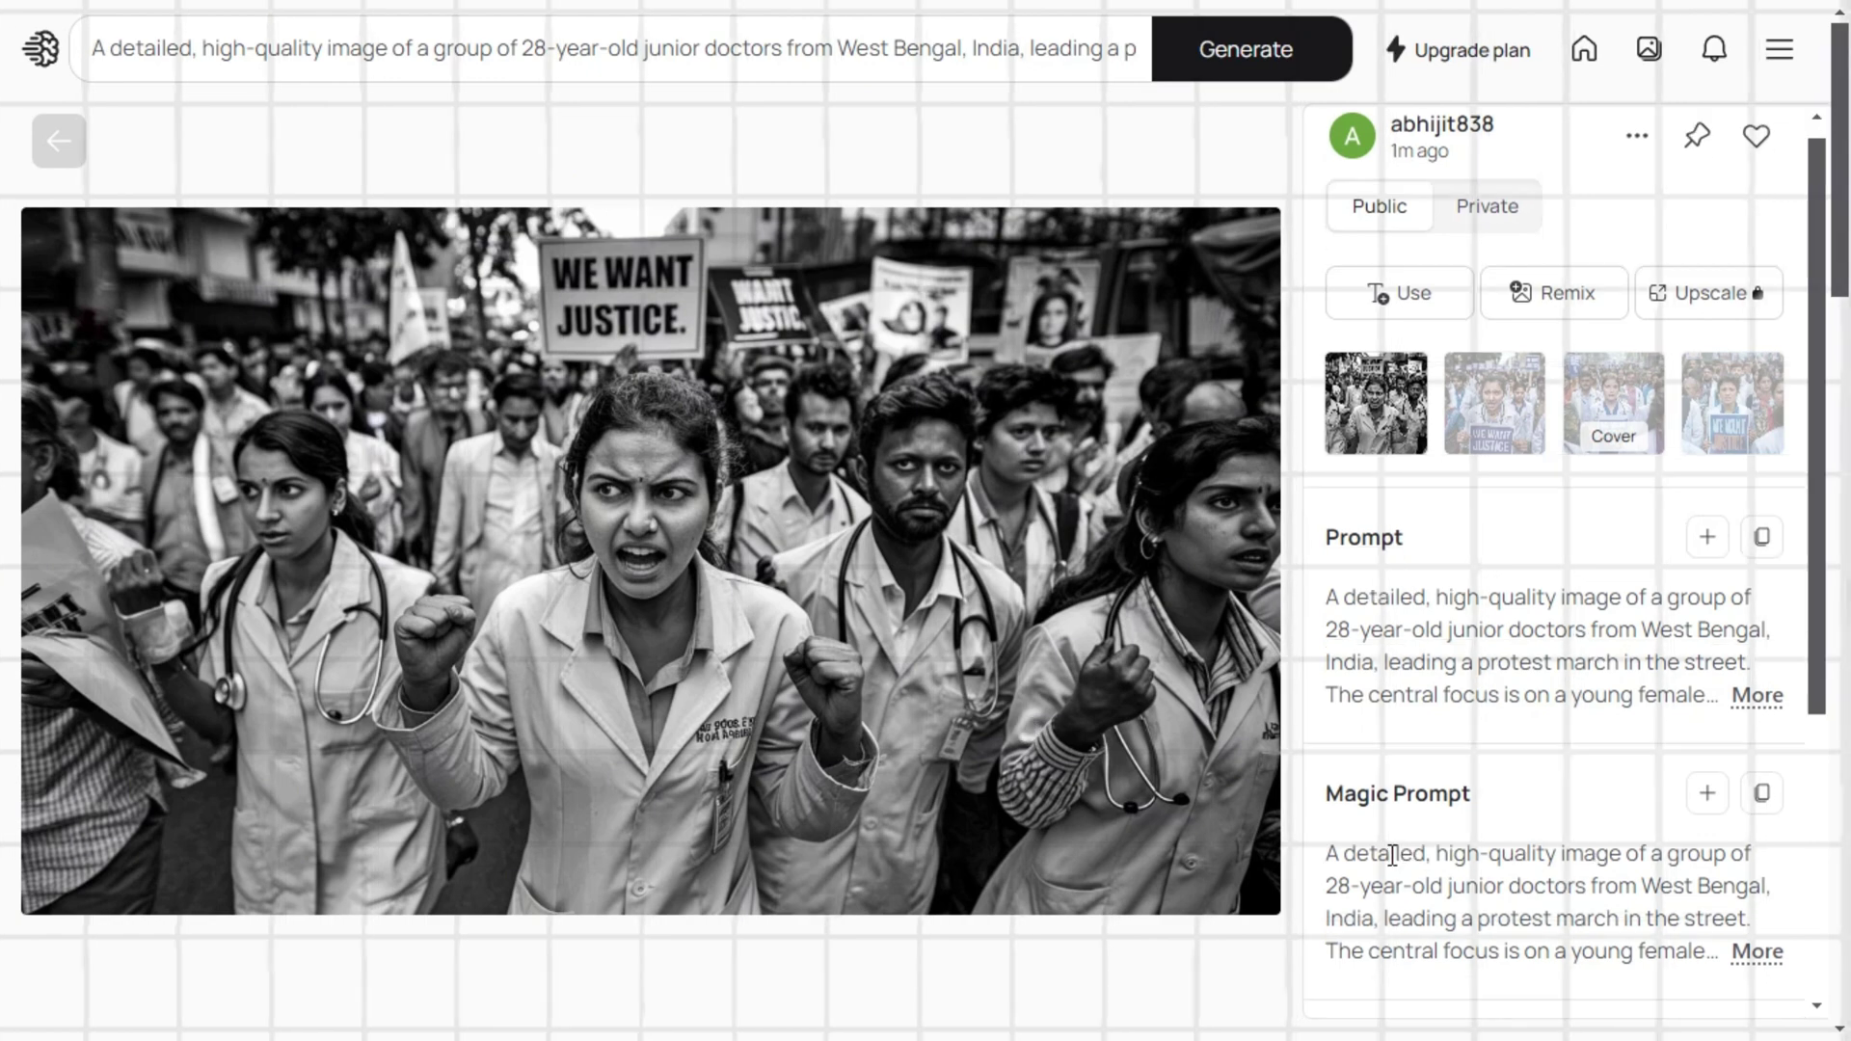
pyautogui.scroll(-3, 1392, 855)
pyautogui.click(1744, 696)
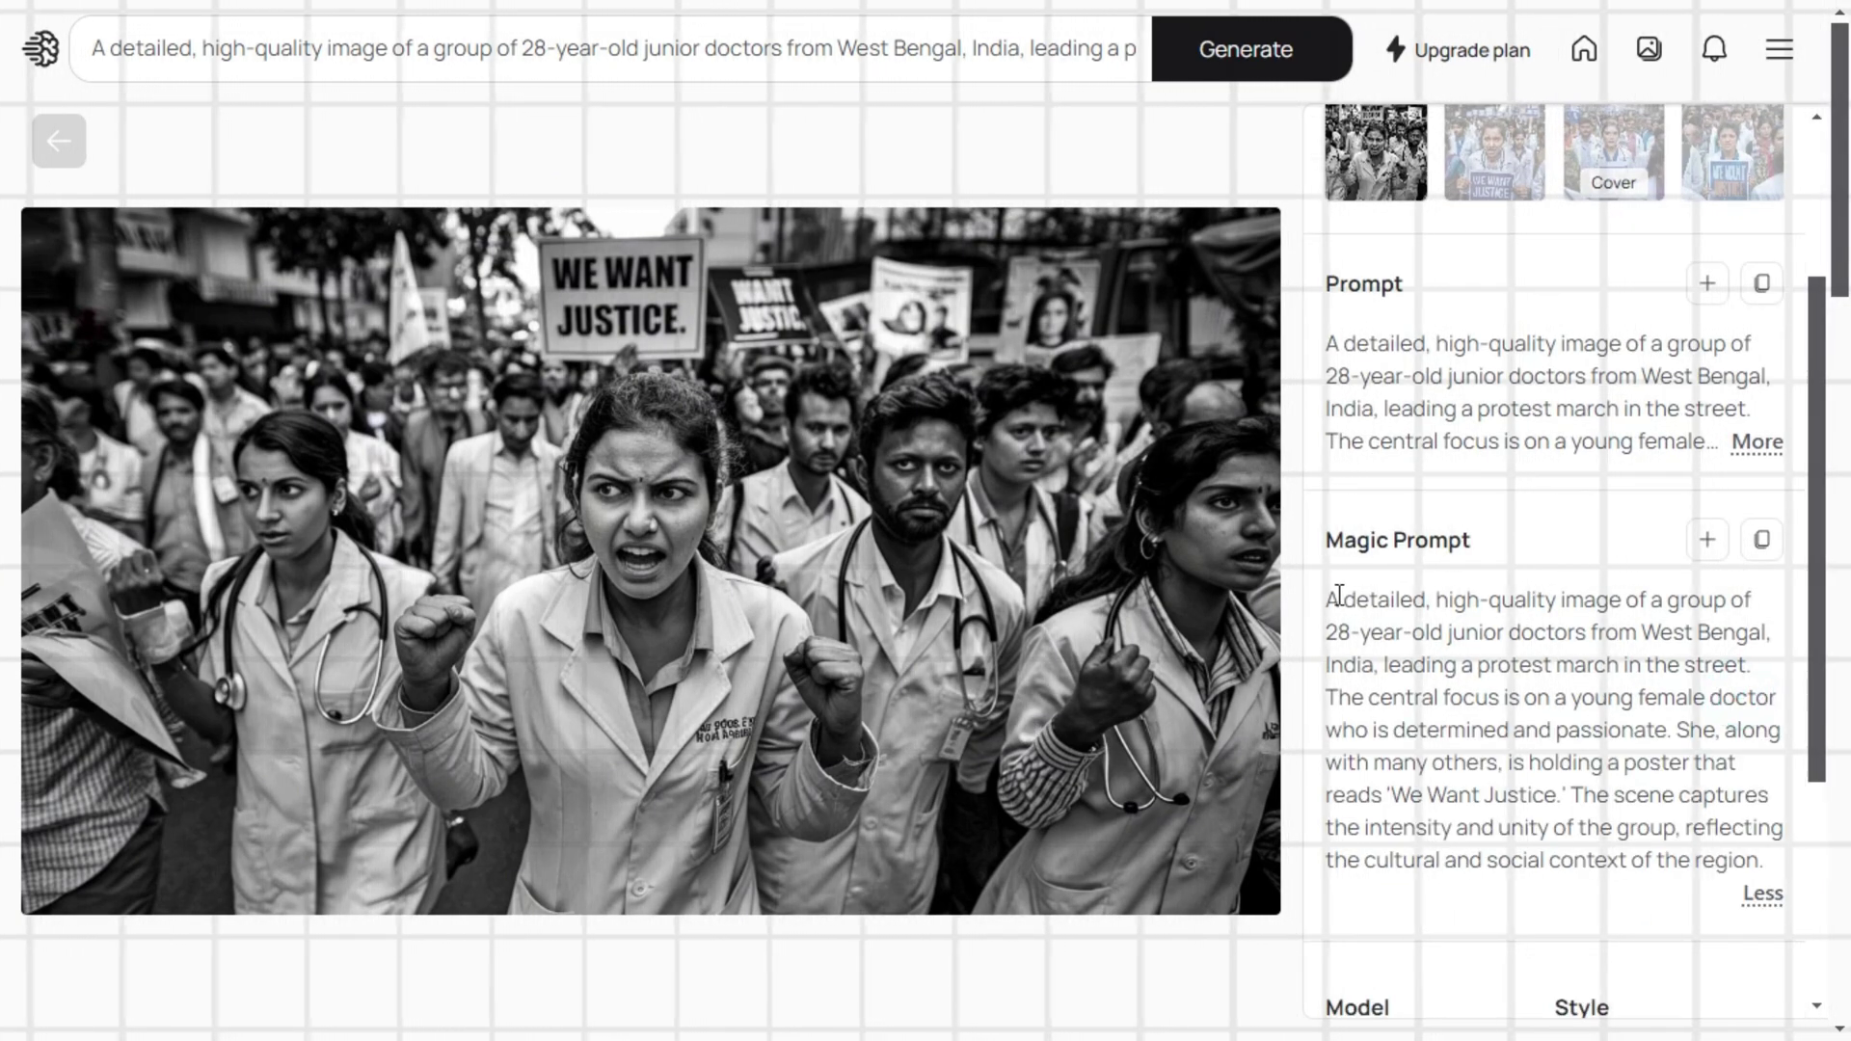
pyautogui.moveTo(1334, 601); pyautogui.dragTo(1620, 739)
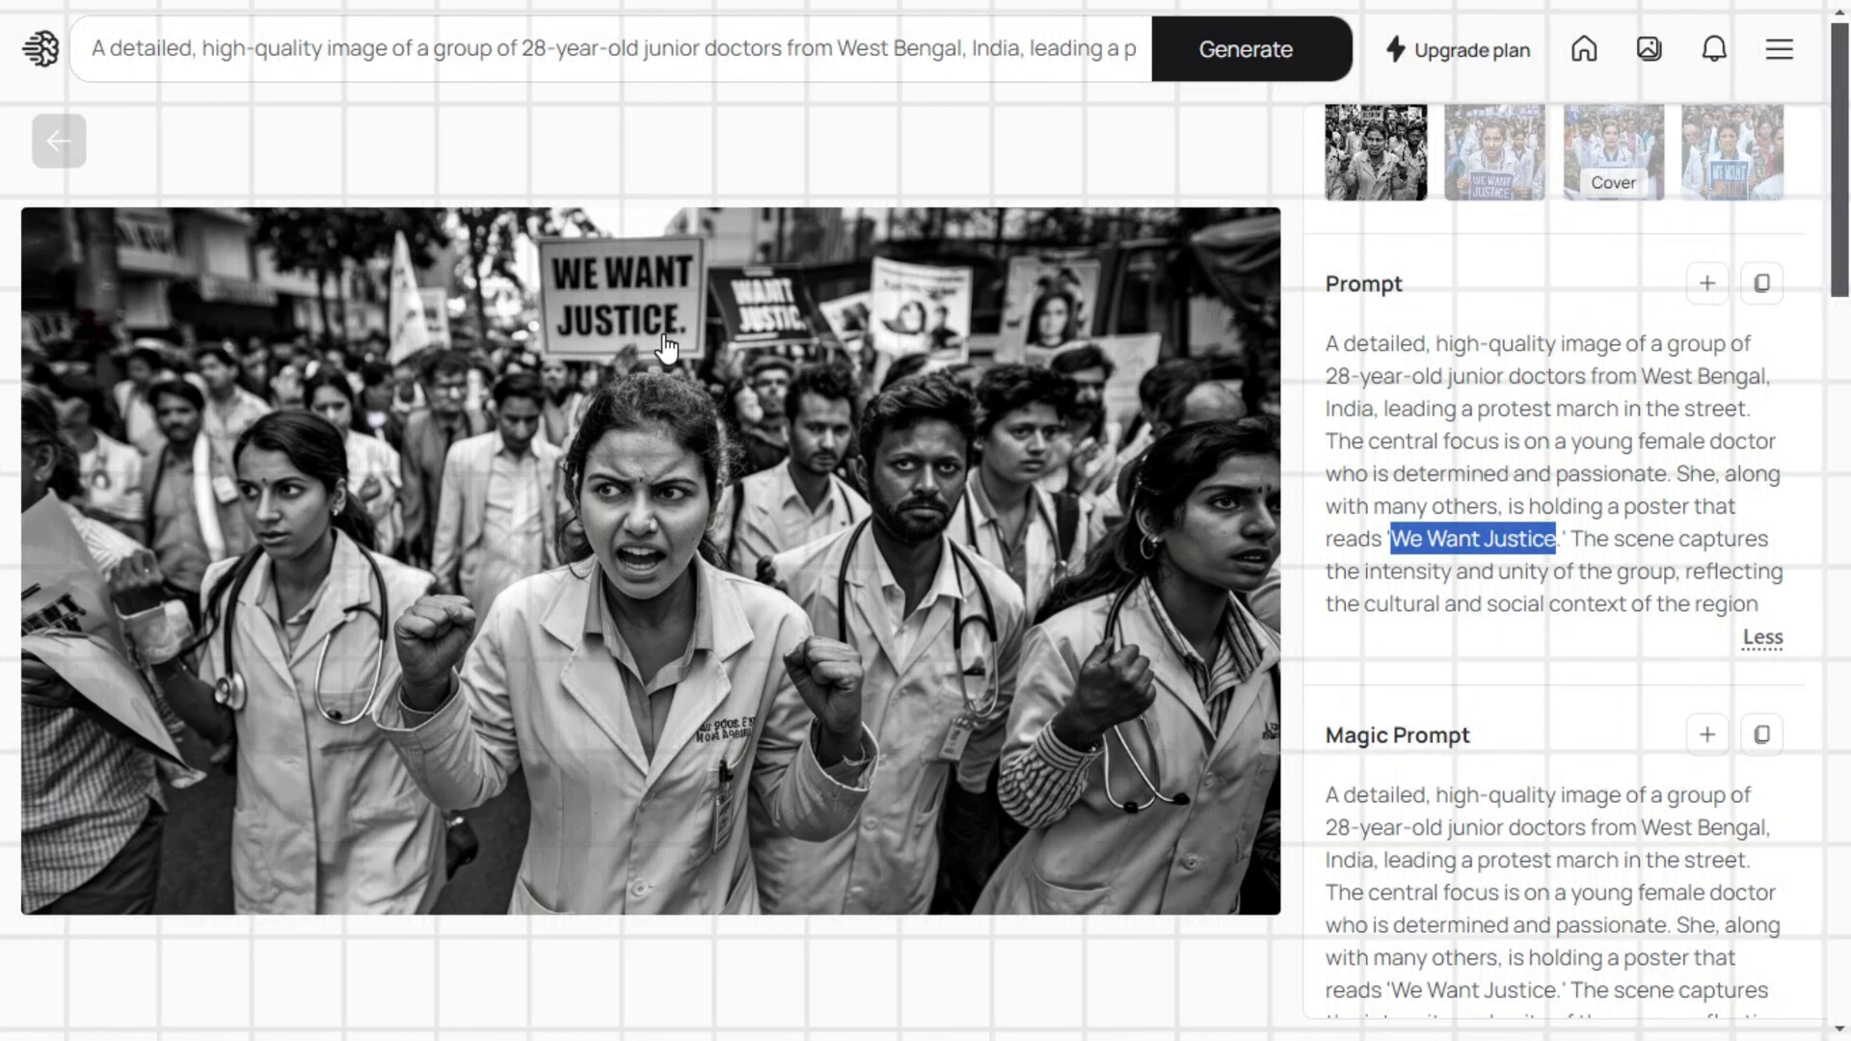
# - View the second, third and fourth generated protest images to check the wording on their posters
pyautogui.click(1485, 157)
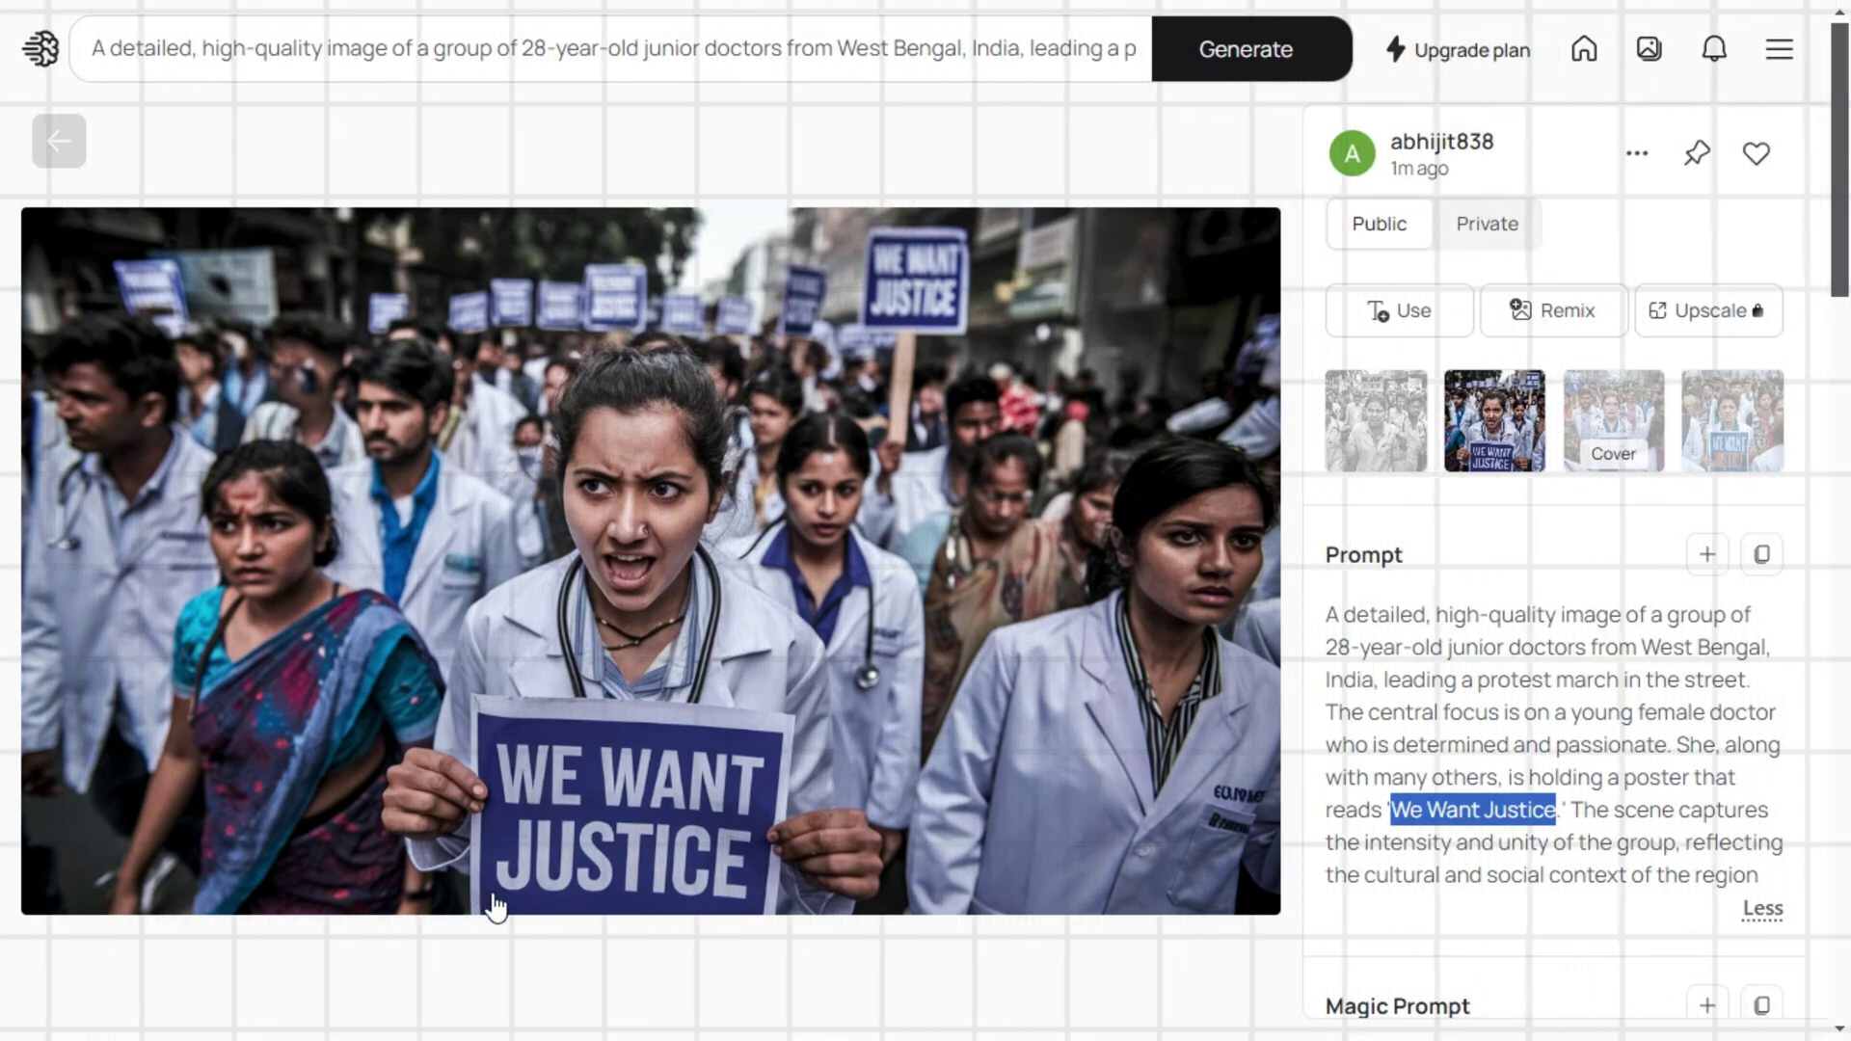
pyautogui.click(1613, 425)
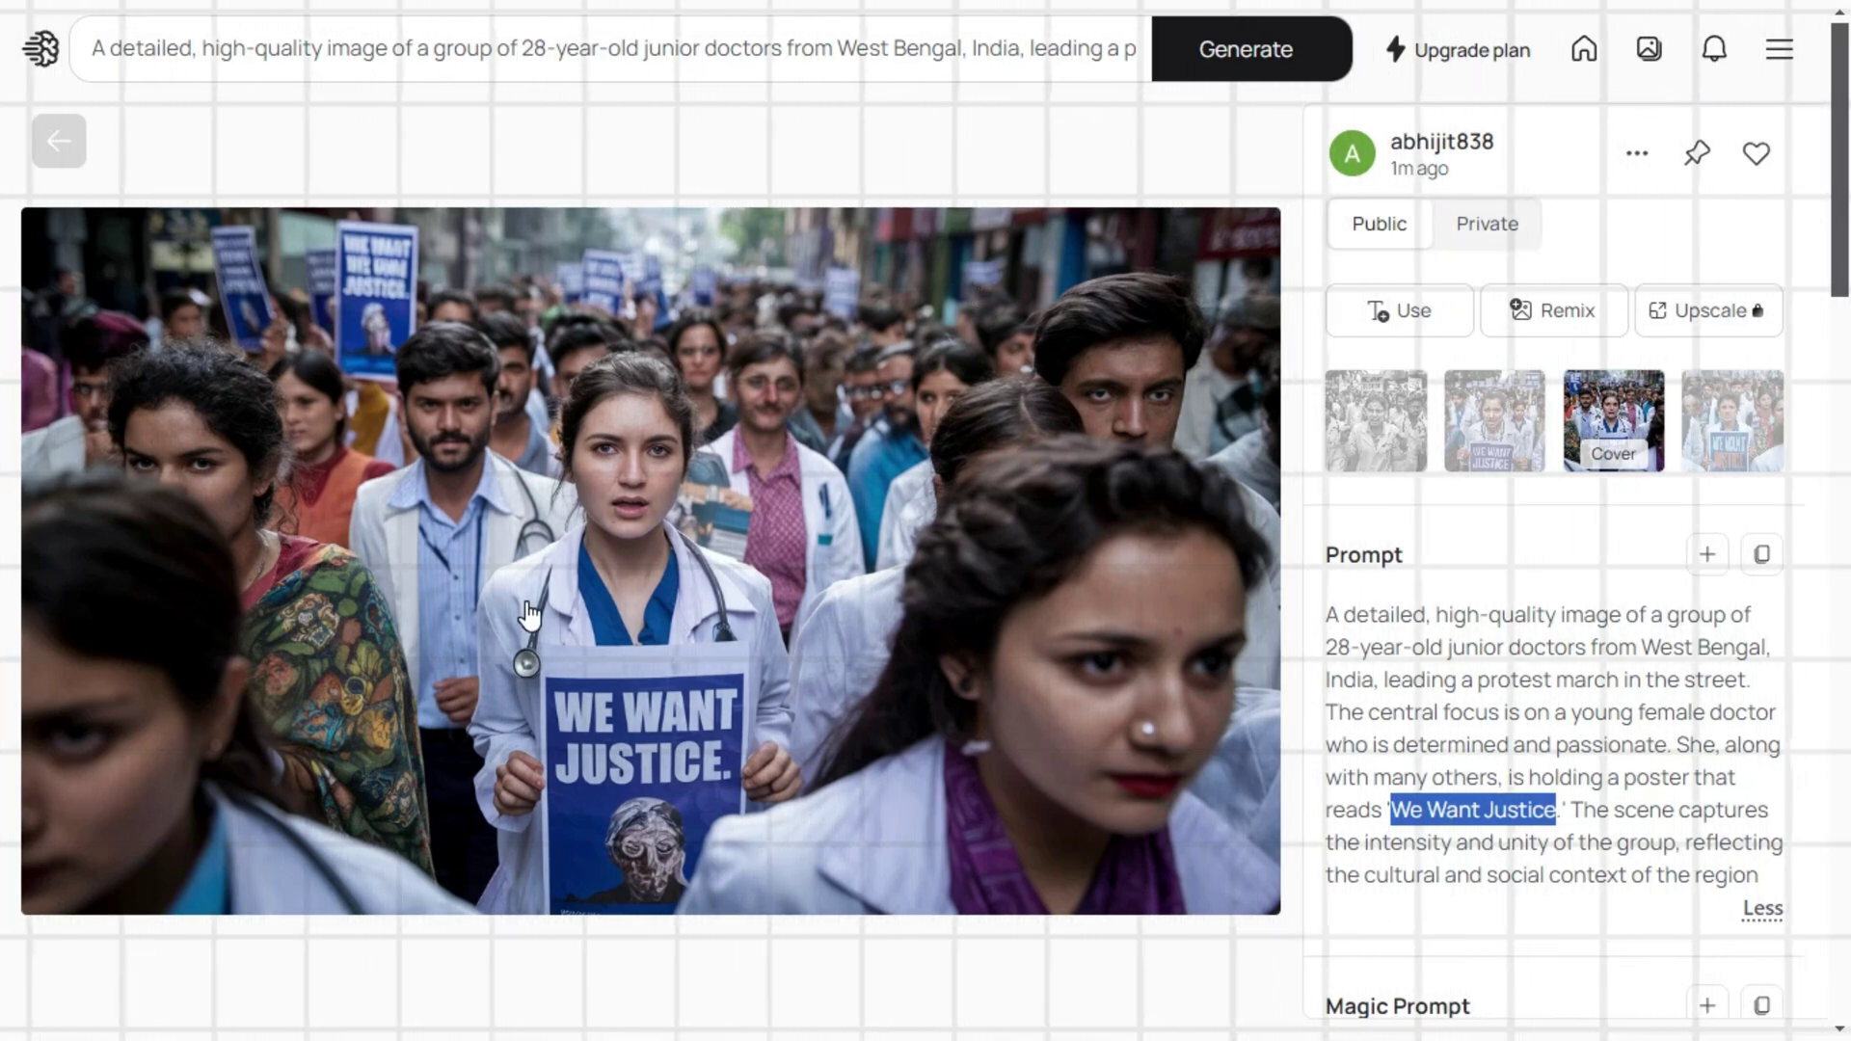
pyautogui.press('Right')
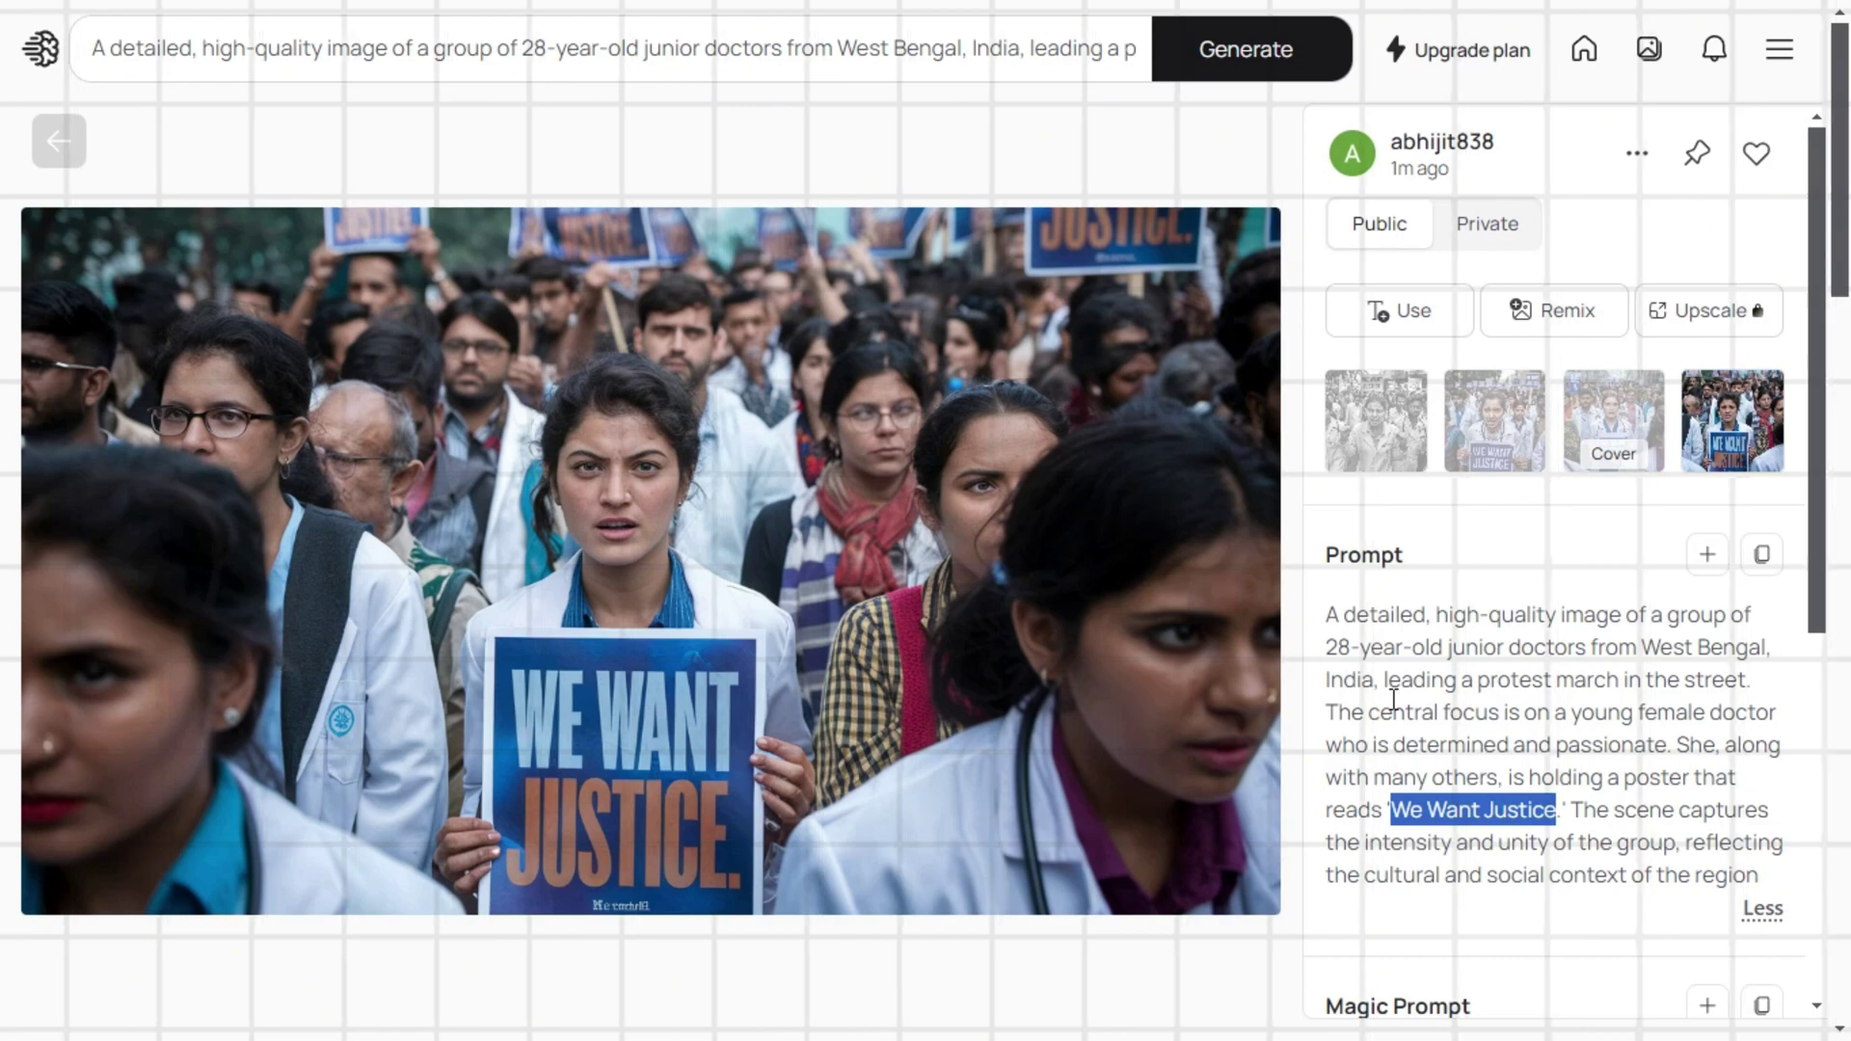
# - Reopen the protest prompt for editing, try the General, Realistic, Design, 3D and Anime styles, and set the style to Auto
pyautogui.click(1399, 310)
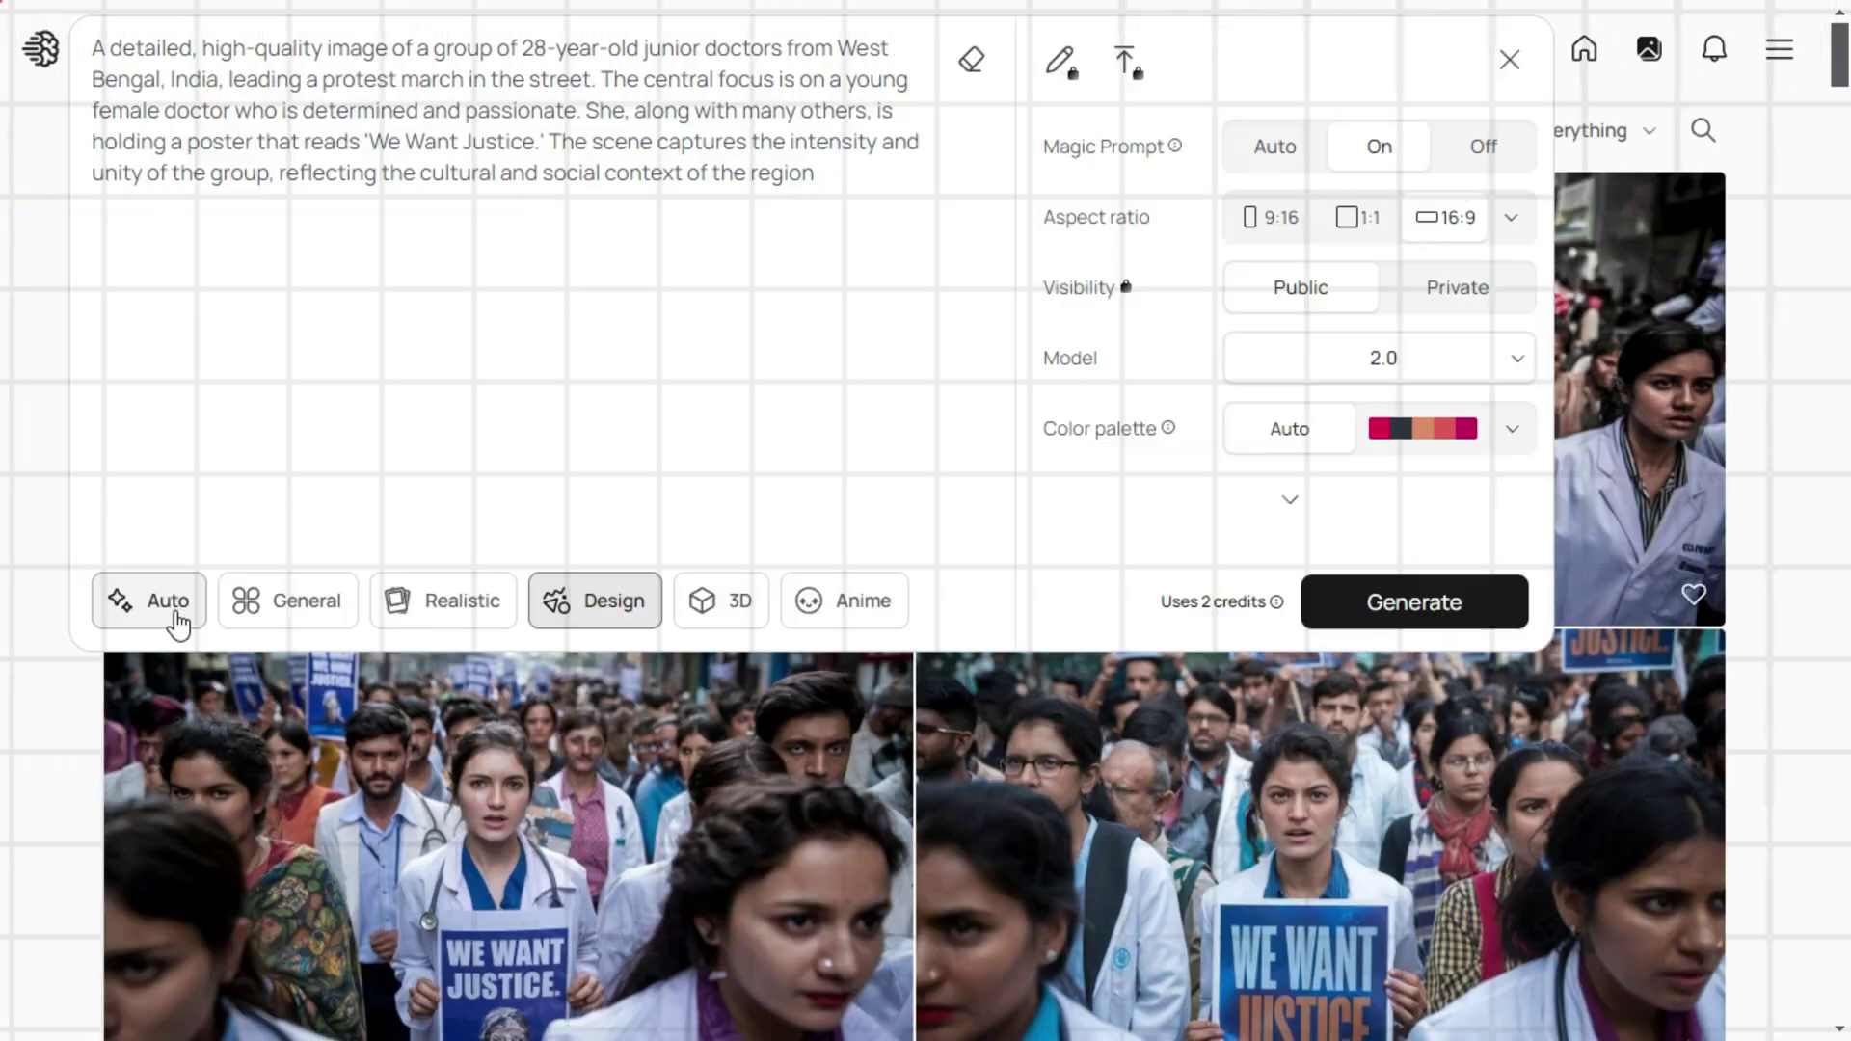
pyautogui.click(165, 607)
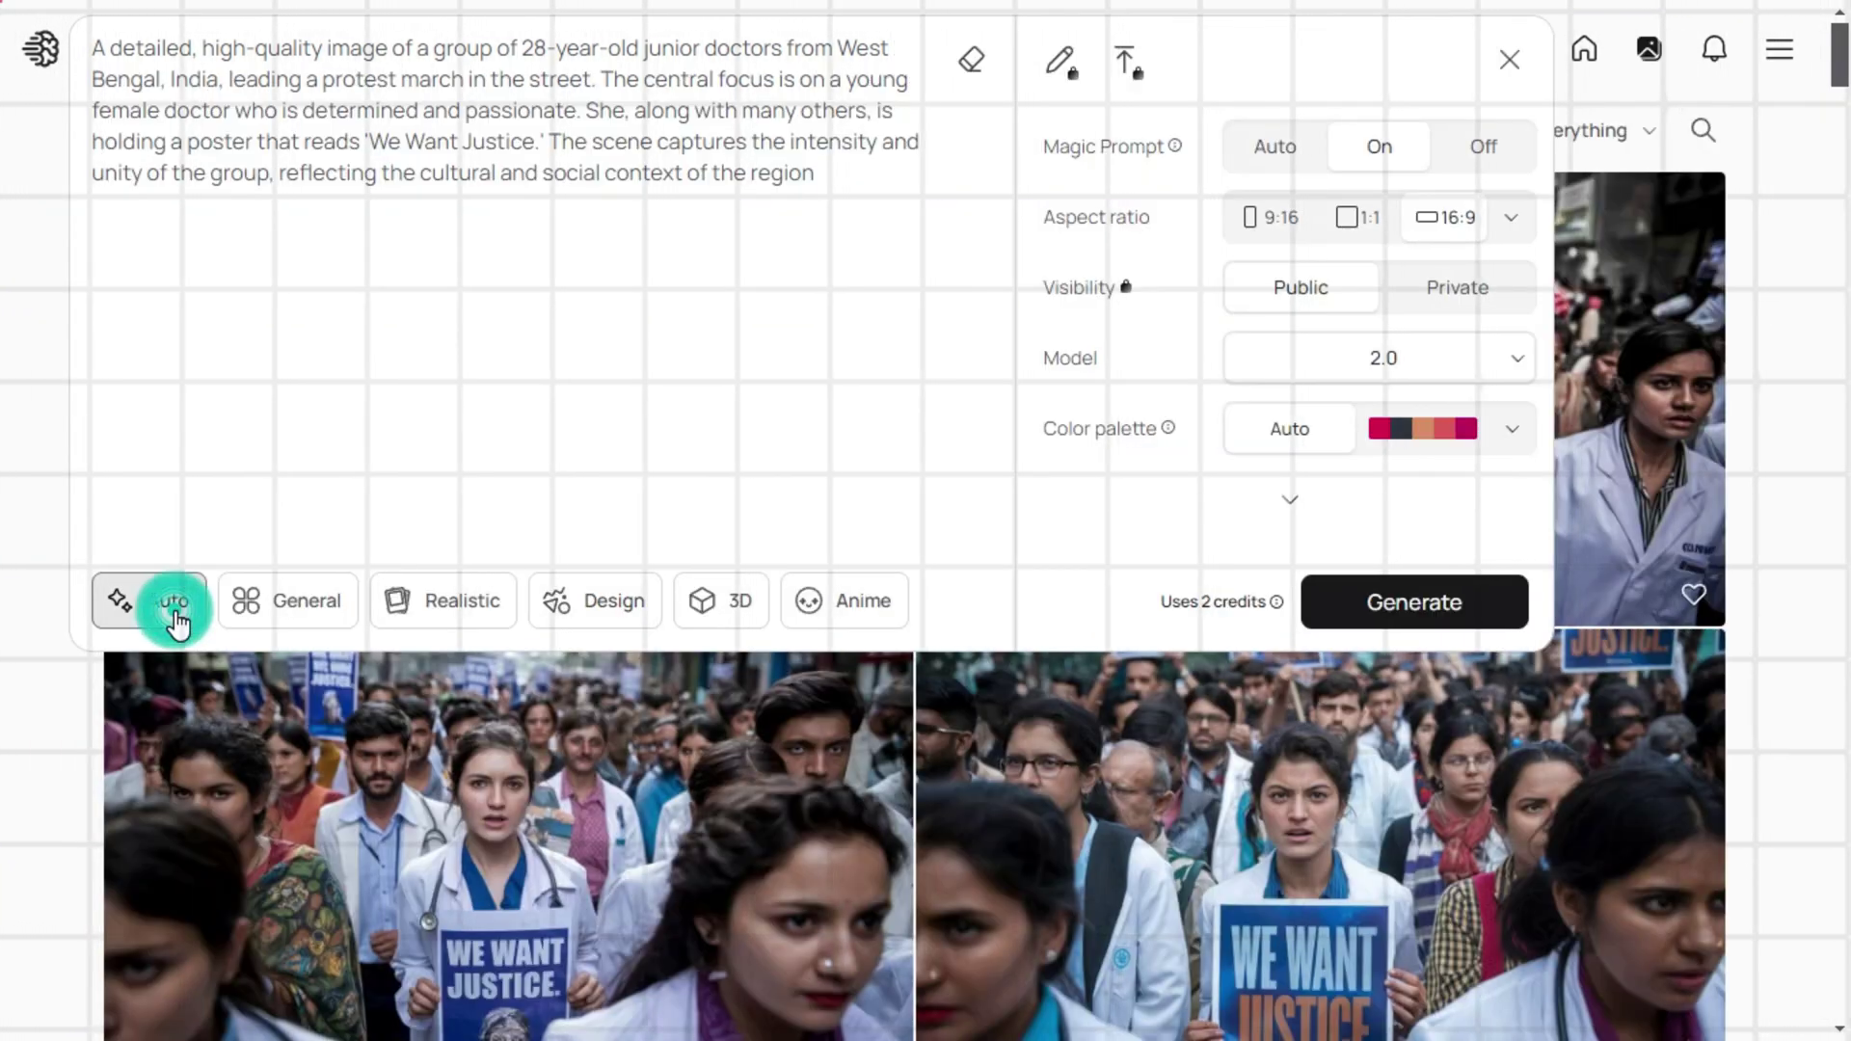
pyautogui.click(256, 614)
pyautogui.click(475, 622)
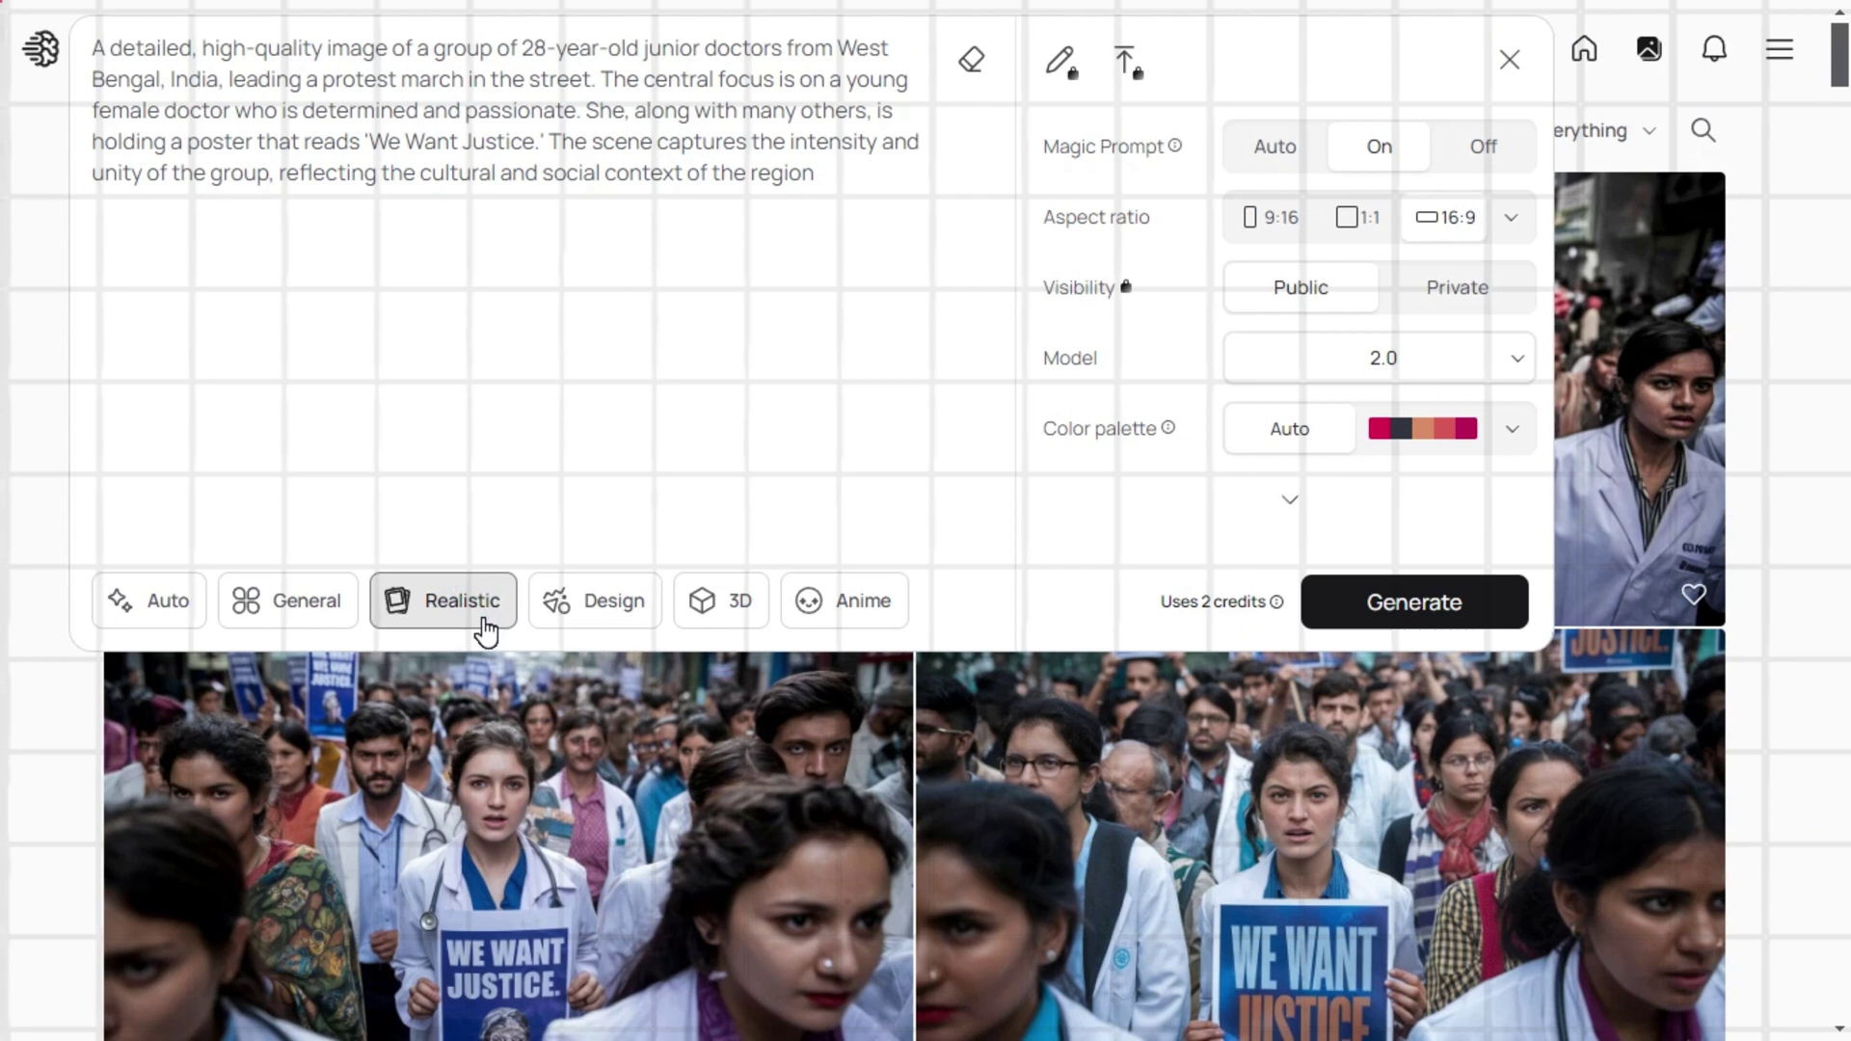
pyautogui.click(588, 622)
pyautogui.click(749, 614)
pyautogui.click(848, 618)
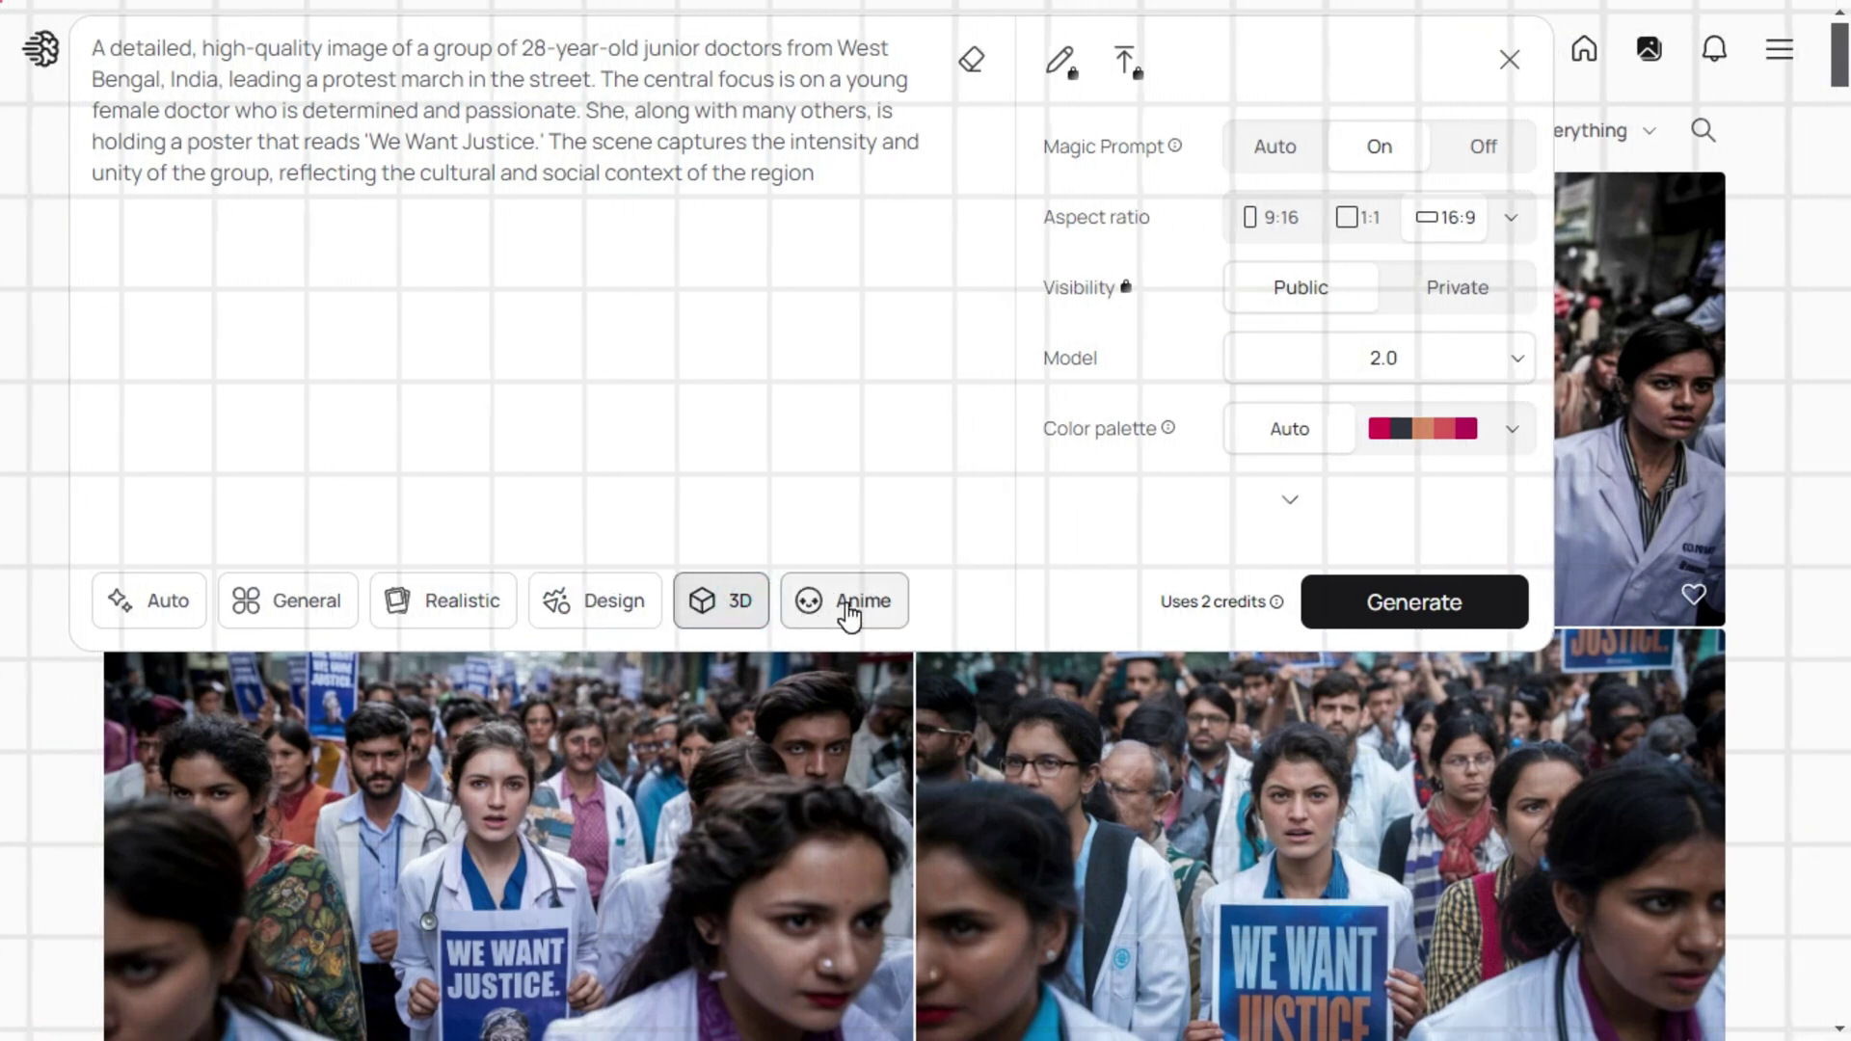
pyautogui.click(164, 617)
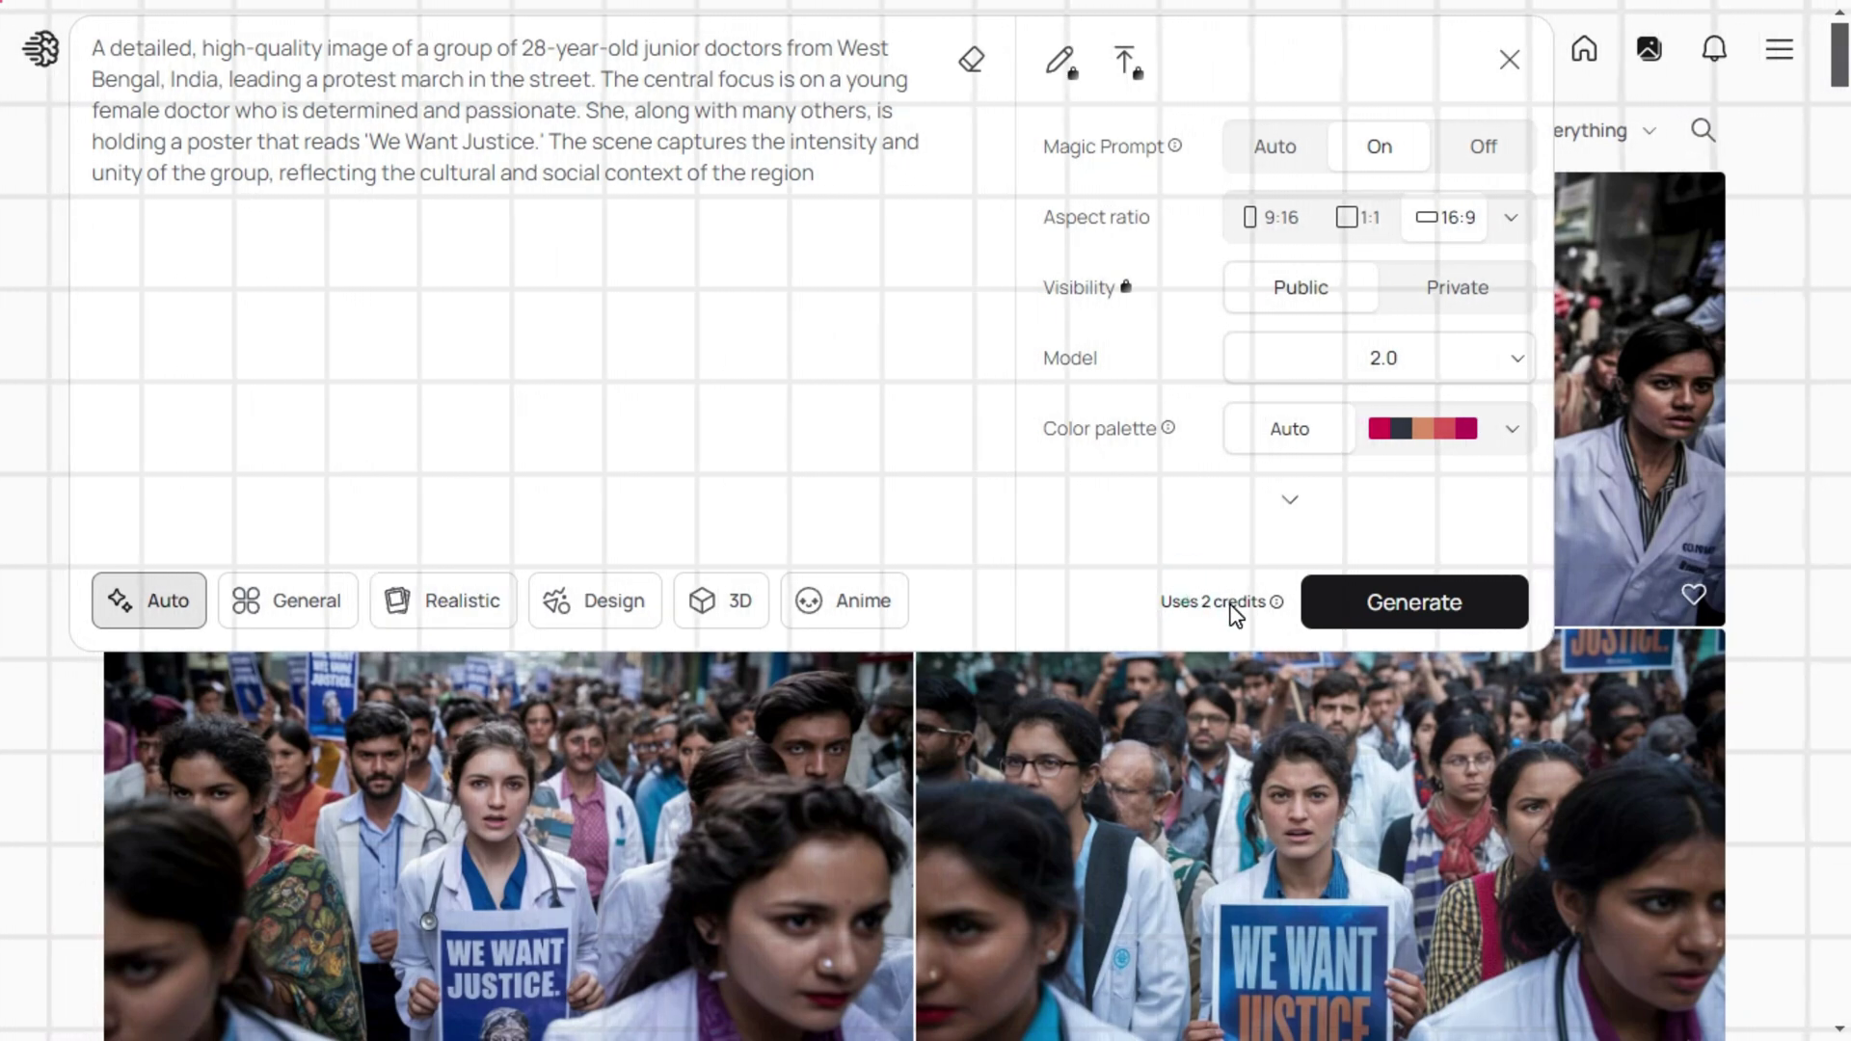
# - Close the prompt editor and check the remaining daily credits and reset time in the account details
pyautogui.click(39, 528)
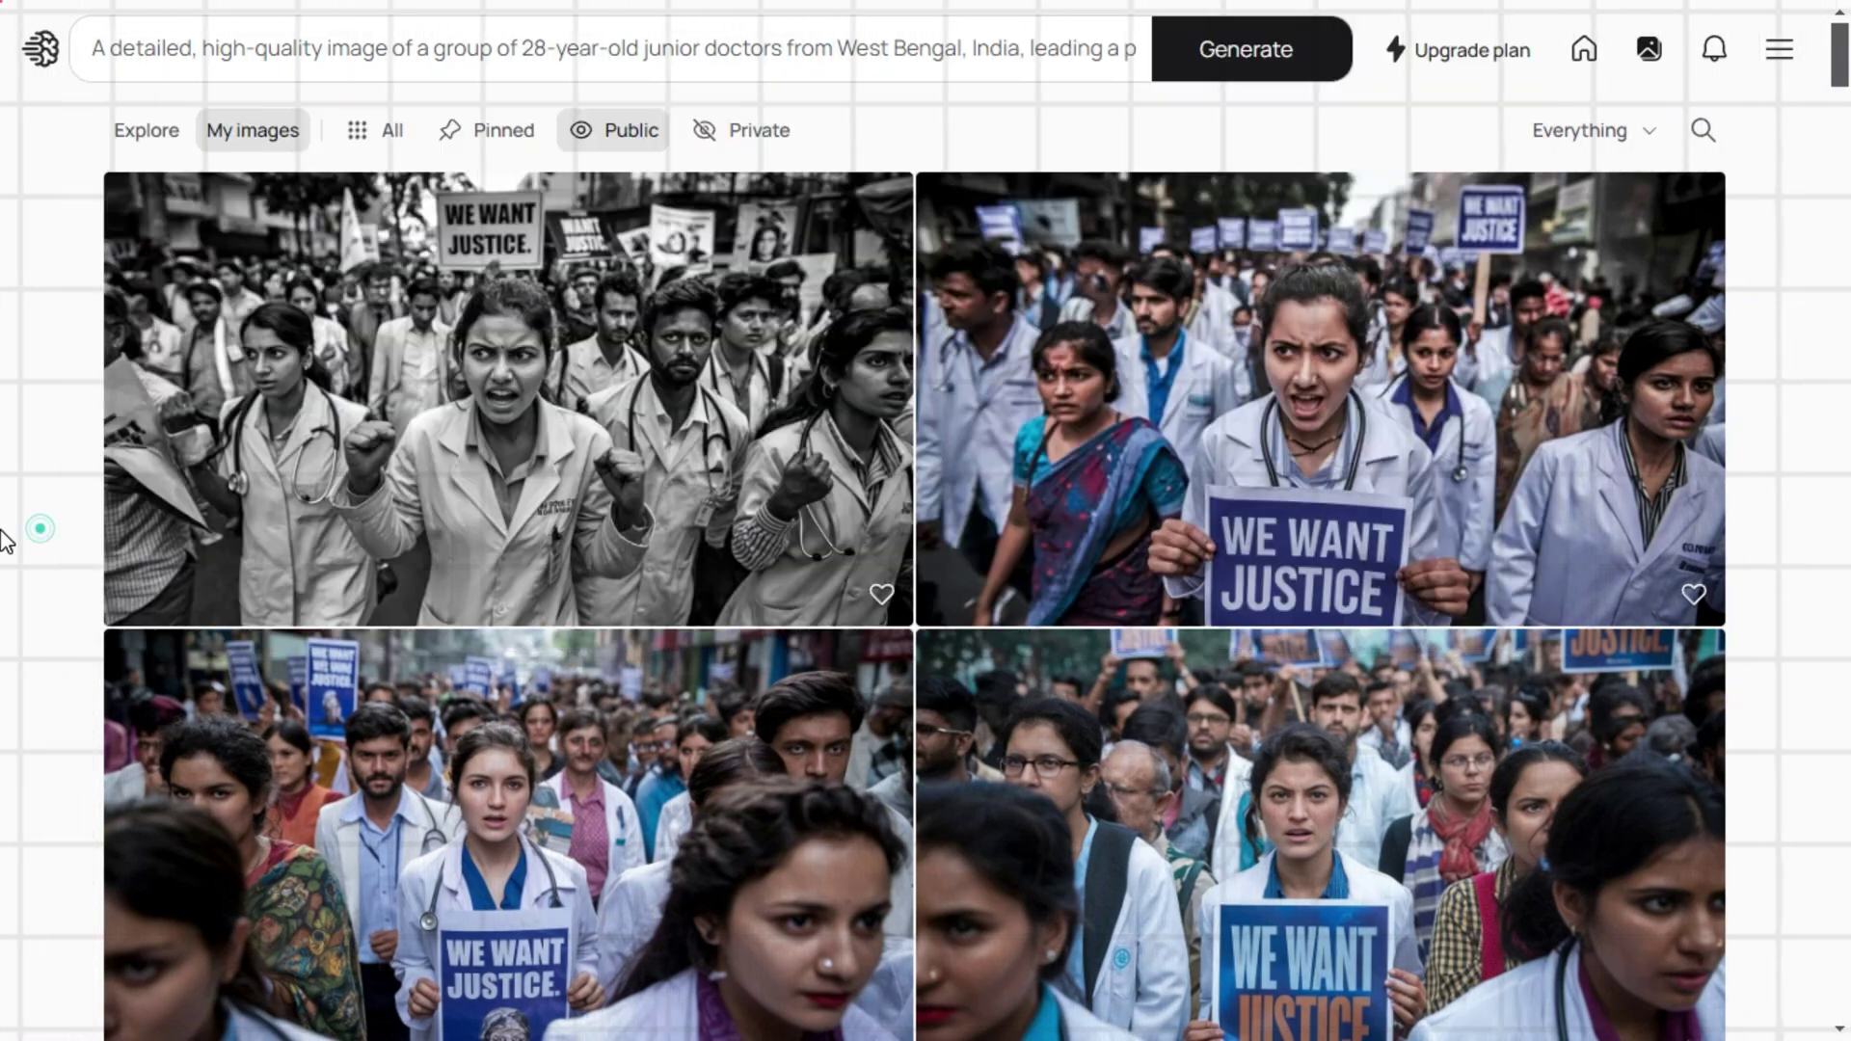
pyautogui.click(1779, 50)
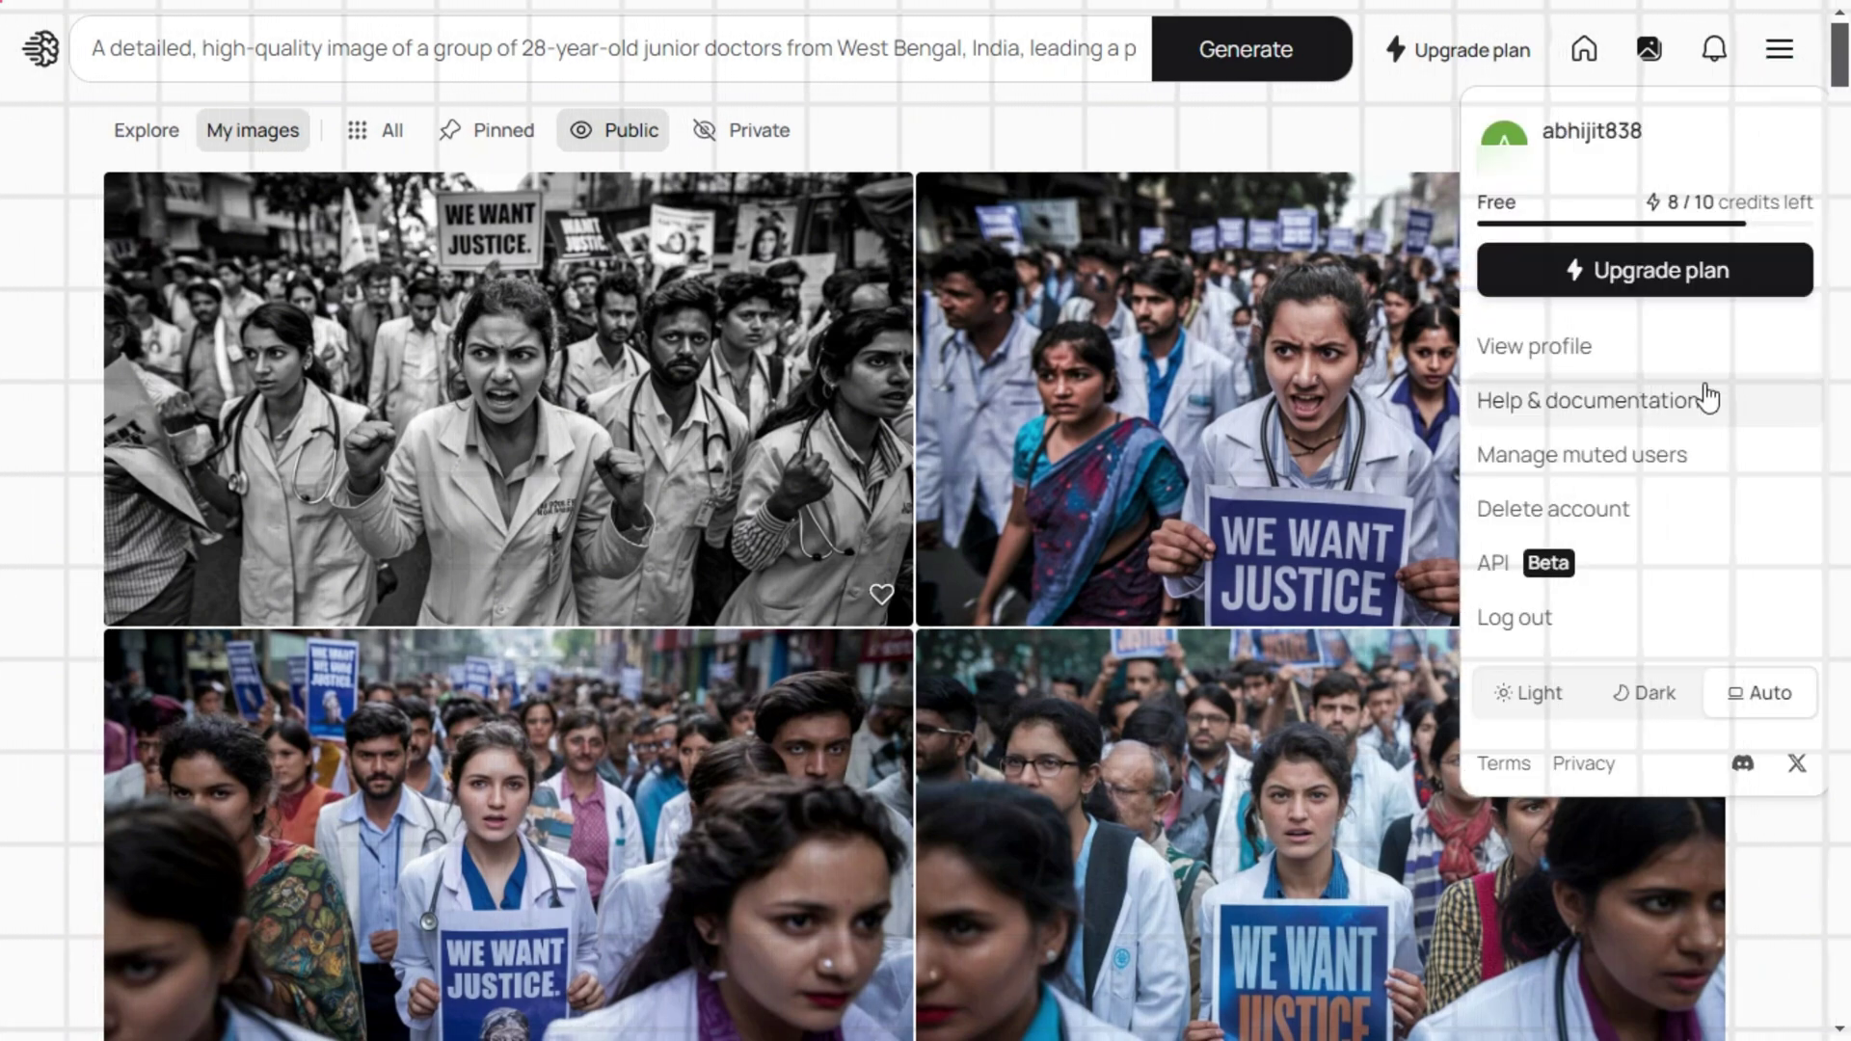
pyautogui.moveTo(1704, 230)
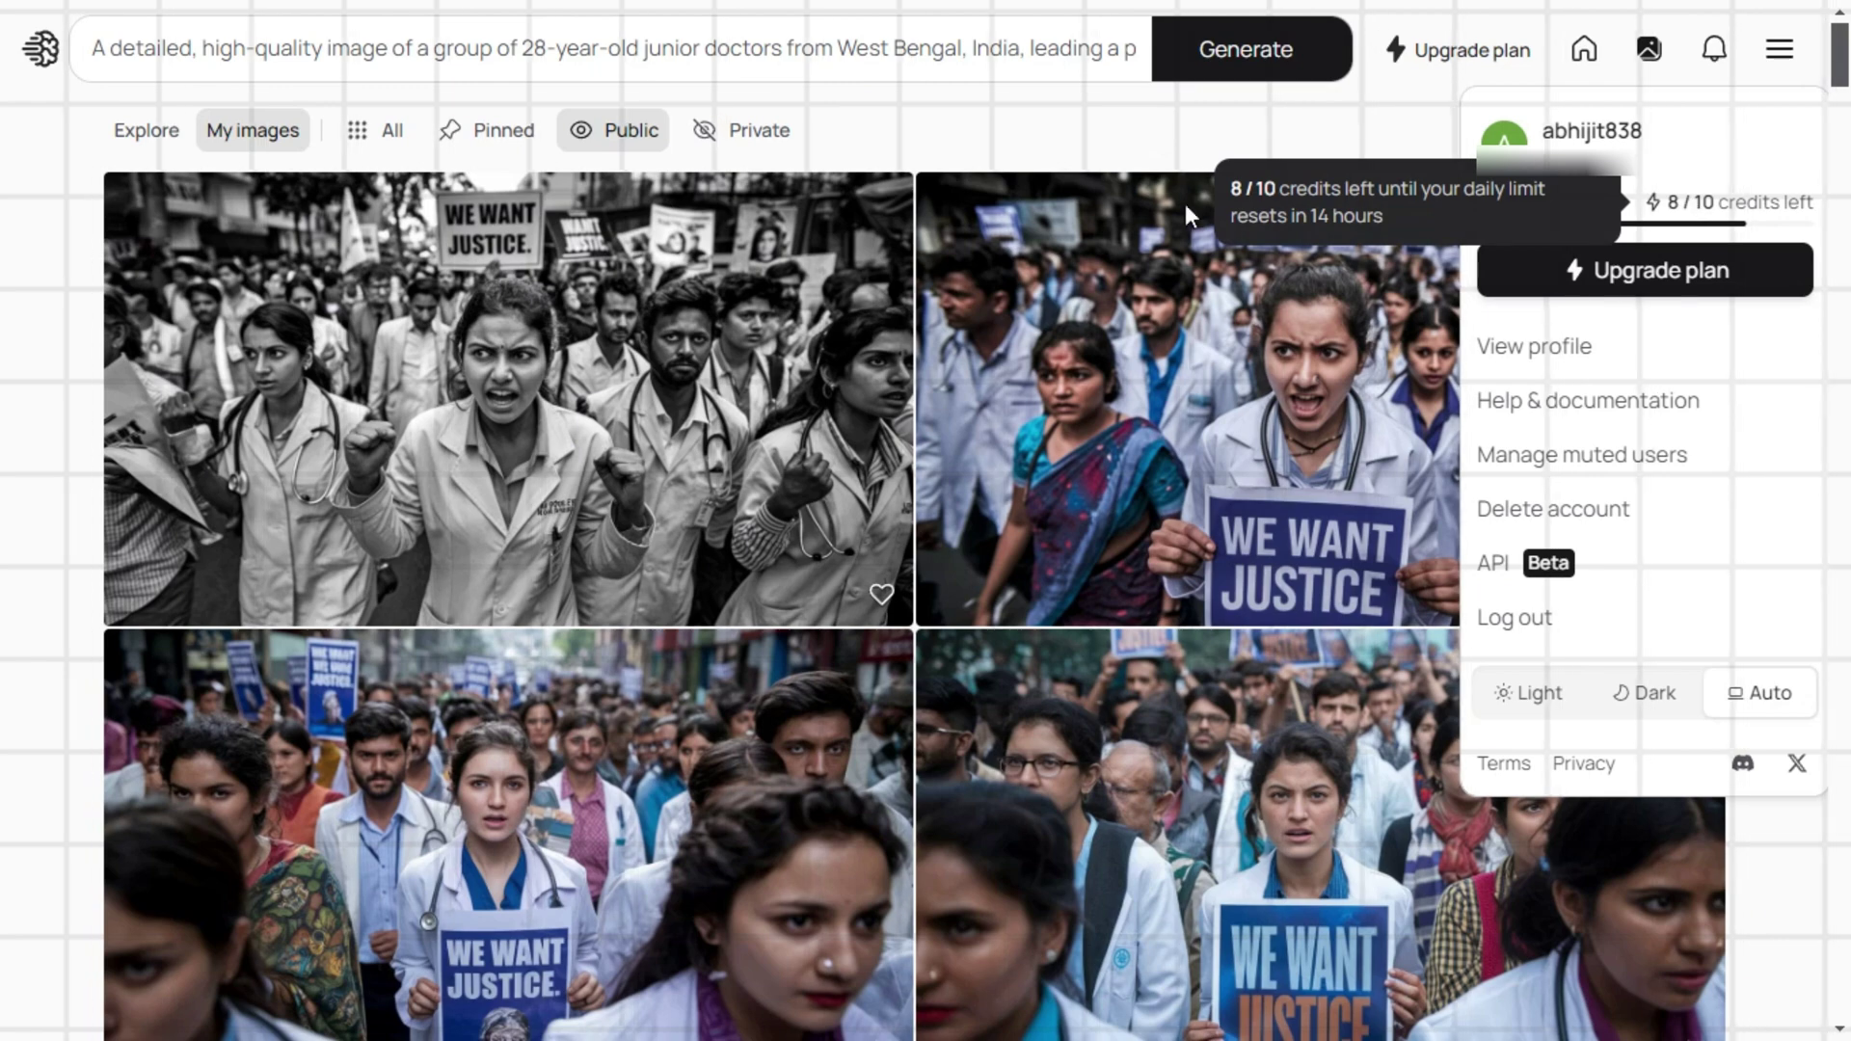
# - Reopen the protest prompt, set the style to General, look through the additional generation settings, and generate the images
pyautogui.click(786, 50)
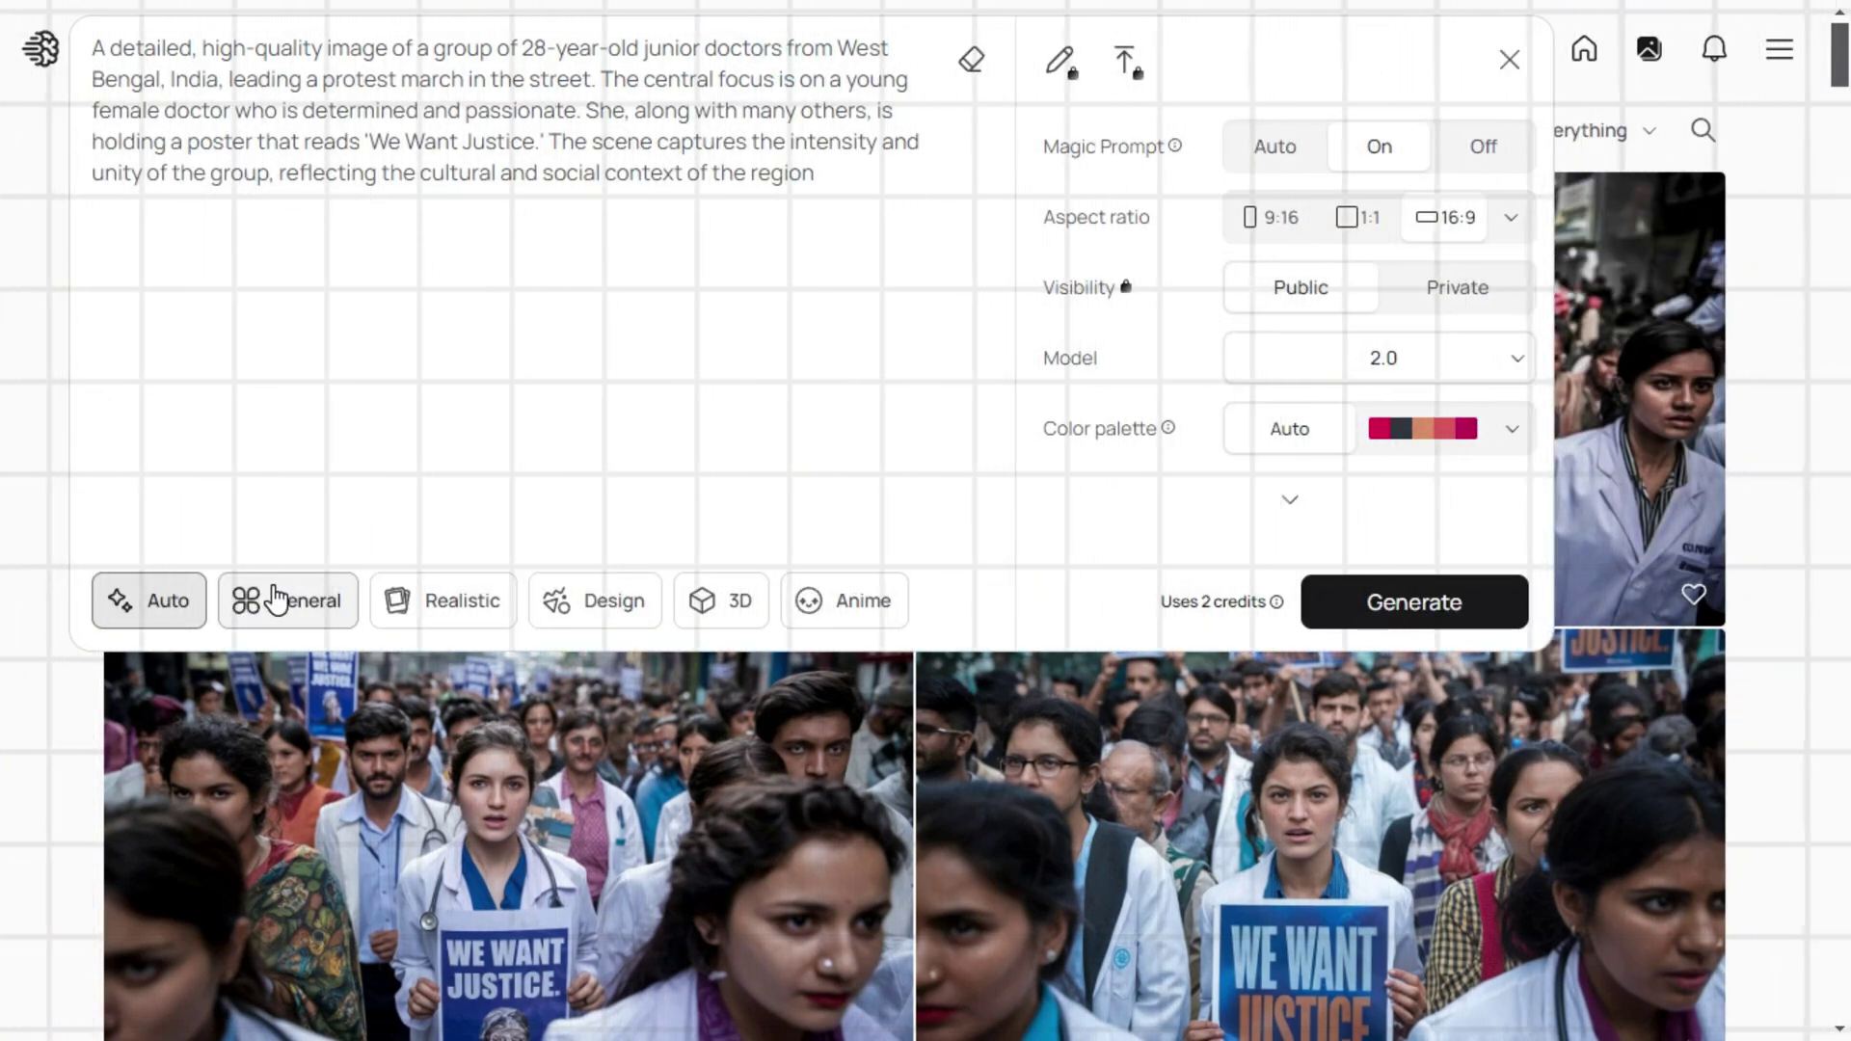
pyautogui.click(298, 604)
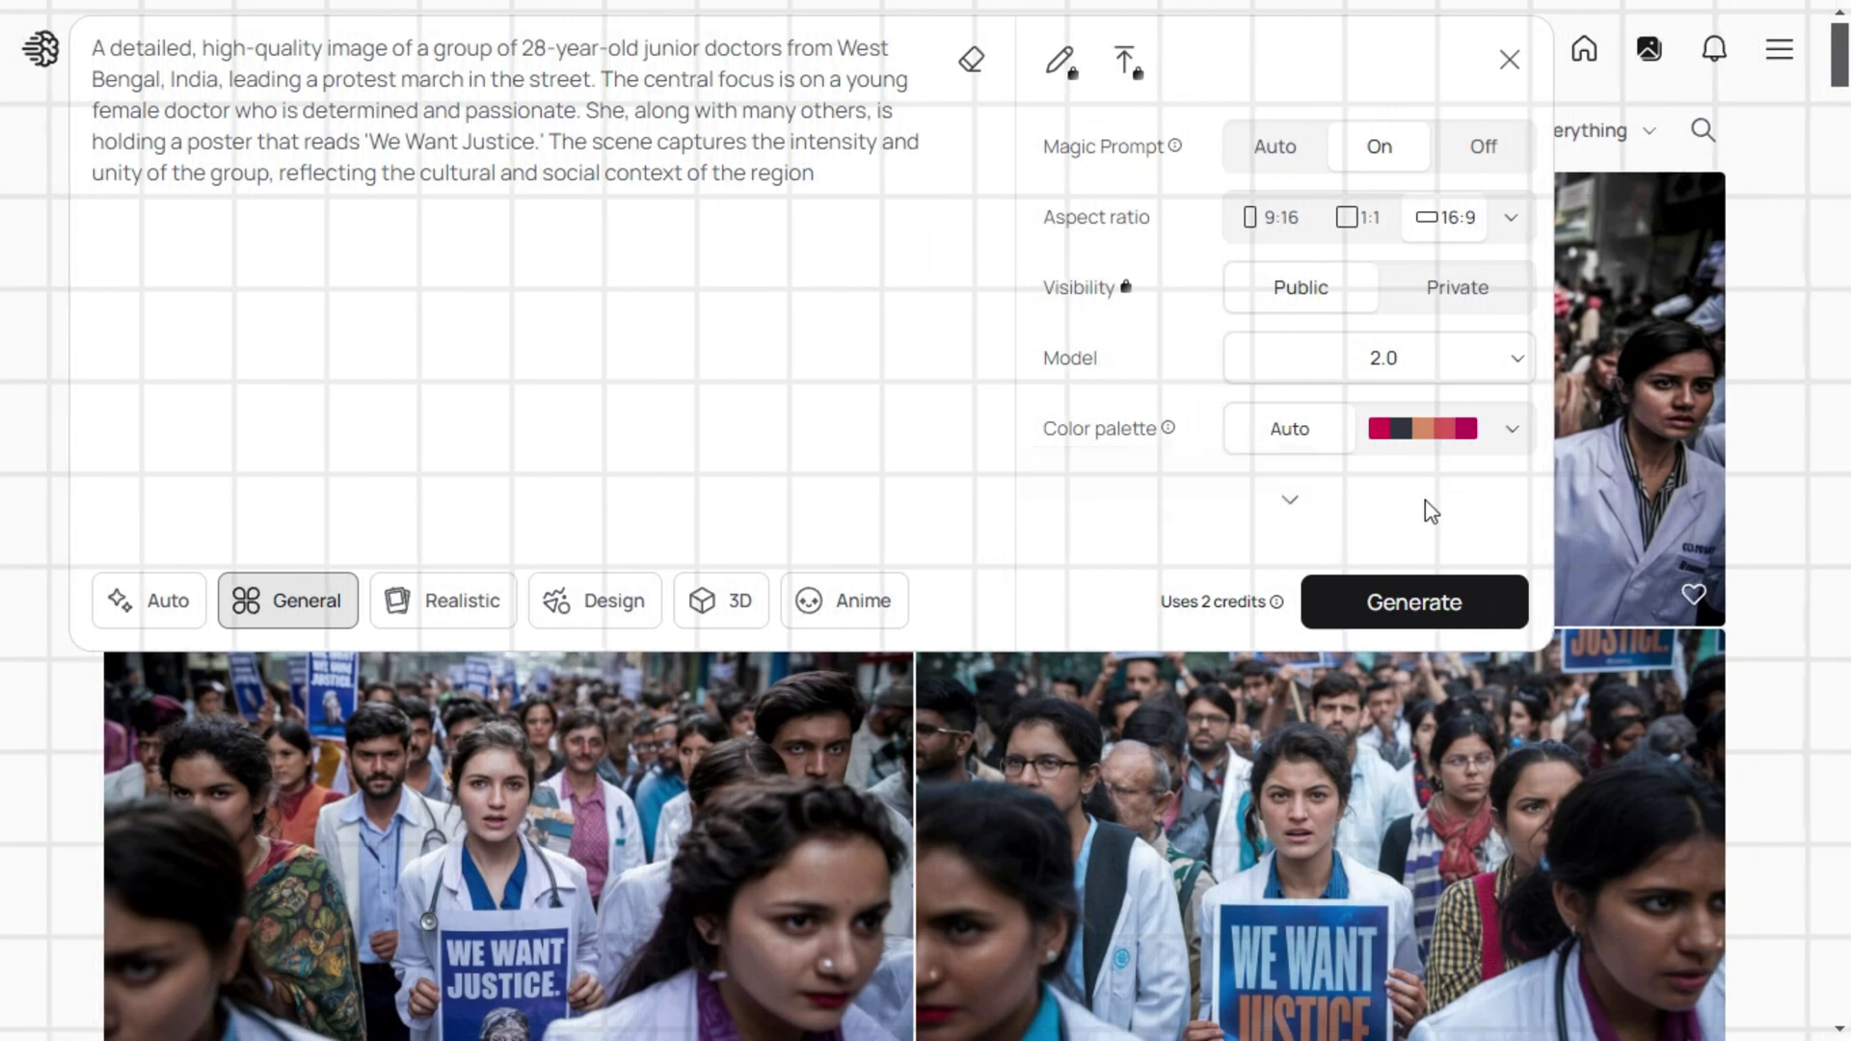
pyautogui.click(1287, 501)
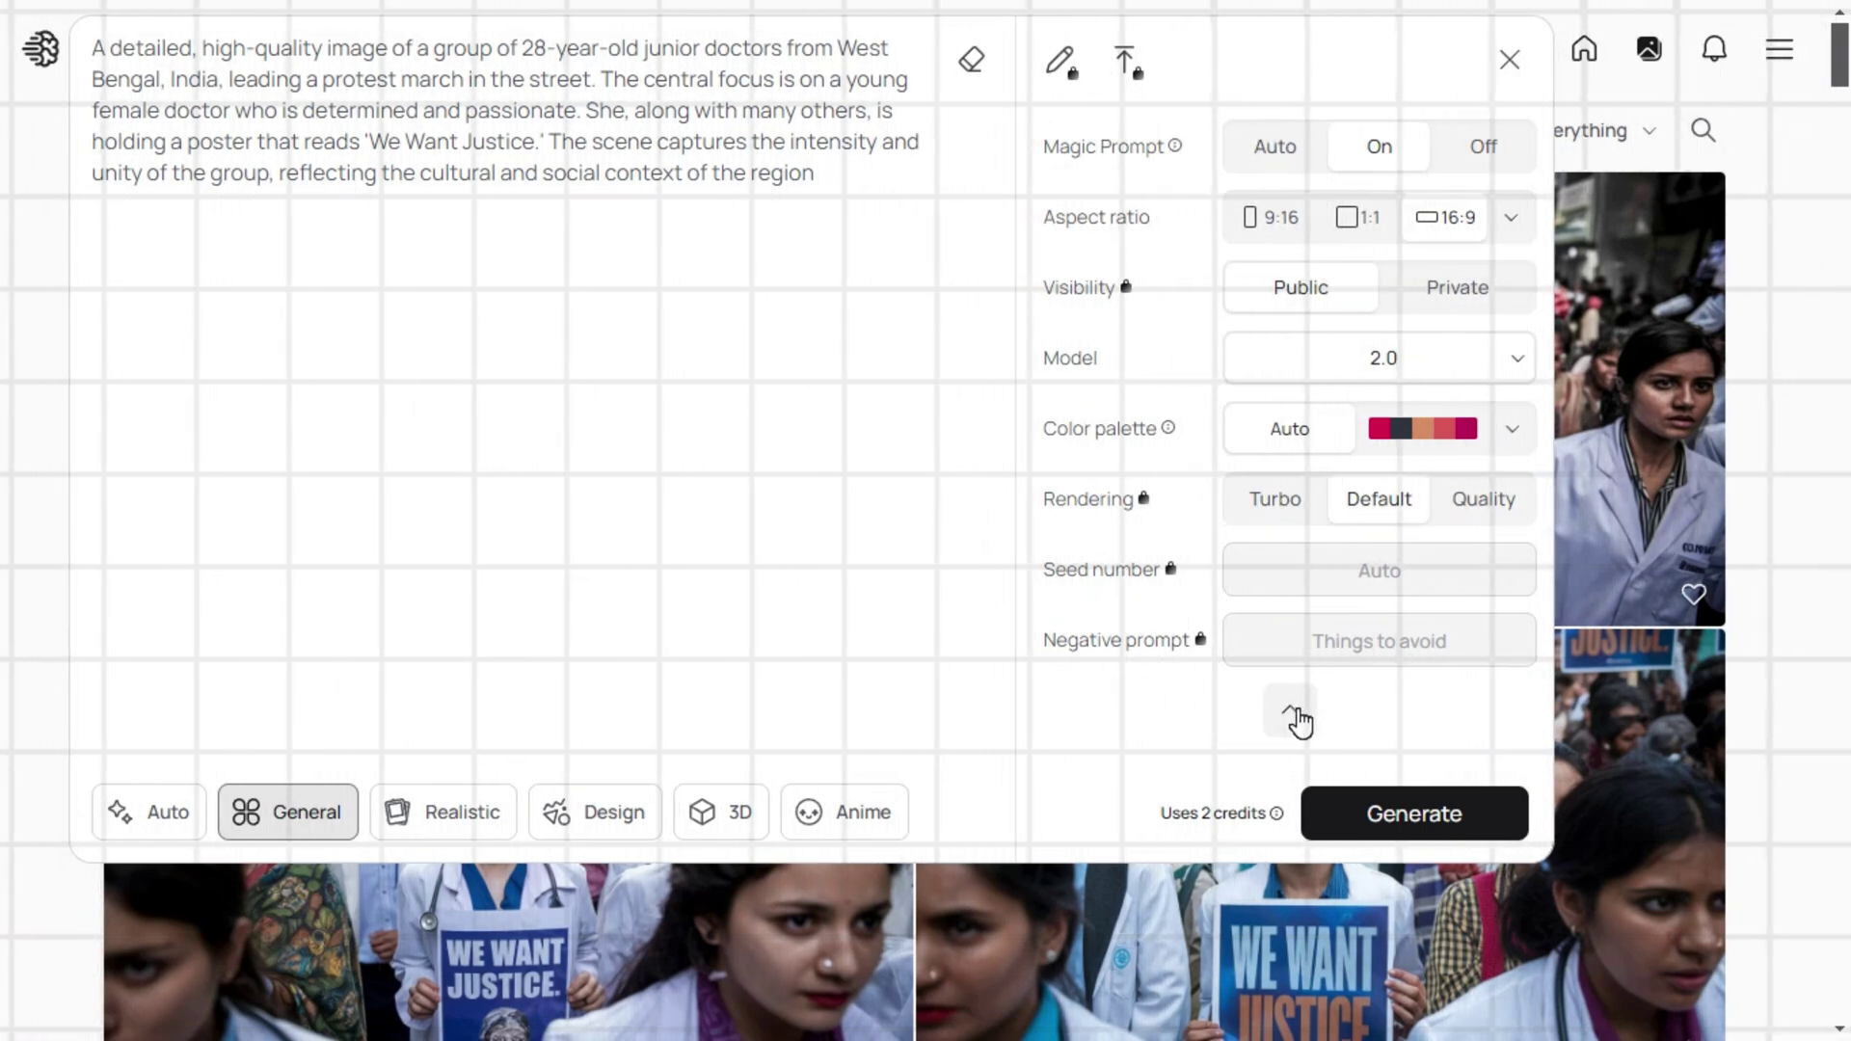
pyautogui.click(1290, 711)
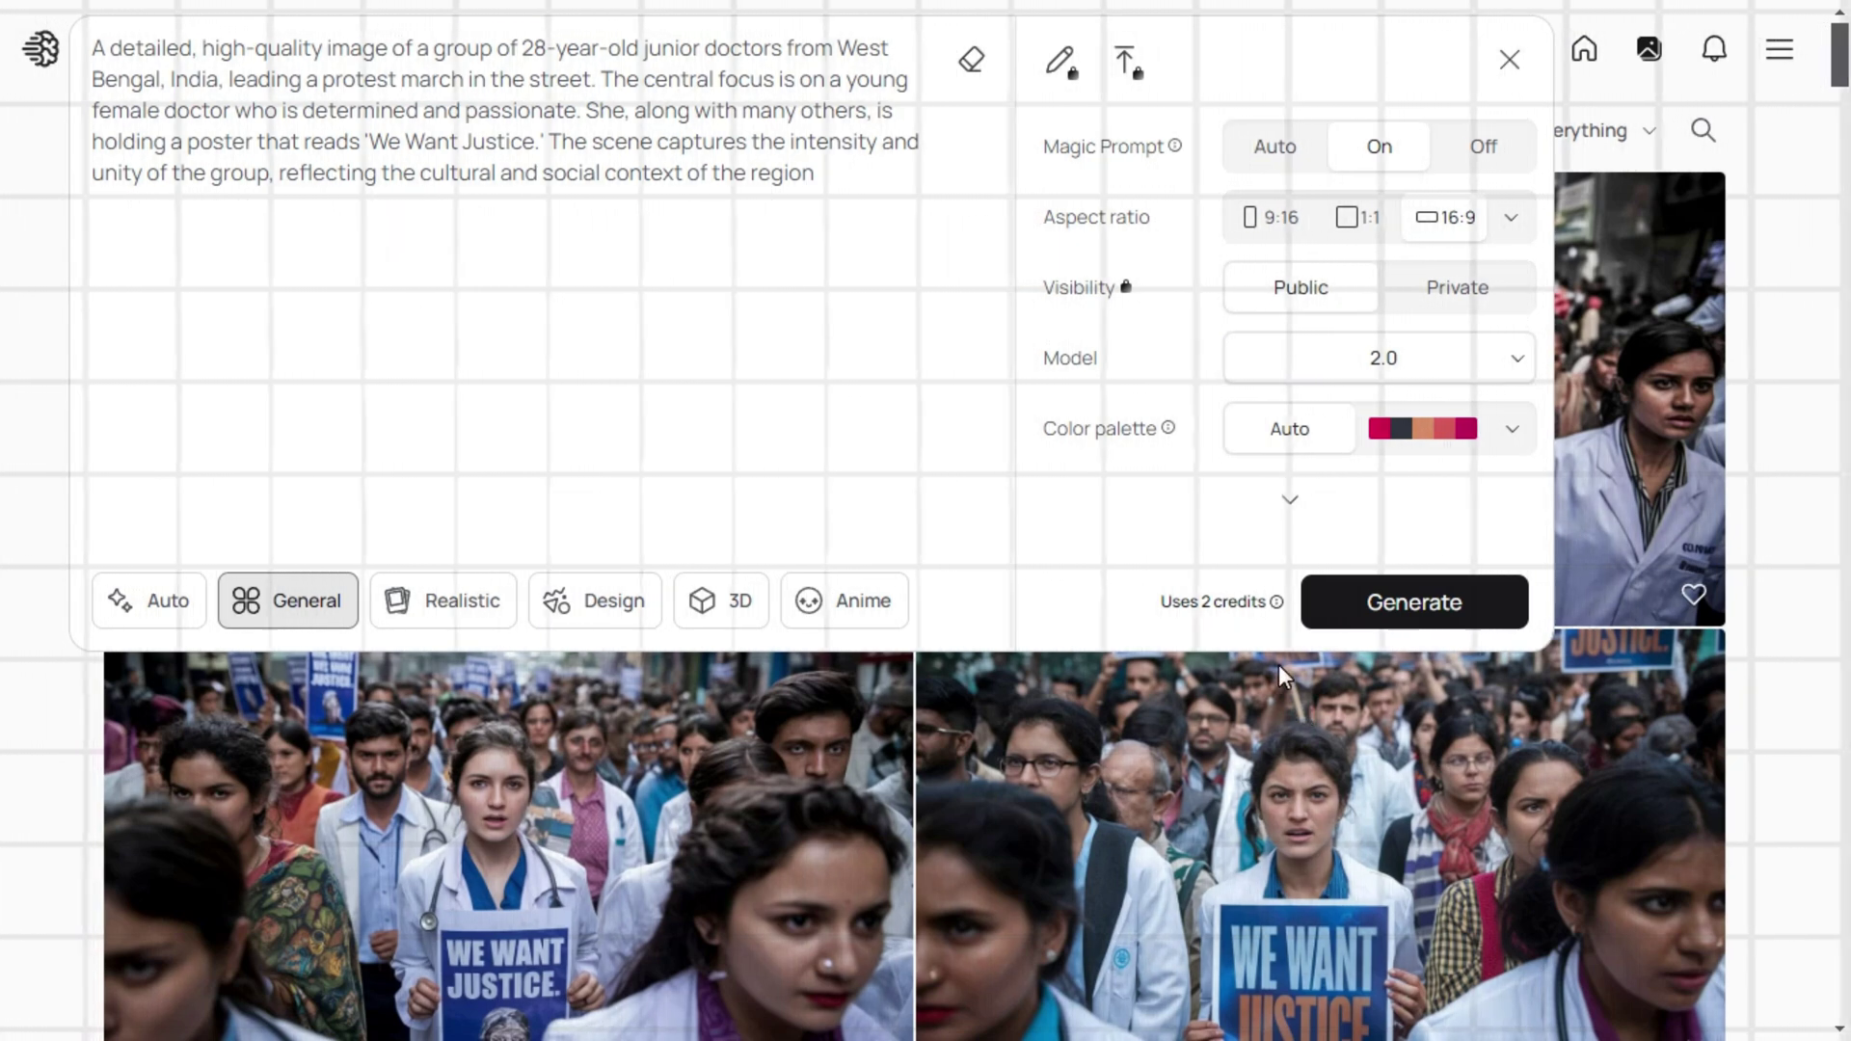
pyautogui.click(257, 591)
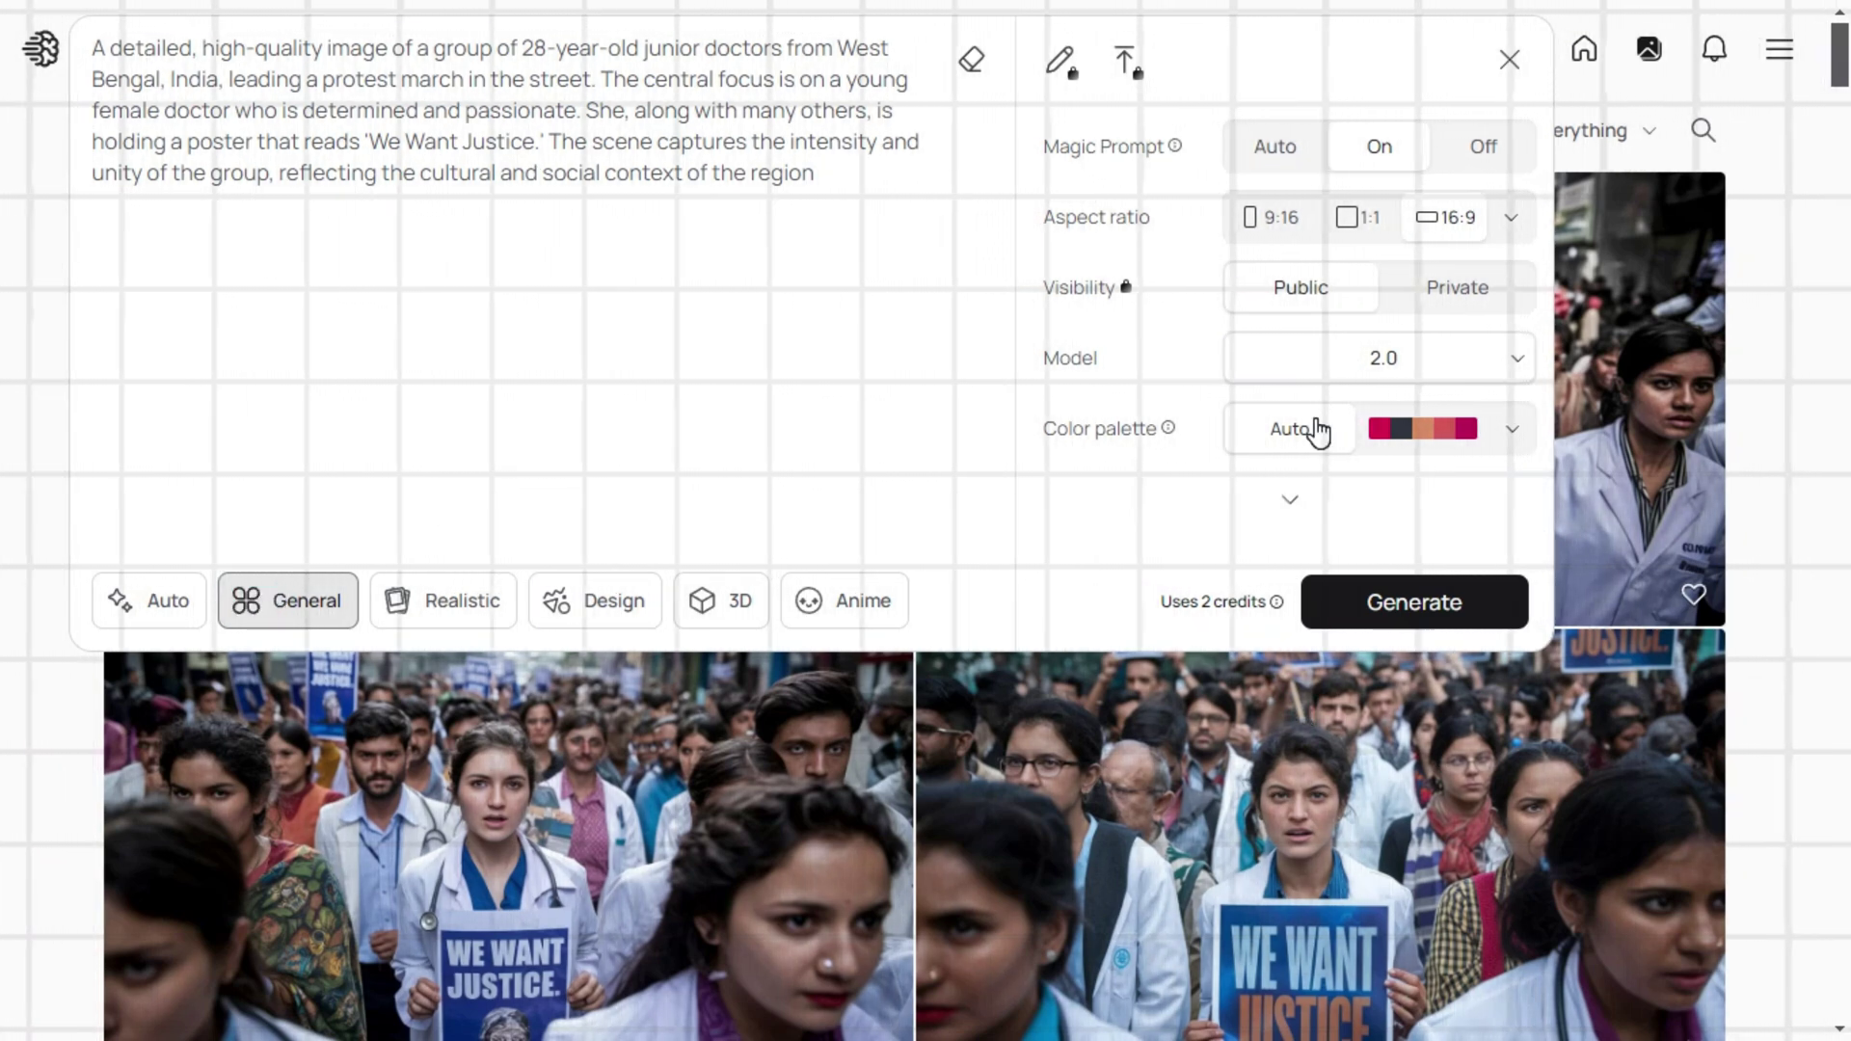
pyautogui.click(1428, 618)
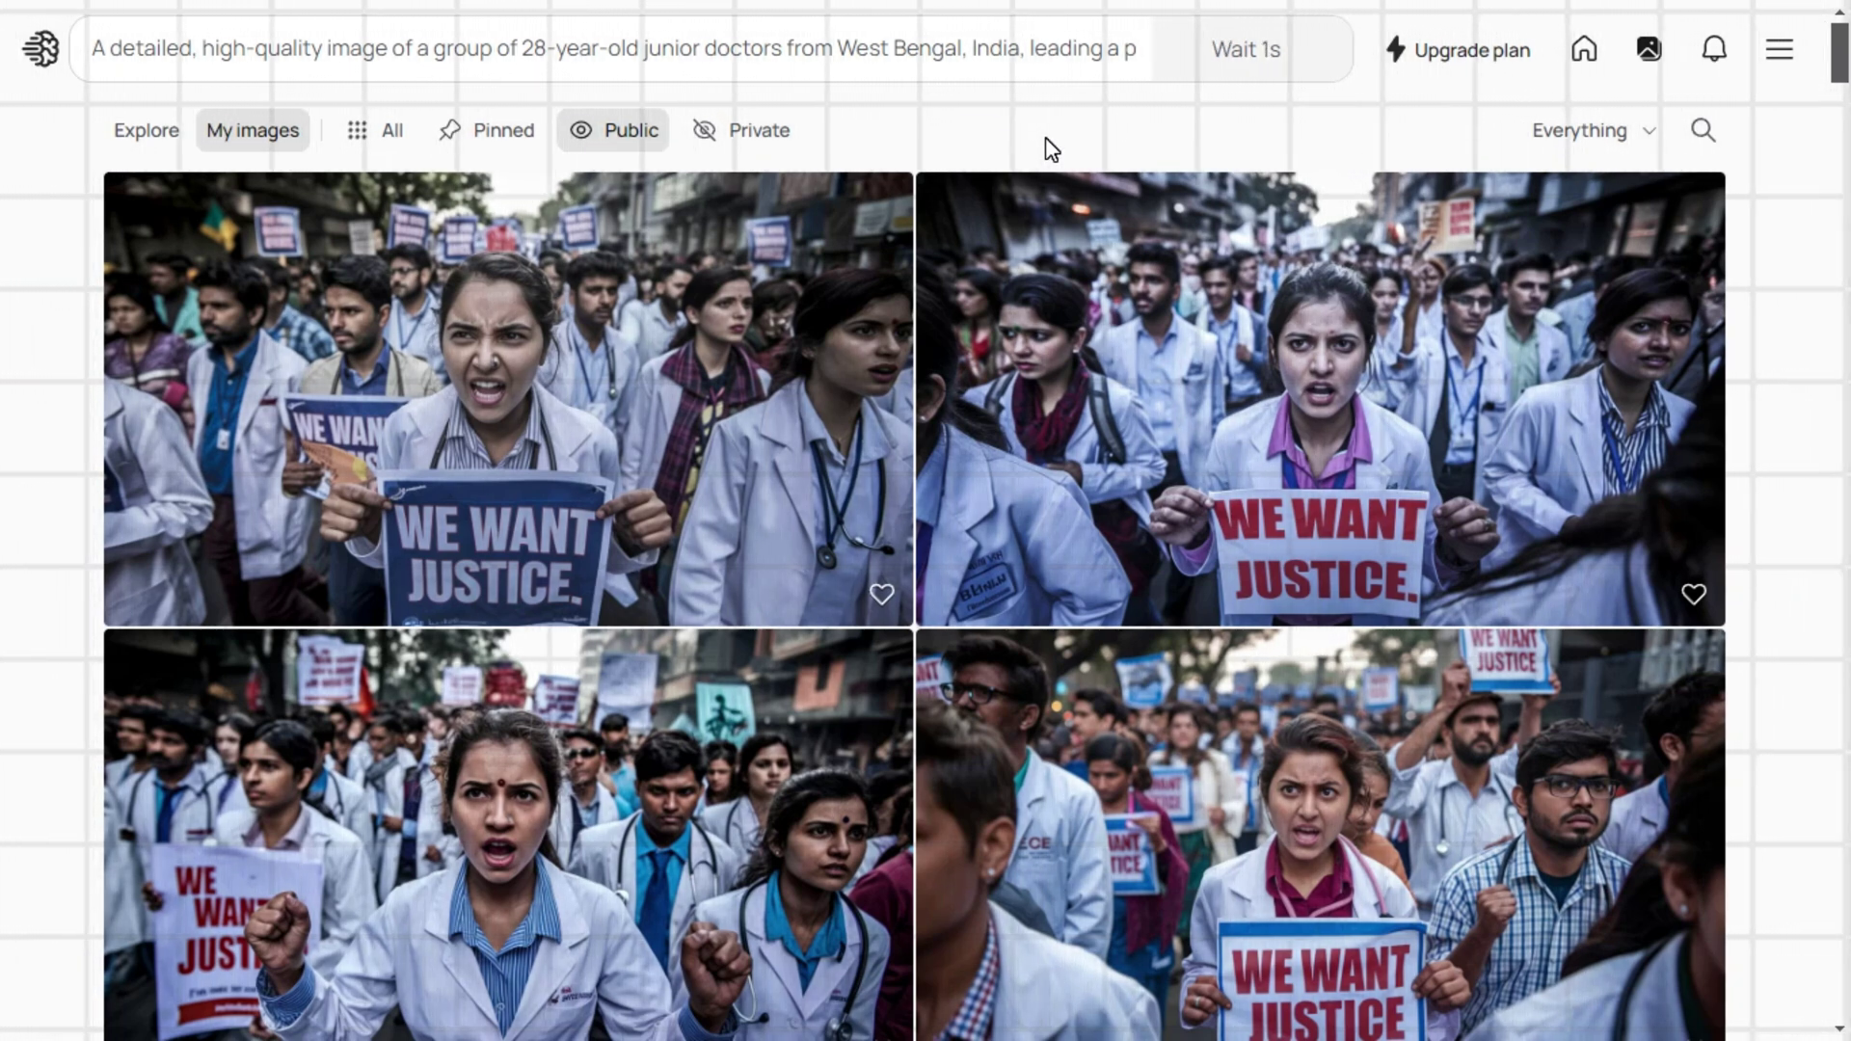
# - View all four General-style protest images one after another and check the poster wording
pyautogui.click(596, 442)
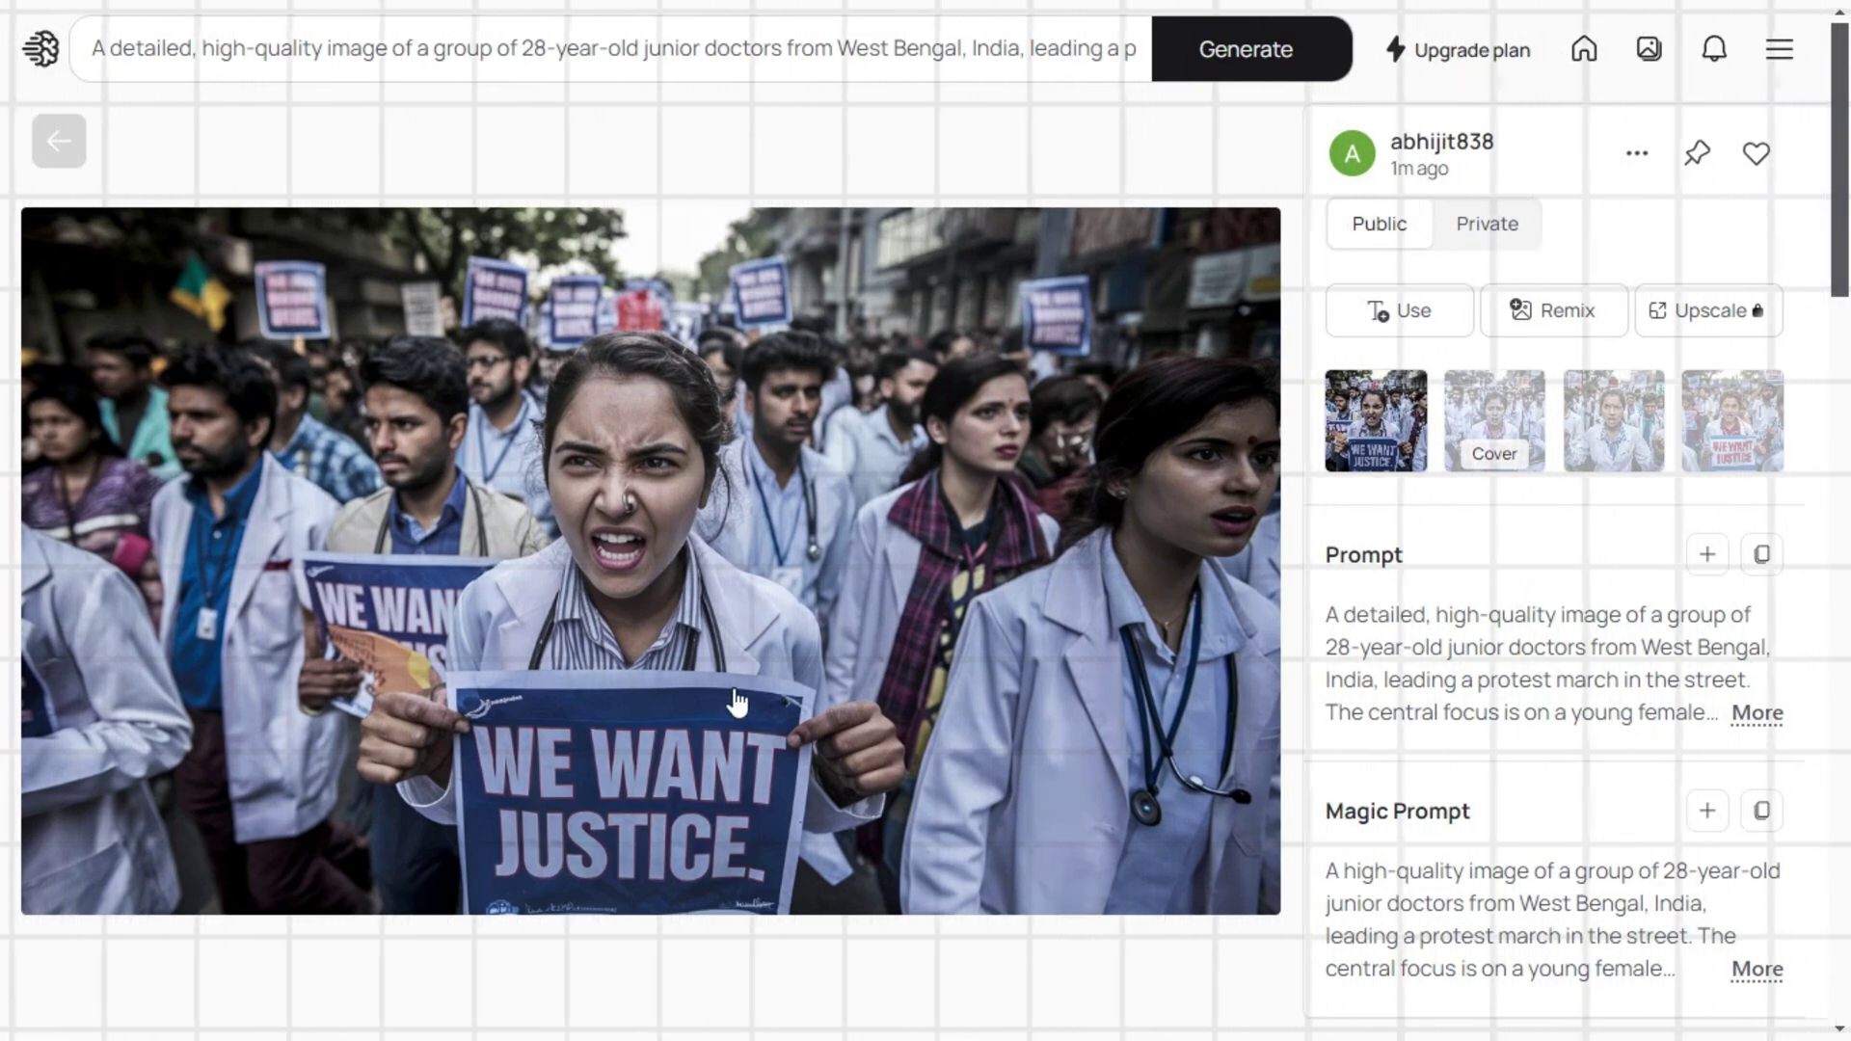
pyautogui.press('Right')
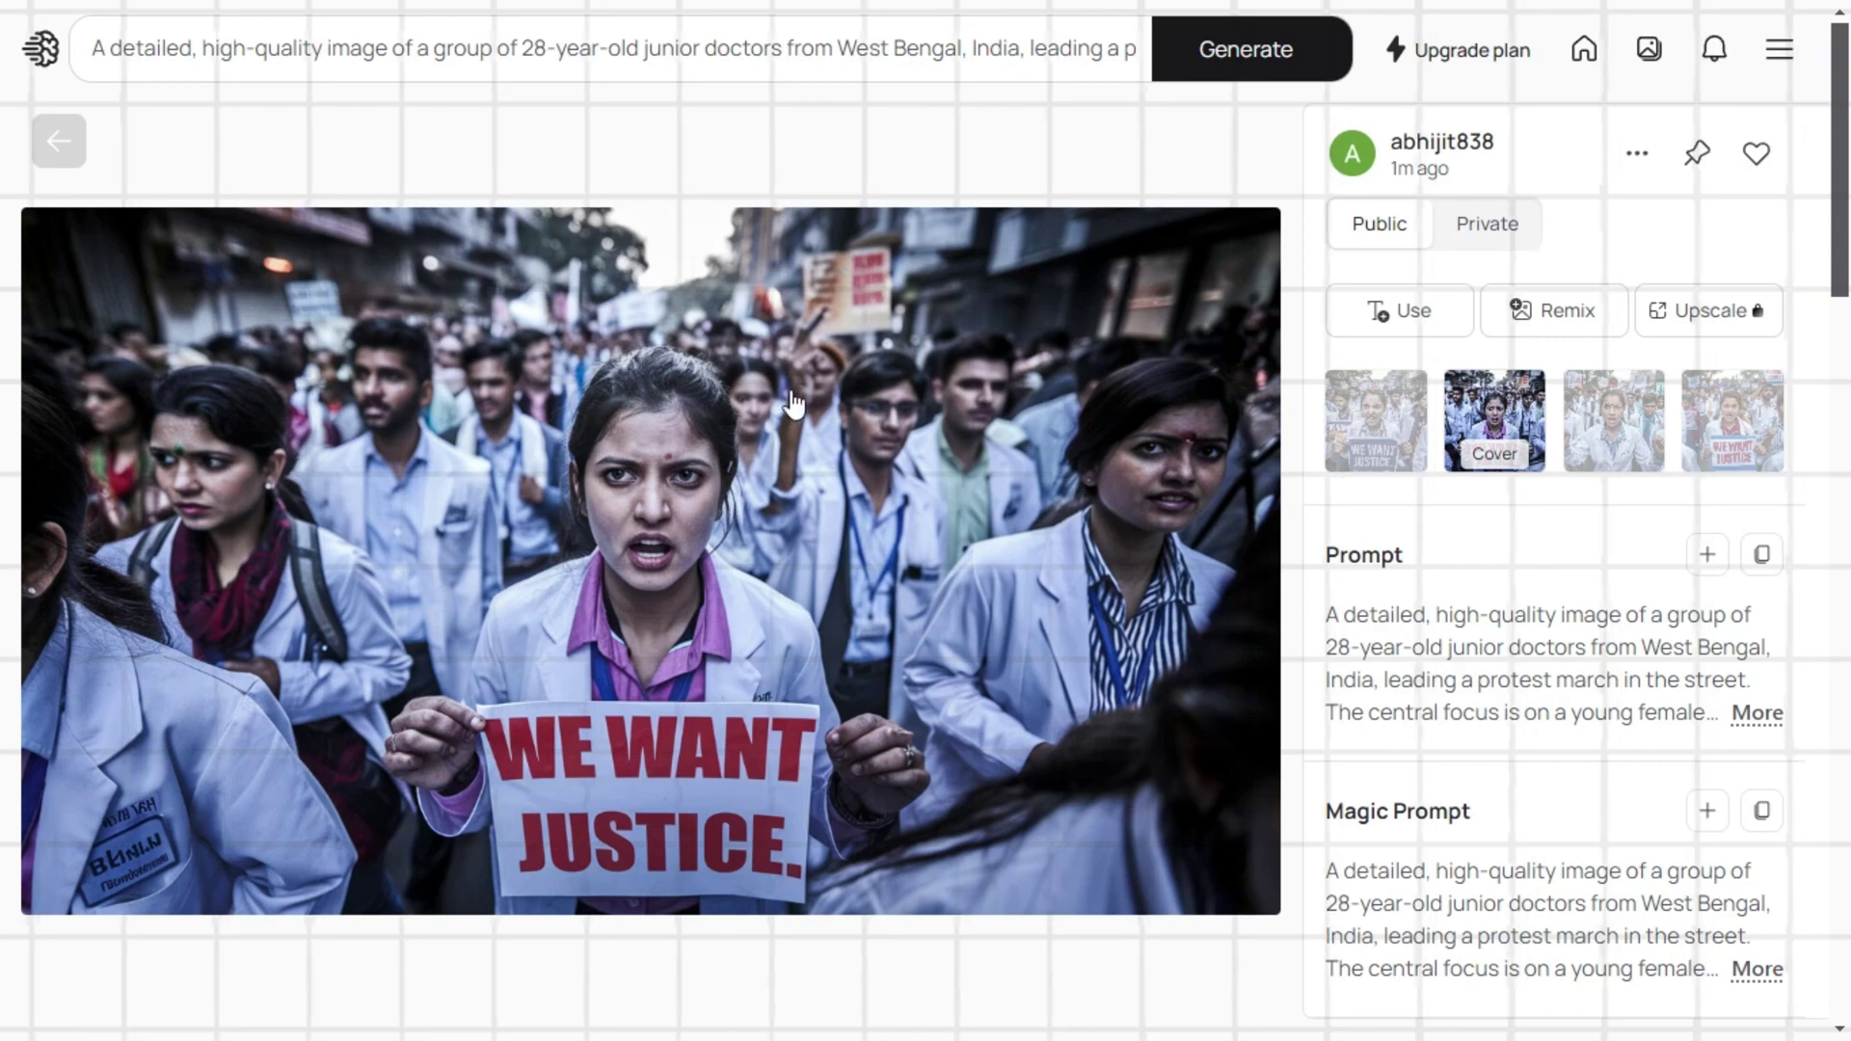
pyautogui.press('Right')
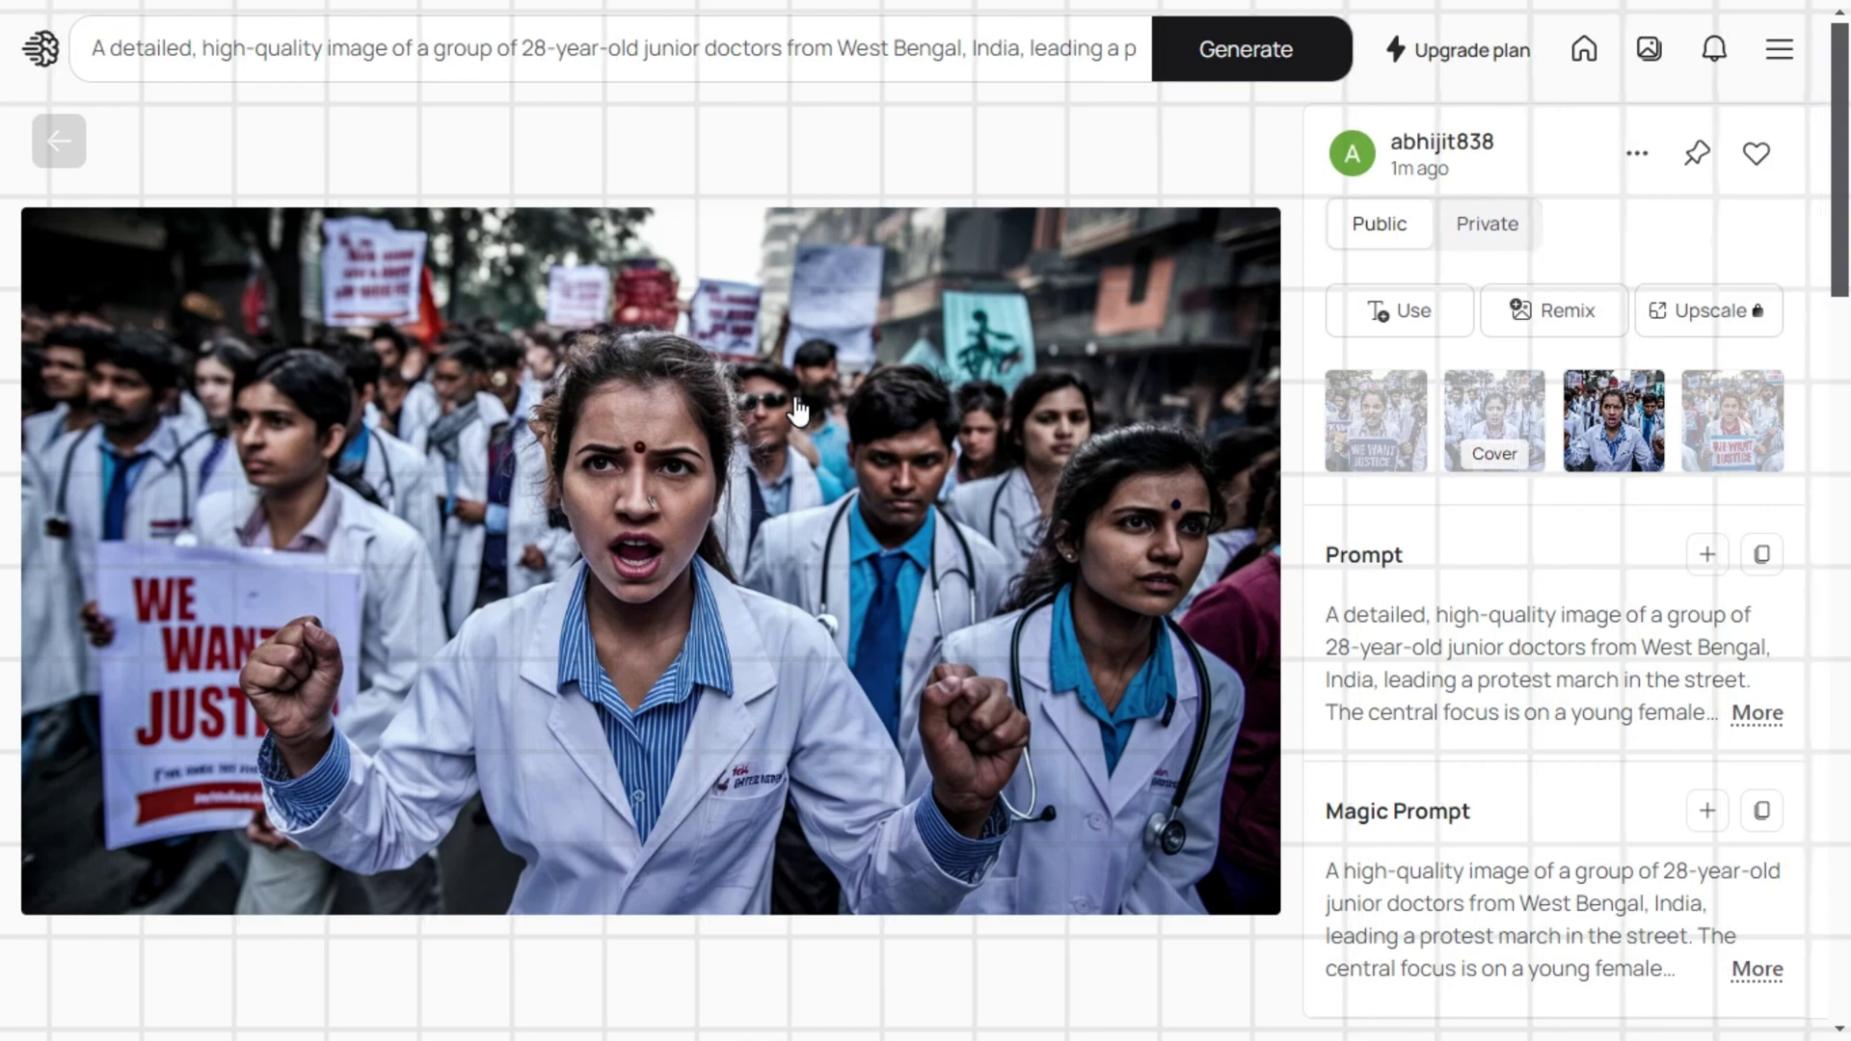
pyautogui.press('Right')
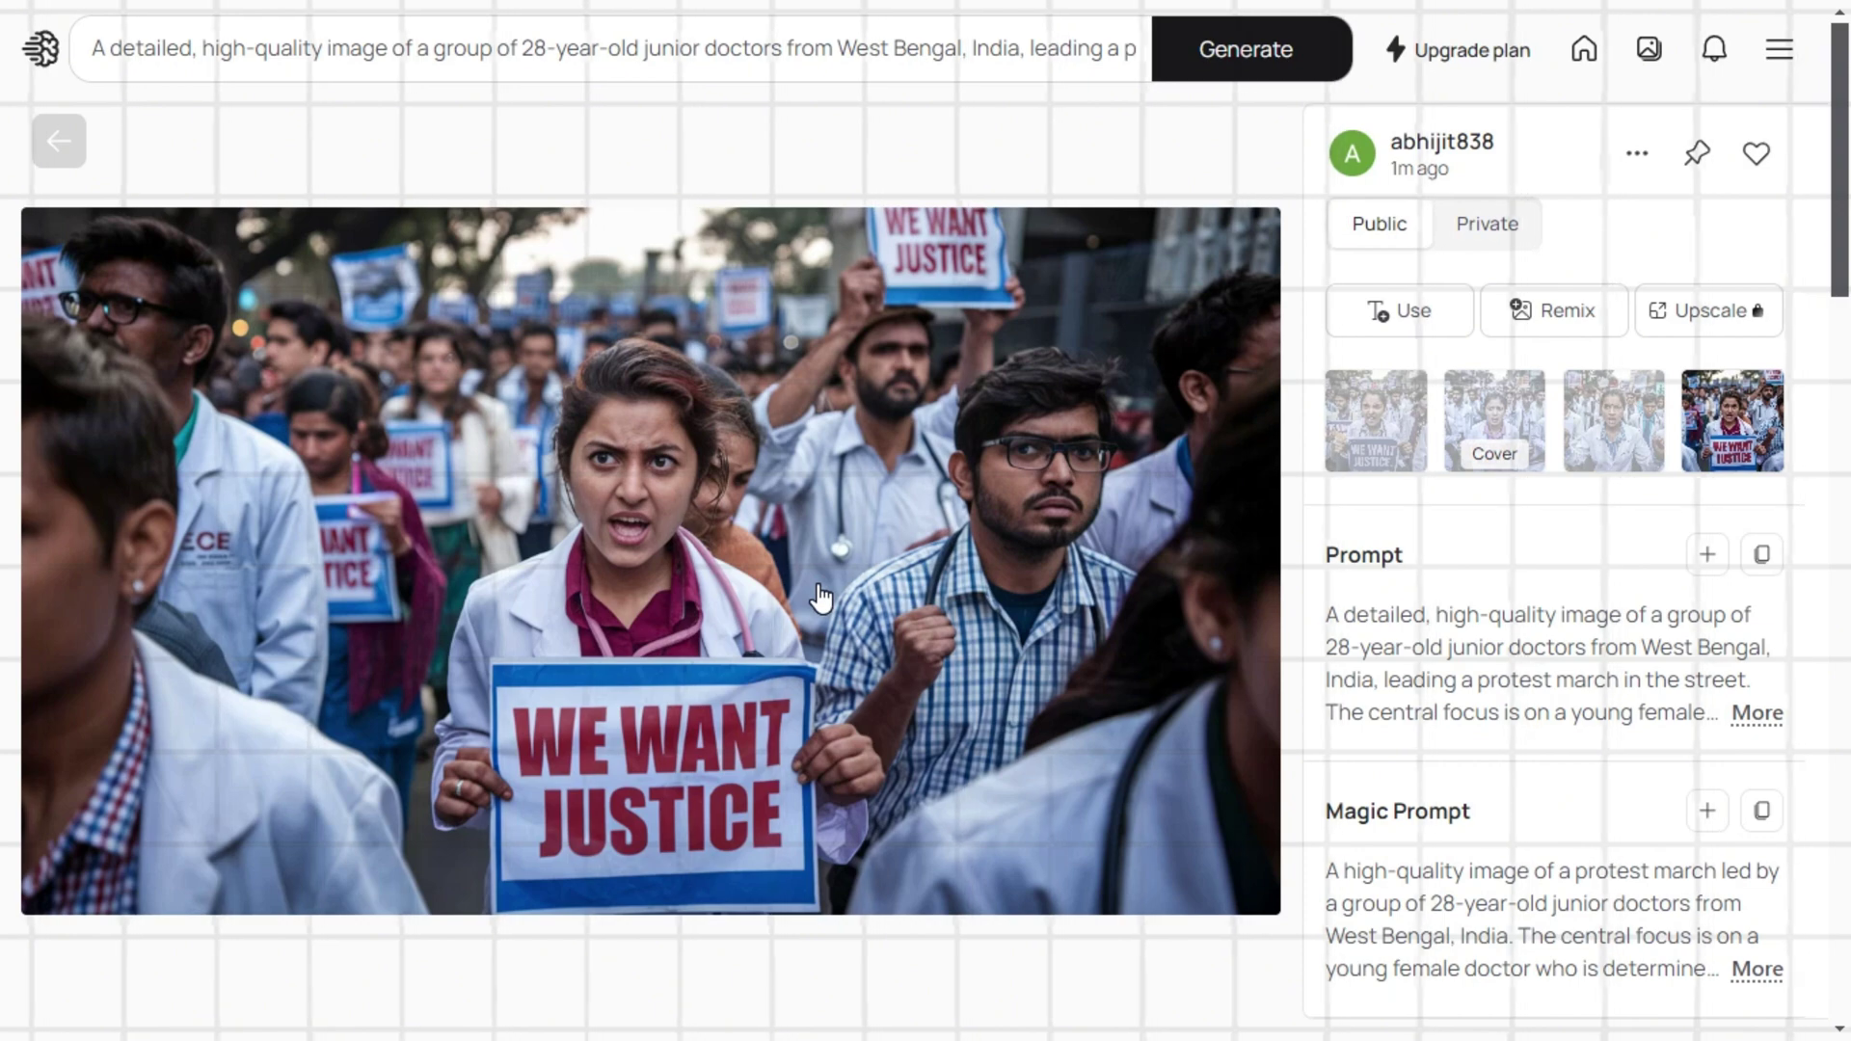
# - Return to the gallery, reopen the protest prompt, and generate images from it in the Design style
pyautogui.click(60, 145)
pyautogui.click(514, 57)
pyautogui.click(598, 607)
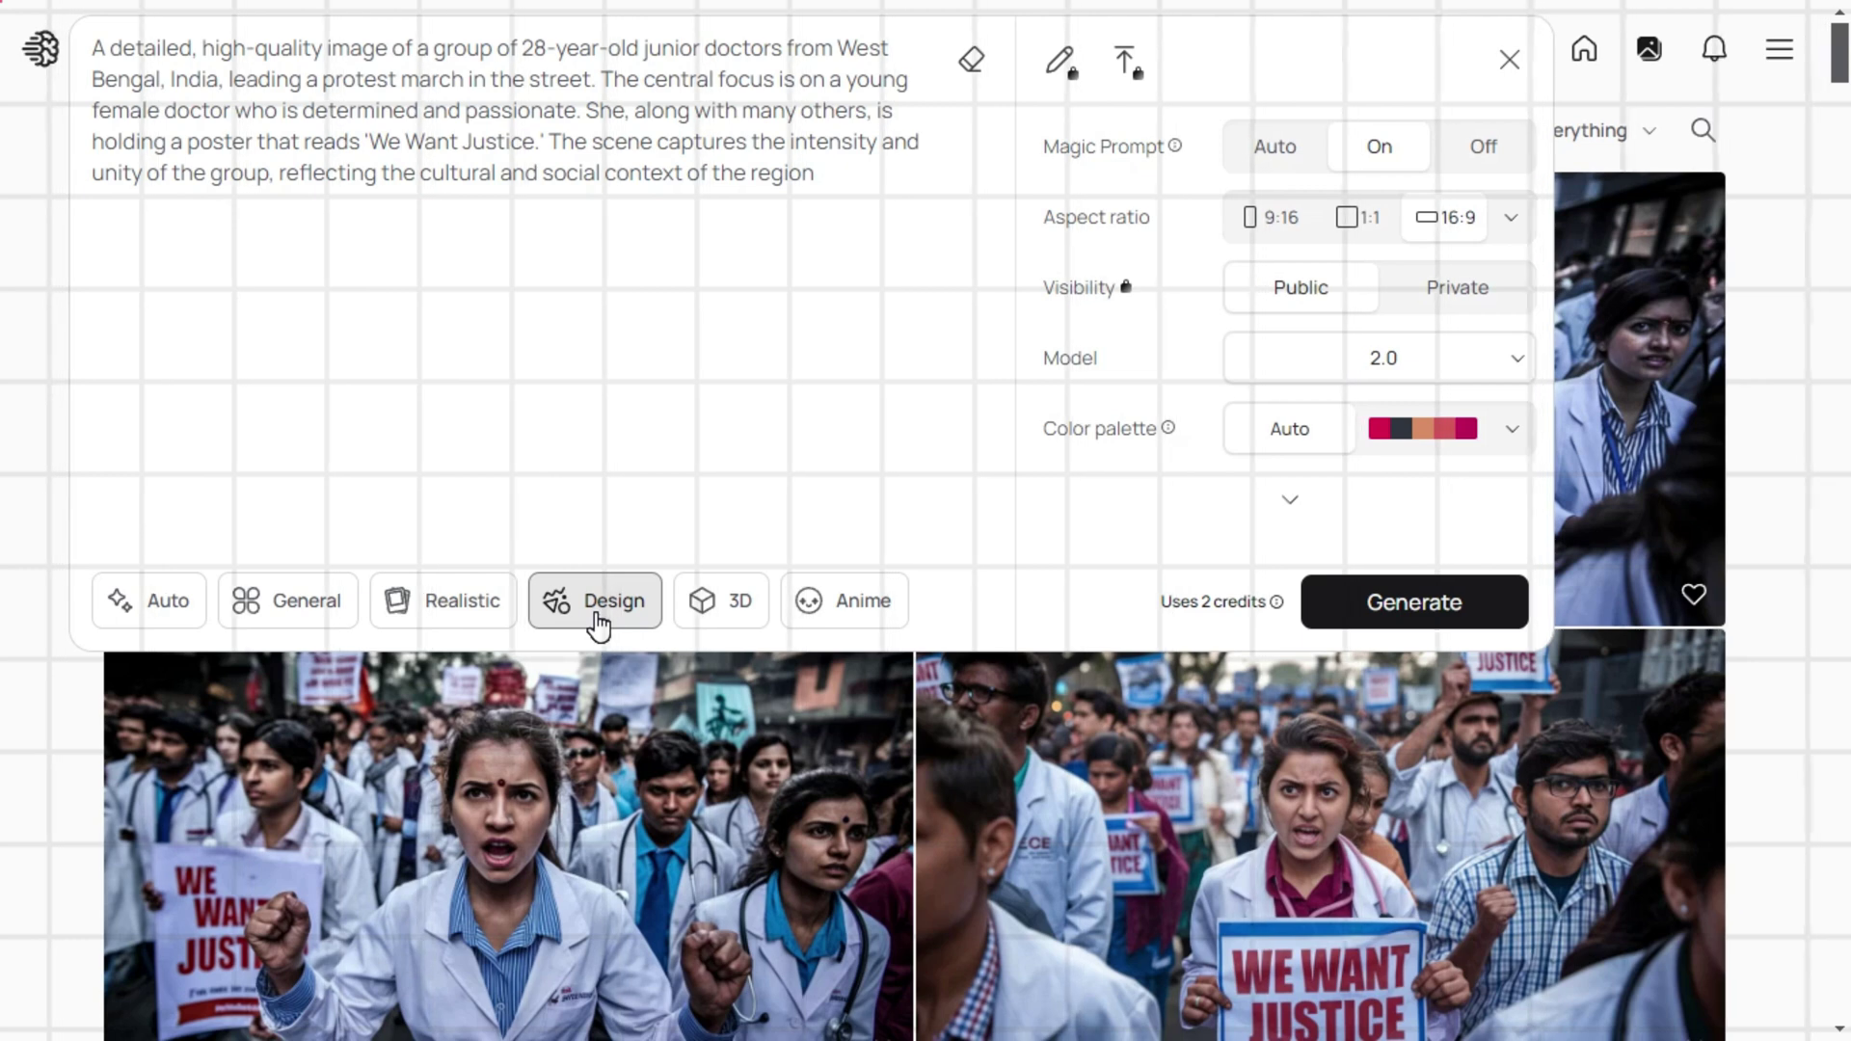
pyautogui.click(1433, 620)
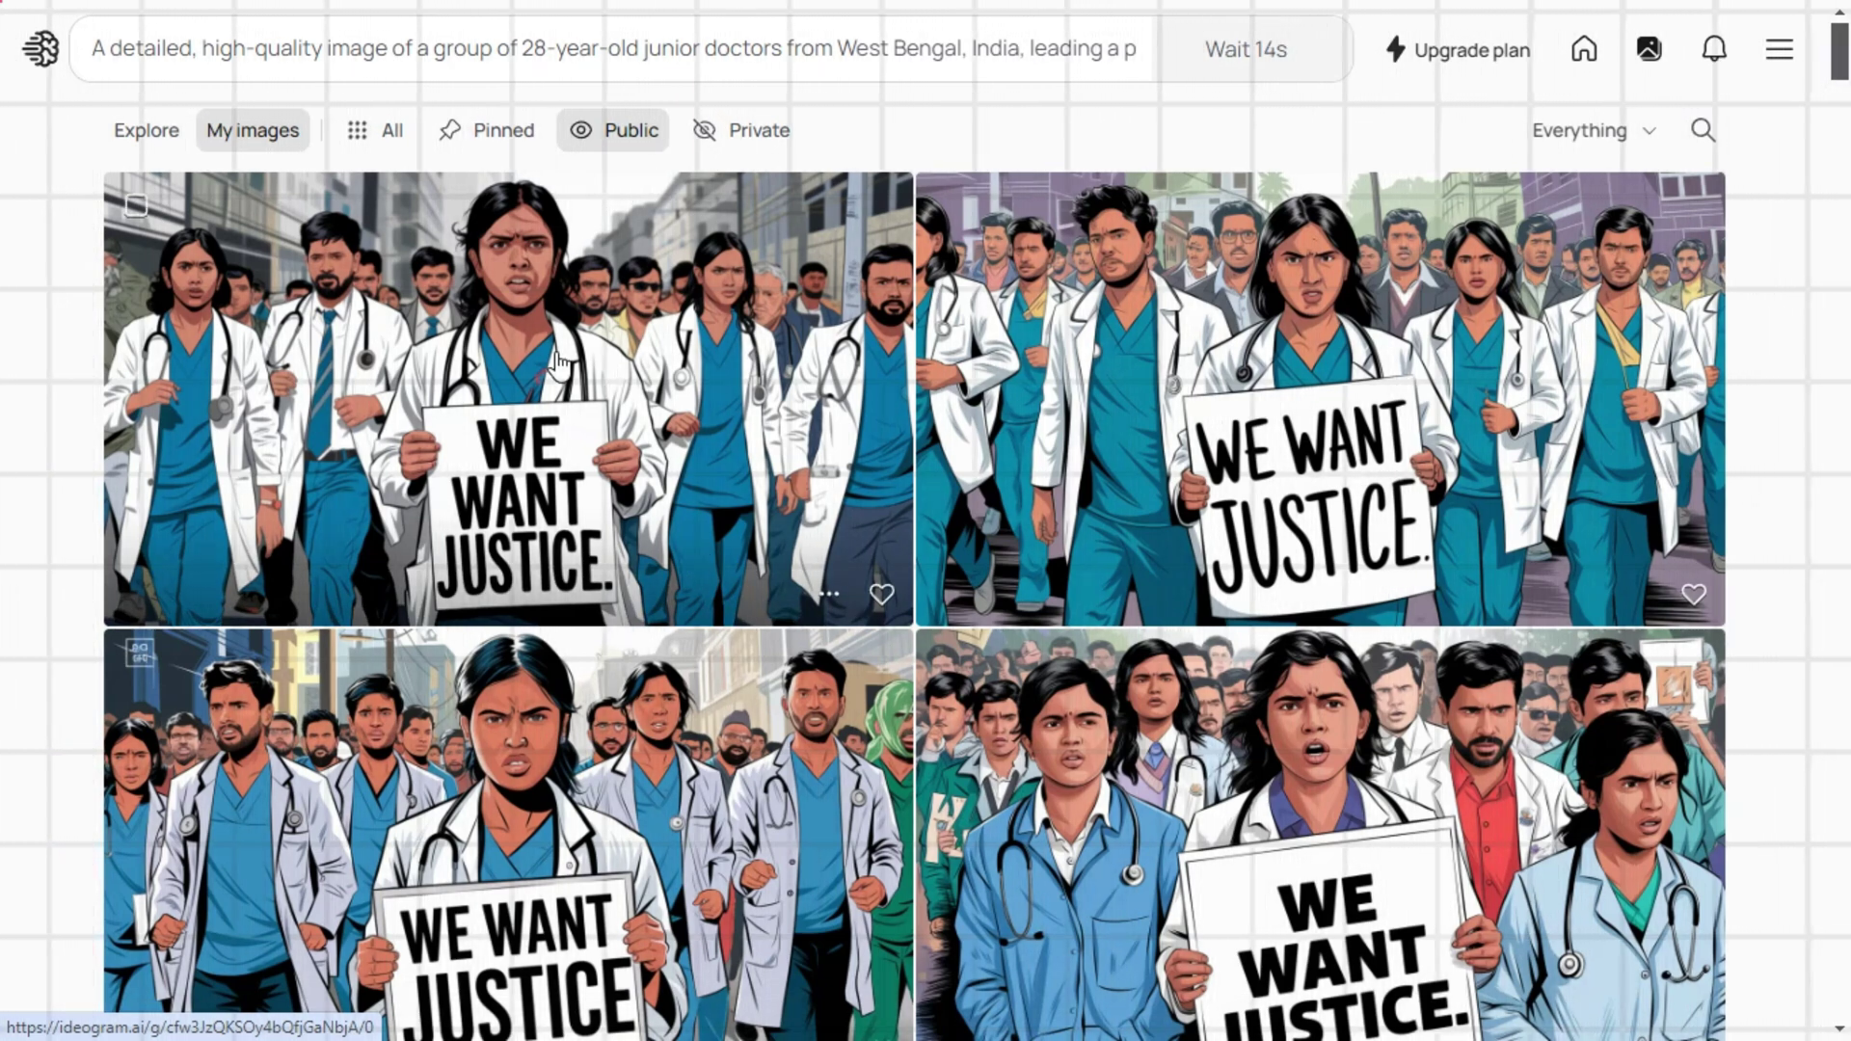
# - Browse the Design-style protest images at full size and compare their poster lettering
pyautogui.click(559, 366)
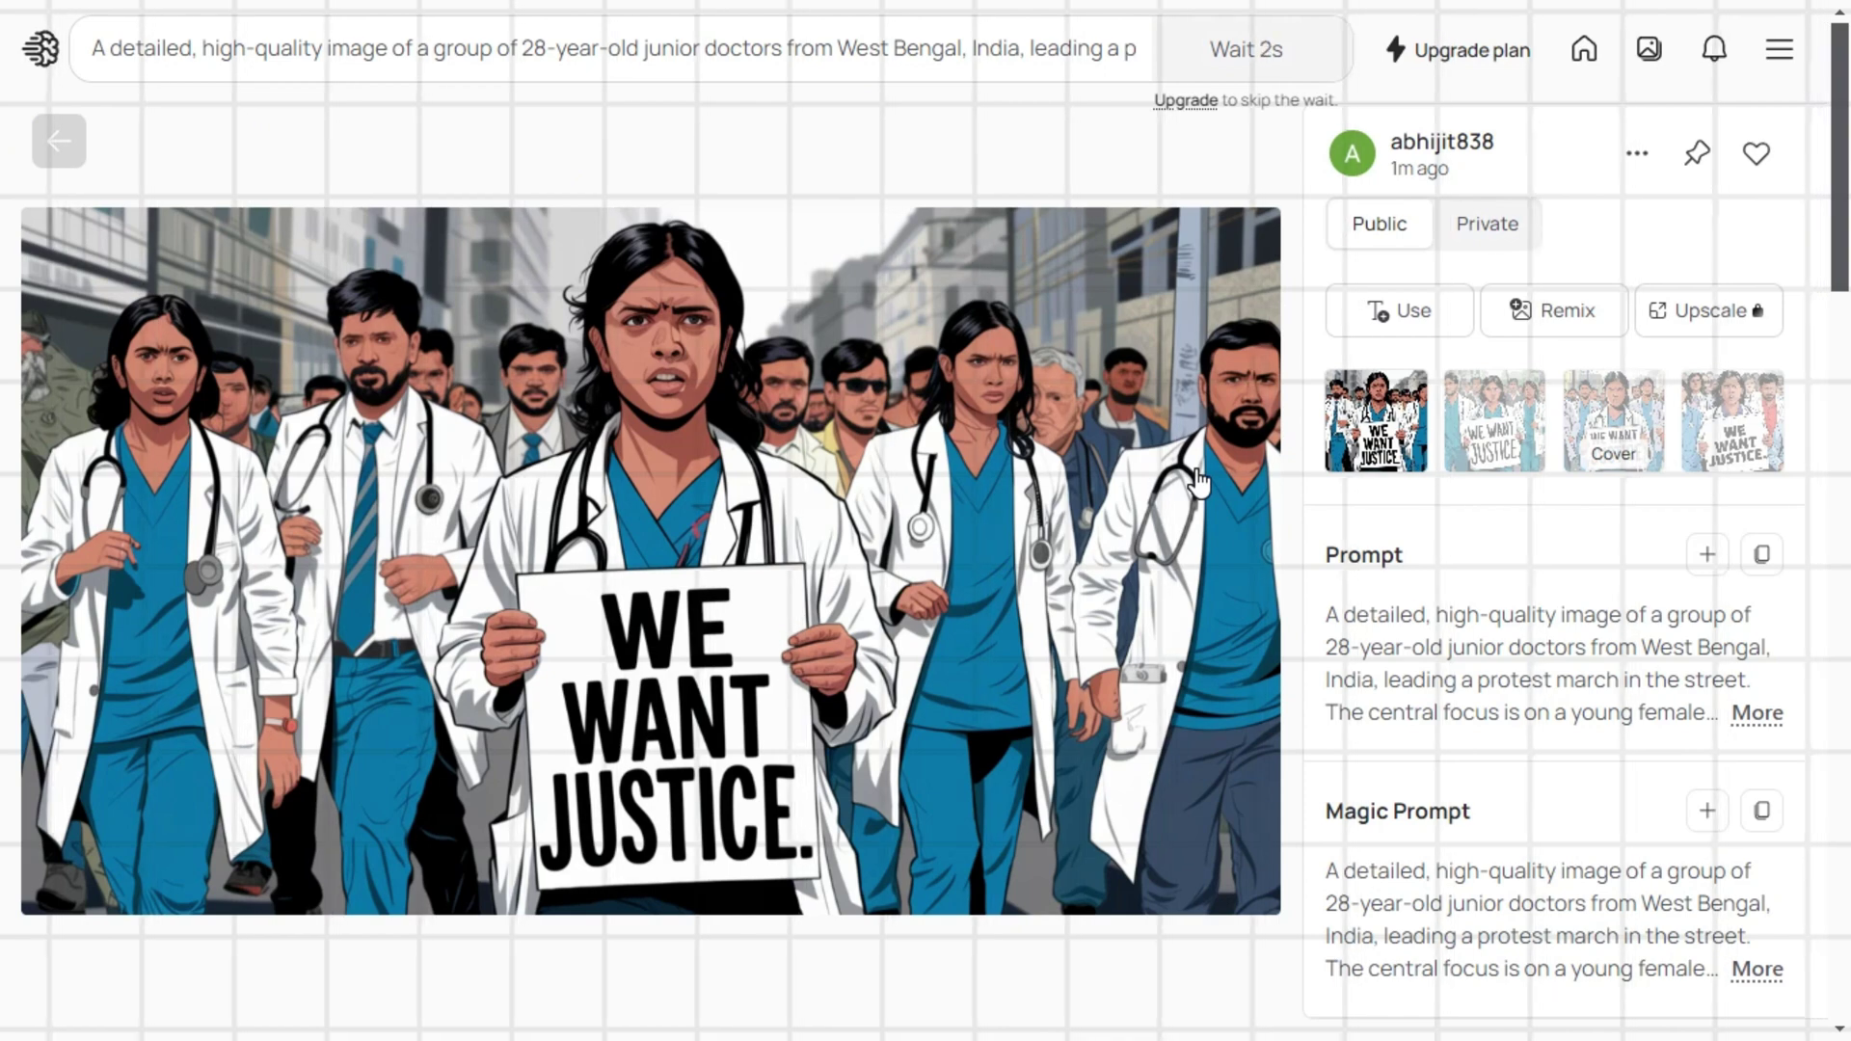
pyautogui.press('Right')
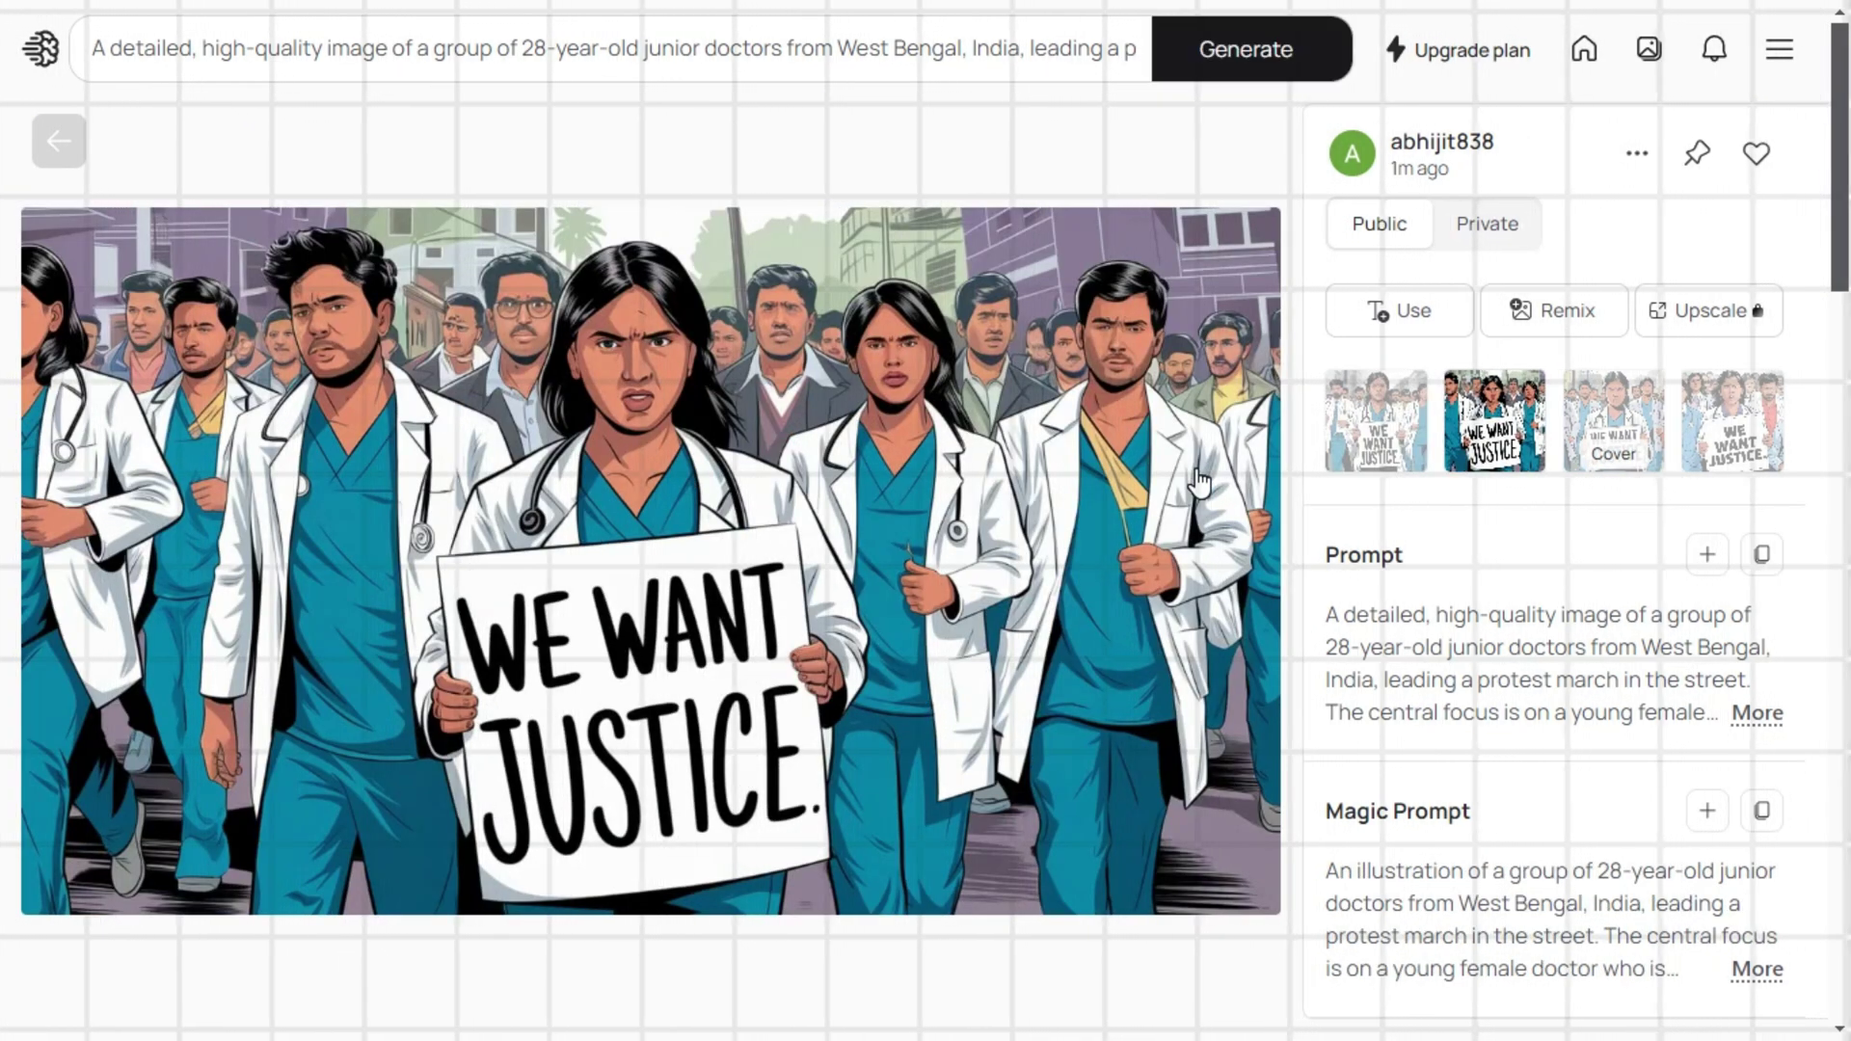
pyautogui.press('Right')
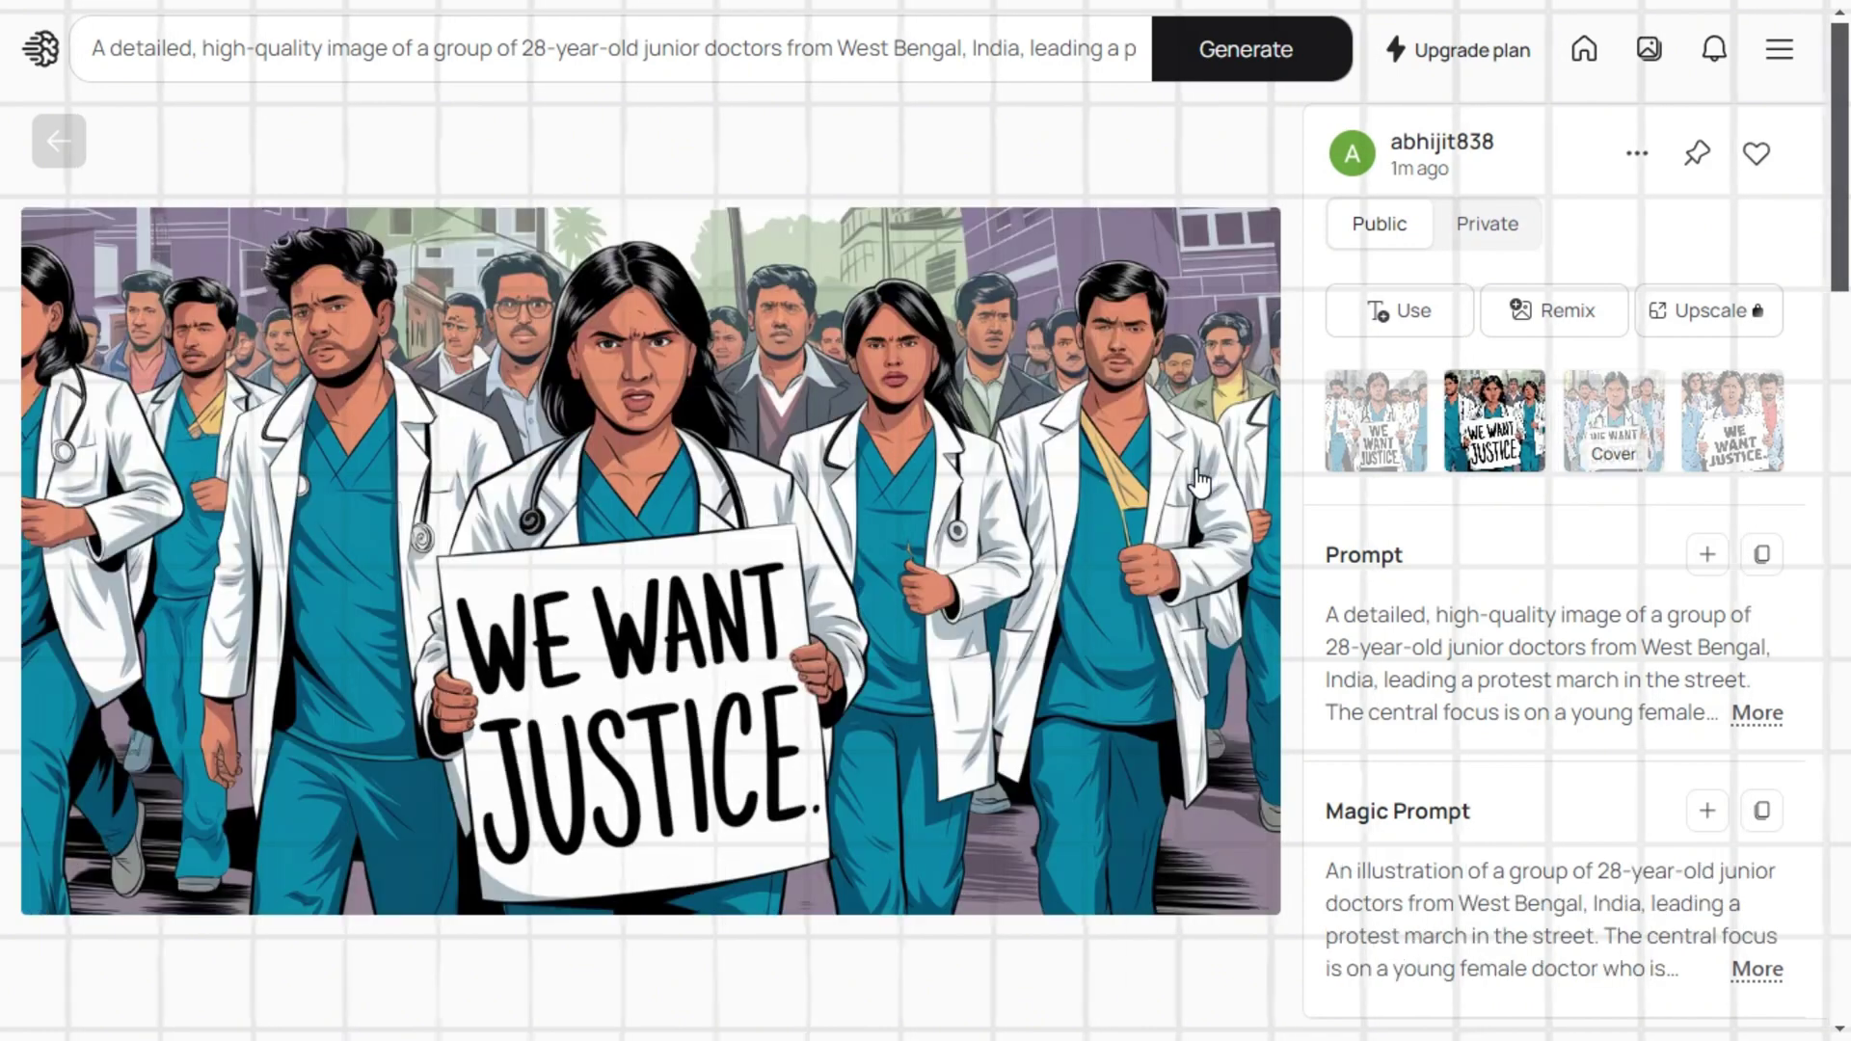
pyautogui.press('Right')
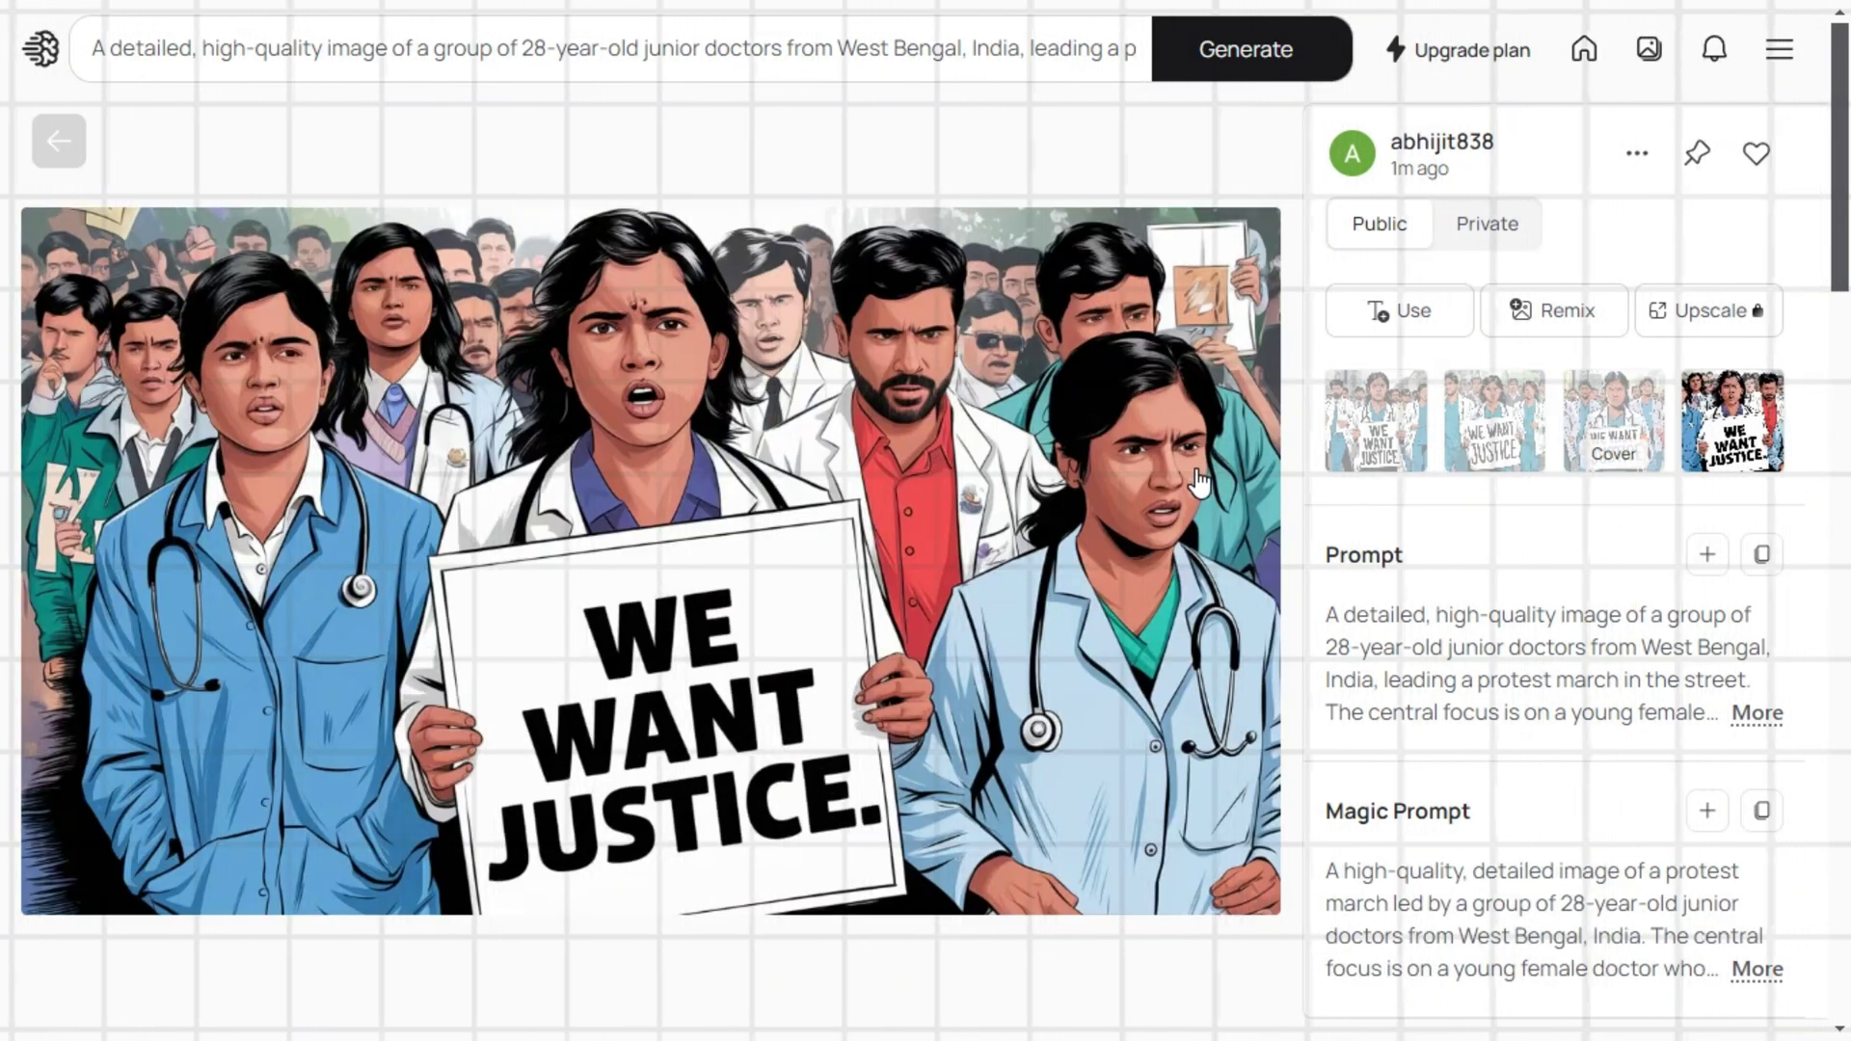
pyautogui.press('Left')
pyautogui.press('Left')
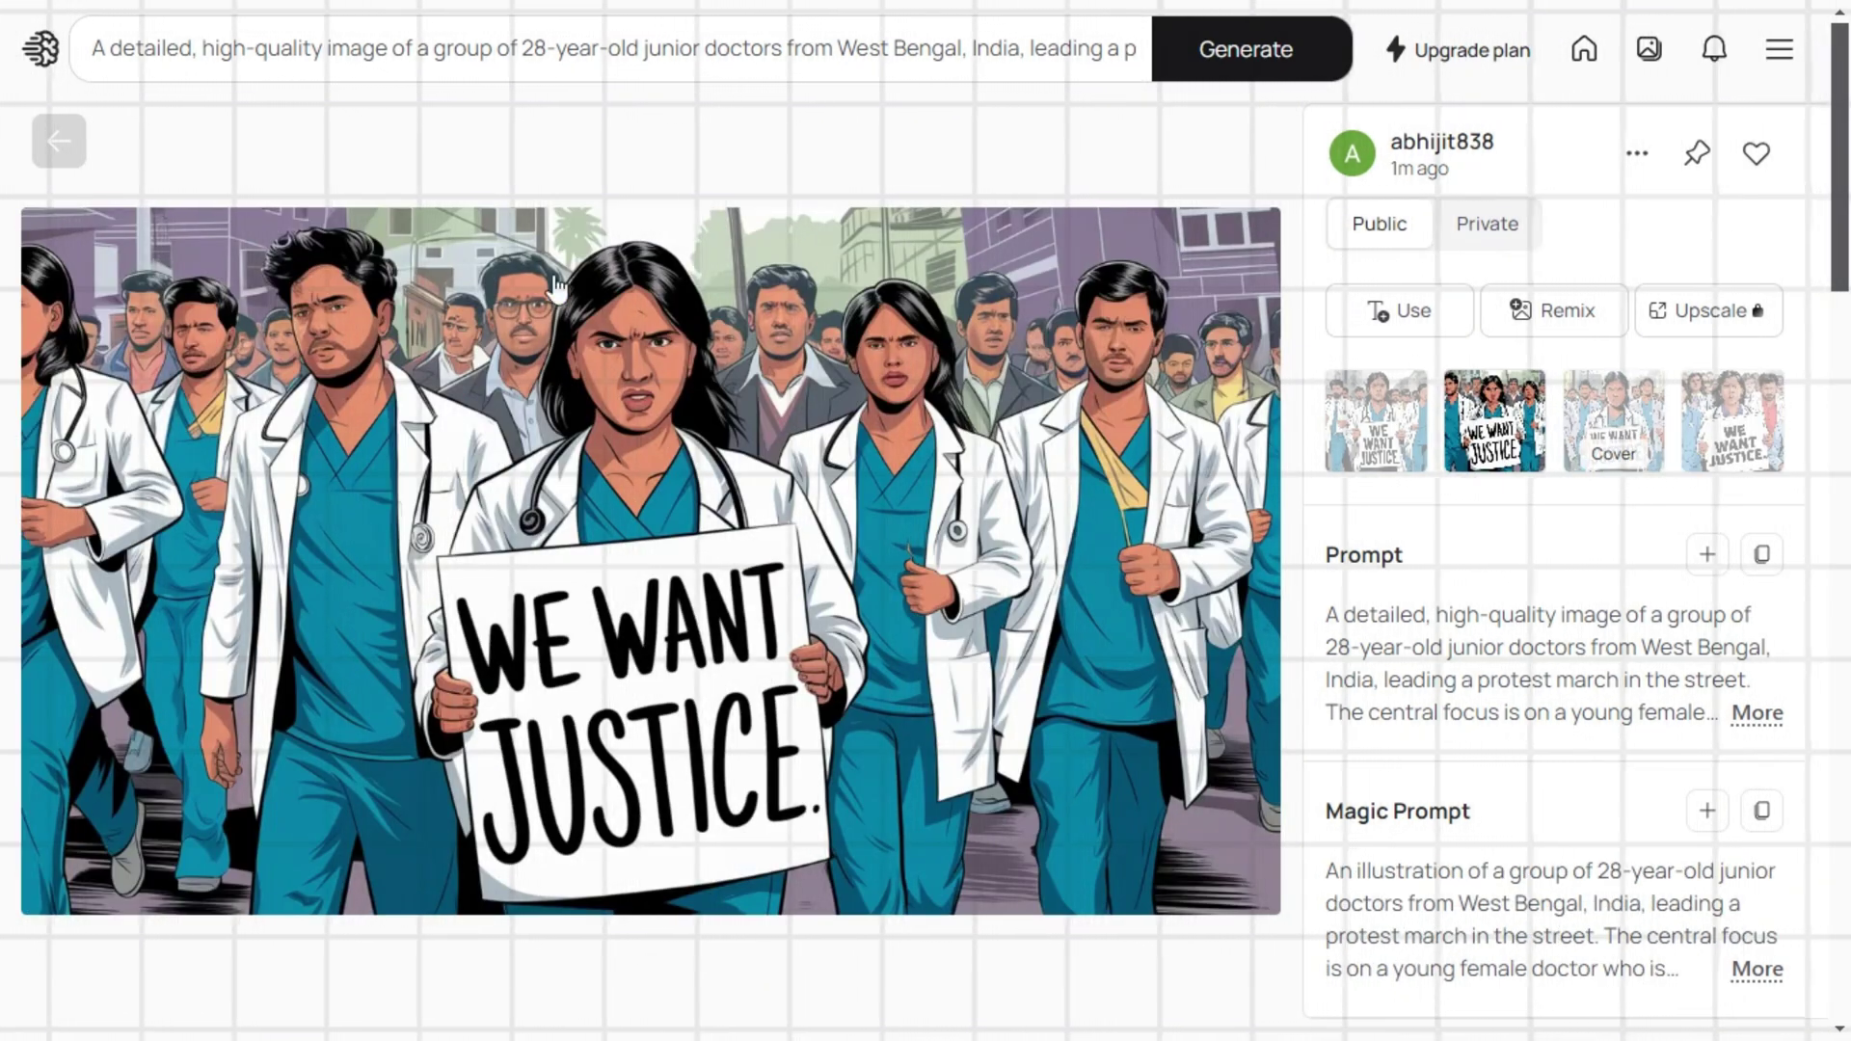
# - Leave the image view, clear the protest prompt text, and open the empty prompt editor with the Auto style
pyautogui.press('Escape')
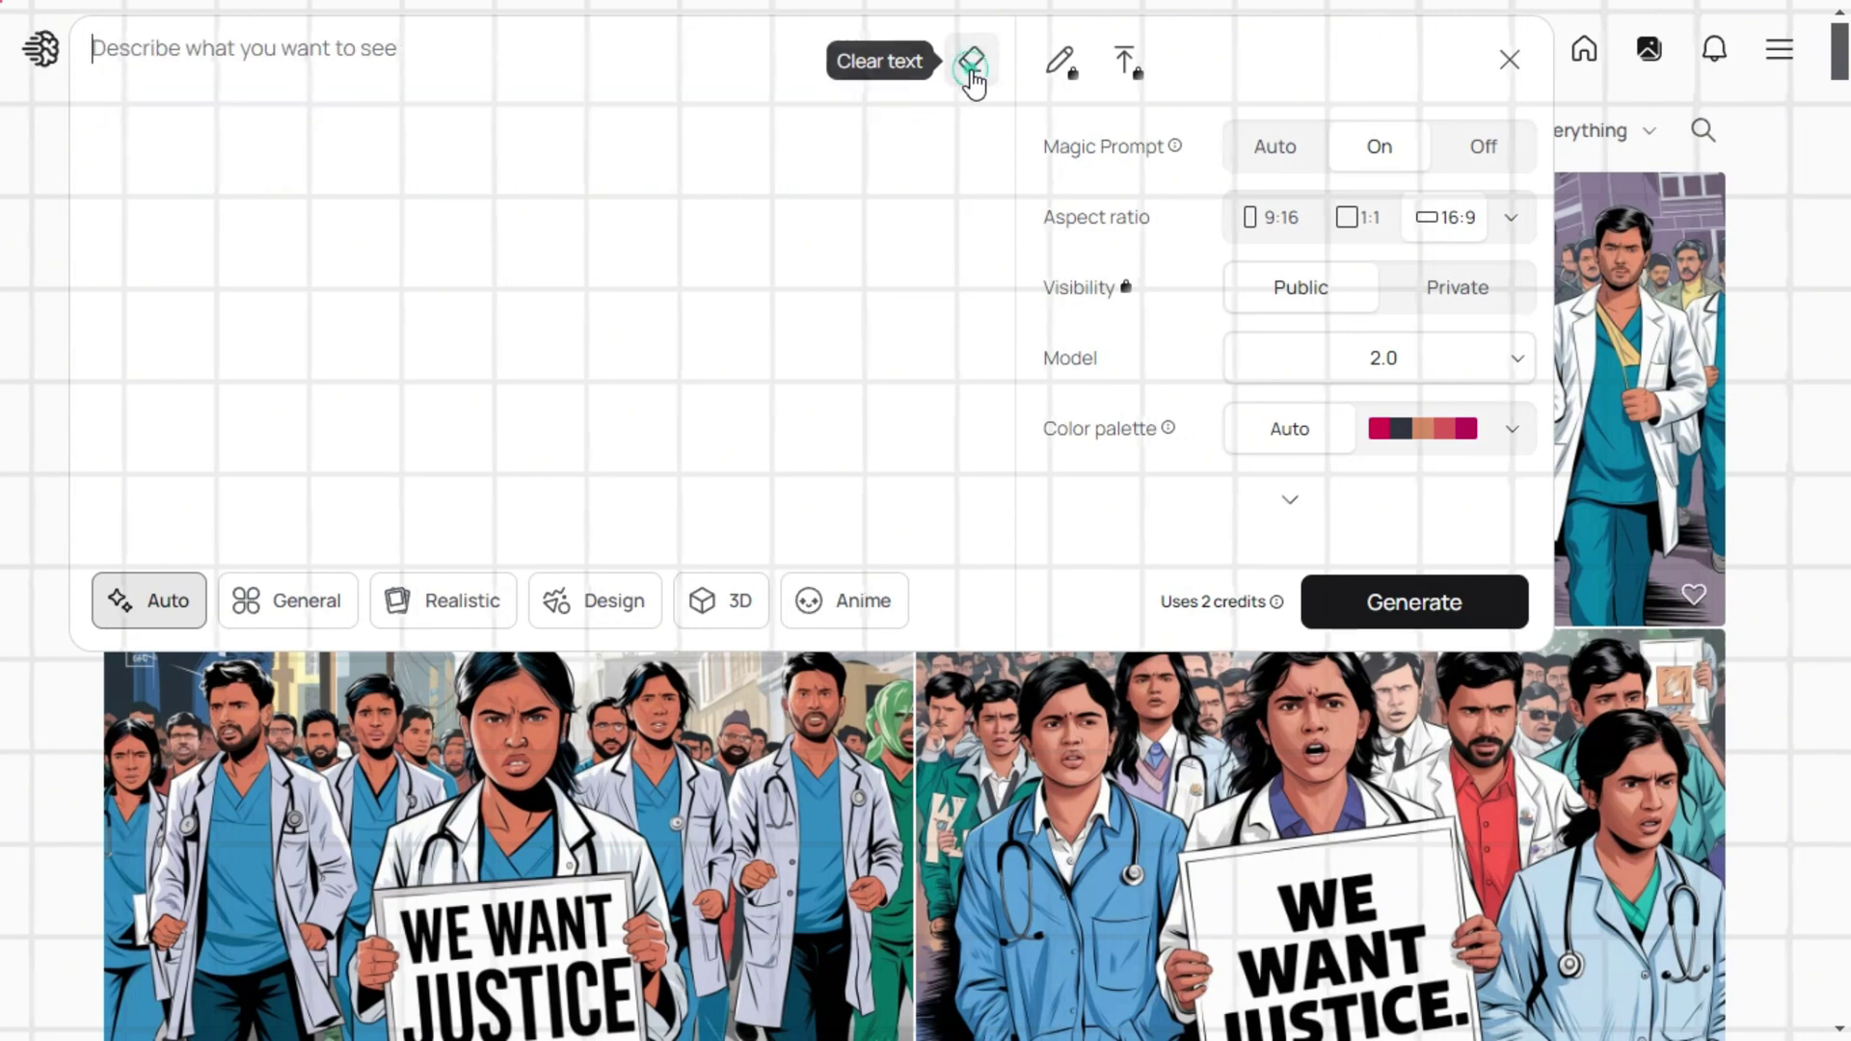
pyautogui.press('Escape')
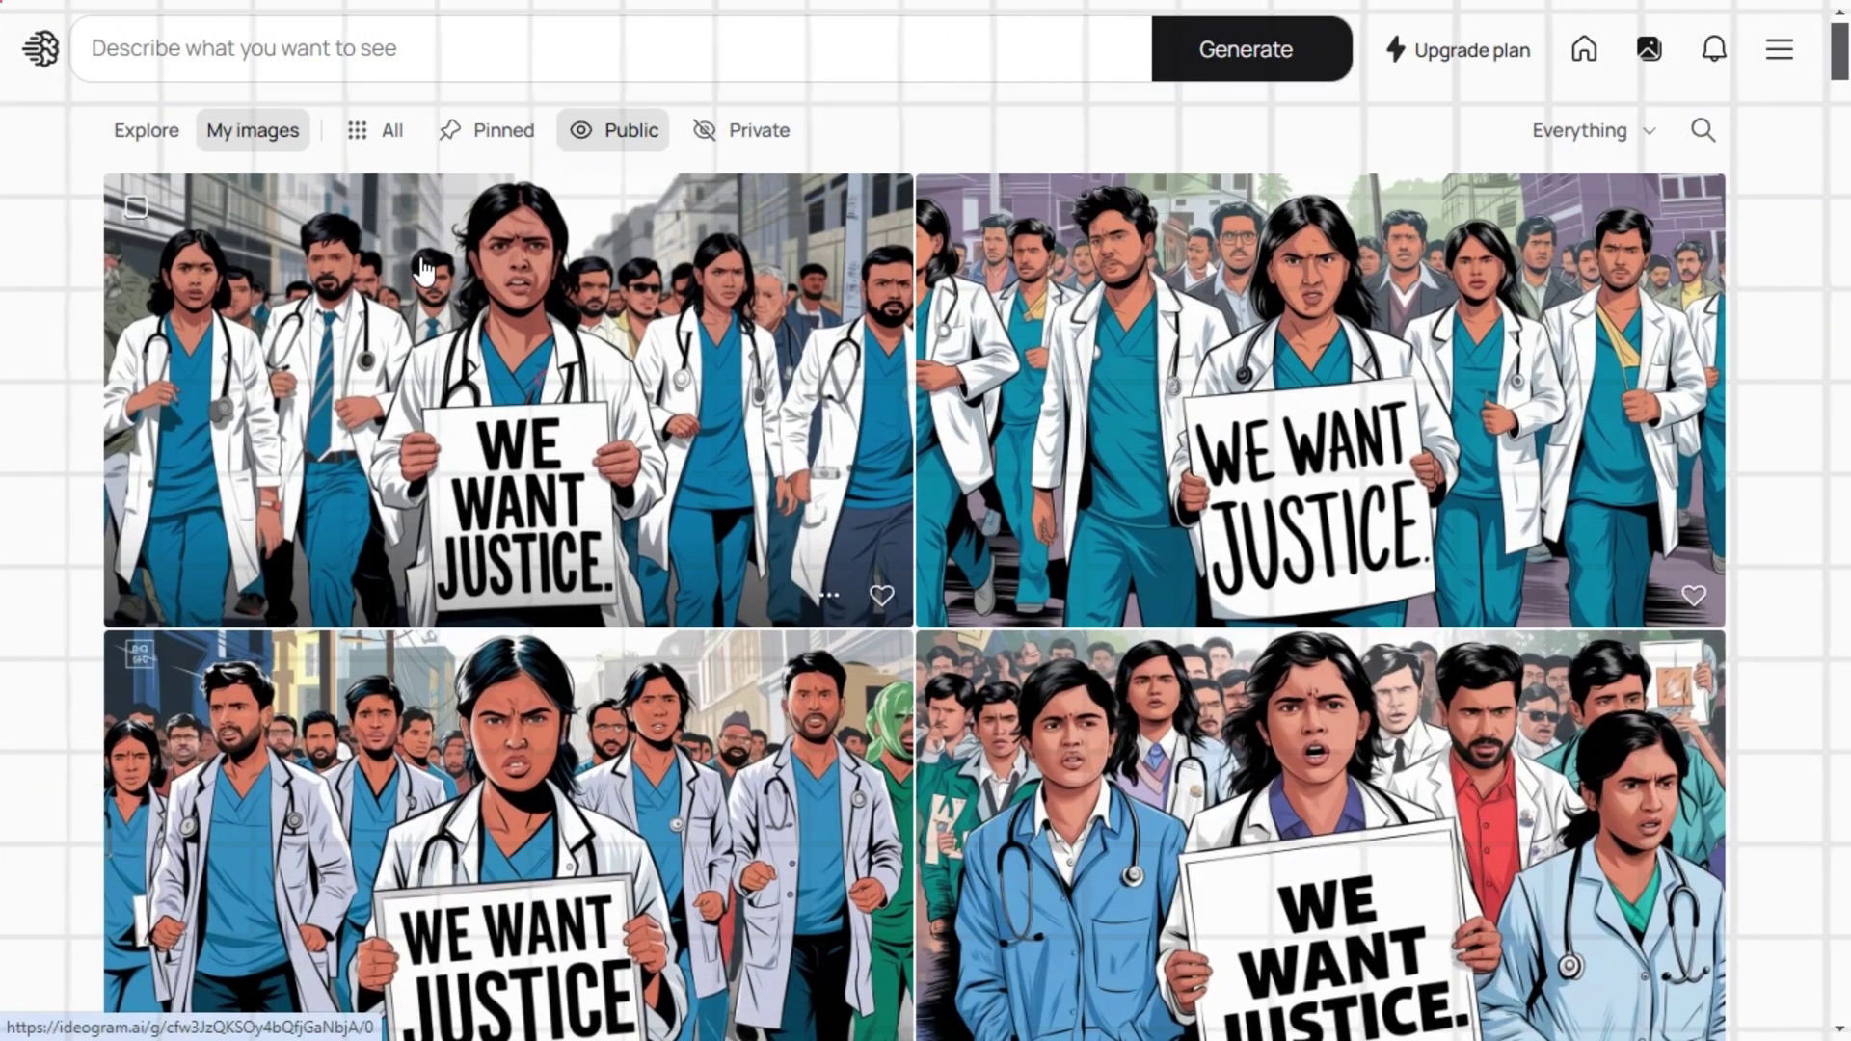
pyautogui.click(244, 45)
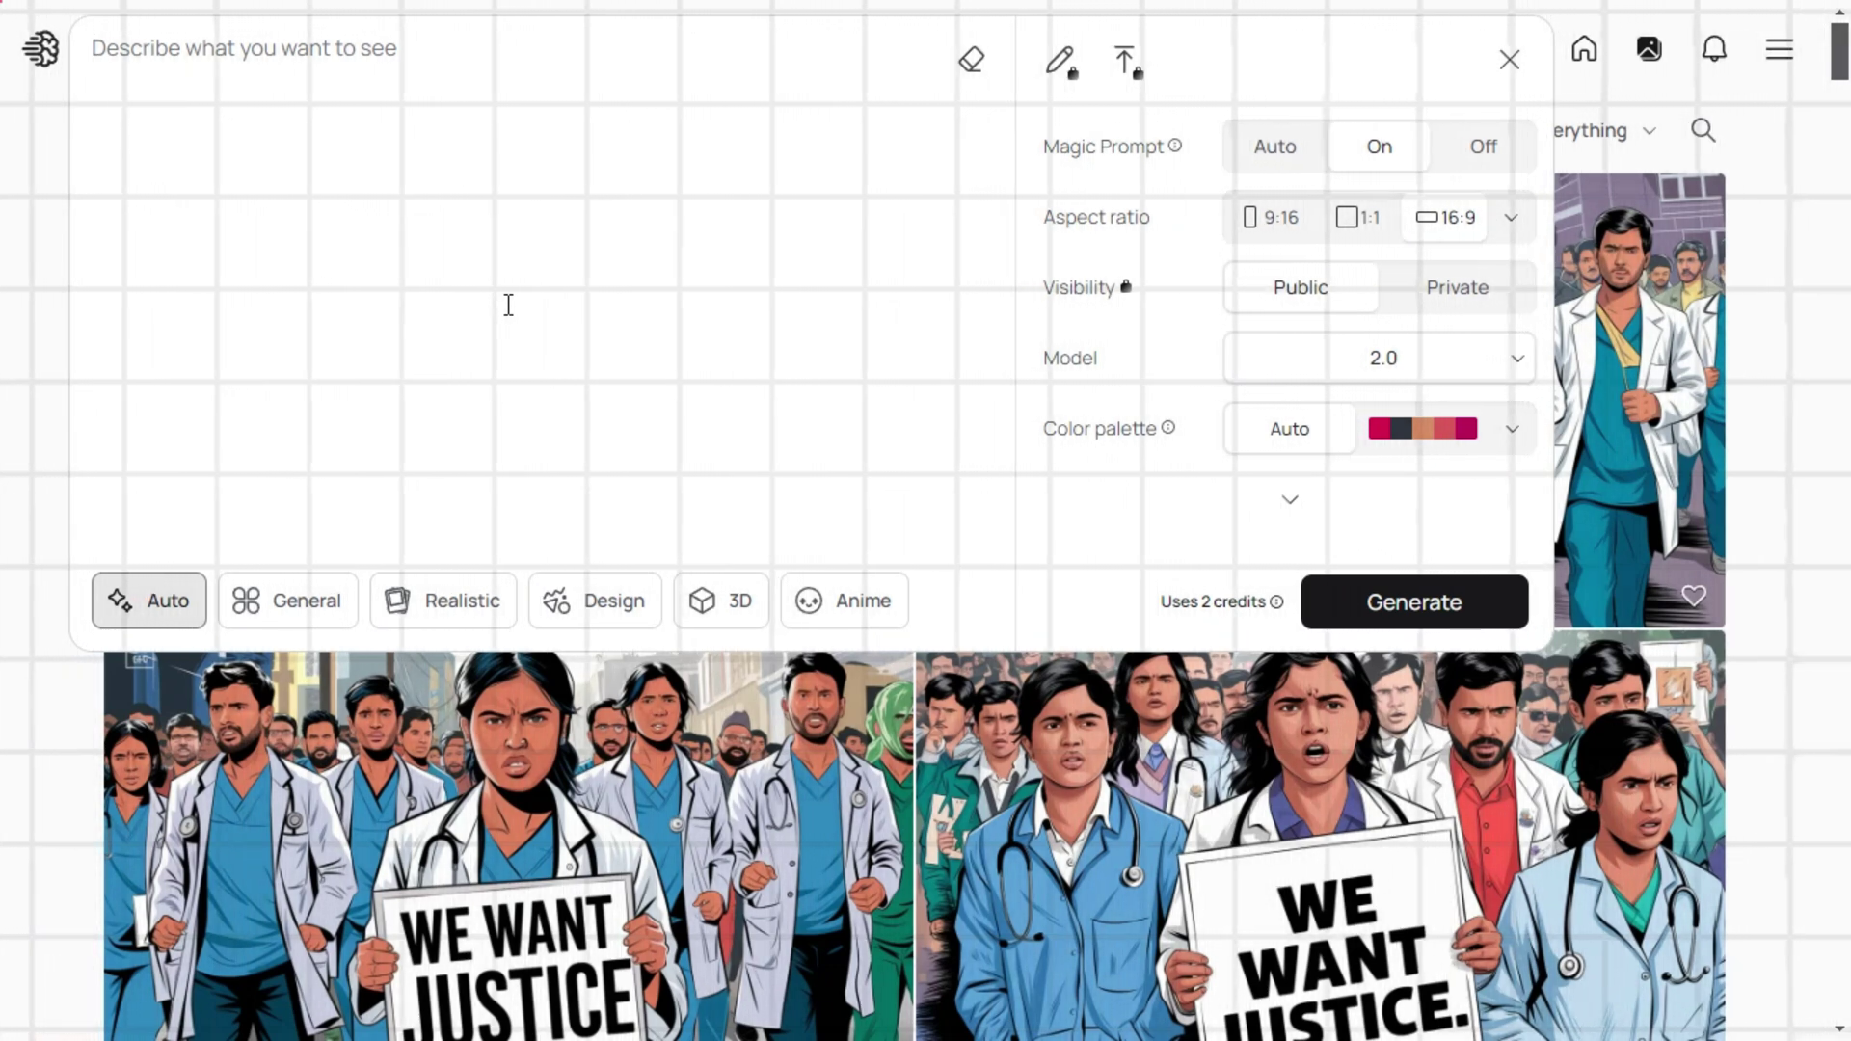
# - Copy the bright blue sky cloud-lettering prompt from the Word document into the Ideogram prompt editor and generate Realistic-style images
pyautogui.hotkey('alt', 'Tab')
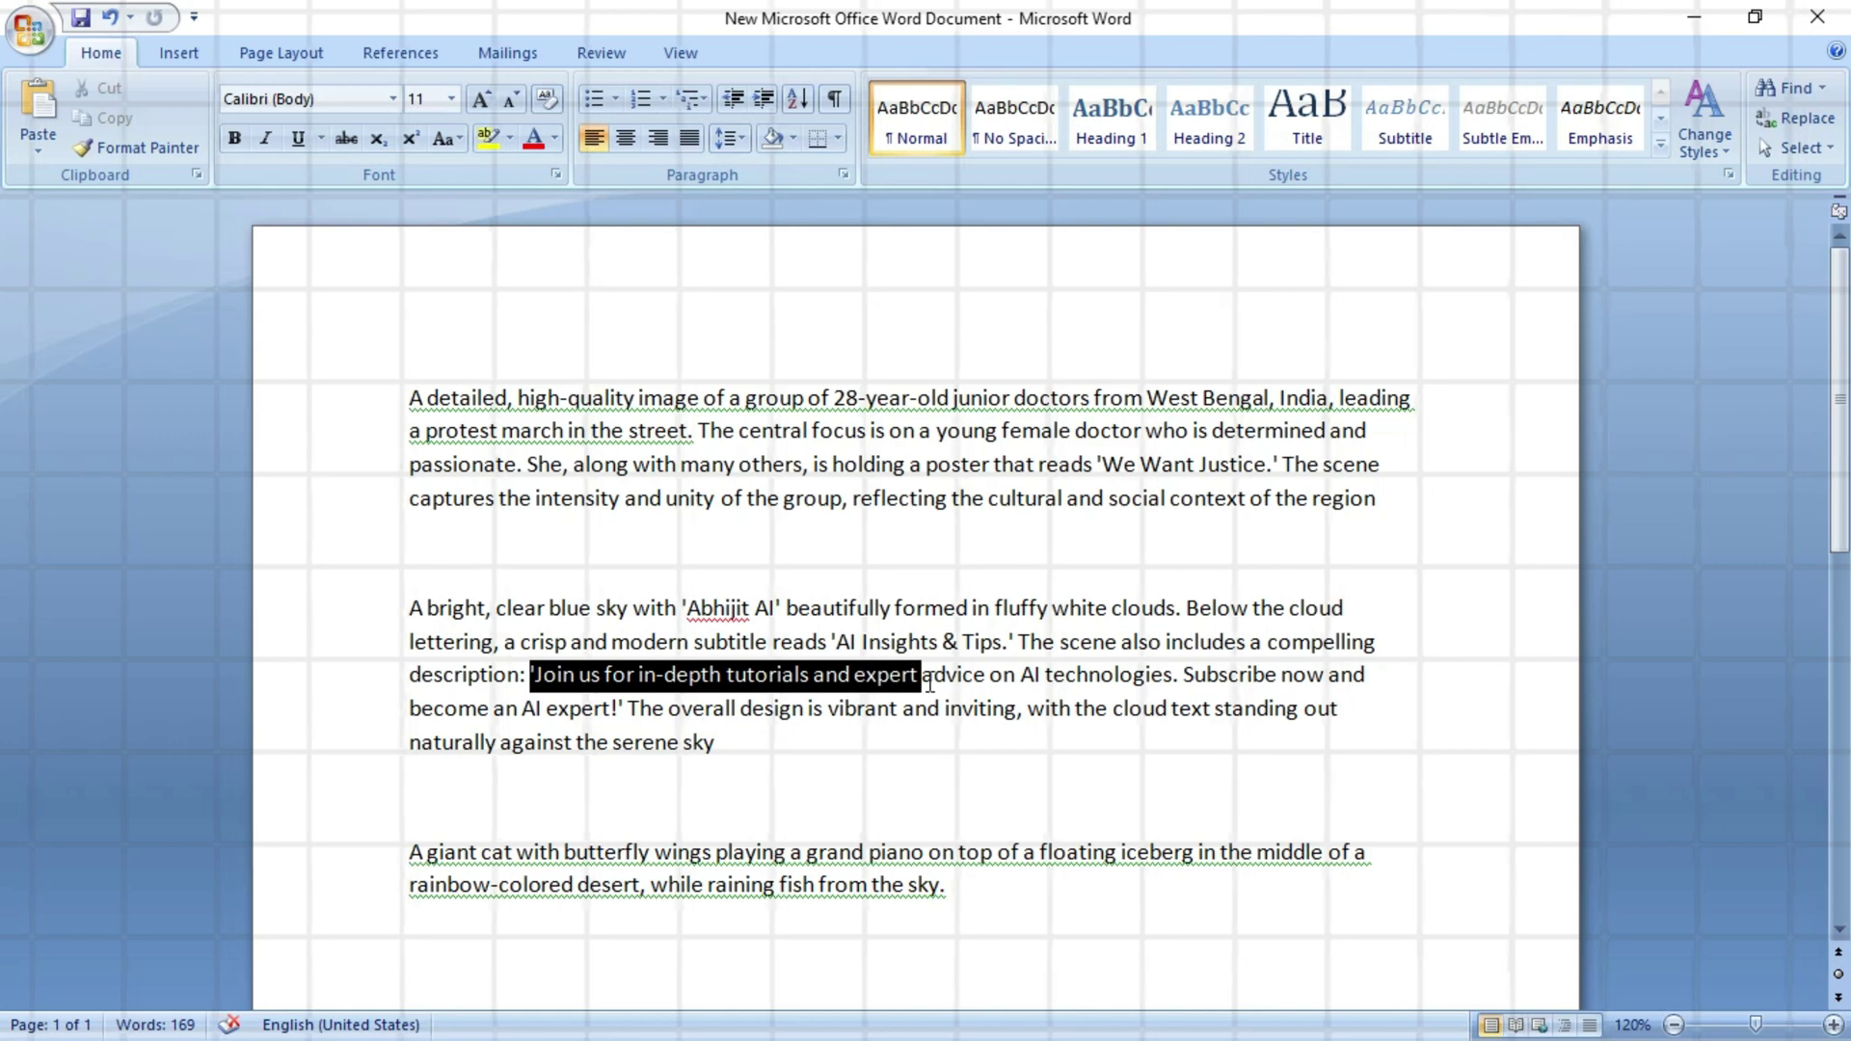
pyautogui.moveTo(1017, 686); pyautogui.dragTo(623, 708)
pyautogui.moveTo(403, 613); pyautogui.dragTo(718, 744)
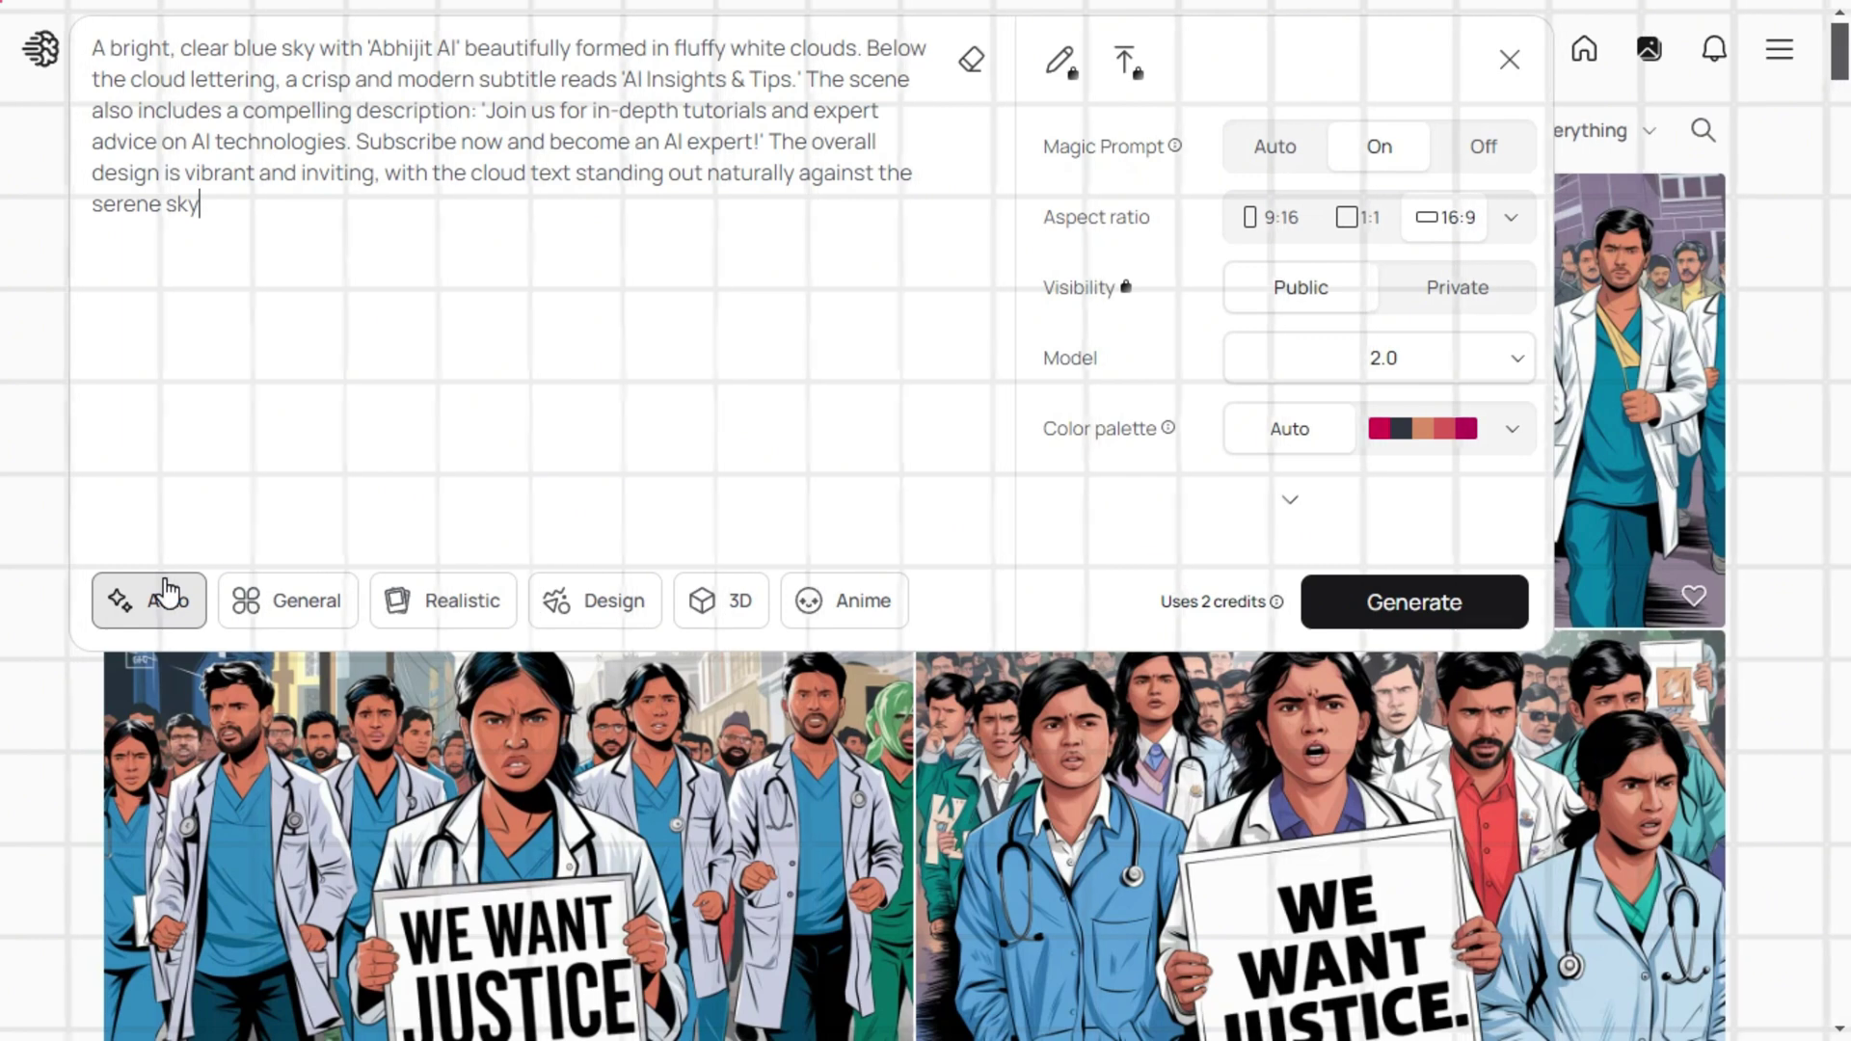
pyautogui.click(430, 611)
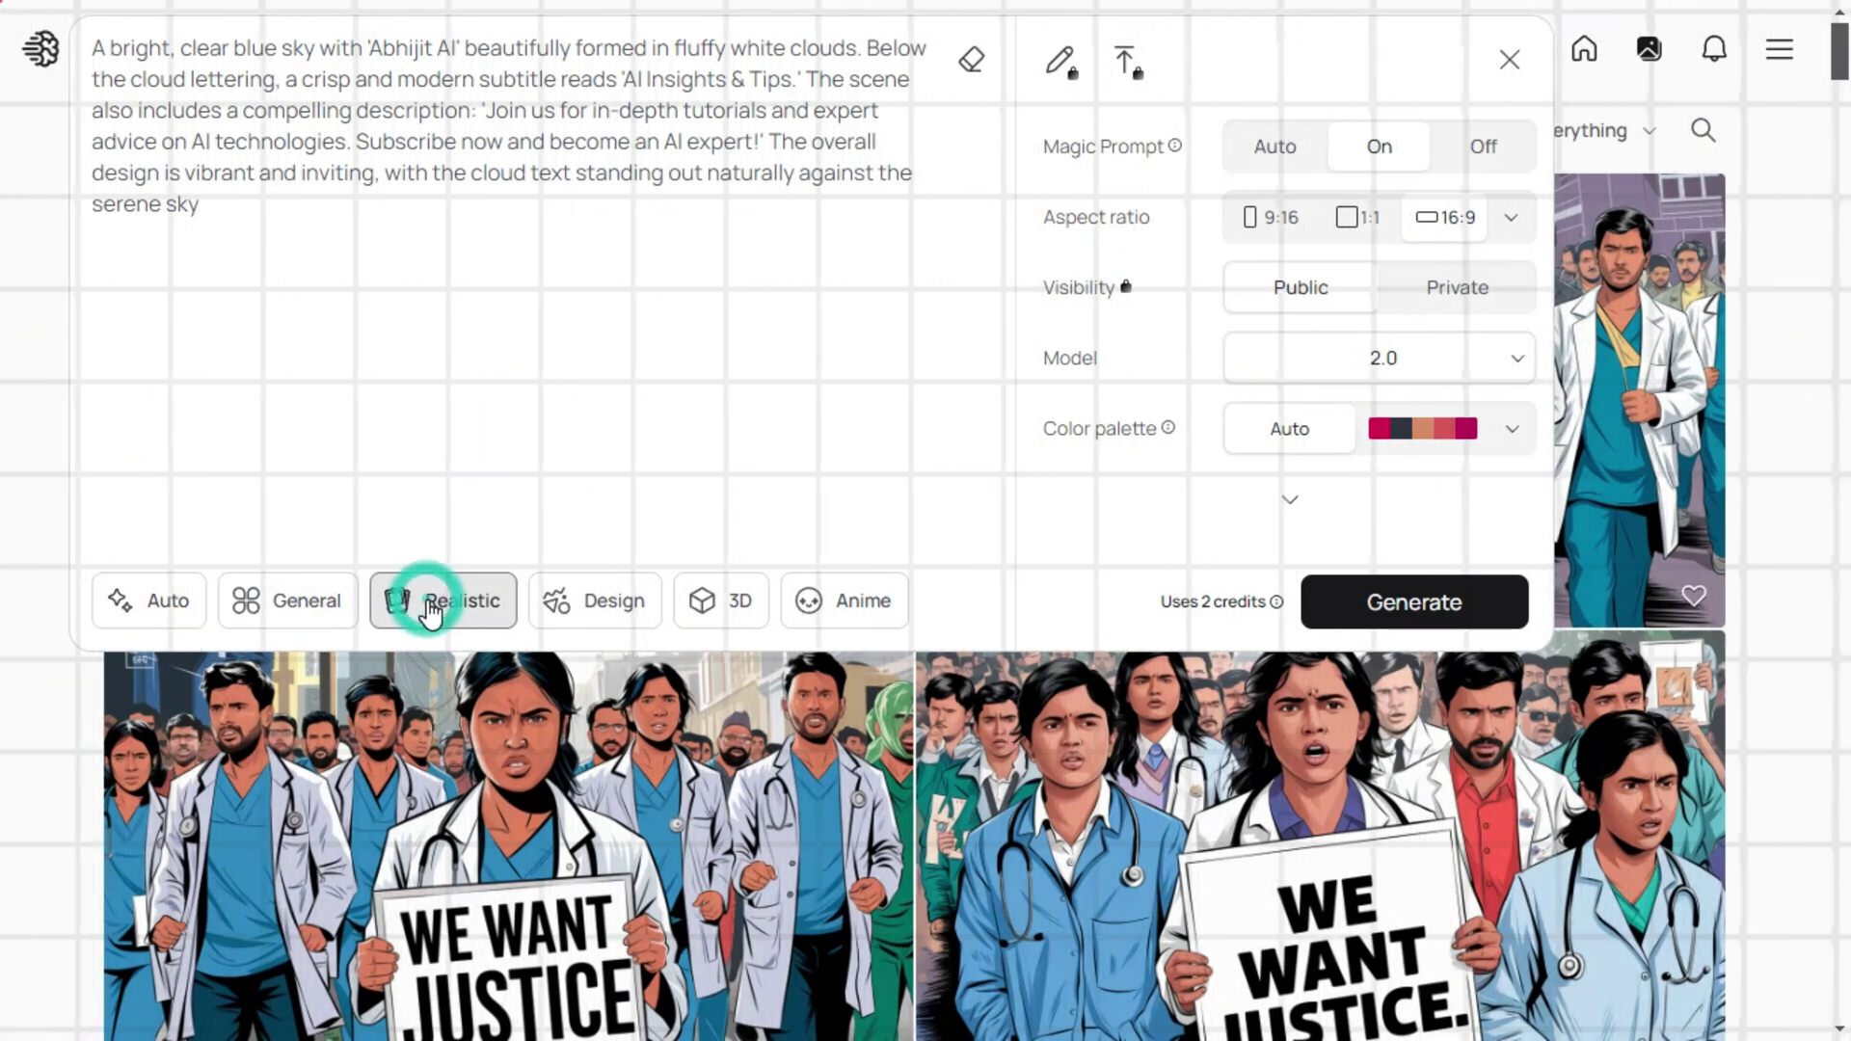
pyautogui.click(1415, 606)
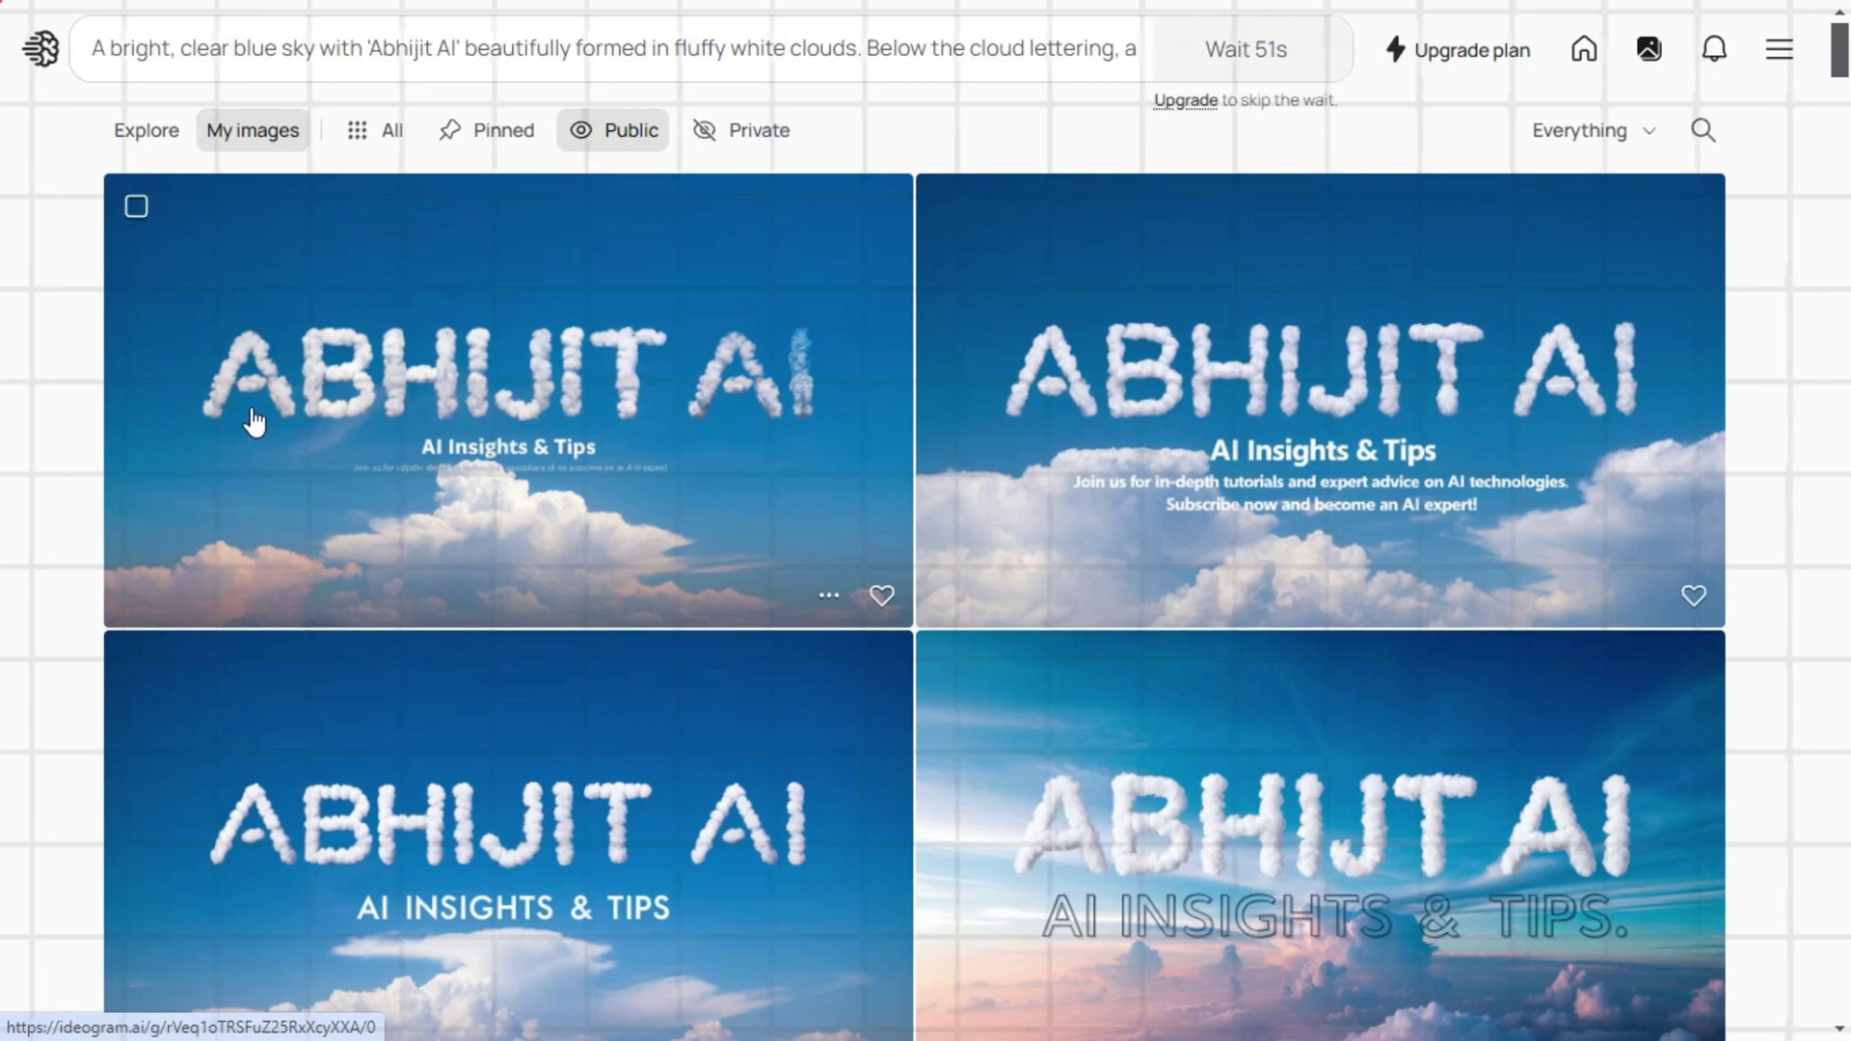
# - View each generated sky image and compare its cloud lettering, subtitle and description with the full prompt text
pyautogui.click(699, 355)
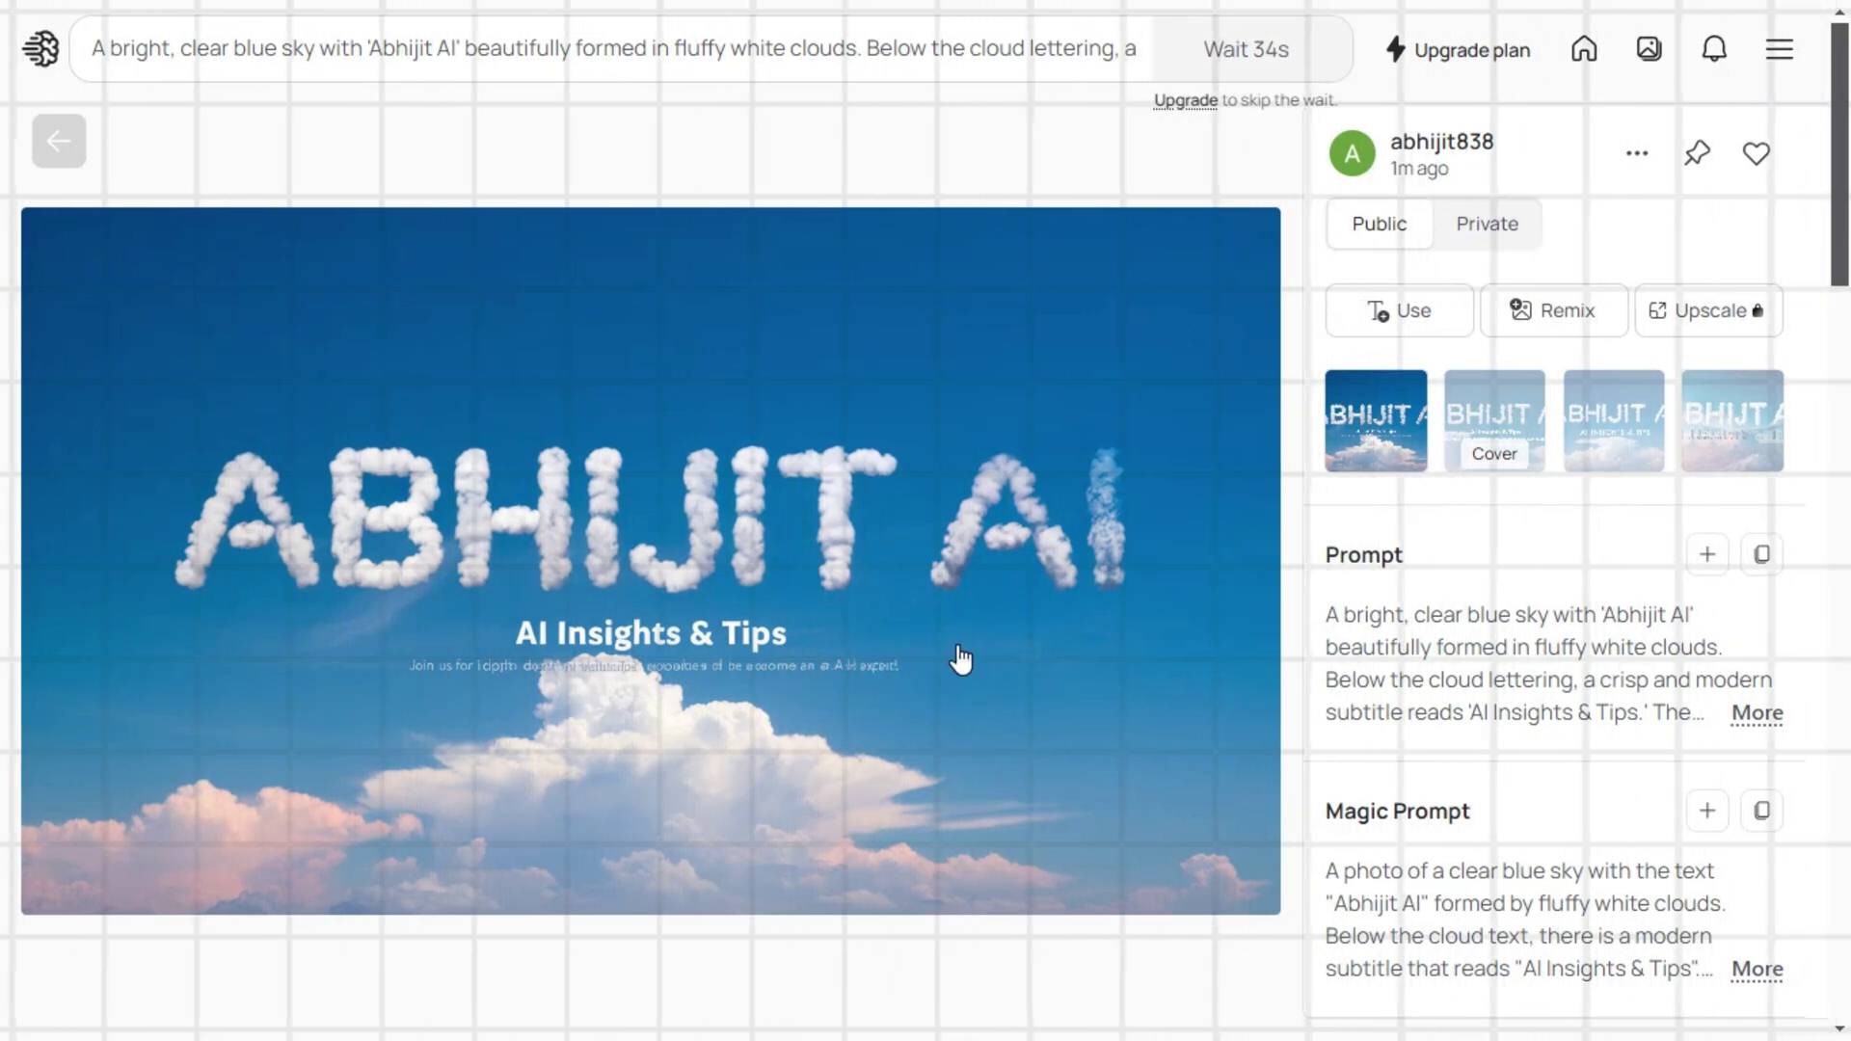
pyautogui.press('Right')
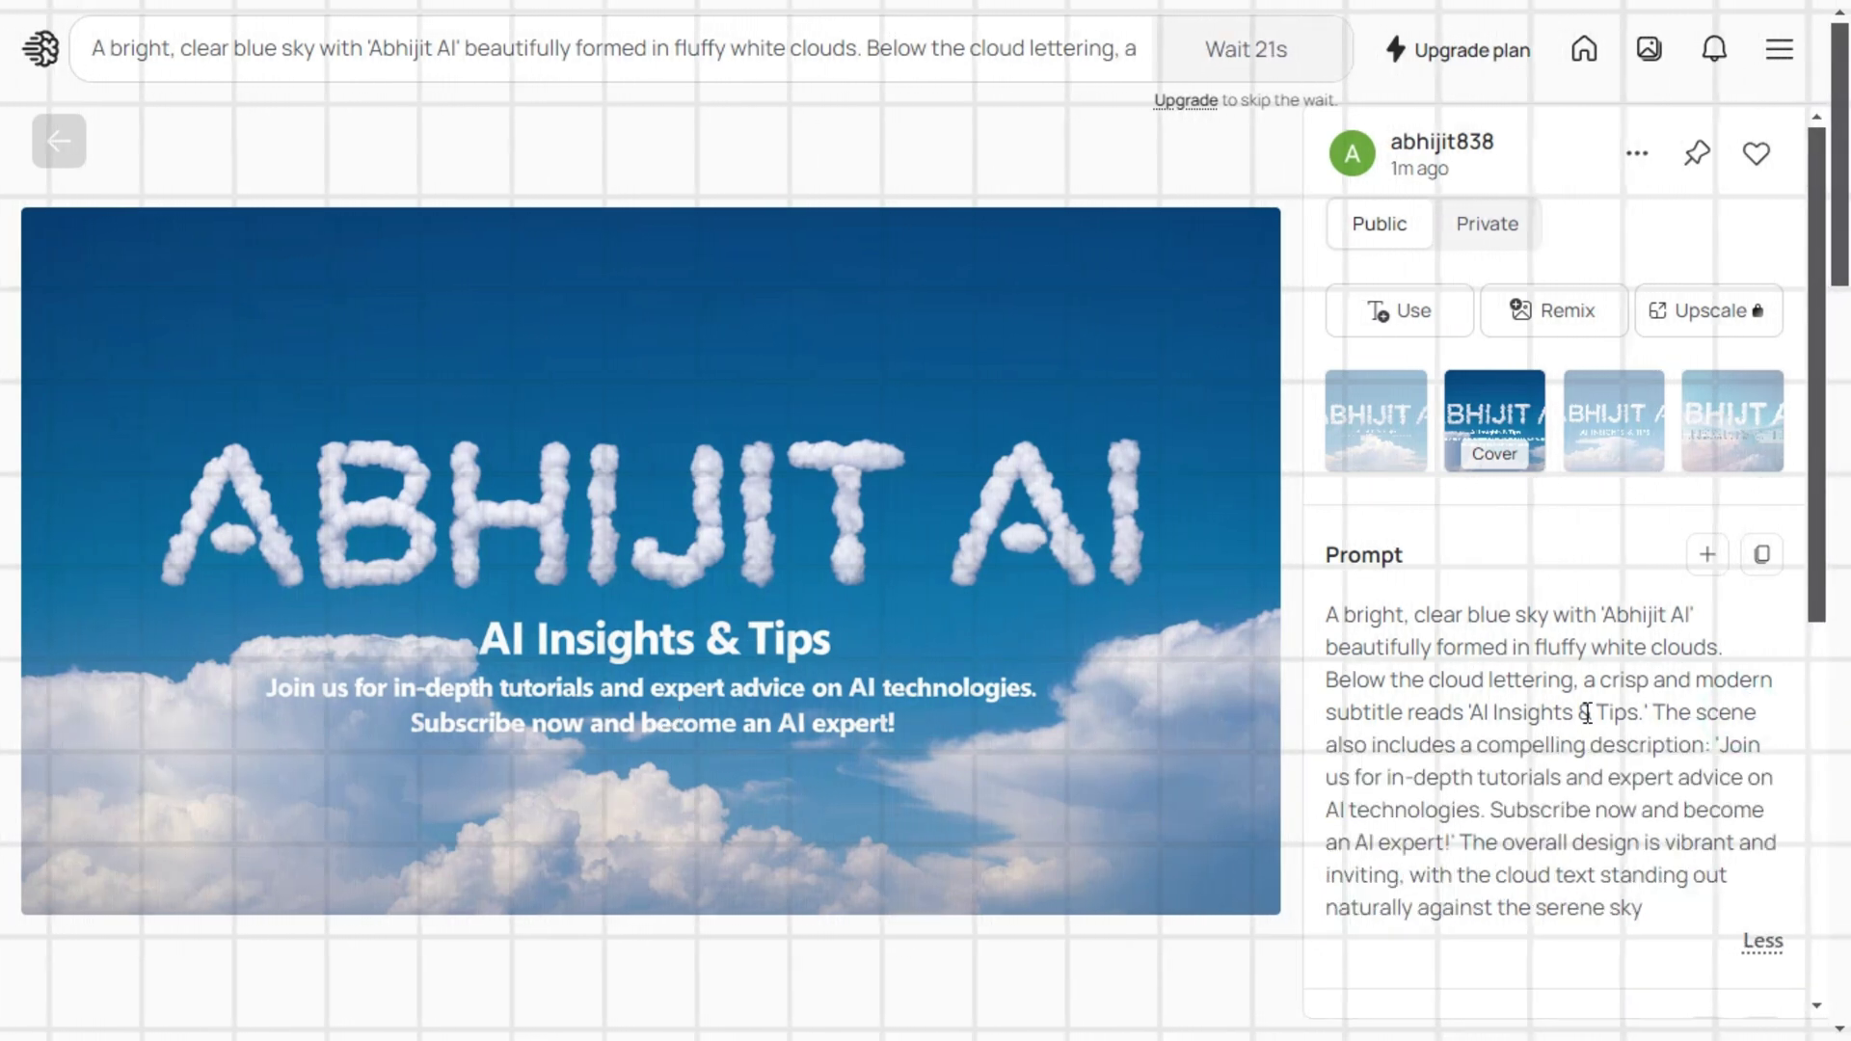
pyautogui.tripleClick(1616, 713)
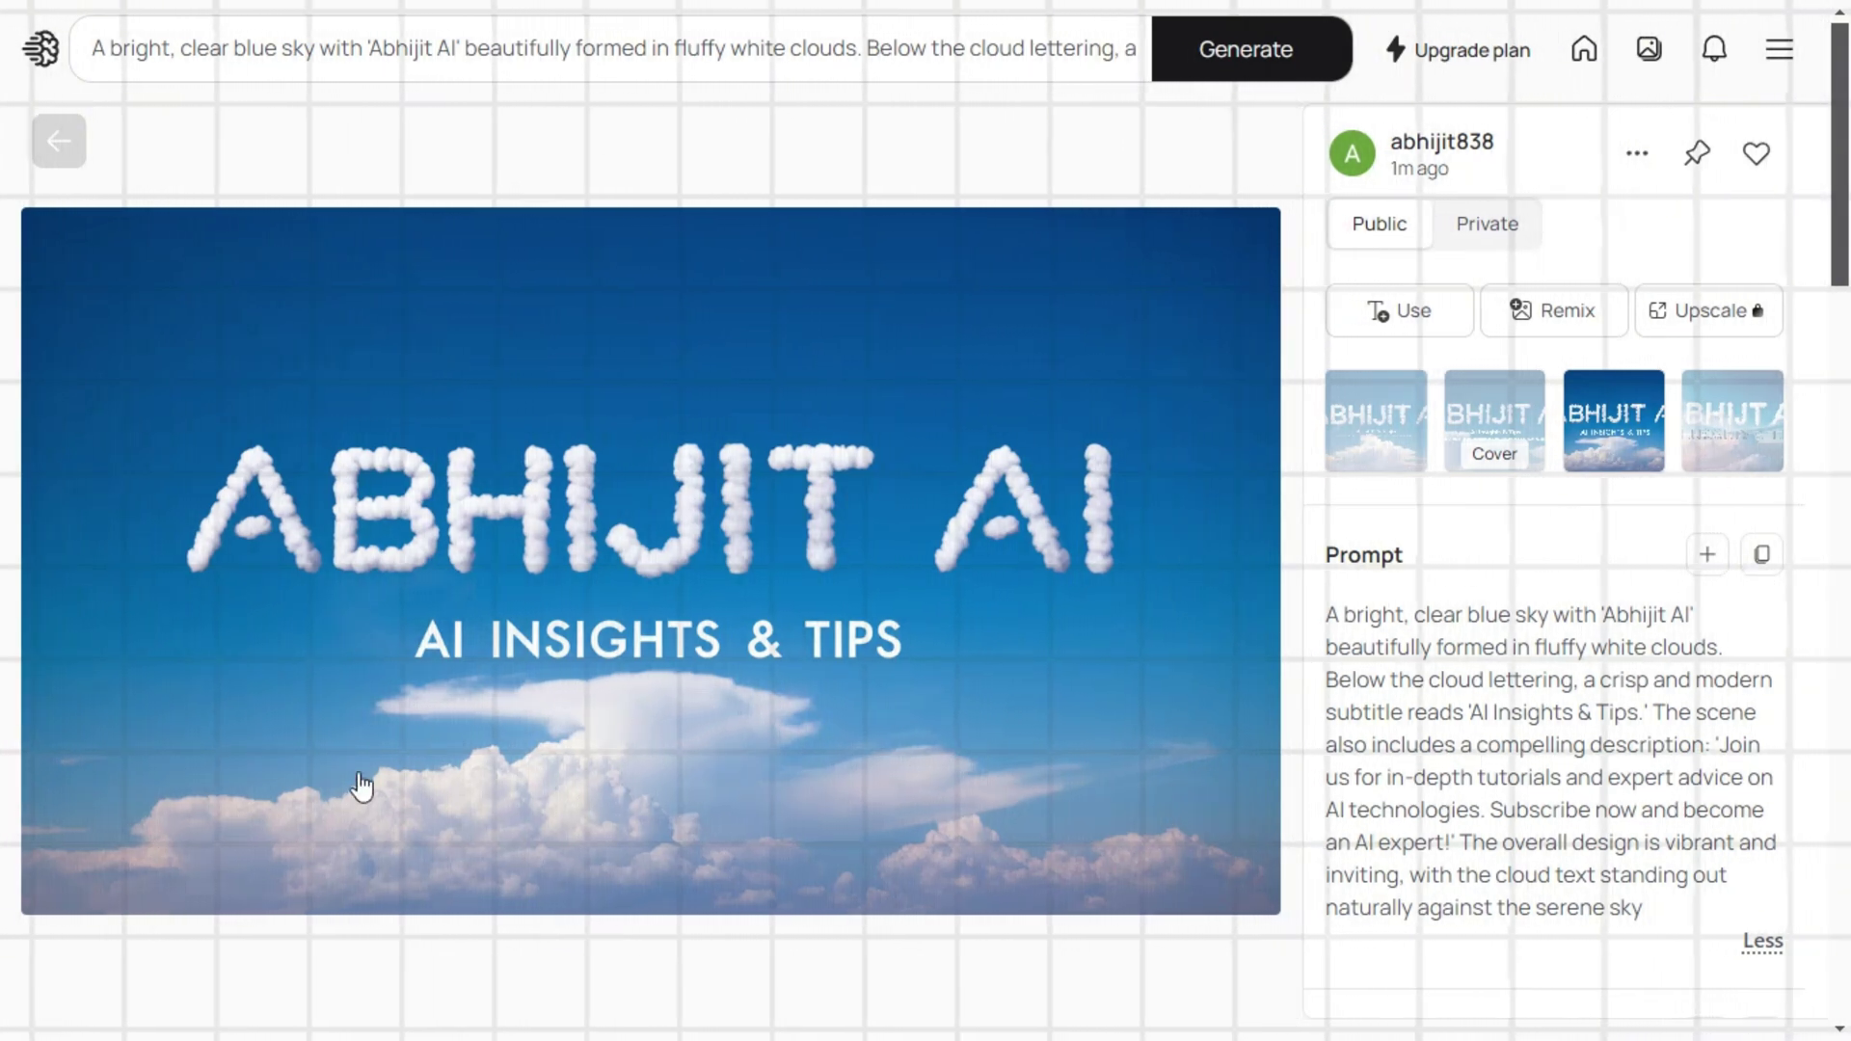
pyautogui.press('Right')
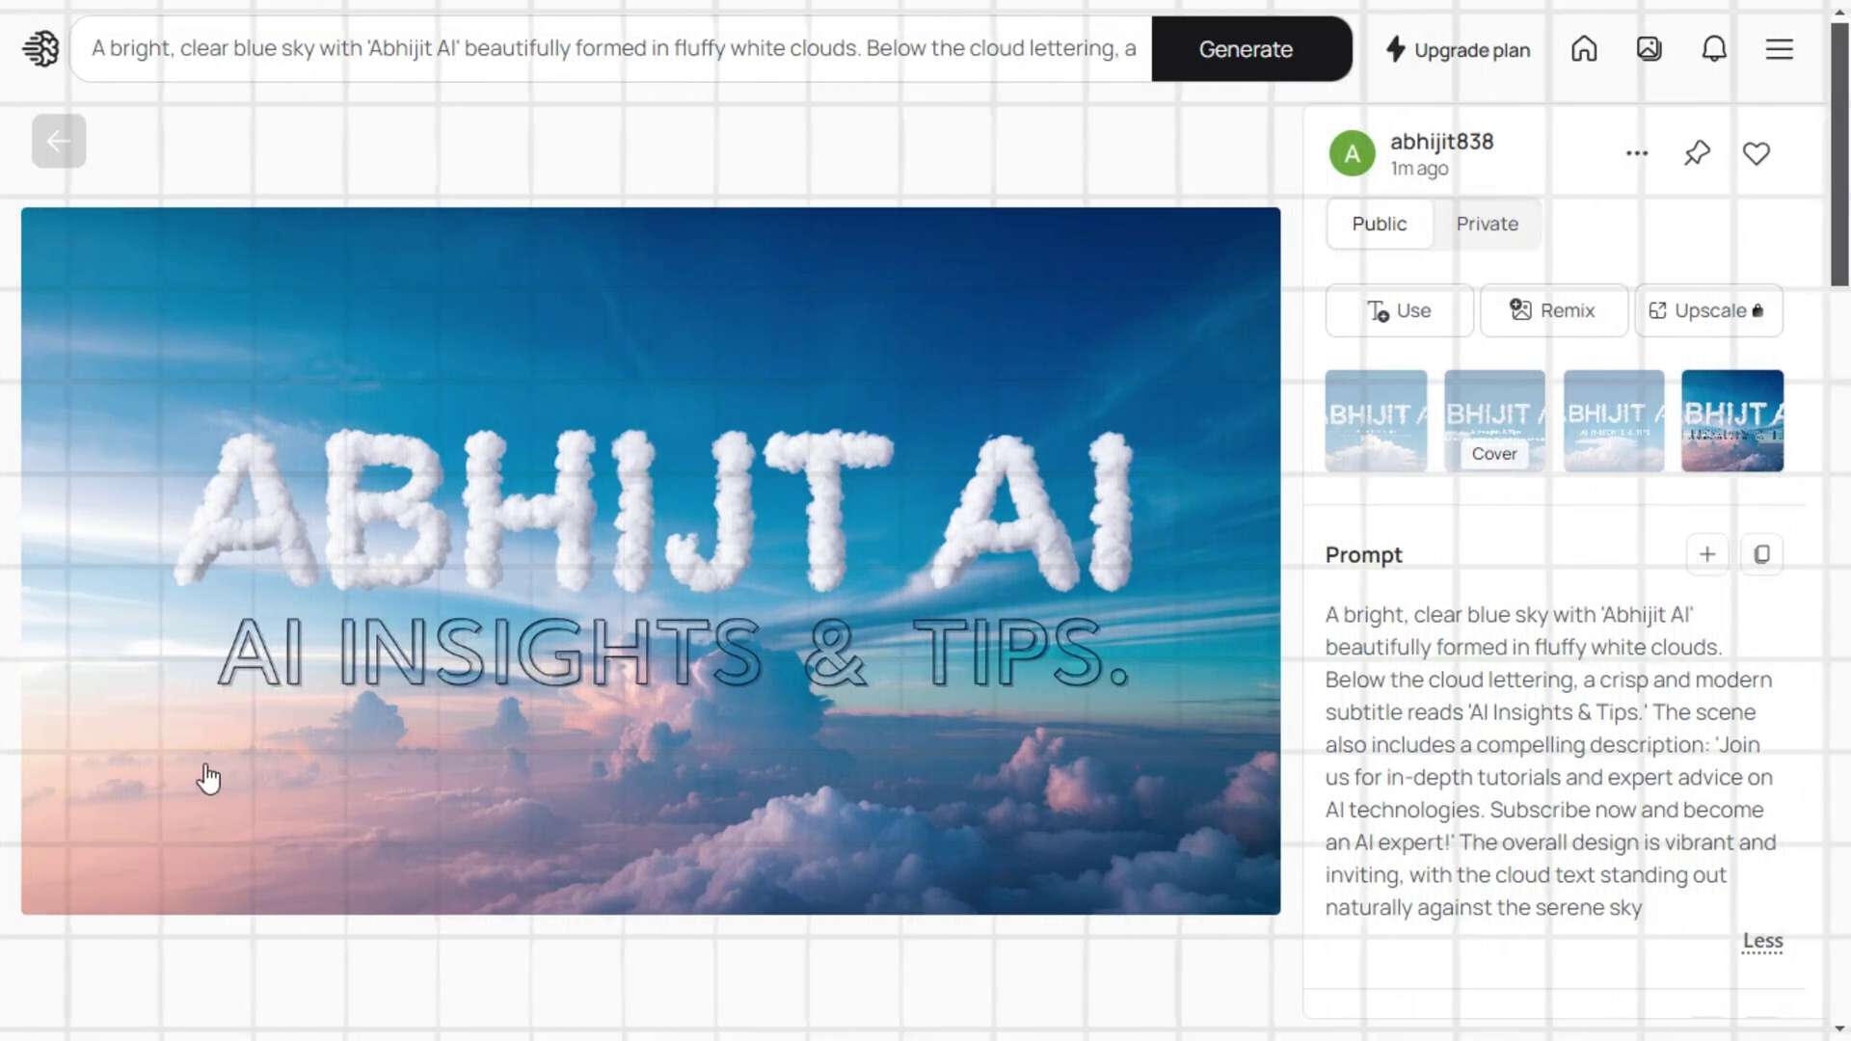
pyautogui.click(1367, 420)
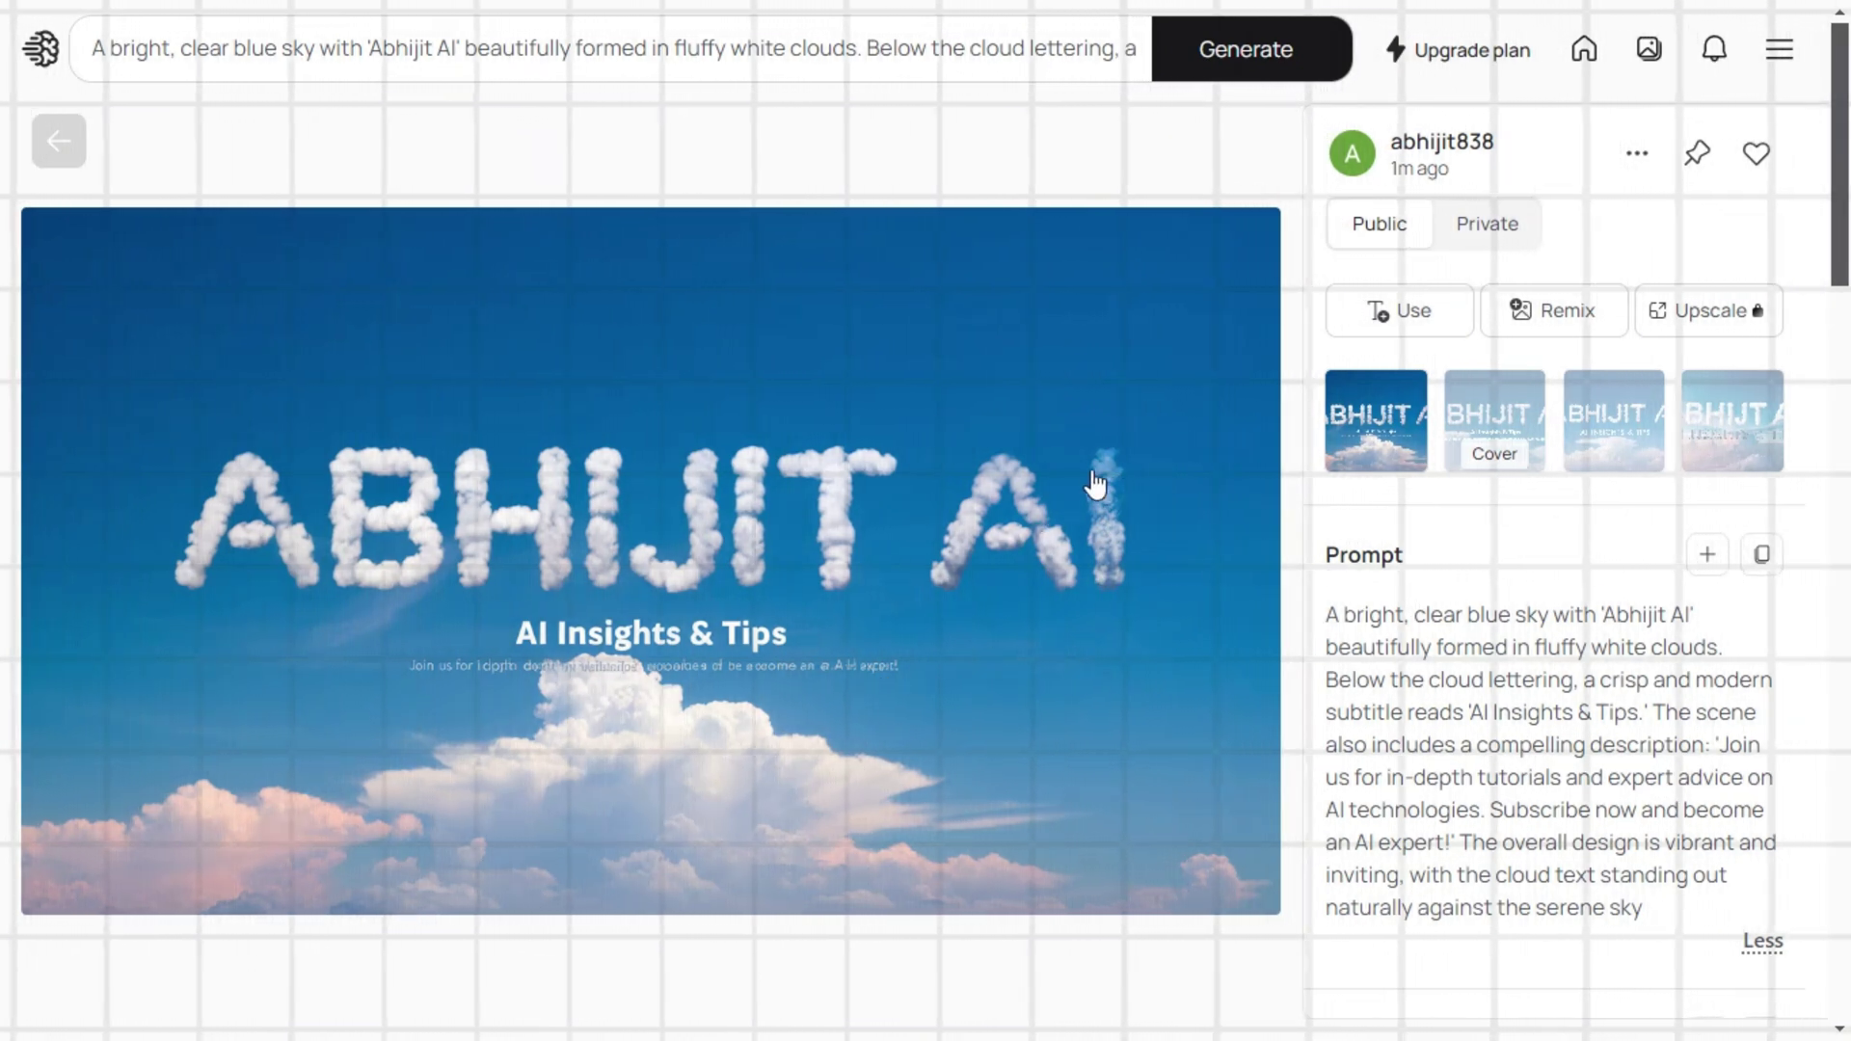
pyautogui.press('Right')
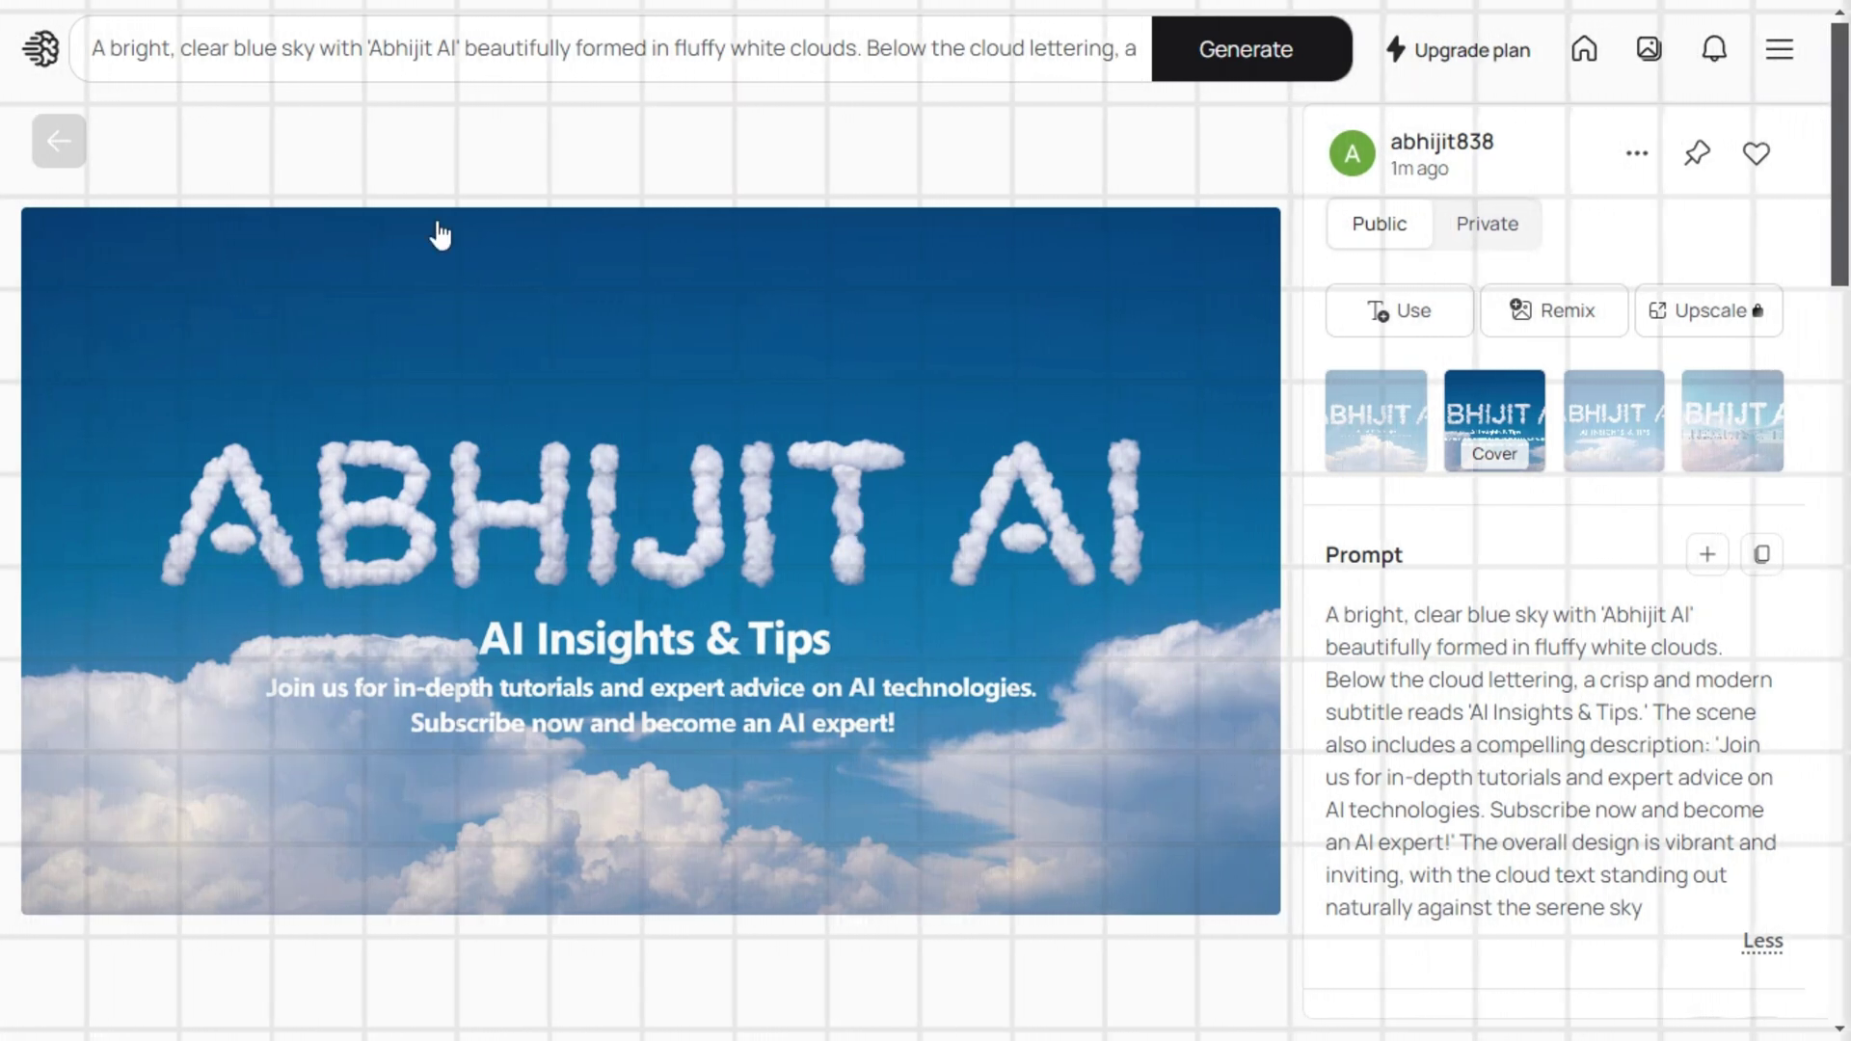
# - Return to the gallery, clear the sky prompt from the editor, and switch to the Word document's giant cat prompt
pyautogui.click(59, 143)
pyautogui.click(501, 48)
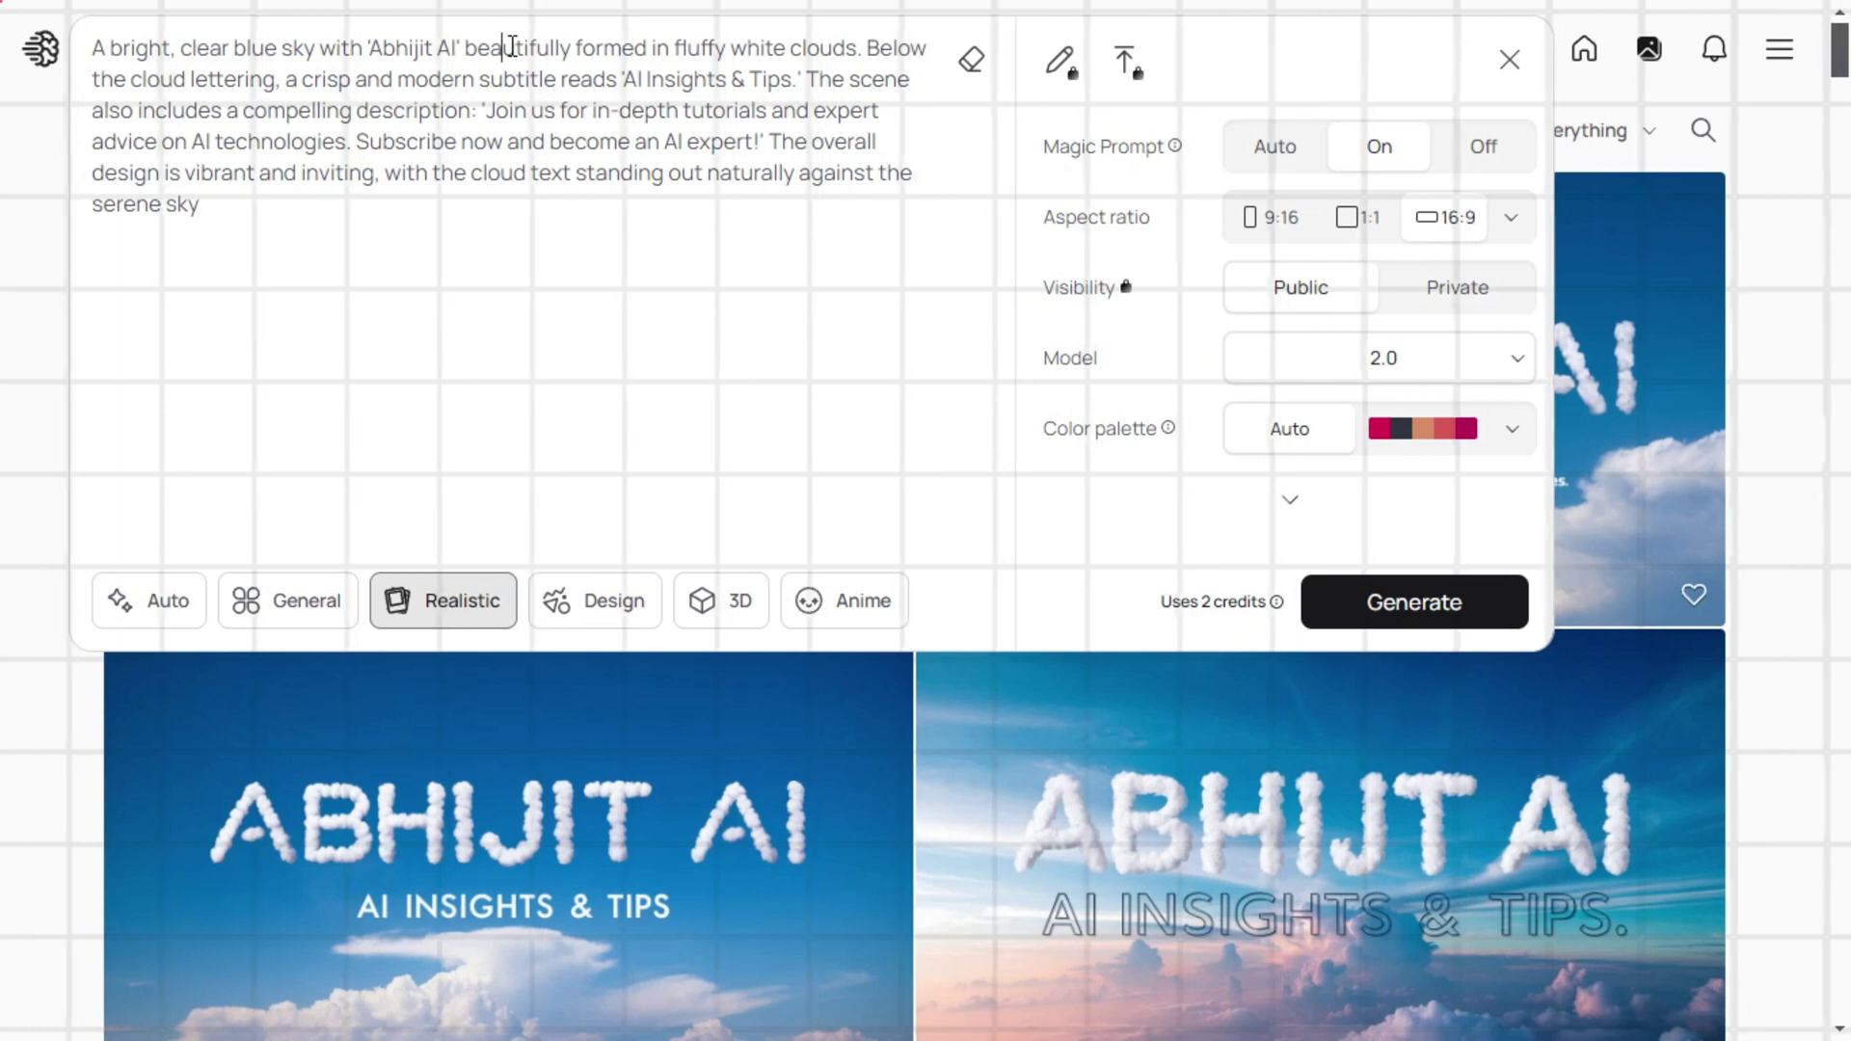
pyautogui.click(971, 62)
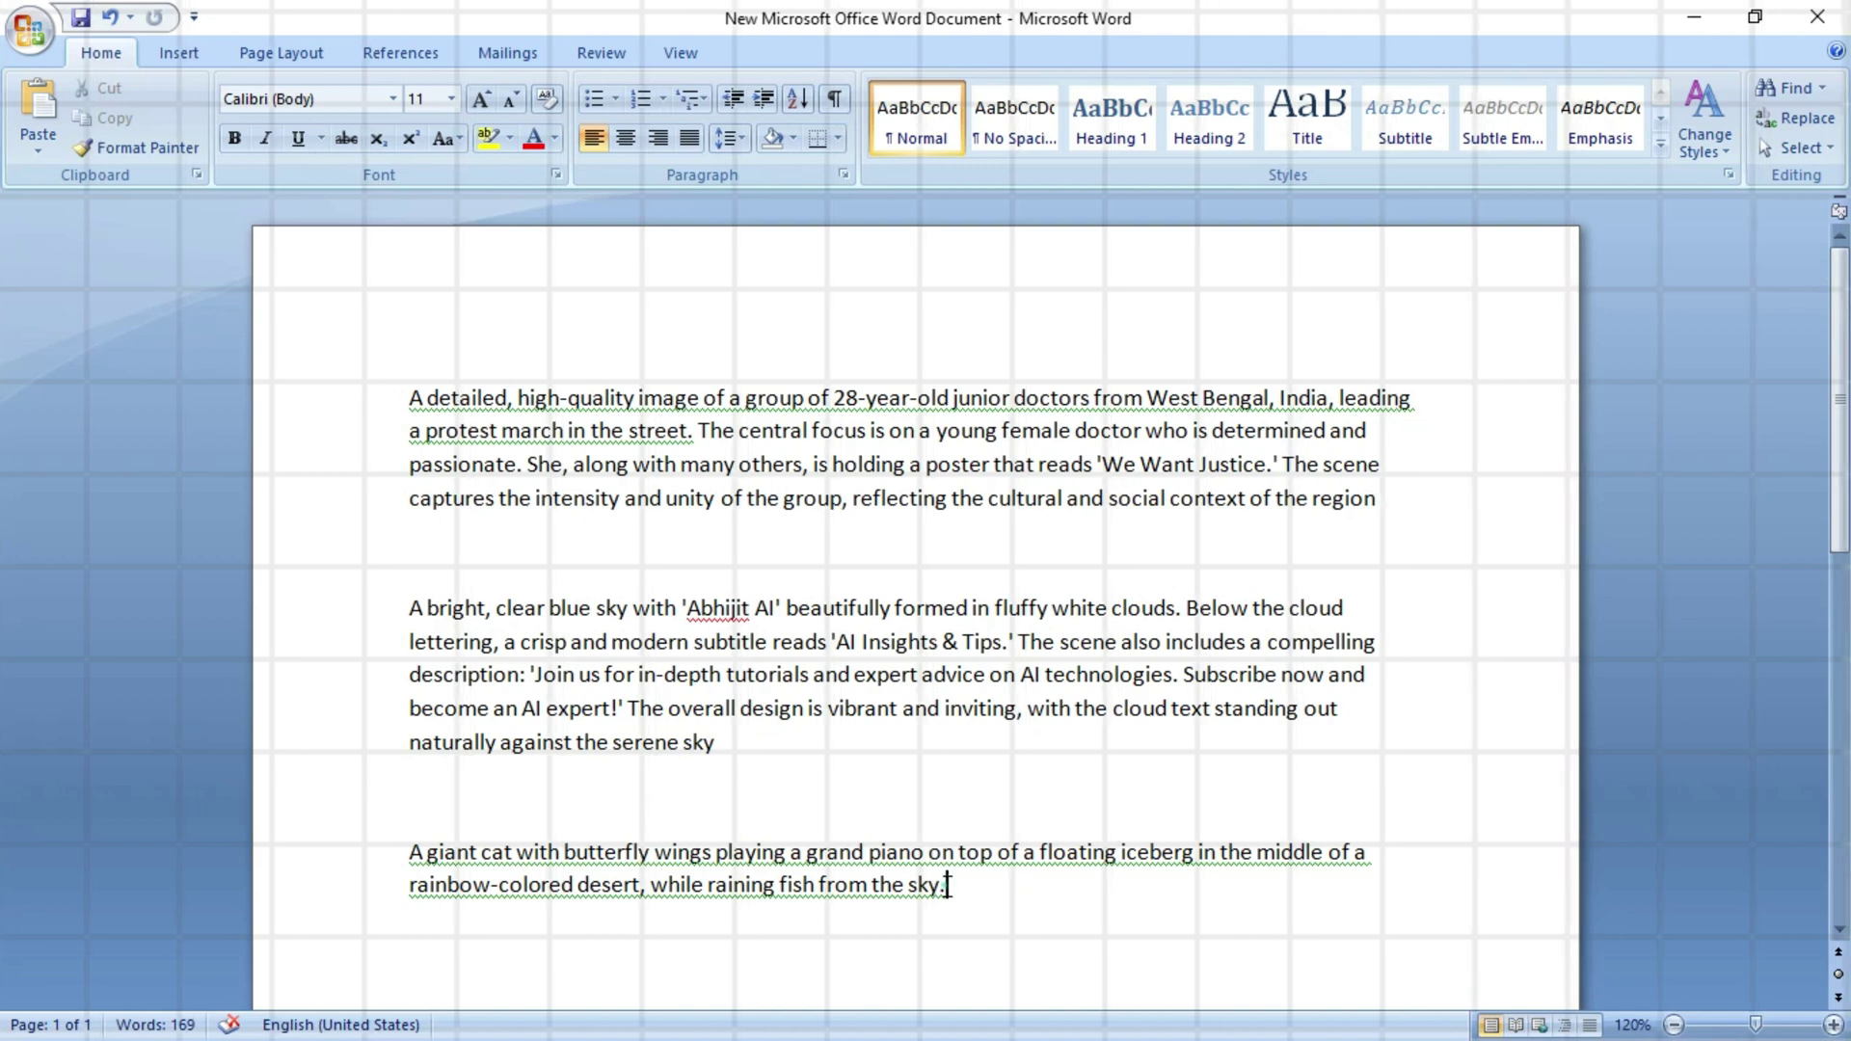
# - Copy the giant cat prompt from the Word document into the Ideogram prompt editor and generate images with the Auto style
pyautogui.moveTo(948, 885); pyautogui.dragTo(439, 856)
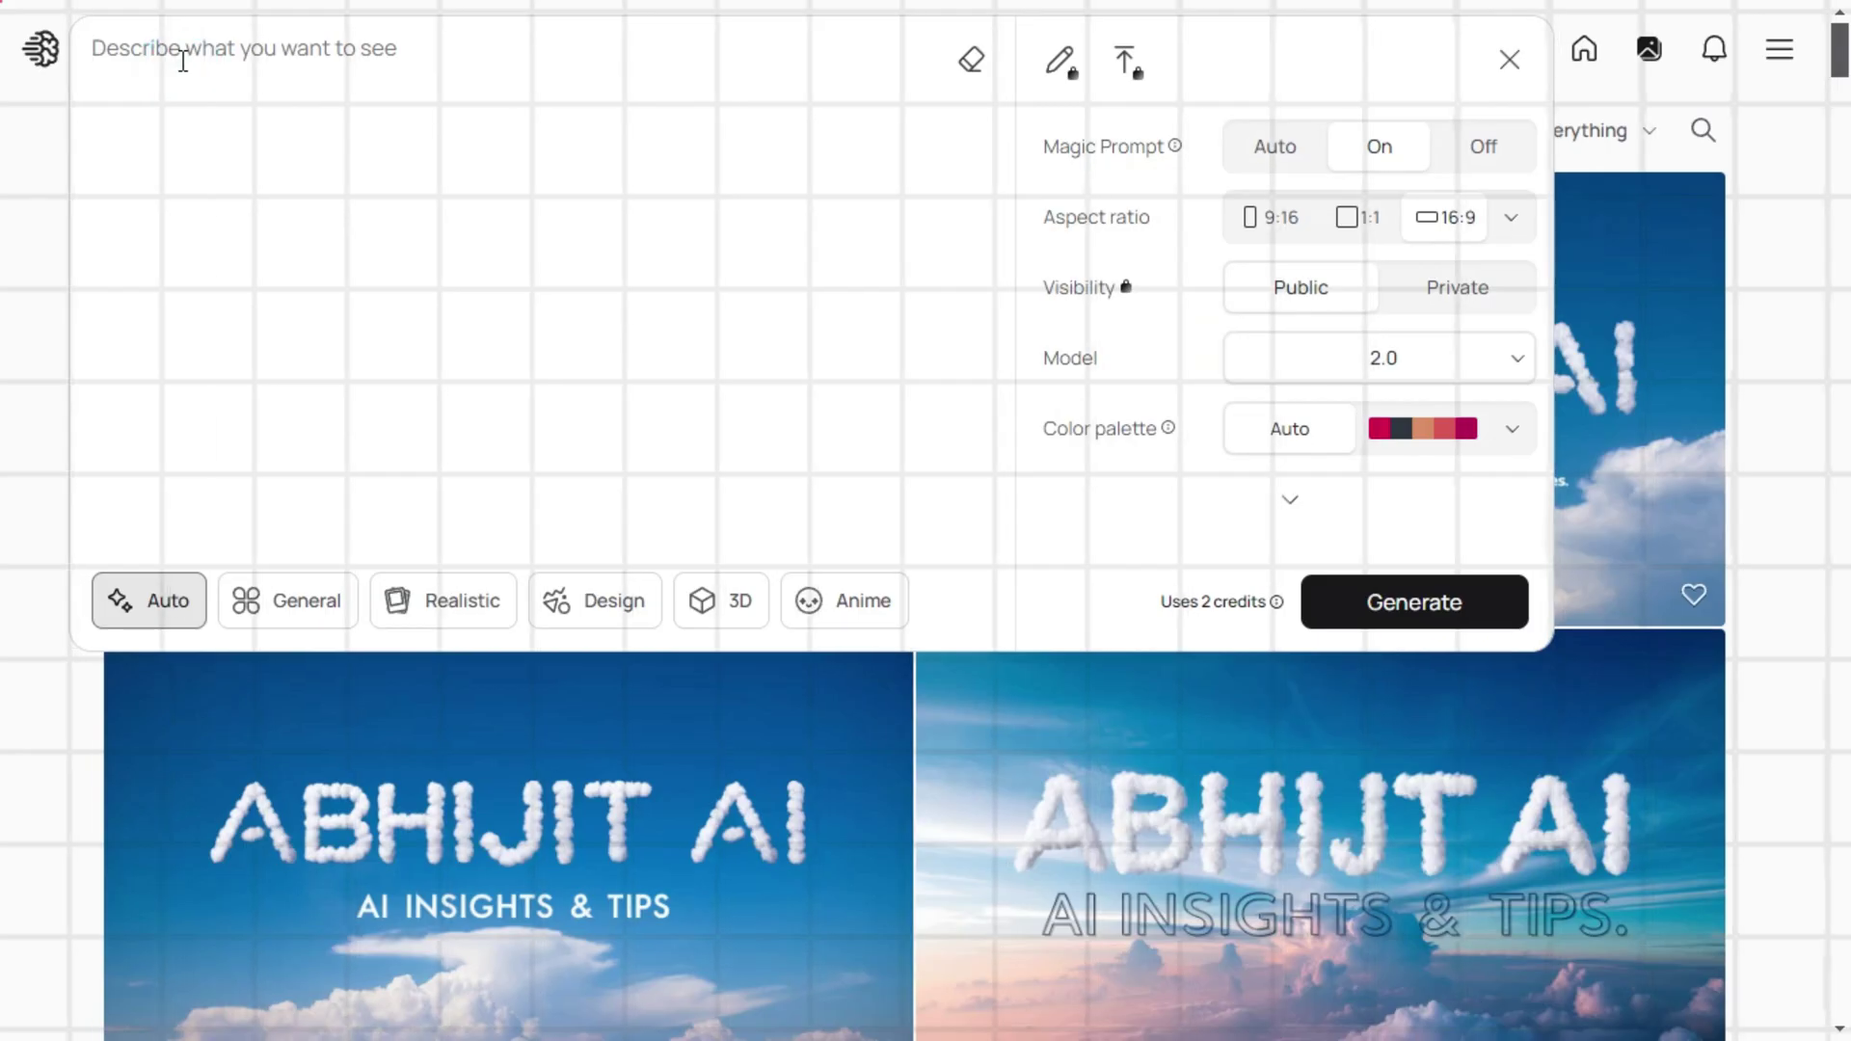
pyautogui.write('A giant cat with butterfly wings playing a grand piano on top of a floating iceberg in the middle of a rainbow-colored desert, while raining fish from the sky')
pyautogui.click(151, 605)
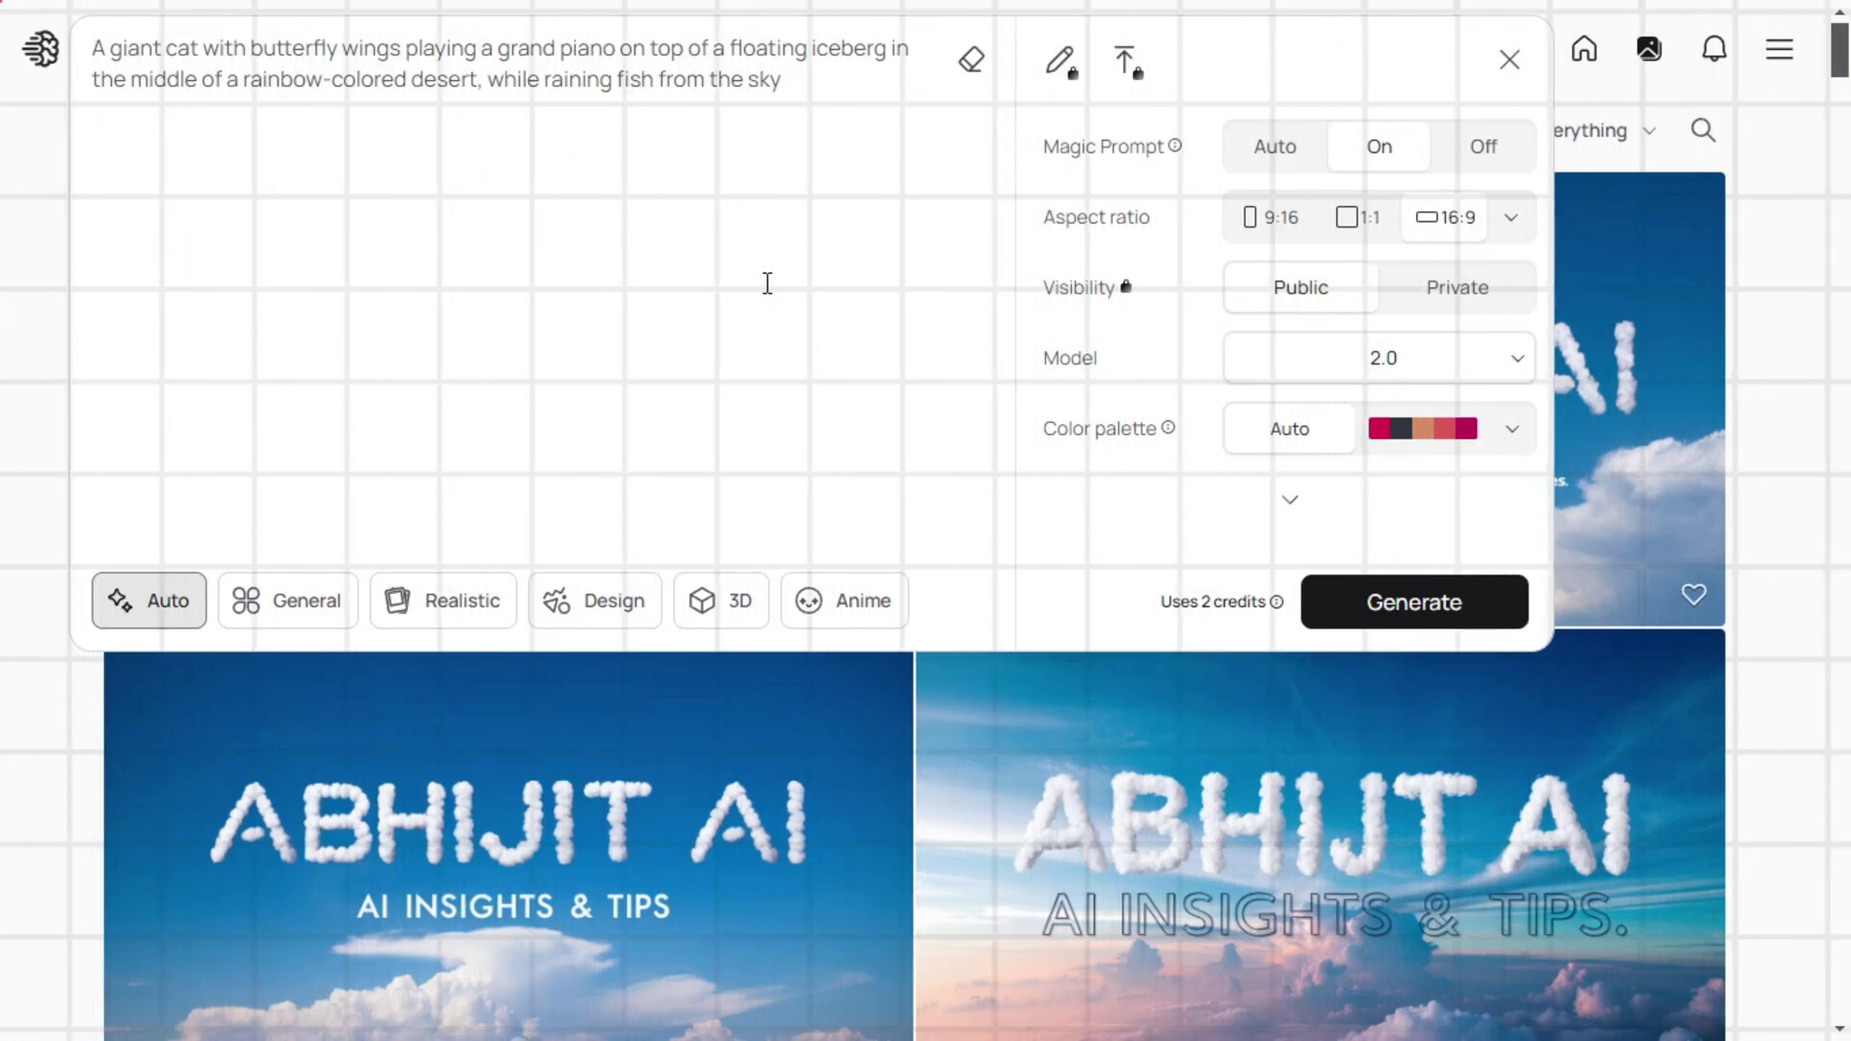
pyautogui.click(1416, 604)
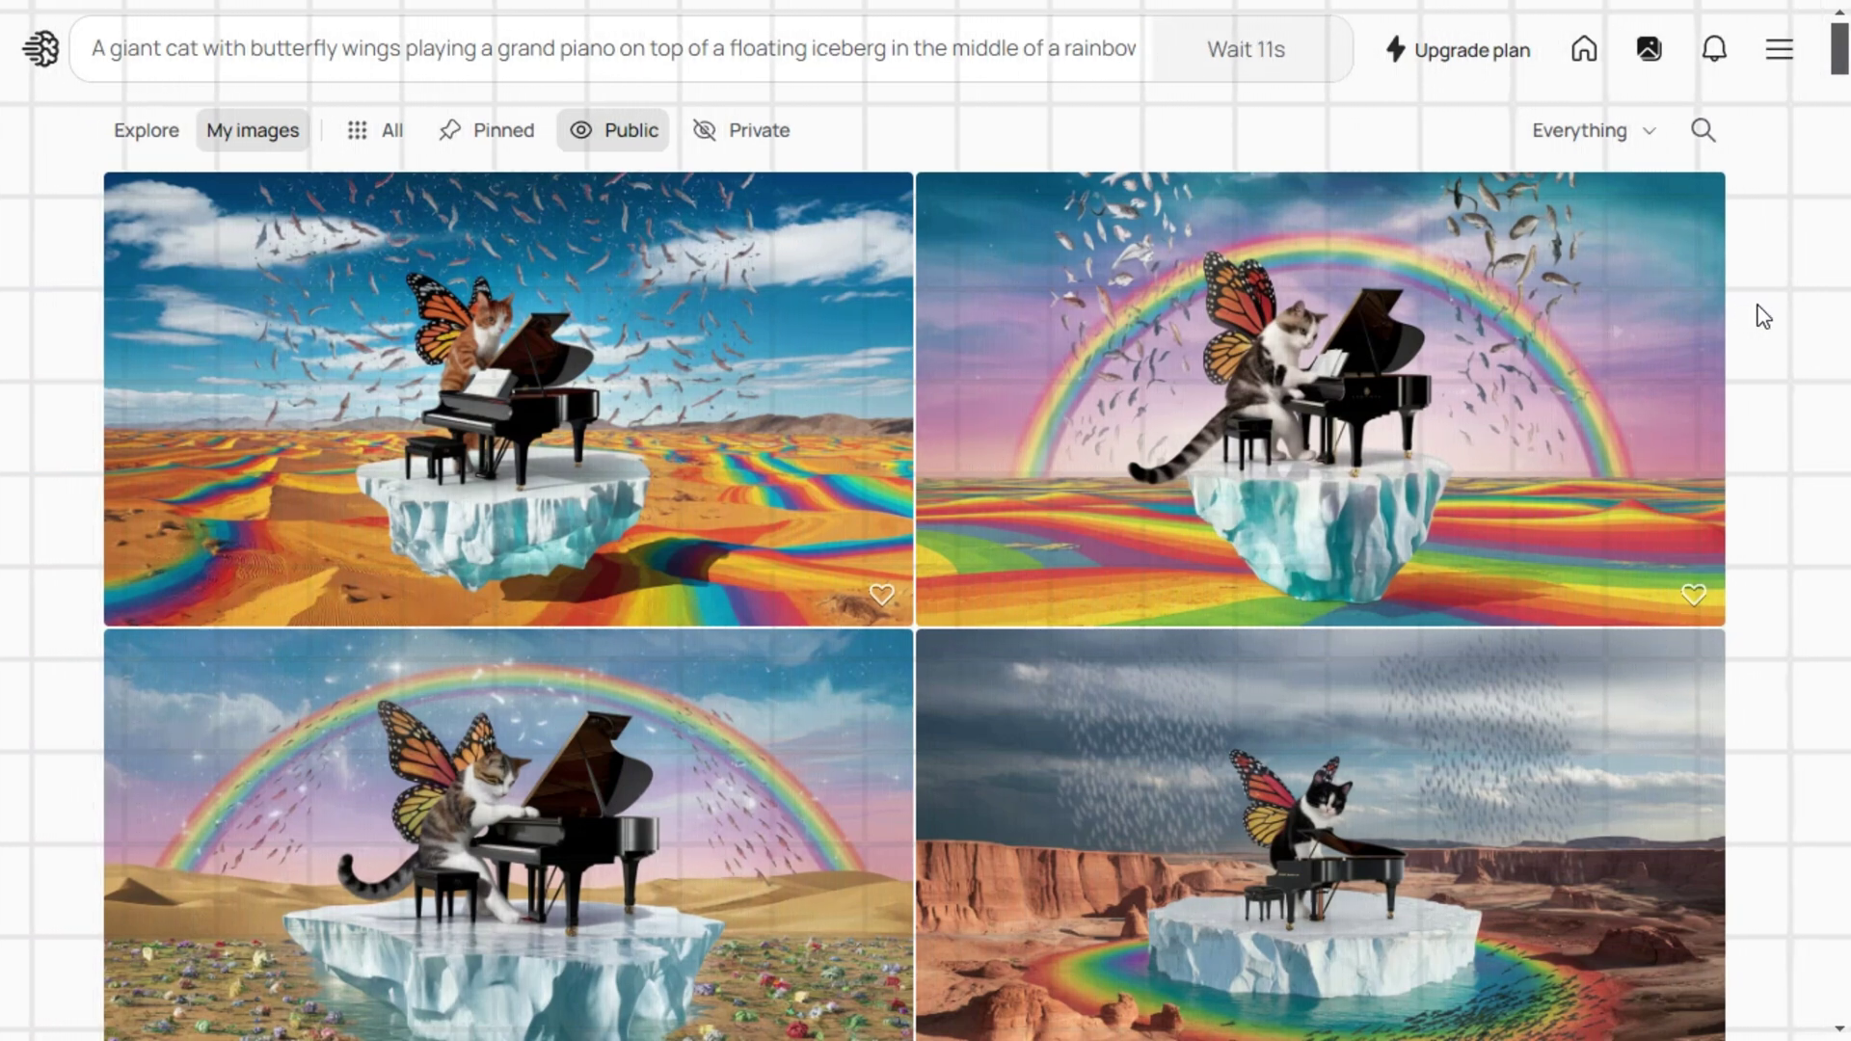
# - View all four generated giant cat images in turn, comparing the wings, piano, iceberg, rainbow desert and raining fish with the prompt
pyautogui.scroll(-2, 432, 432)
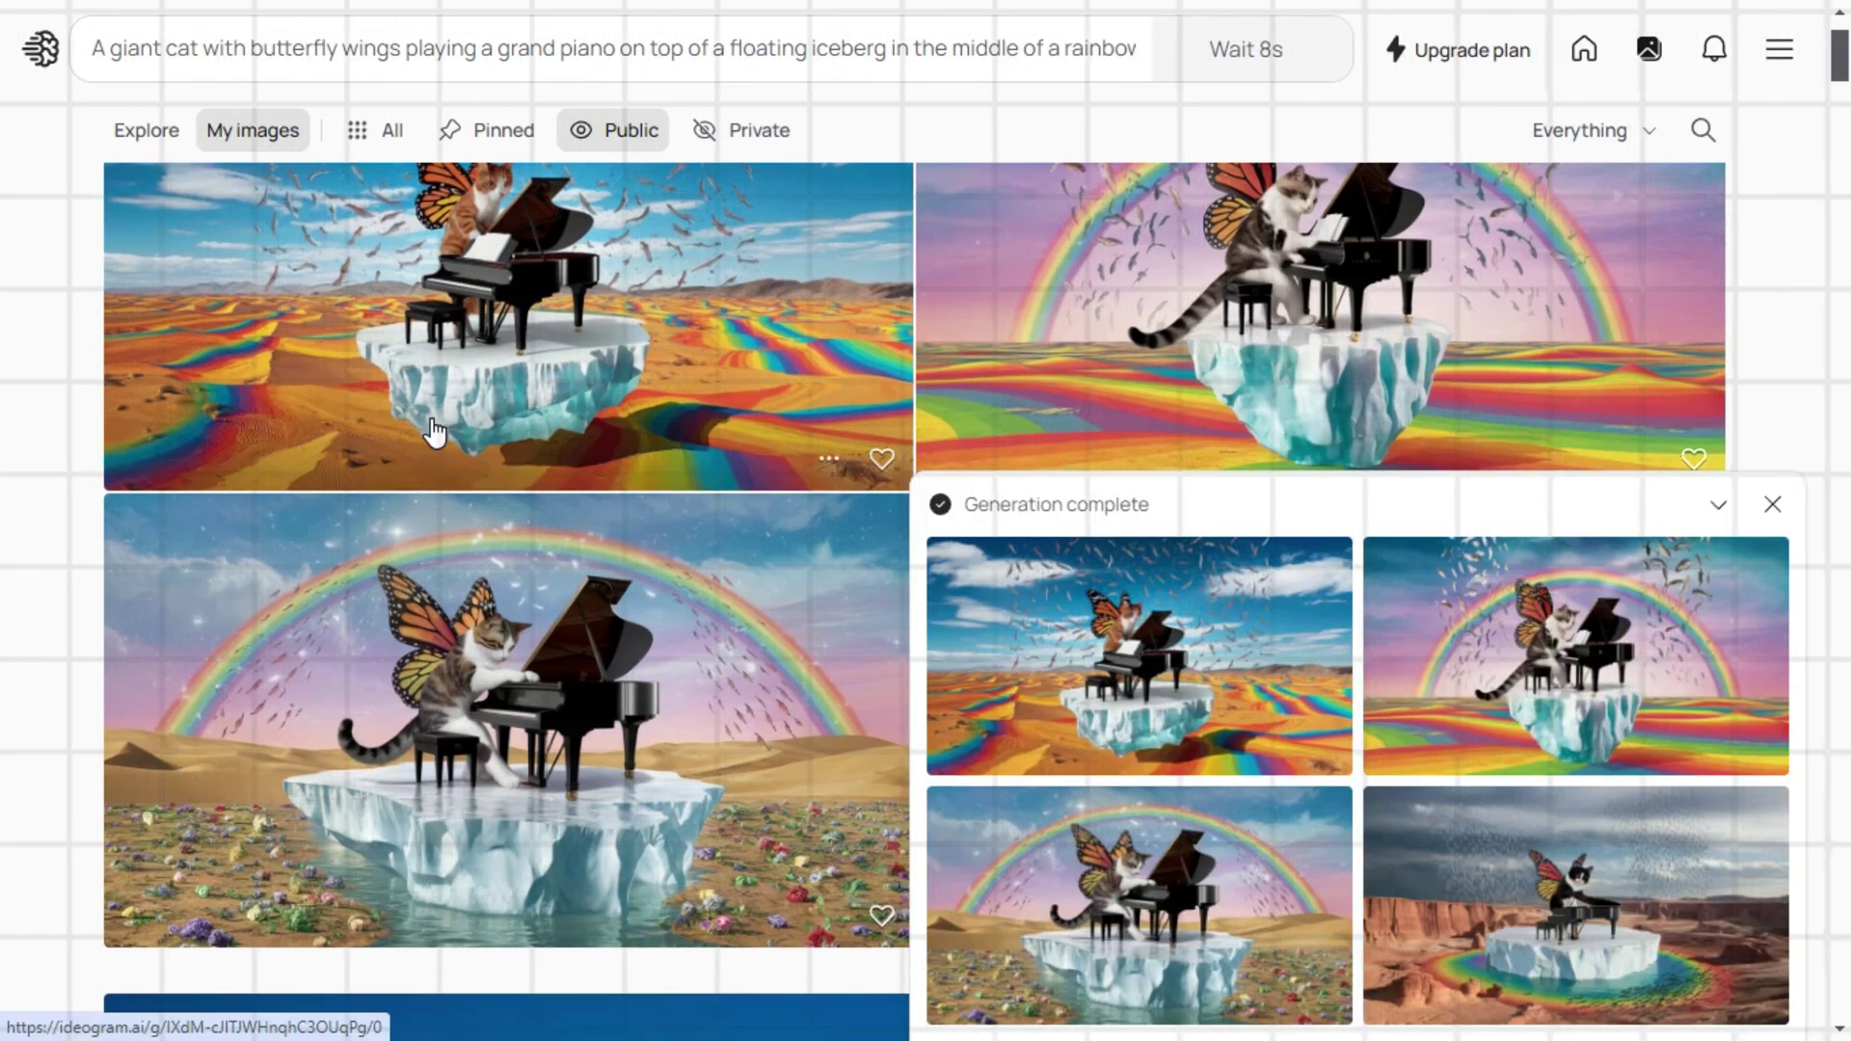
pyautogui.click(424, 331)
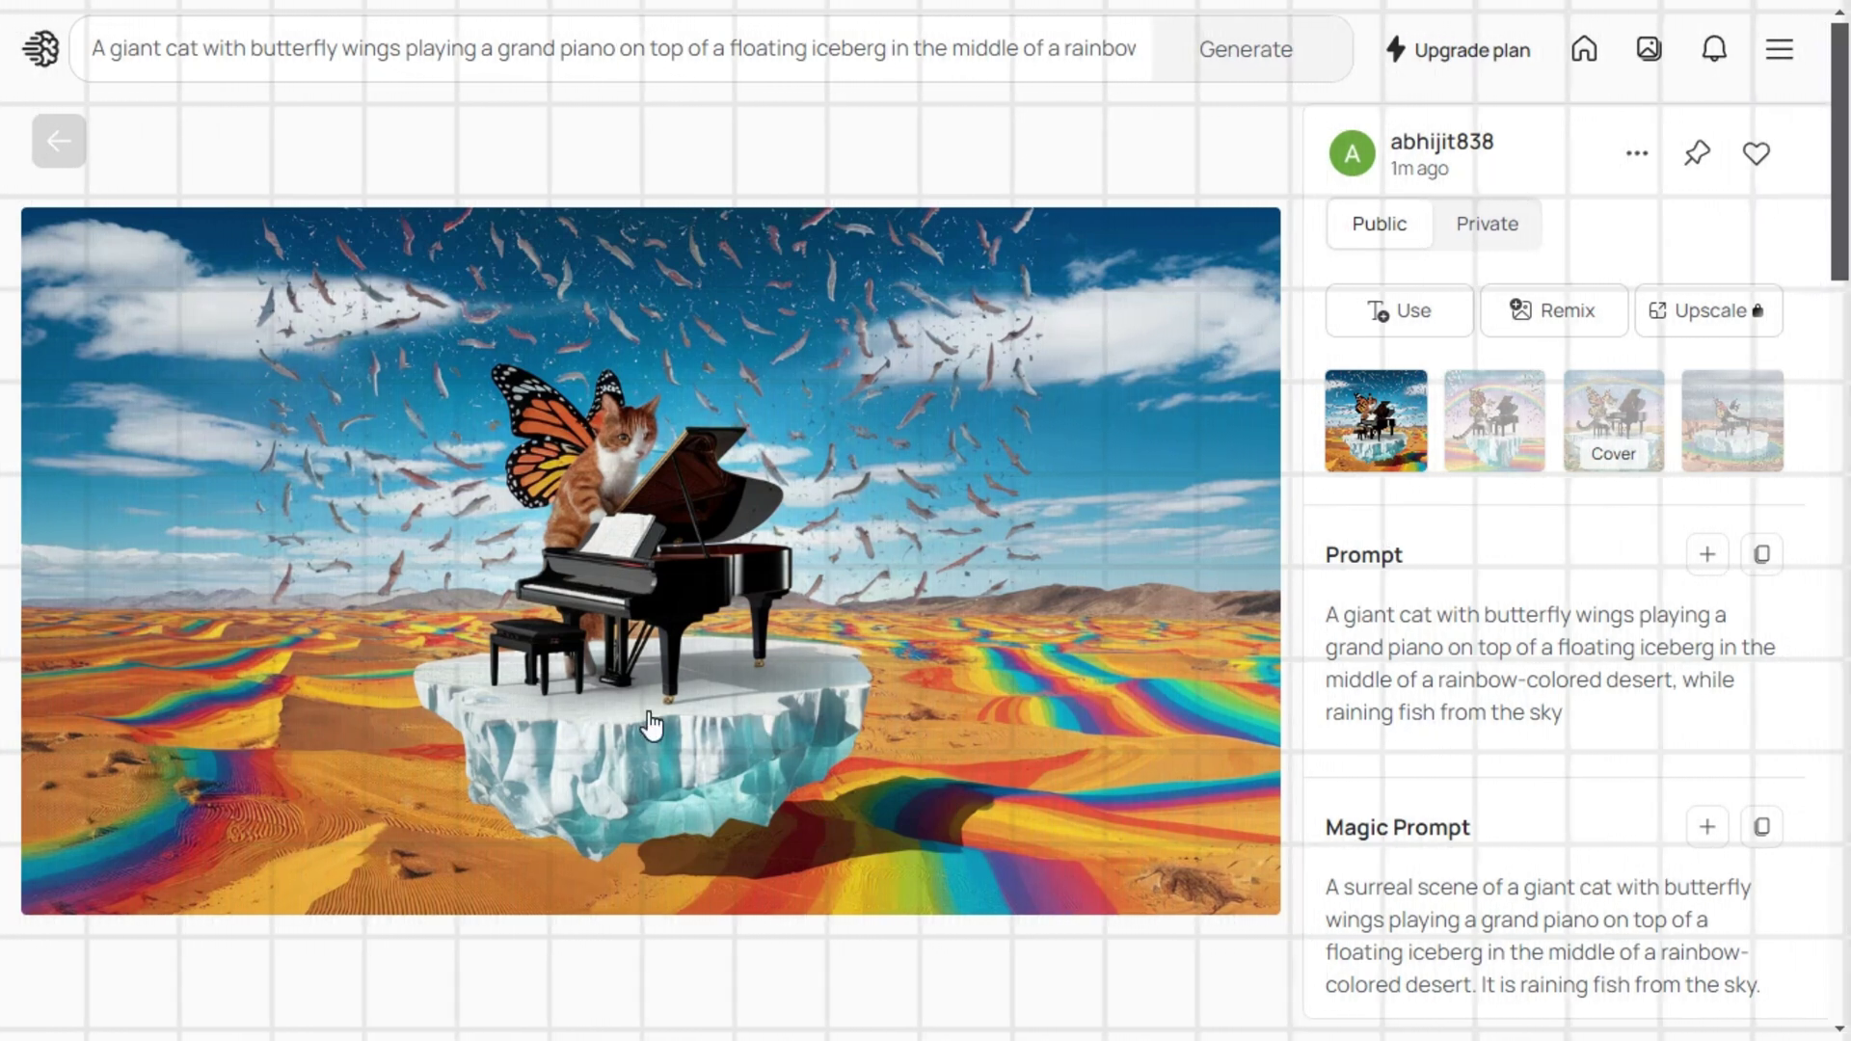
pyautogui.click(1247, 751)
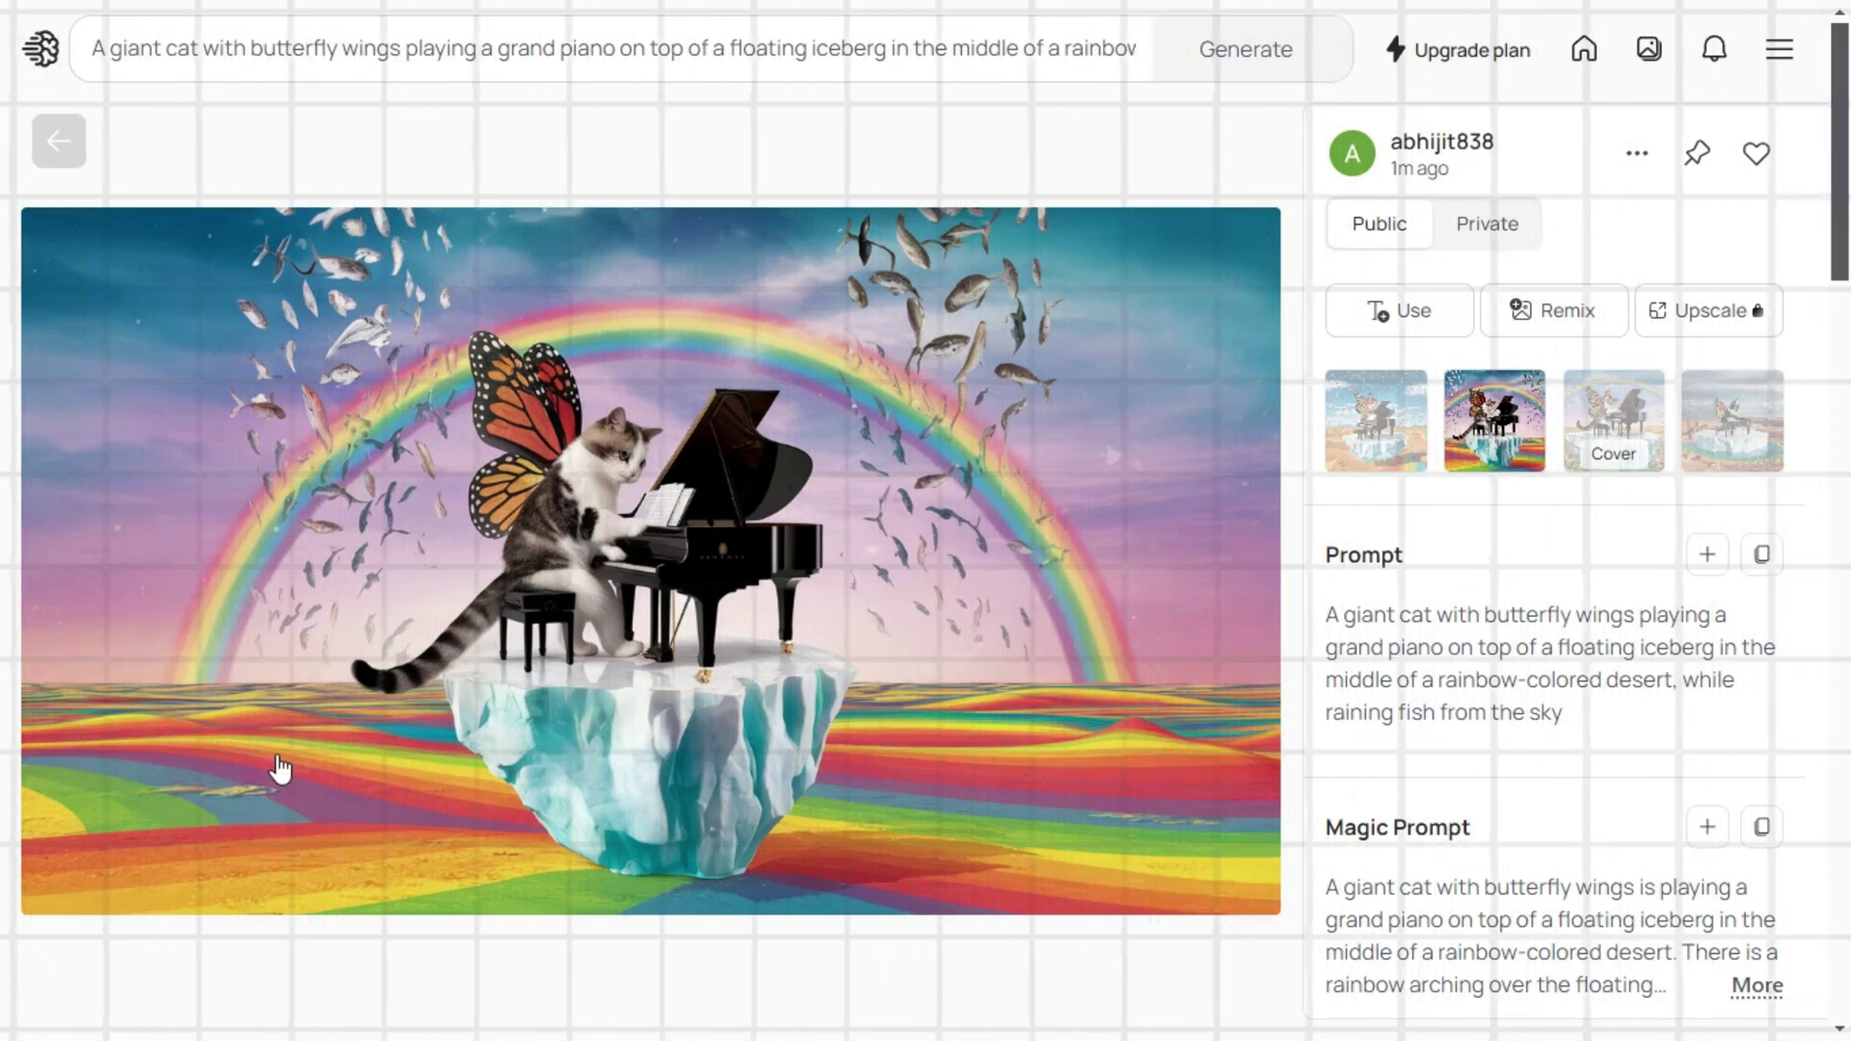
pyautogui.press('Right')
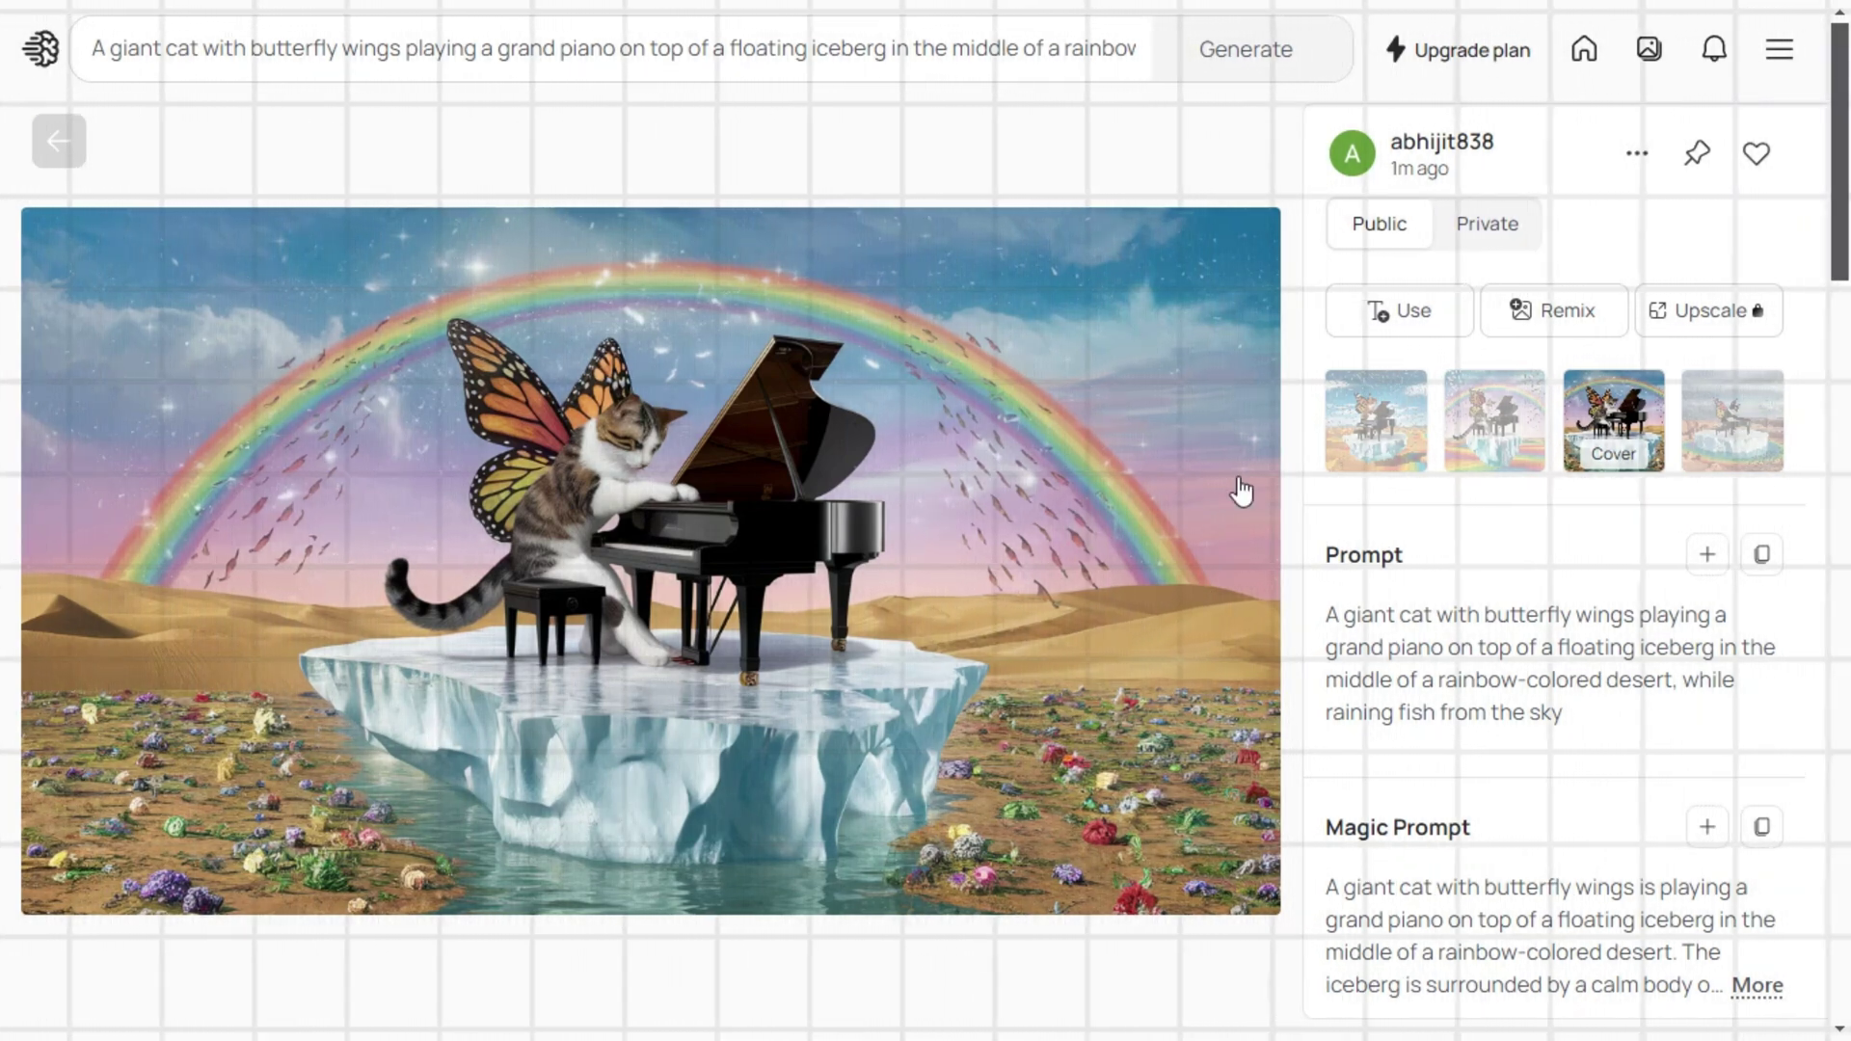
pyautogui.press('Right')
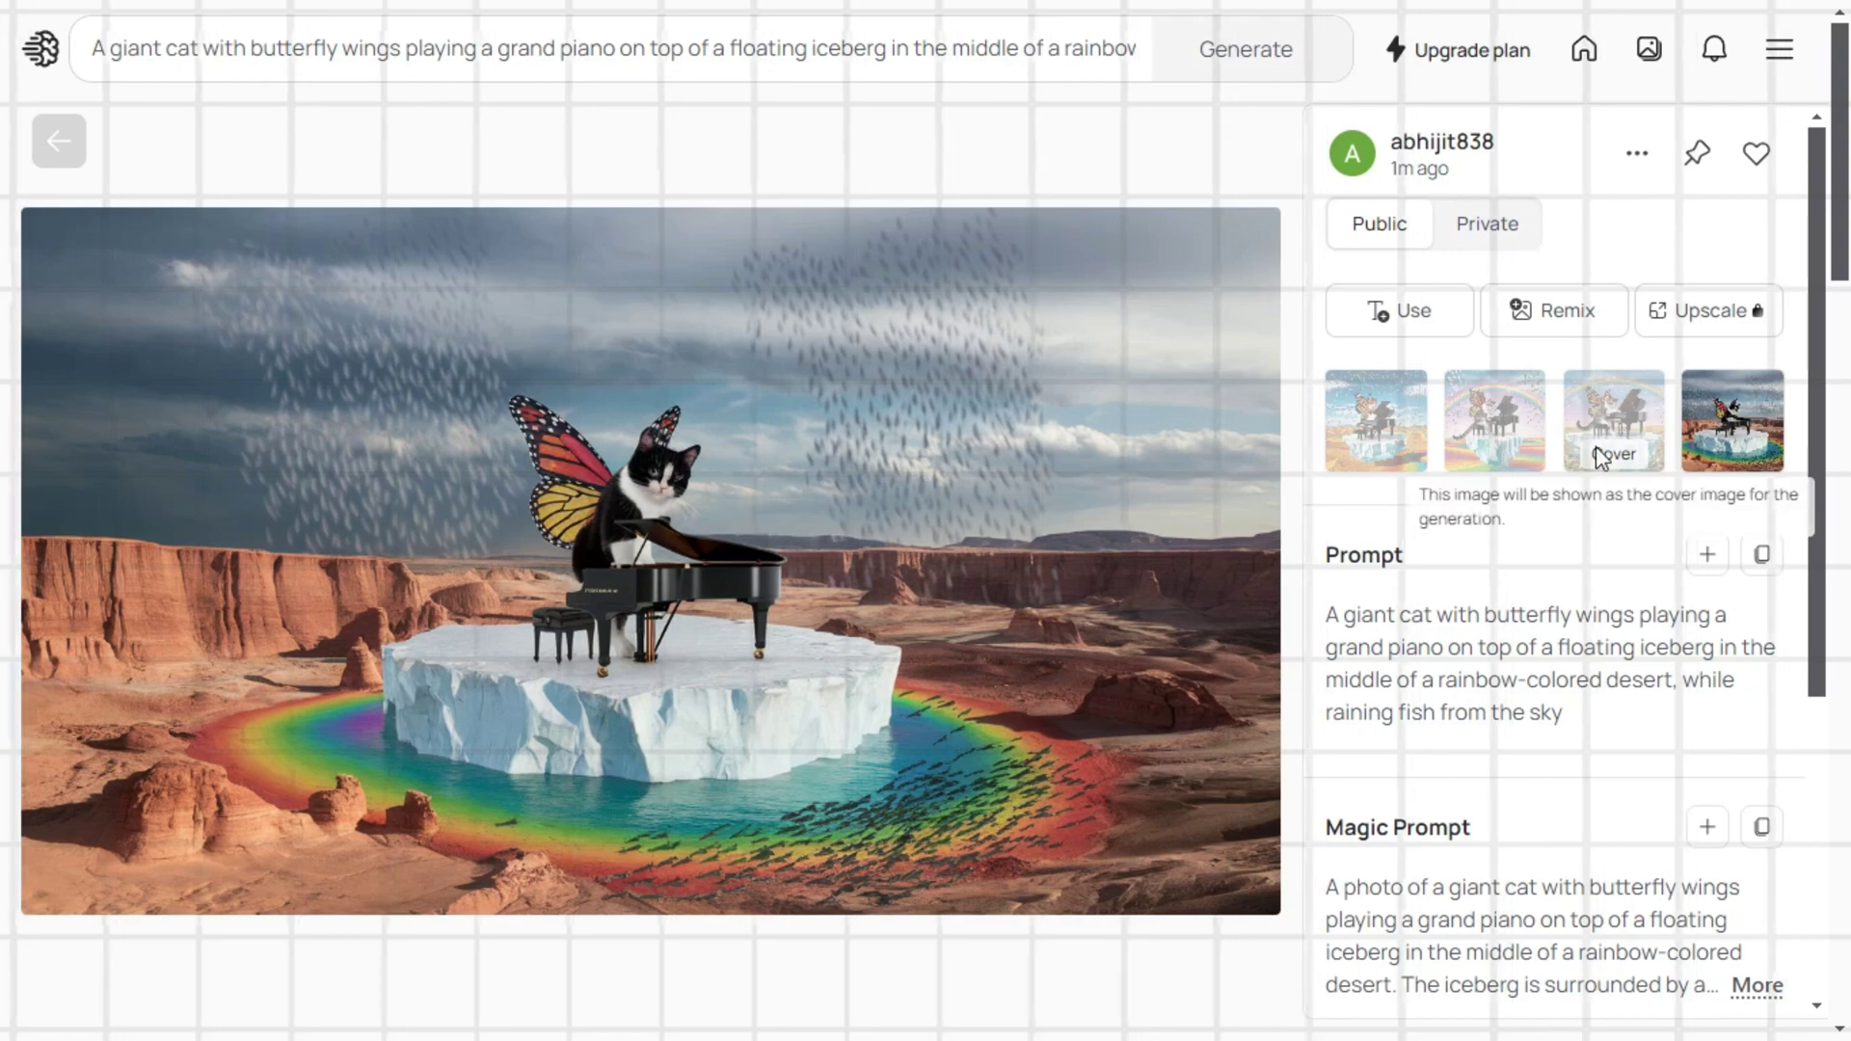
pyautogui.click(1605, 416)
pyautogui.click(1494, 421)
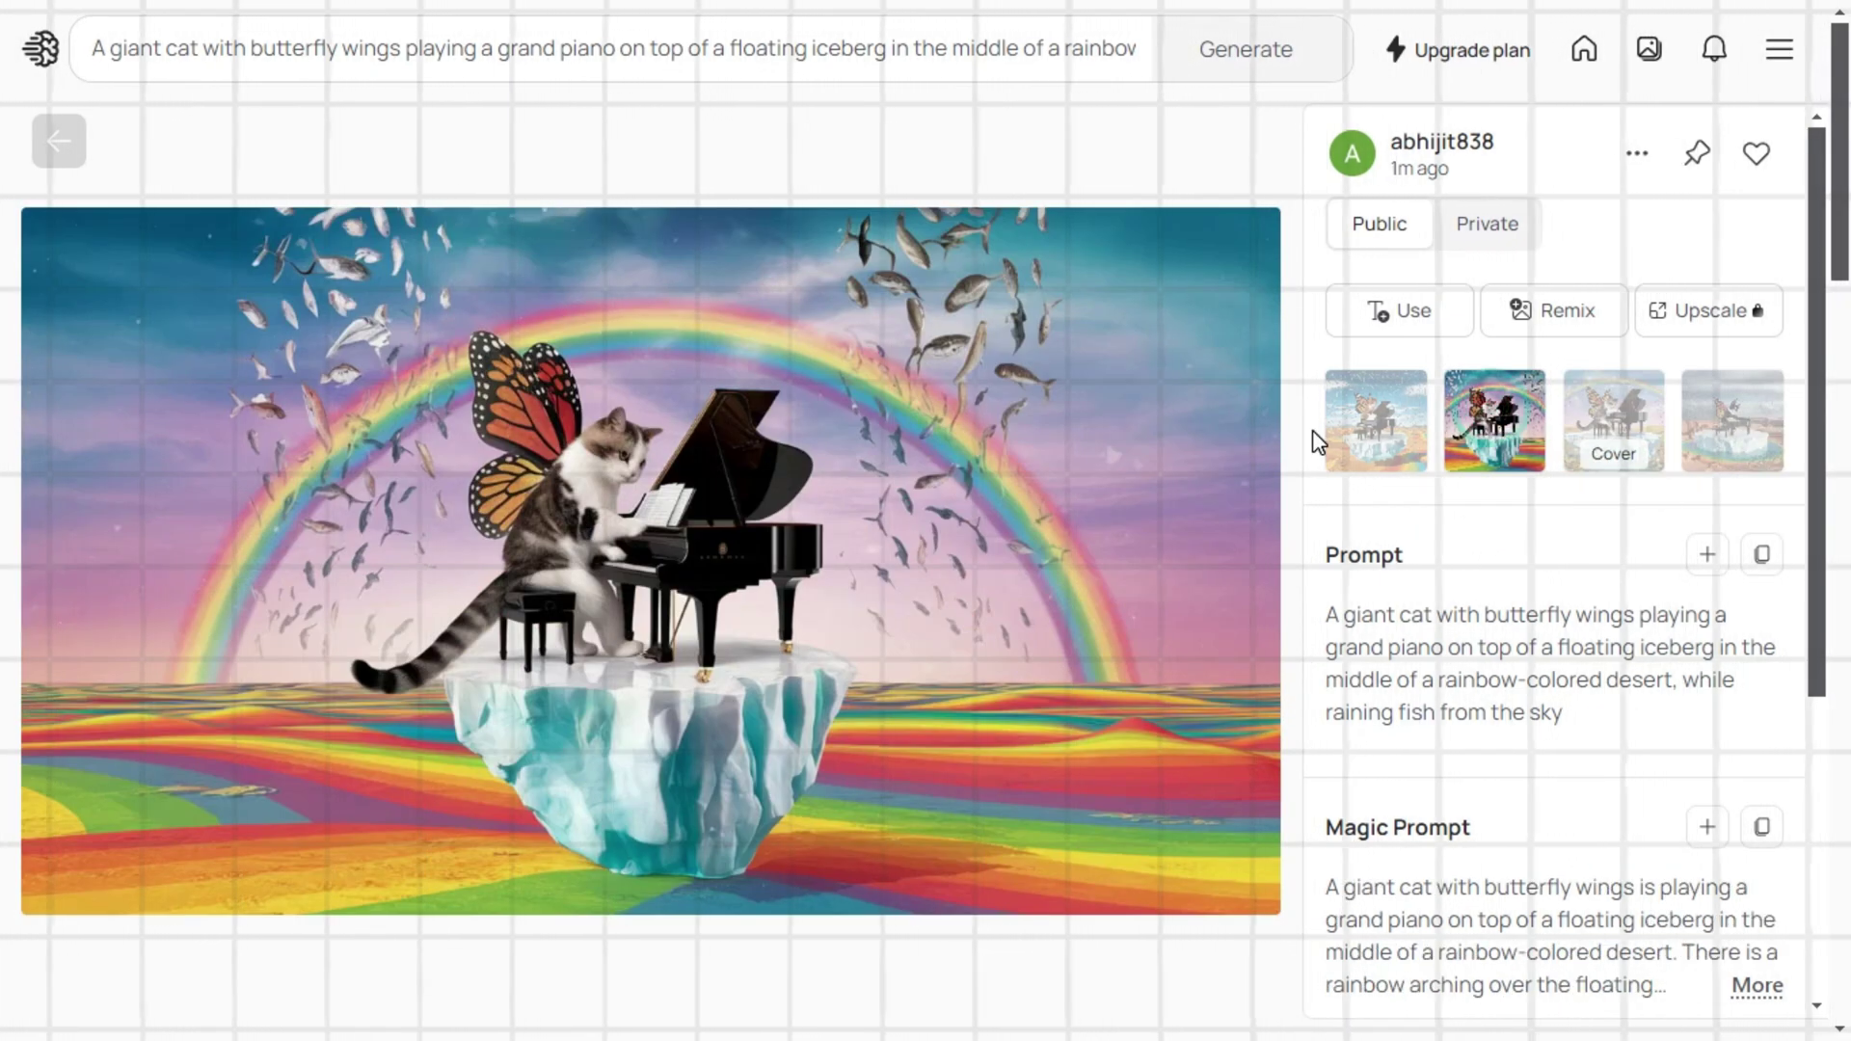
pyautogui.press('Right')
pyautogui.click(1381, 412)
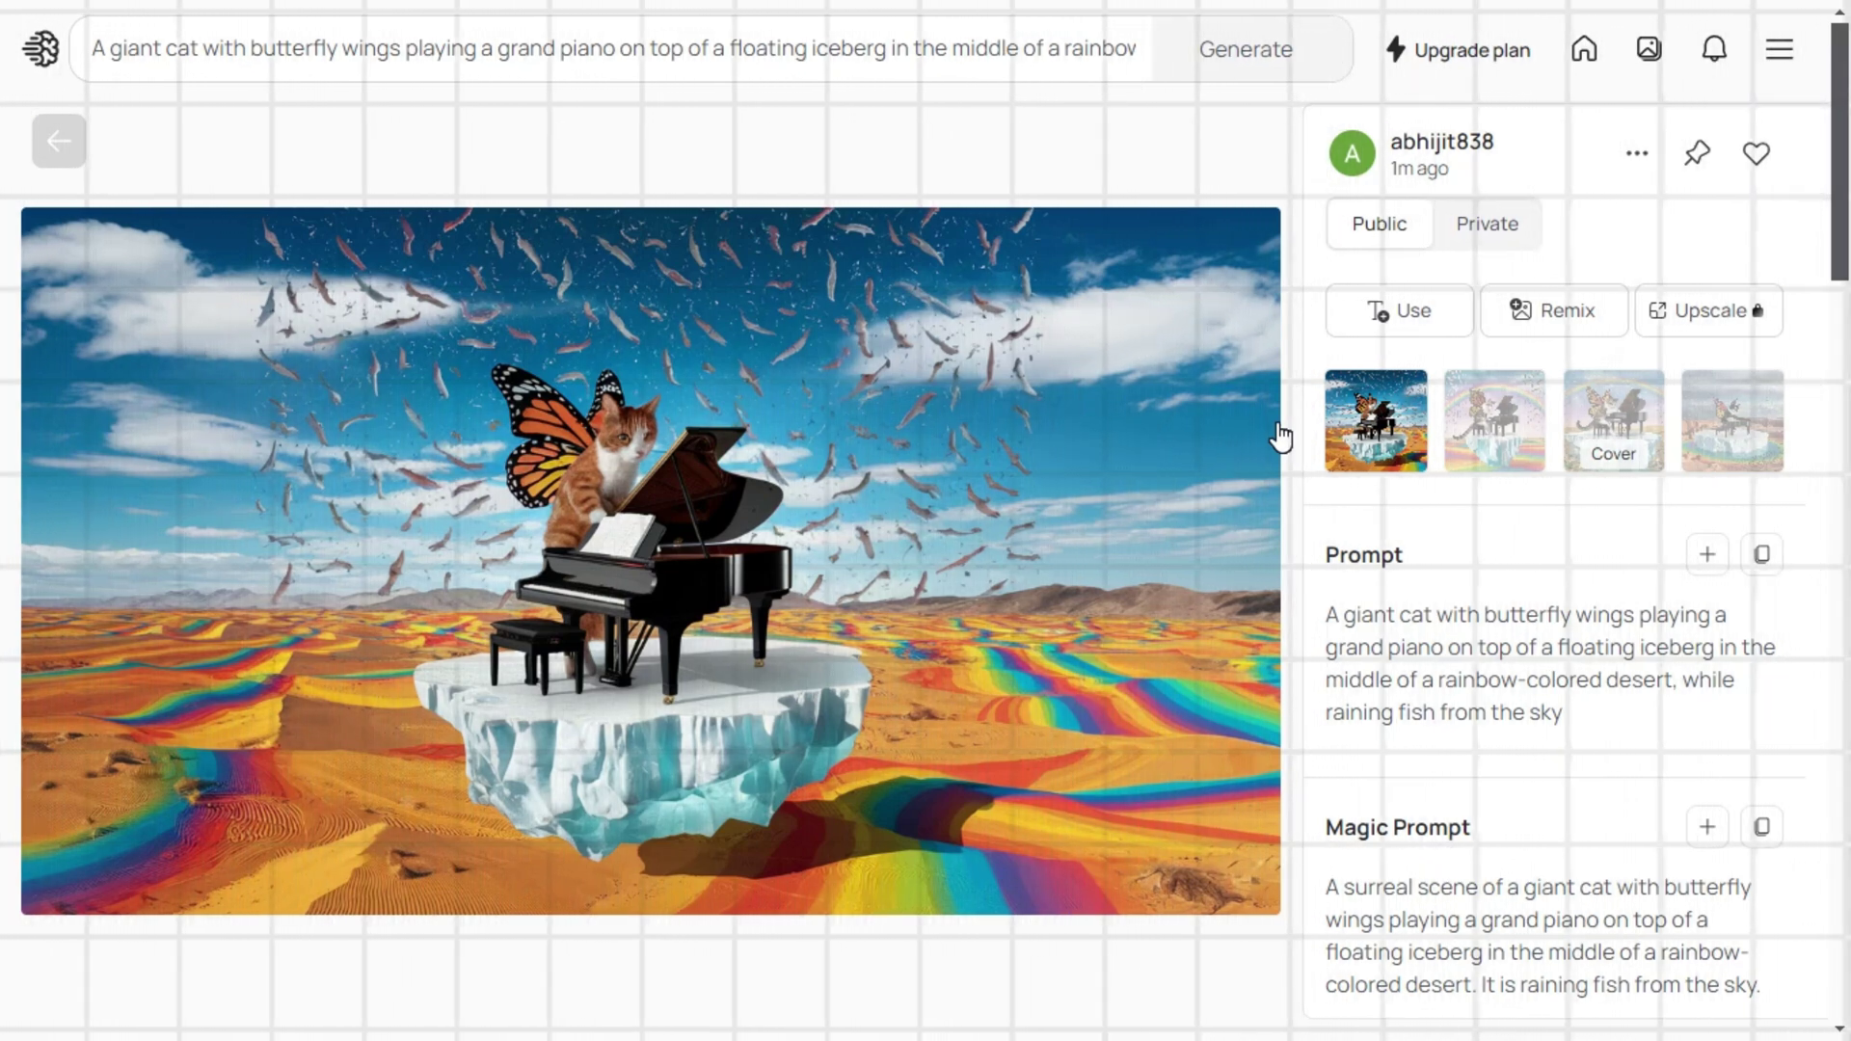
# - Check the account's remaining daily credits and return to the image gallery
pyautogui.click(1778, 49)
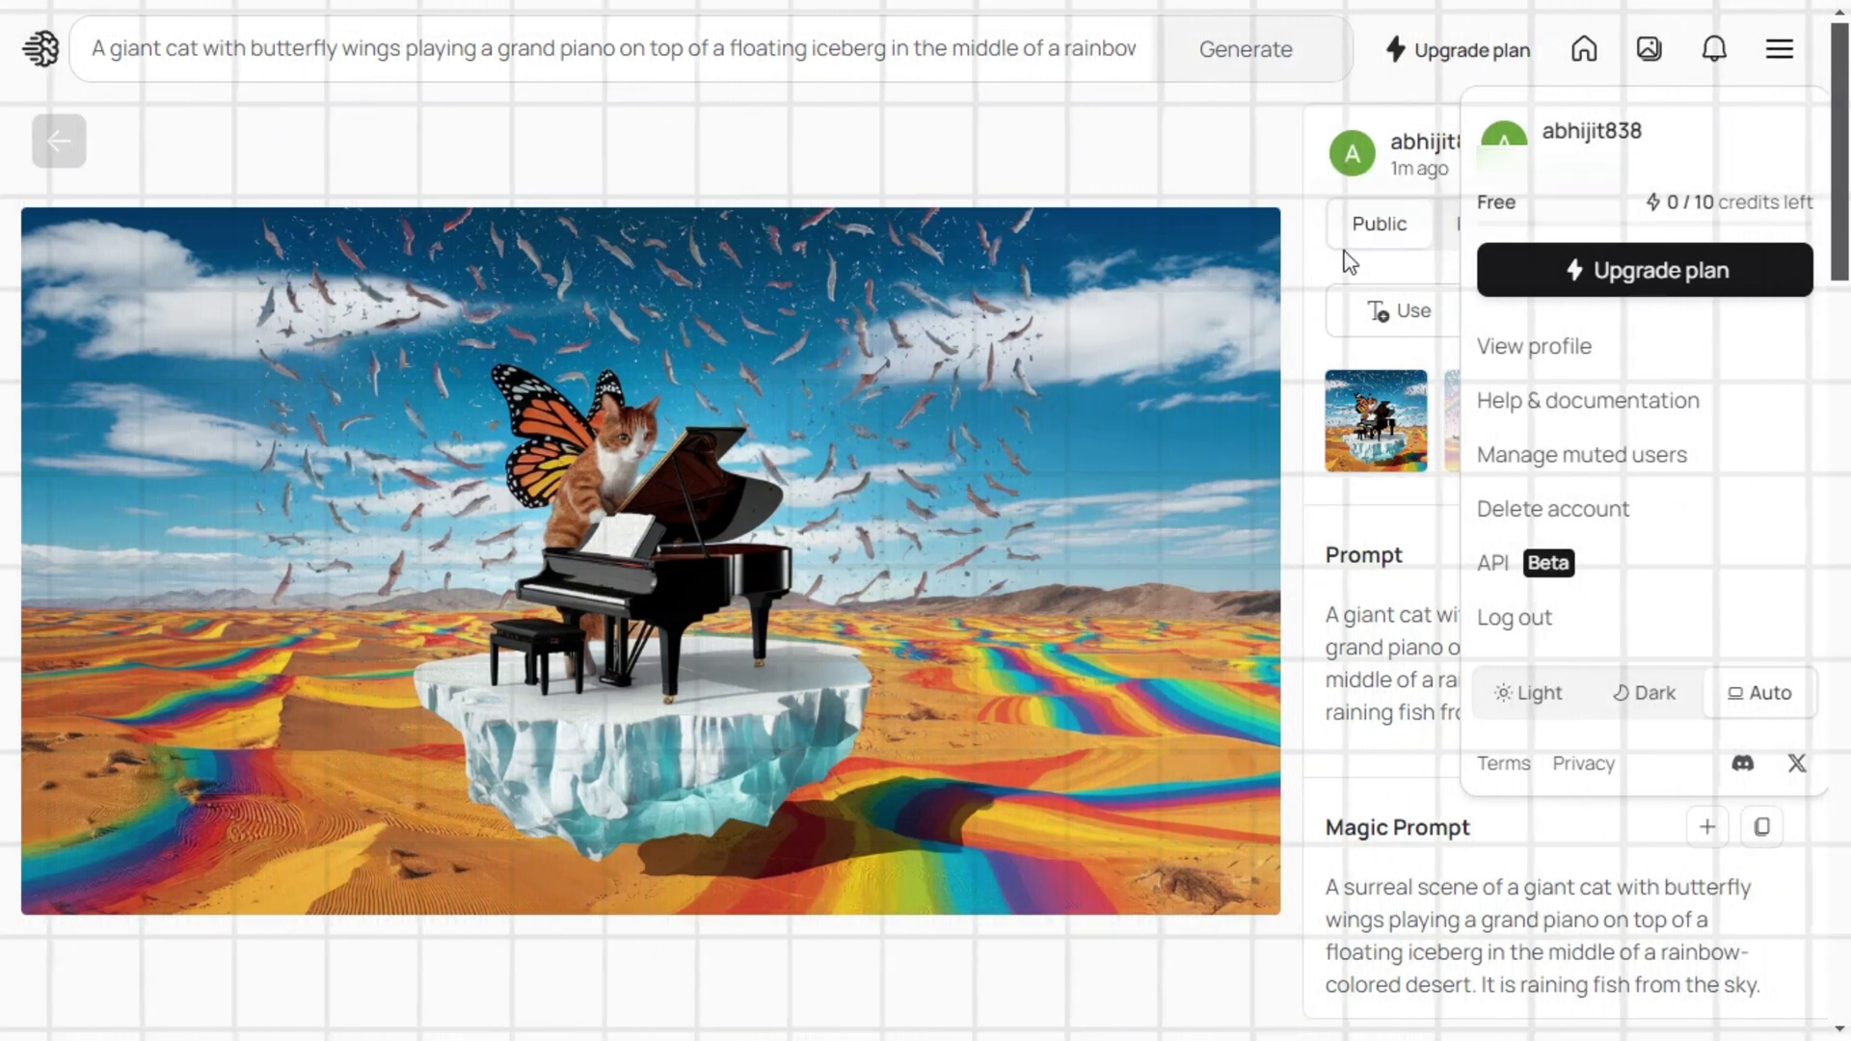
pyautogui.click(1352, 260)
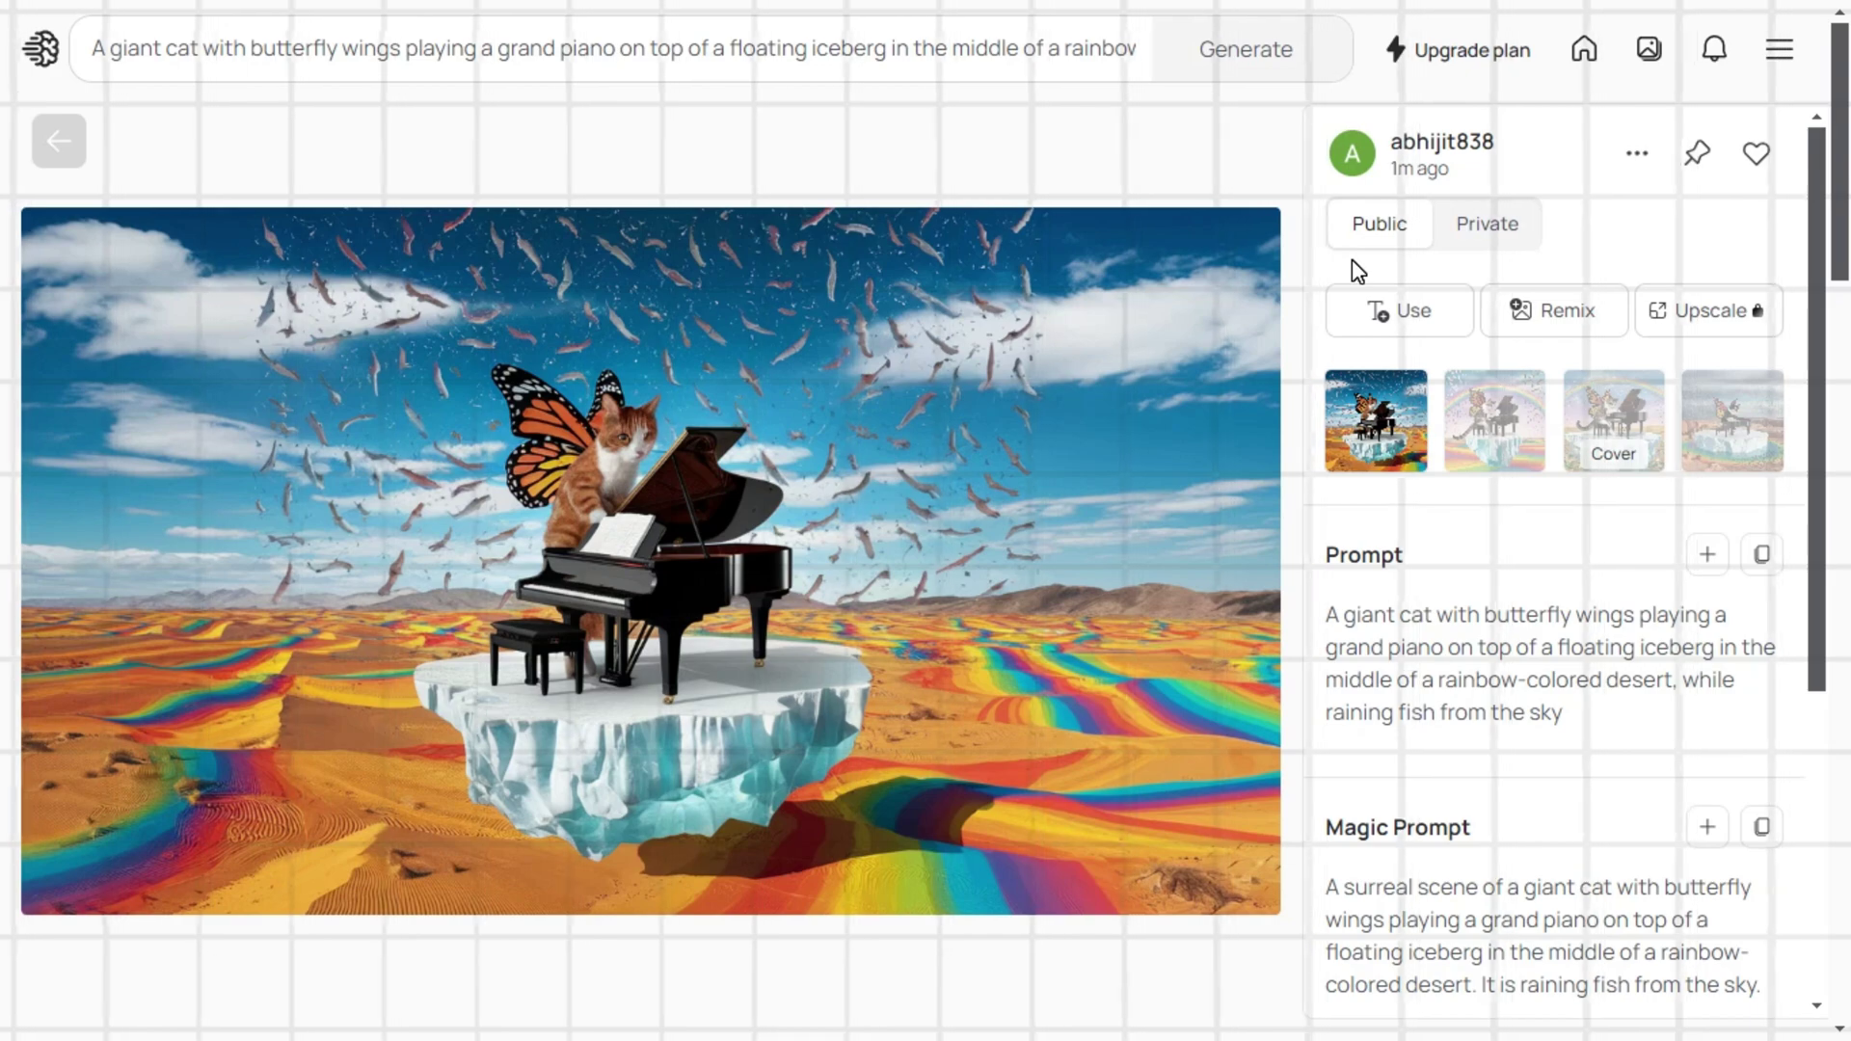
pyautogui.click(58, 152)
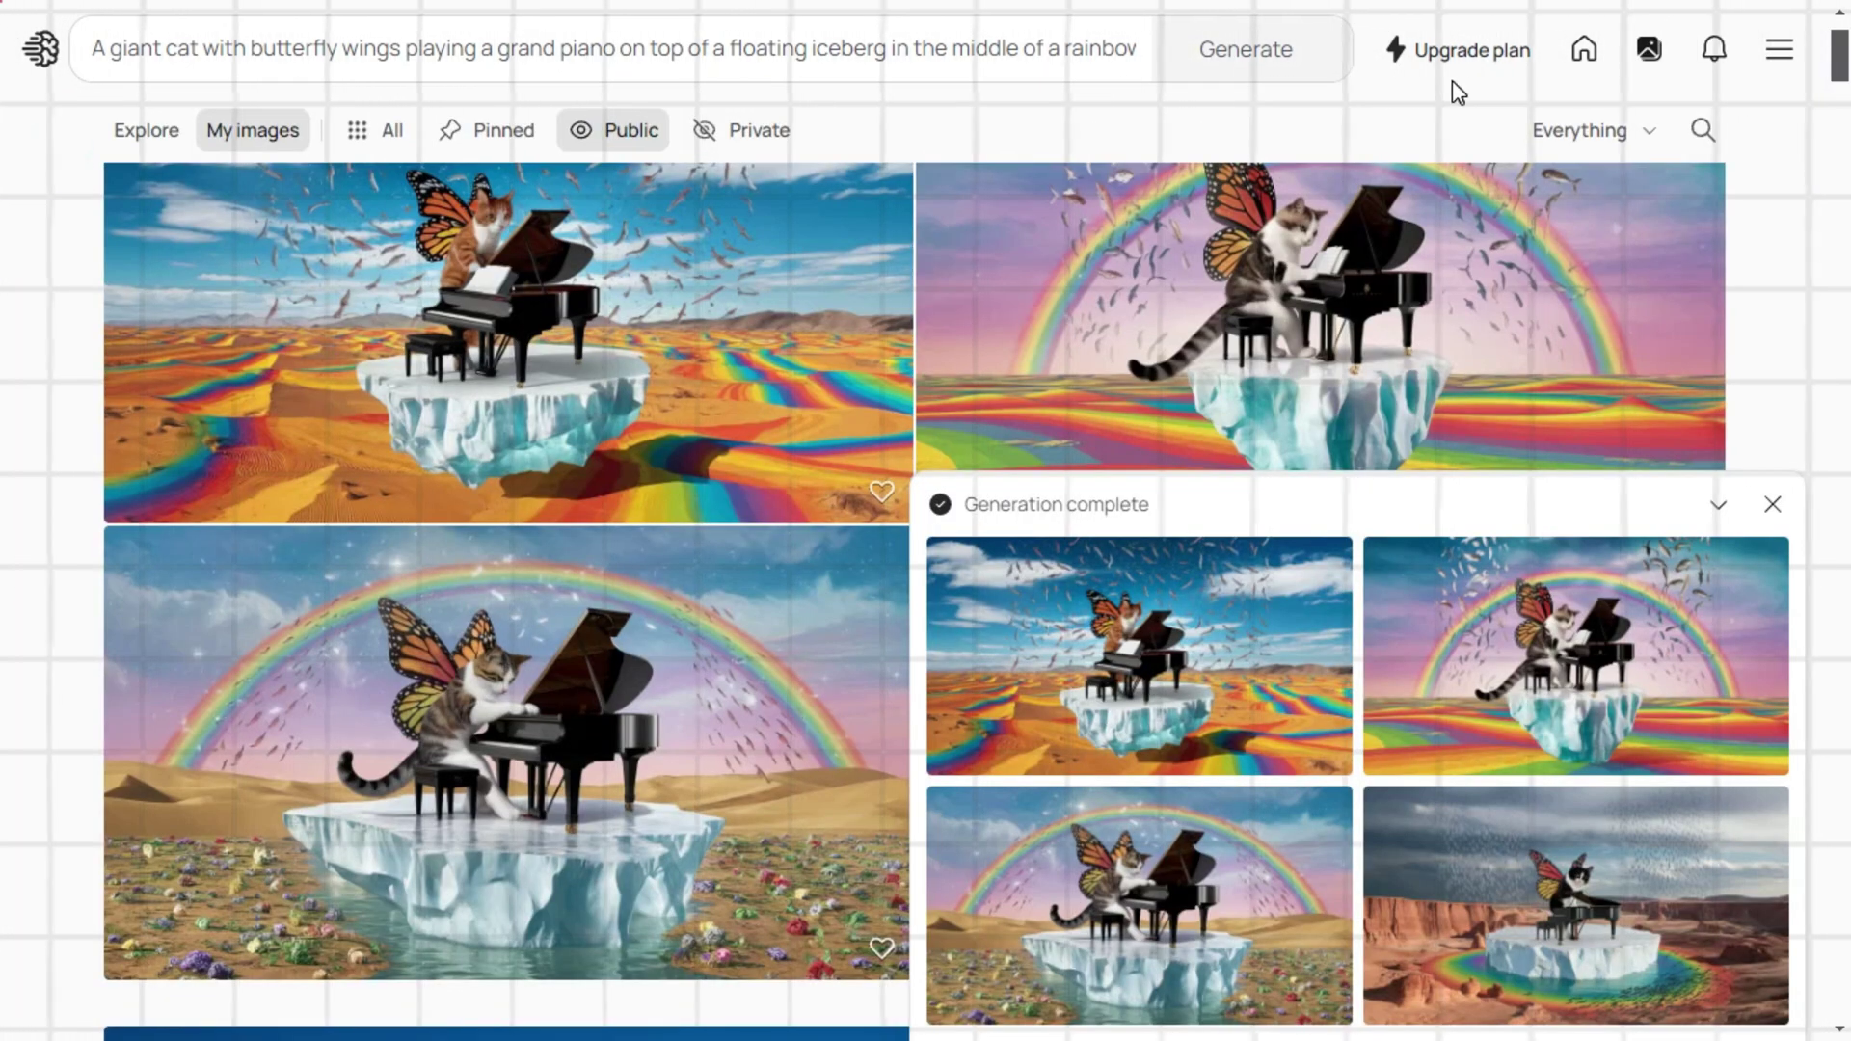
# - Open the subscription plans page and read through the features included in the Free plan
pyautogui.click(1453, 58)
pyautogui.scroll(-2, 131, 394)
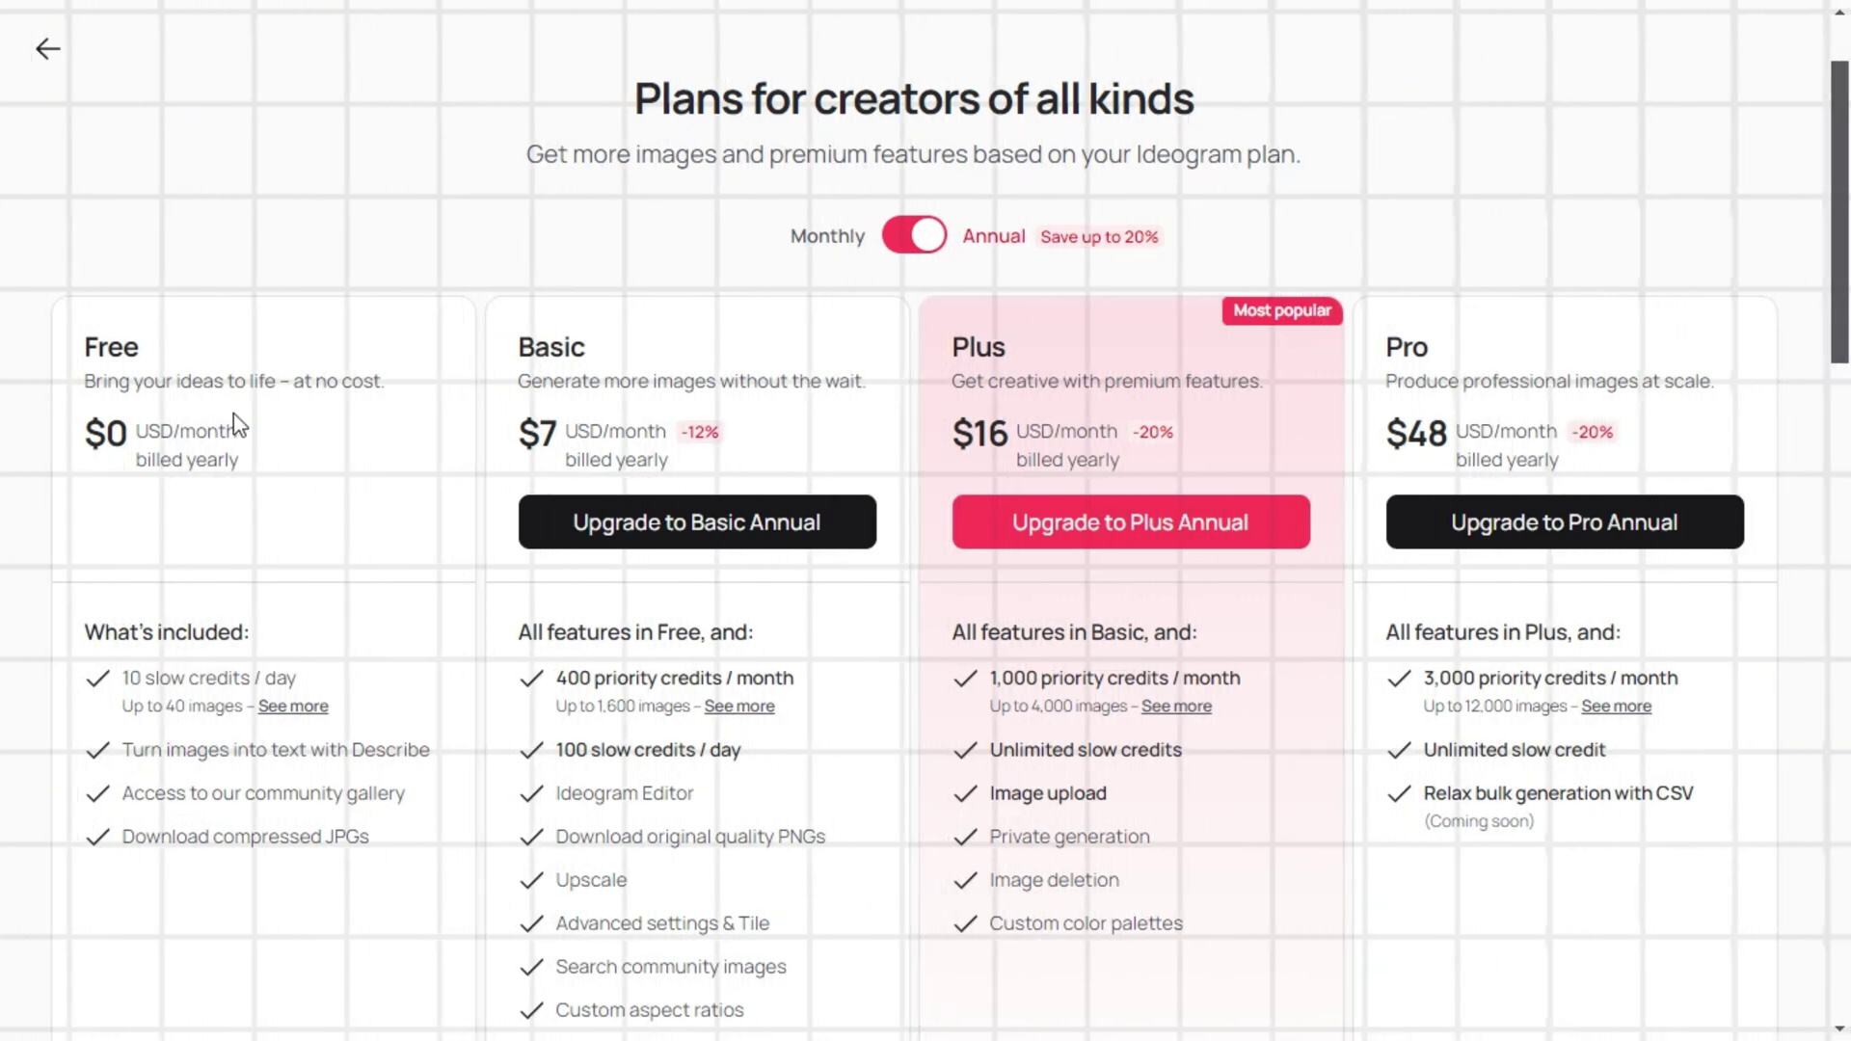
pyautogui.moveTo(134, 678); pyautogui.dragTo(392, 748)
pyautogui.click(273, 677)
pyautogui.click(236, 711)
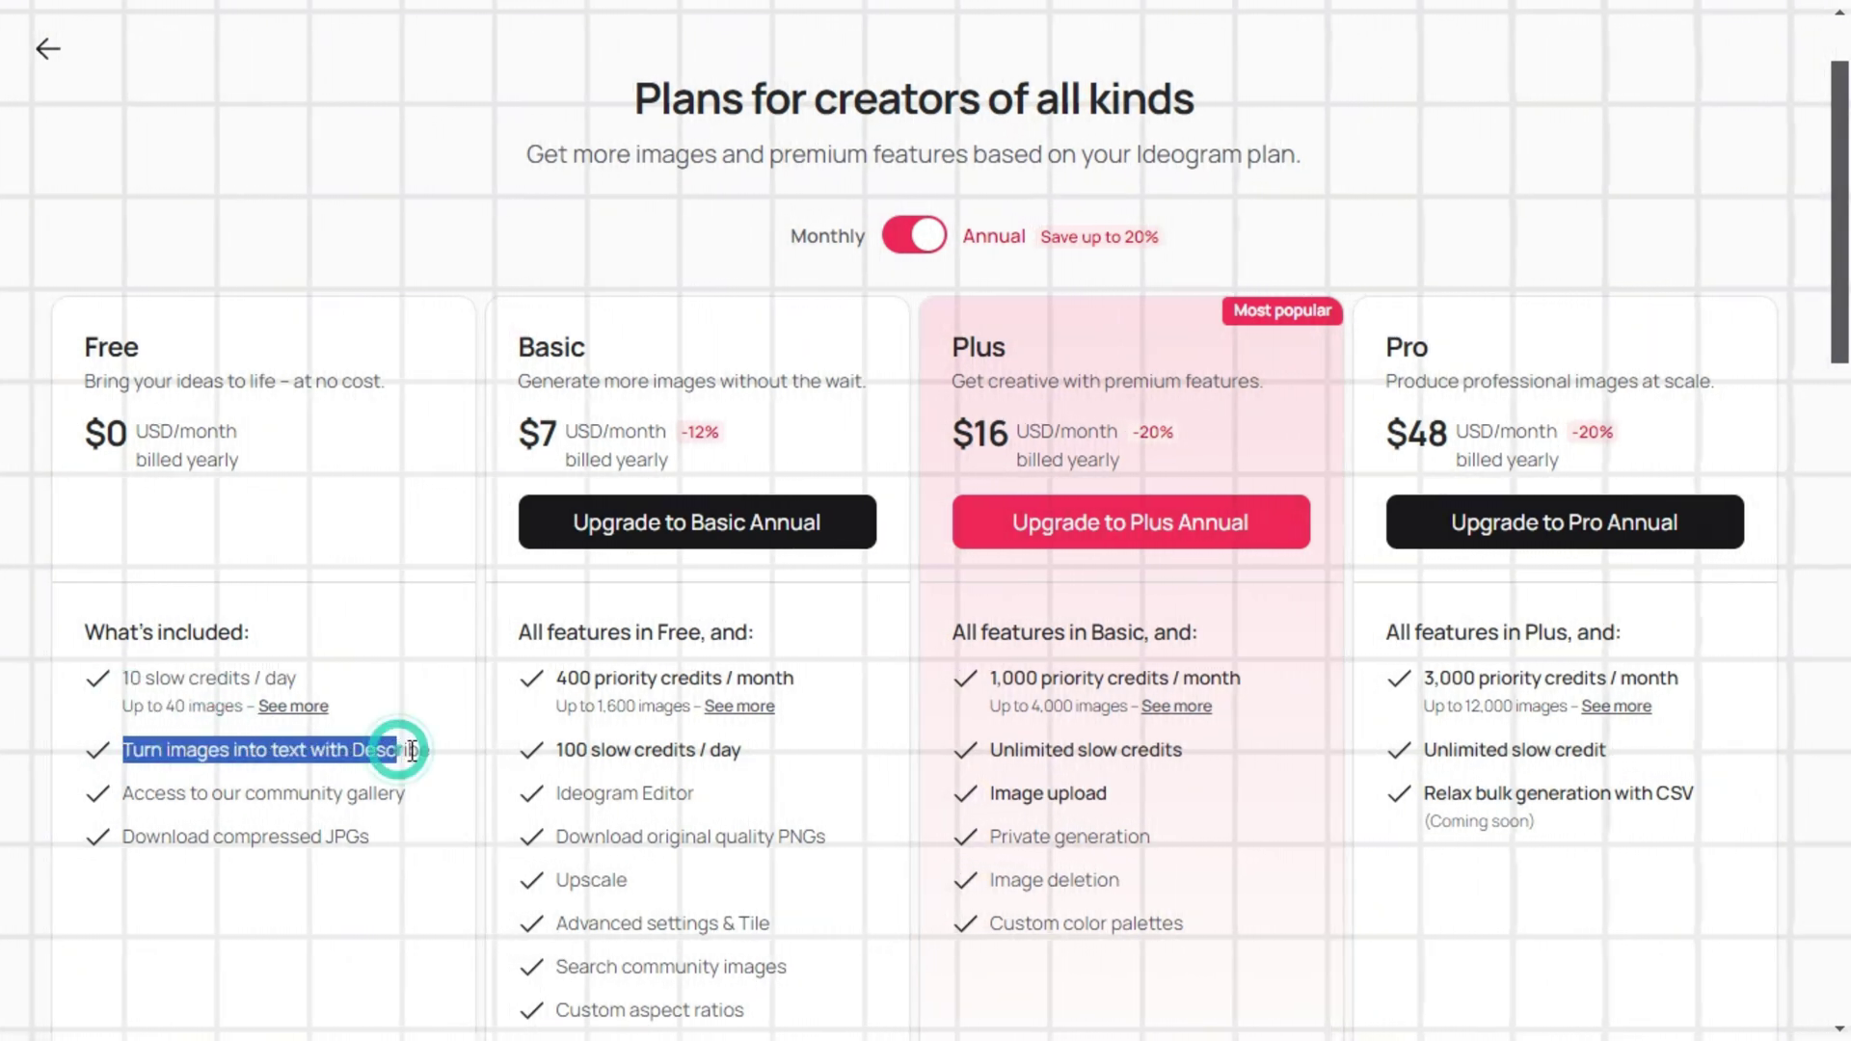
pyautogui.click(193, 748)
pyautogui.moveTo(143, 751); pyautogui.dragTo(131, 800)
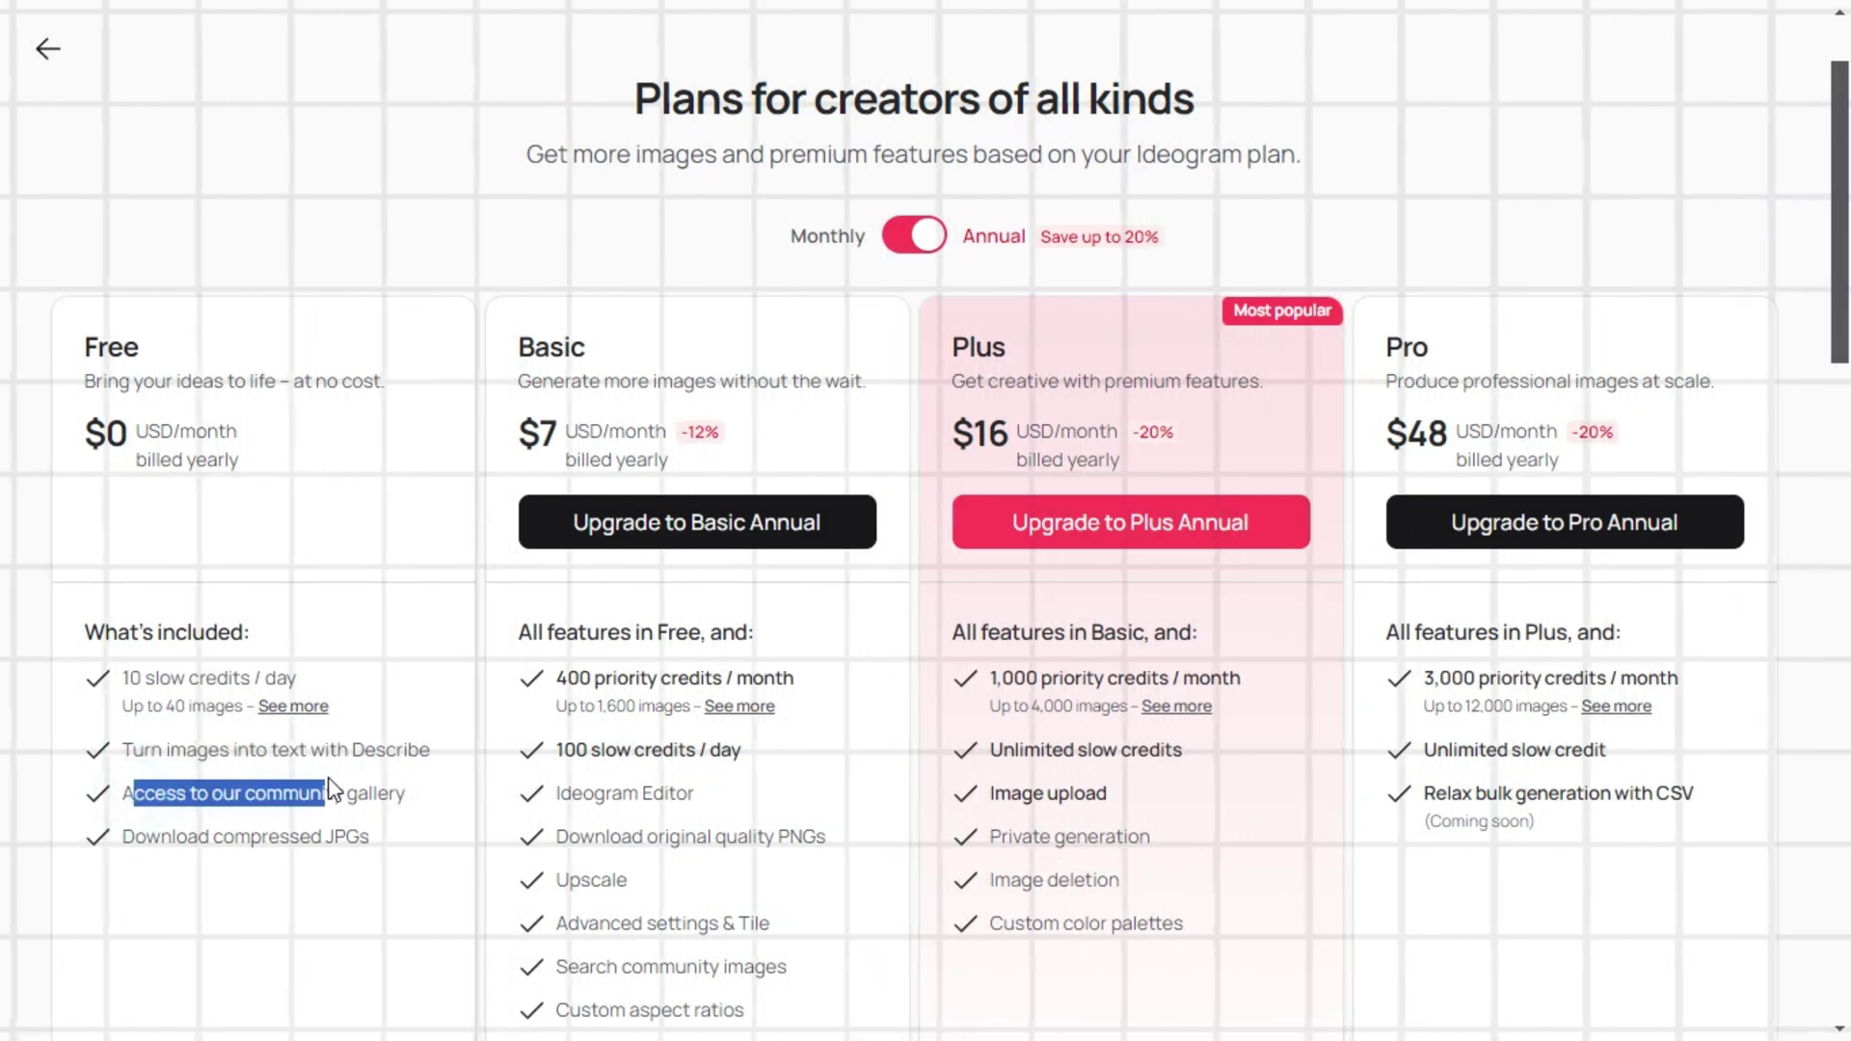
pyautogui.moveTo(328, 791); pyautogui.dragTo(405, 794)
pyautogui.click(390, 793)
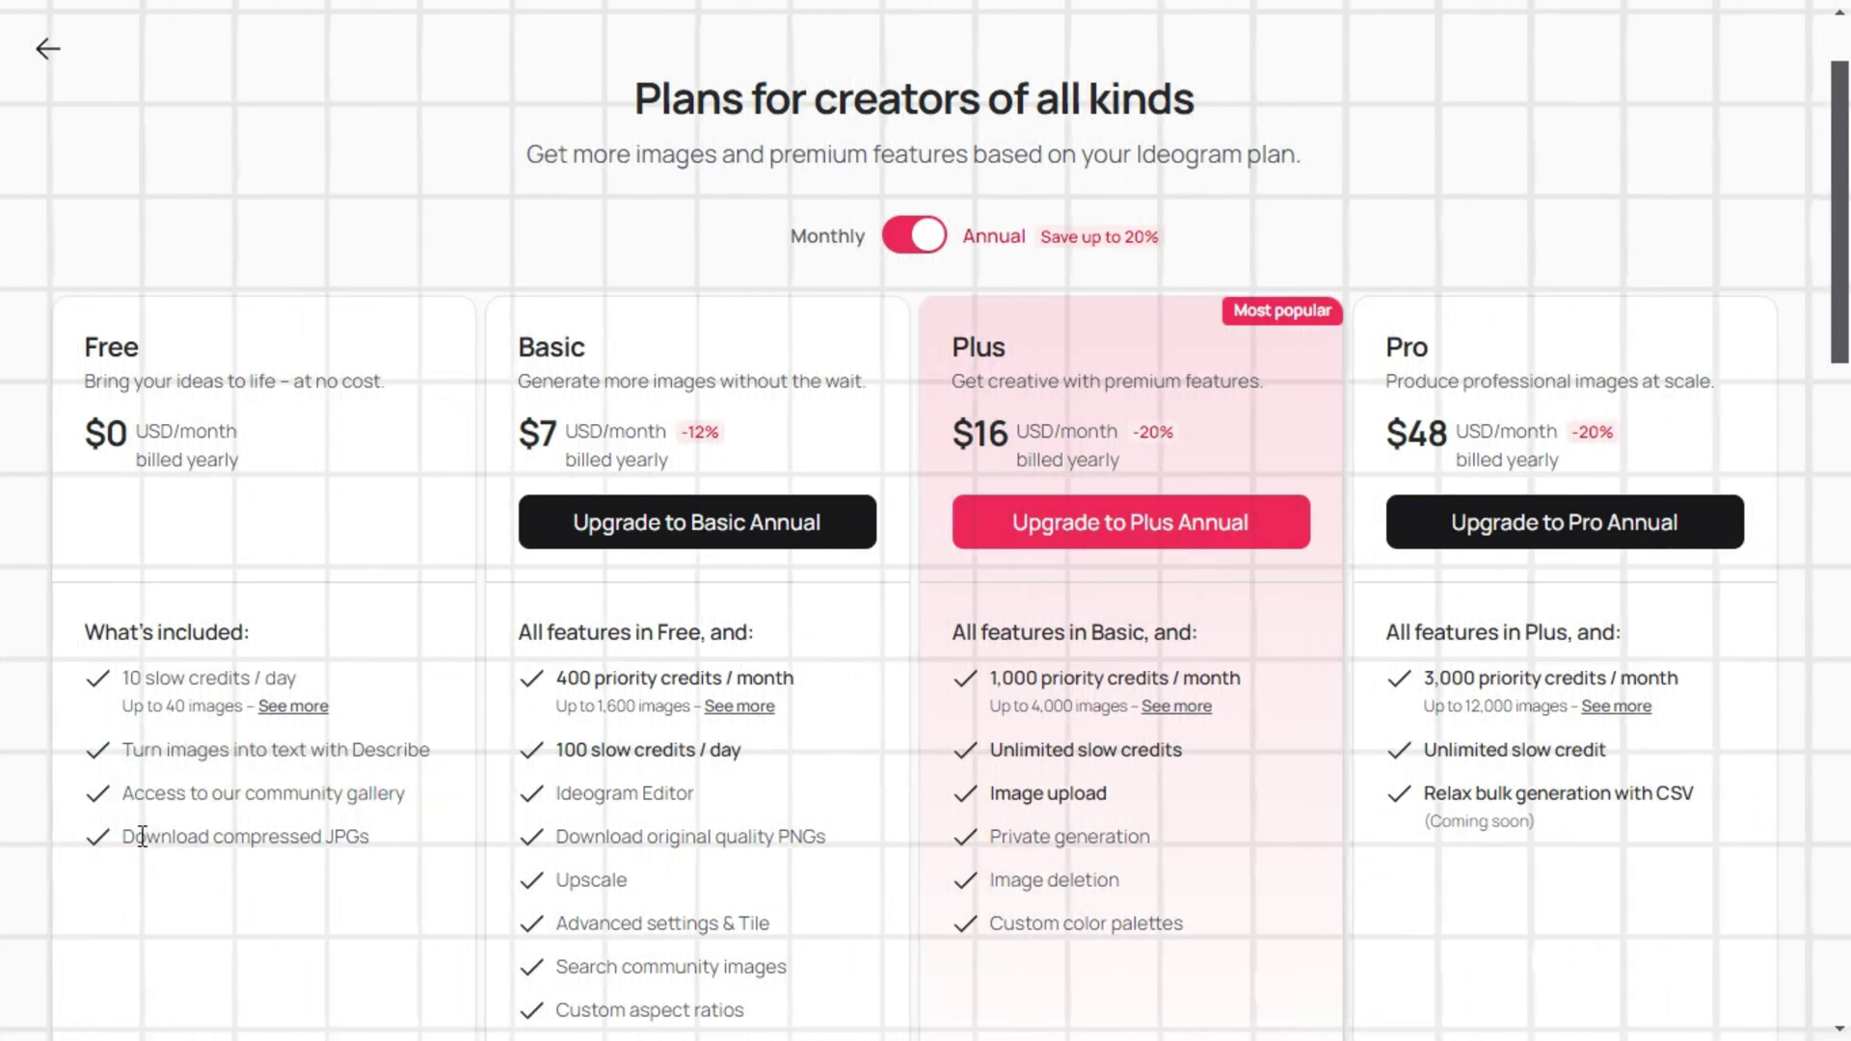
pyautogui.moveTo(142, 836); pyautogui.dragTo(323, 837)
pyautogui.click(368, 830)
pyautogui.click(372, 834)
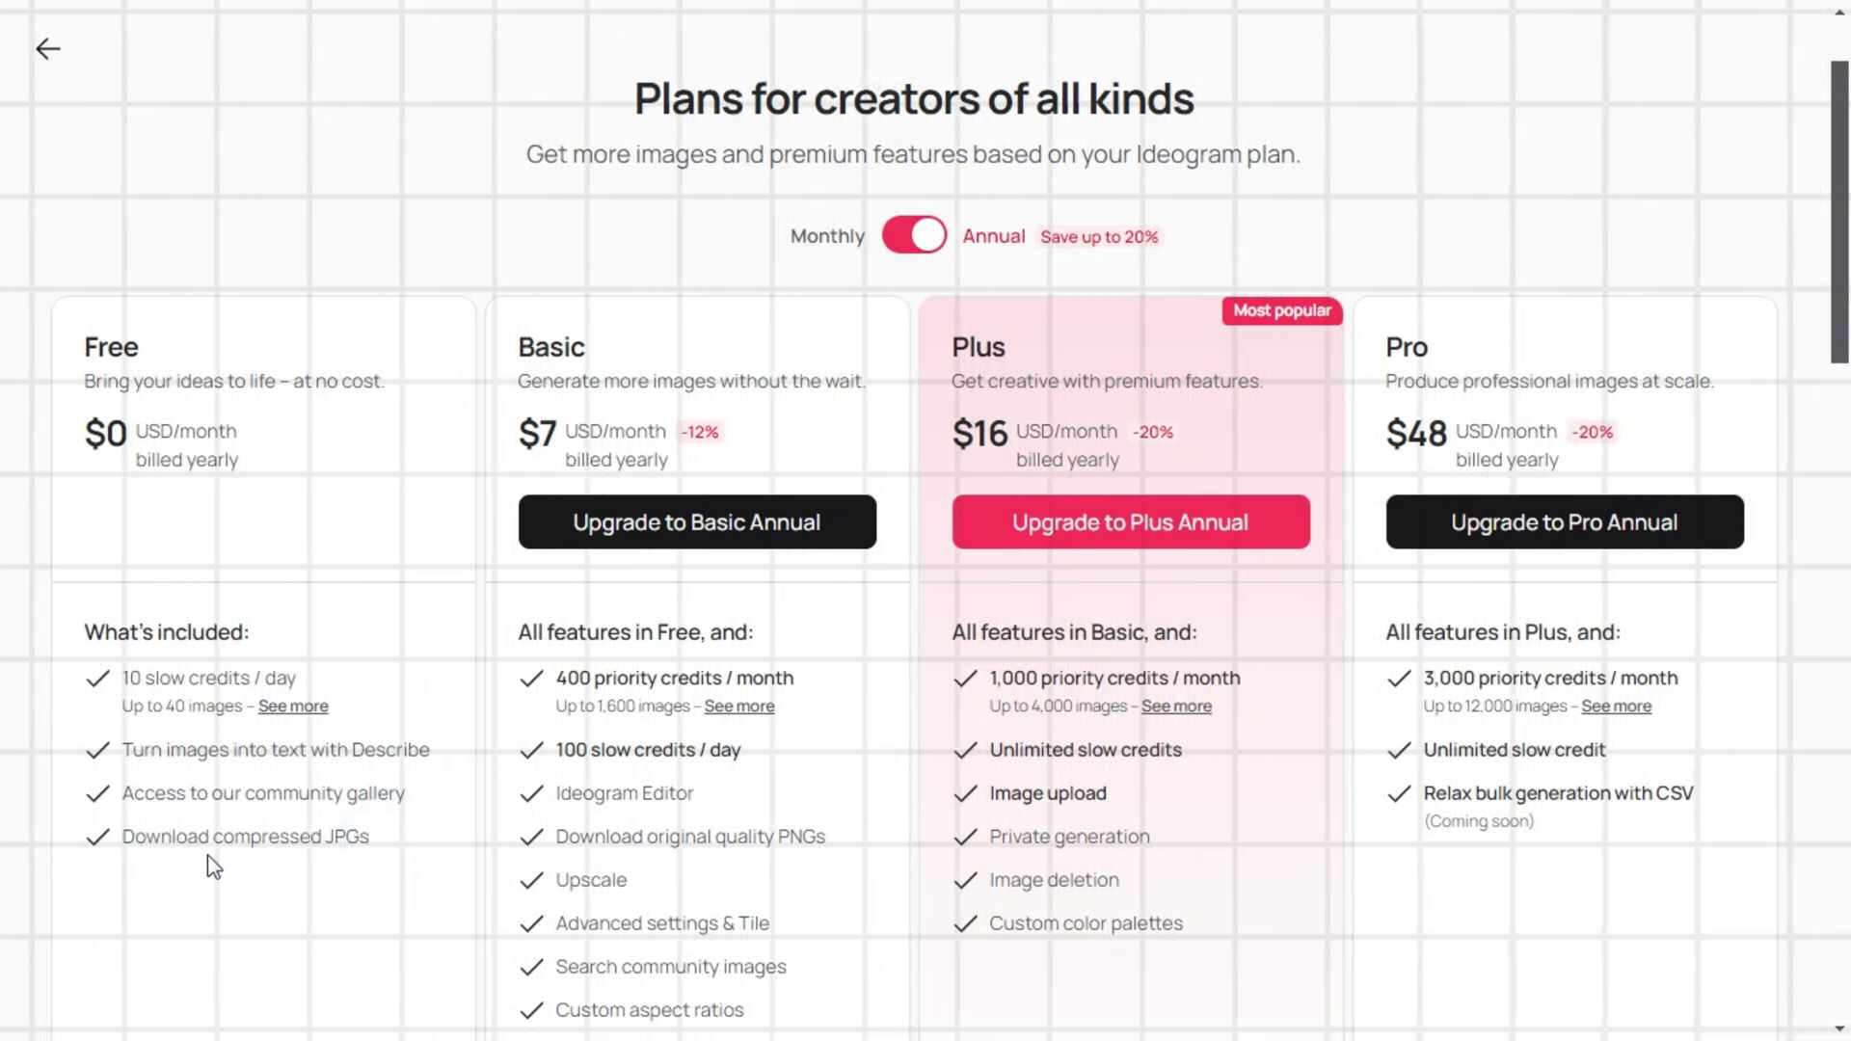
pyautogui.moveTo(122, 835); pyautogui.dragTo(393, 846)
pyautogui.click(393, 846)
pyautogui.scroll(-3, 640, 524)
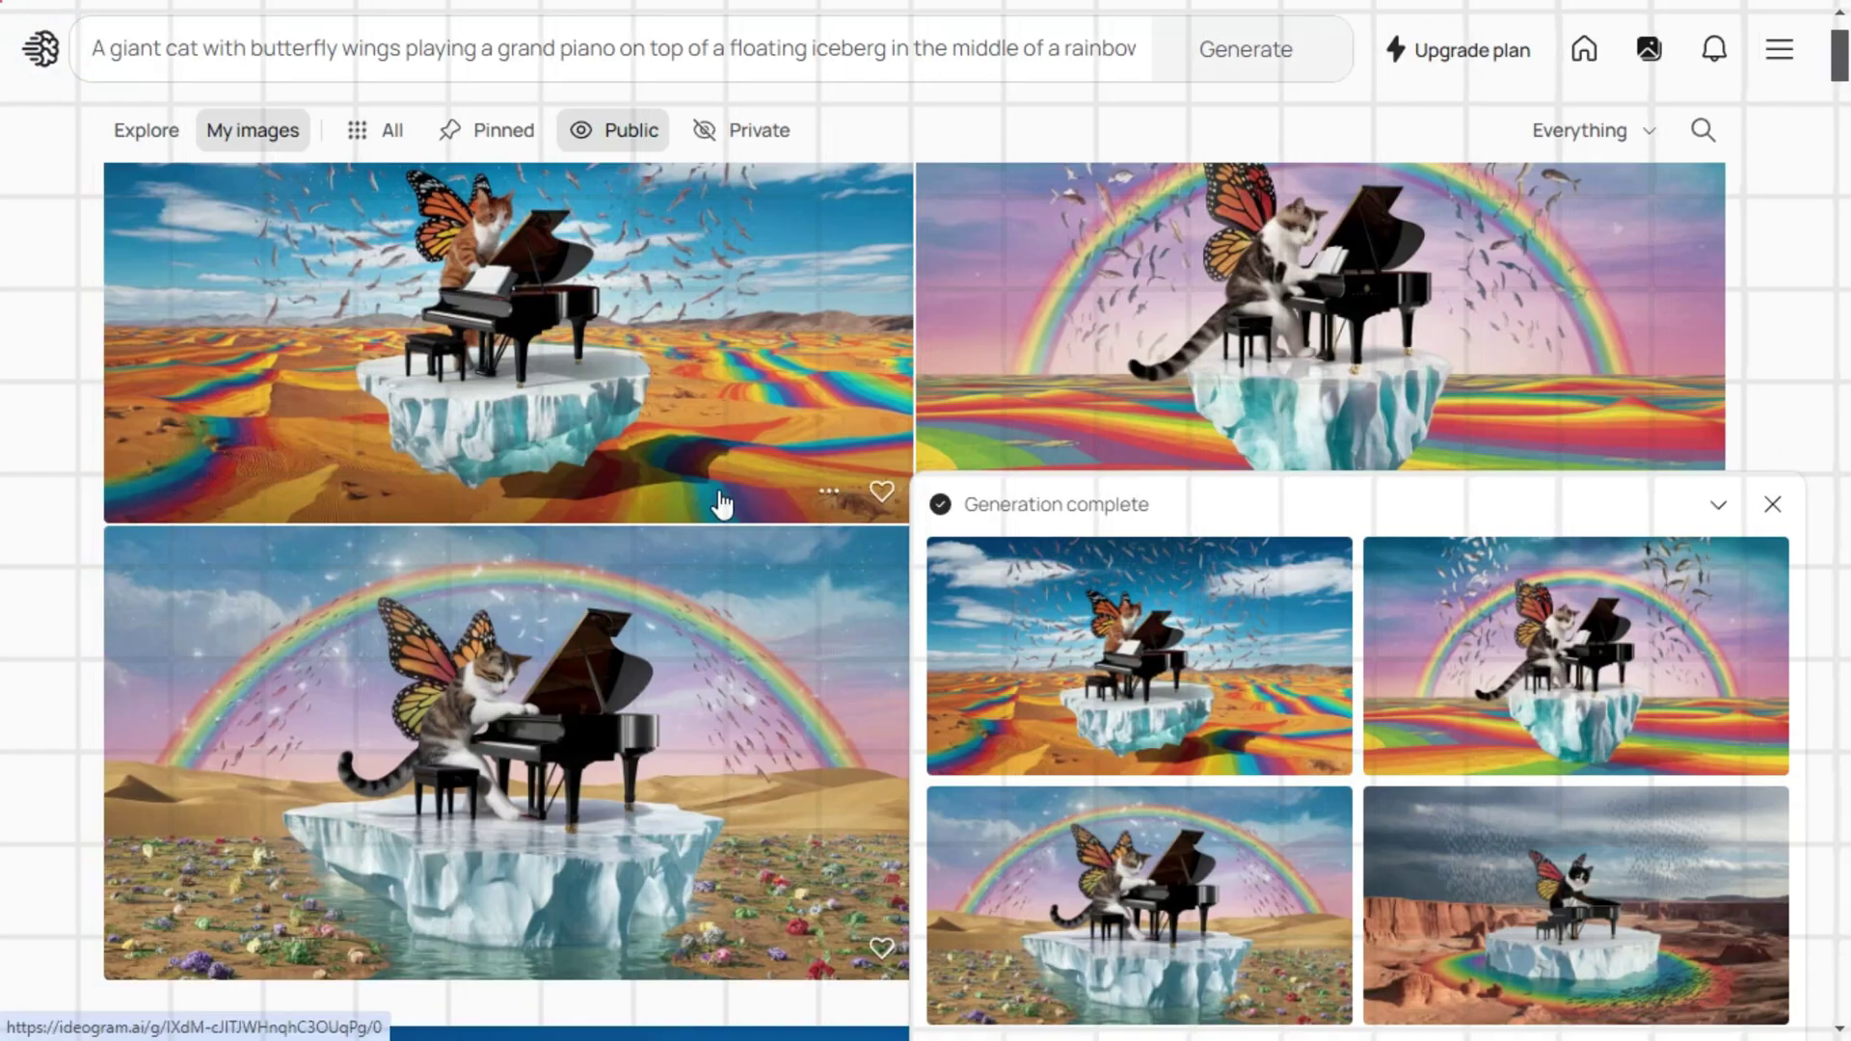
# - Open the cloud-lettering image with the fully readable subtitle and description and download it as a JPEG at 70% quality
pyautogui.scroll(-5, 718, 511)
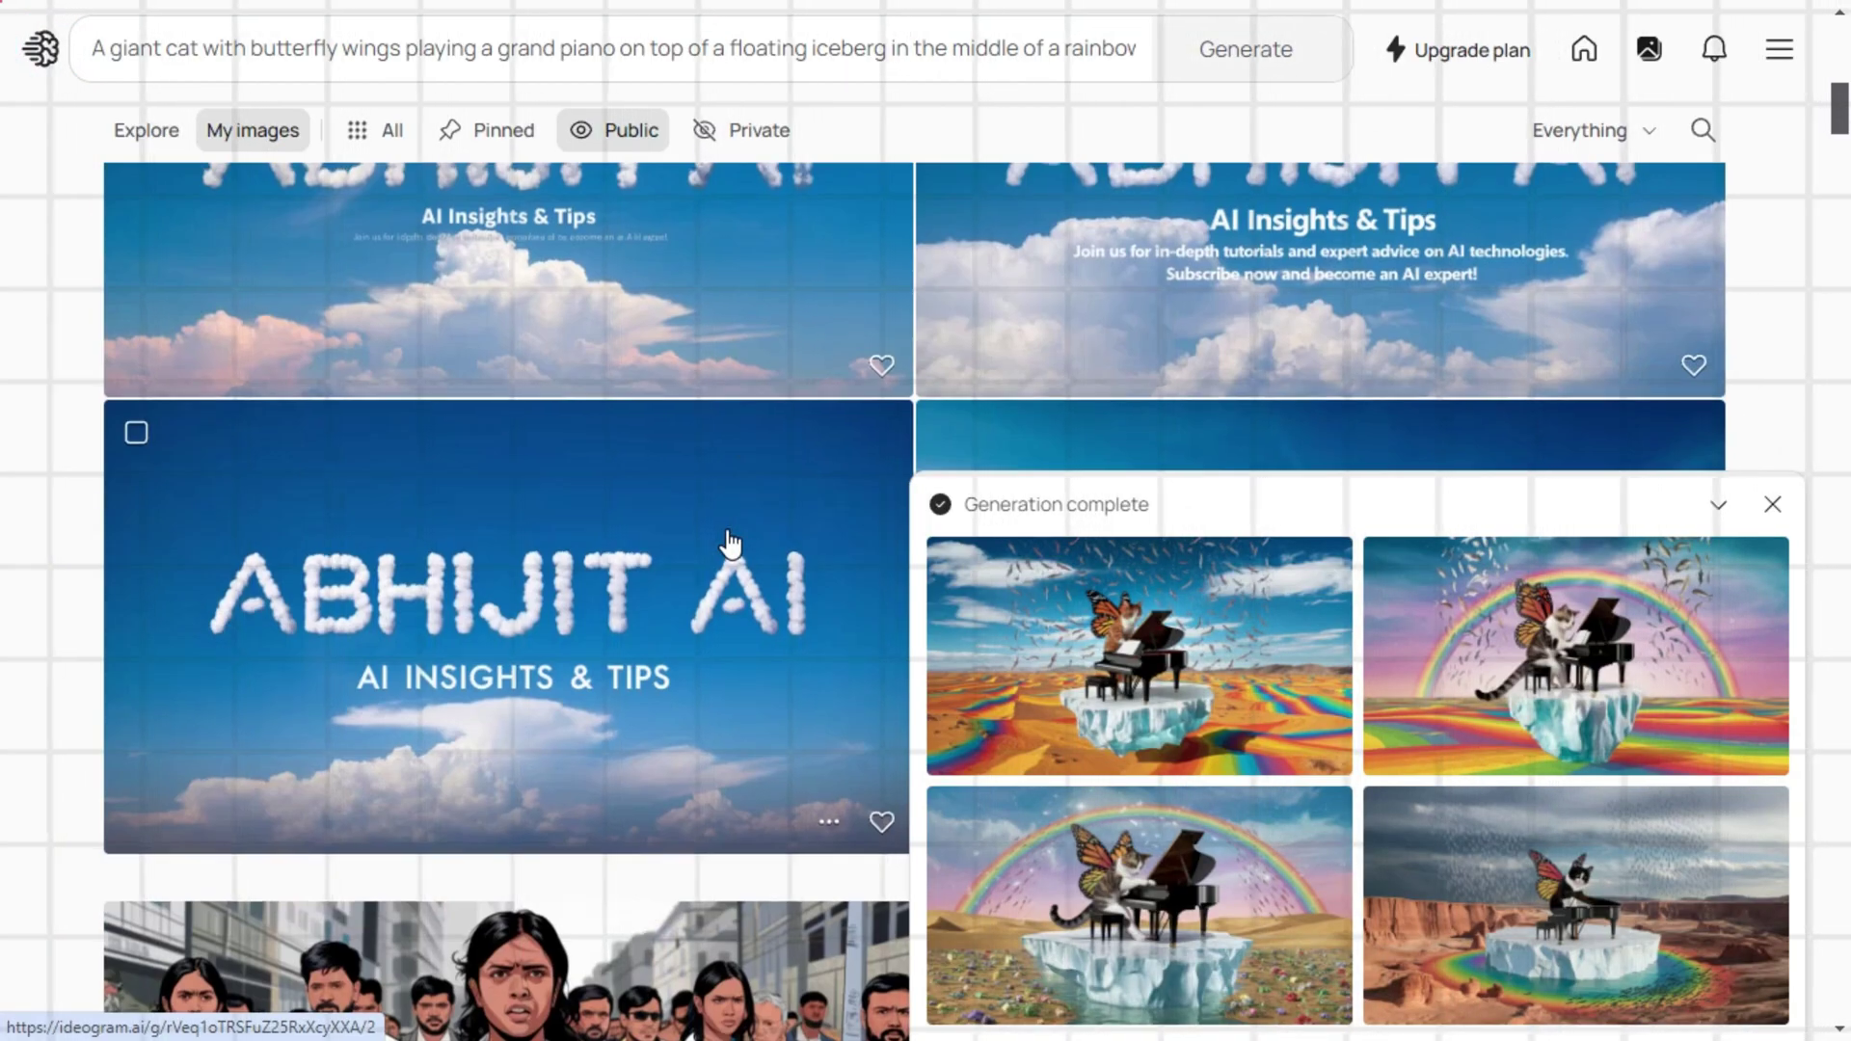
pyautogui.scroll(2, 729, 543)
pyautogui.click(1372, 314)
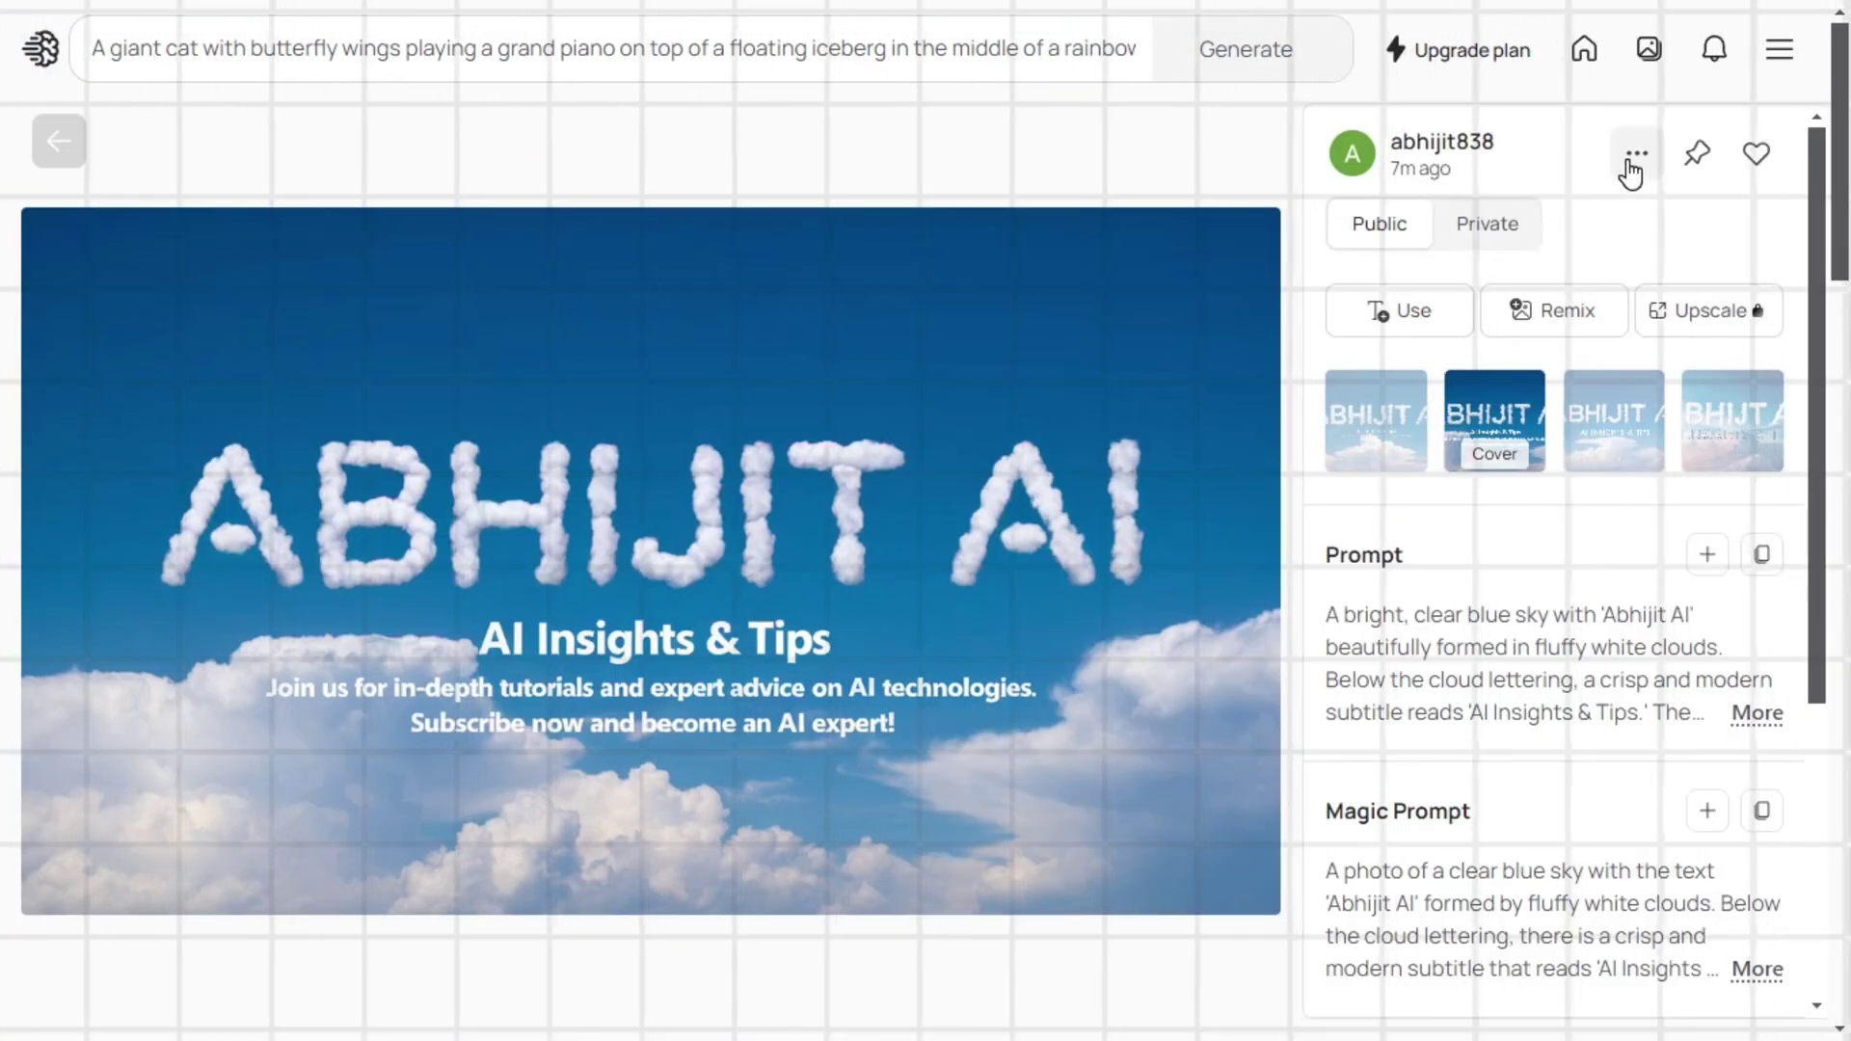
pyautogui.rightClick(632, 444)
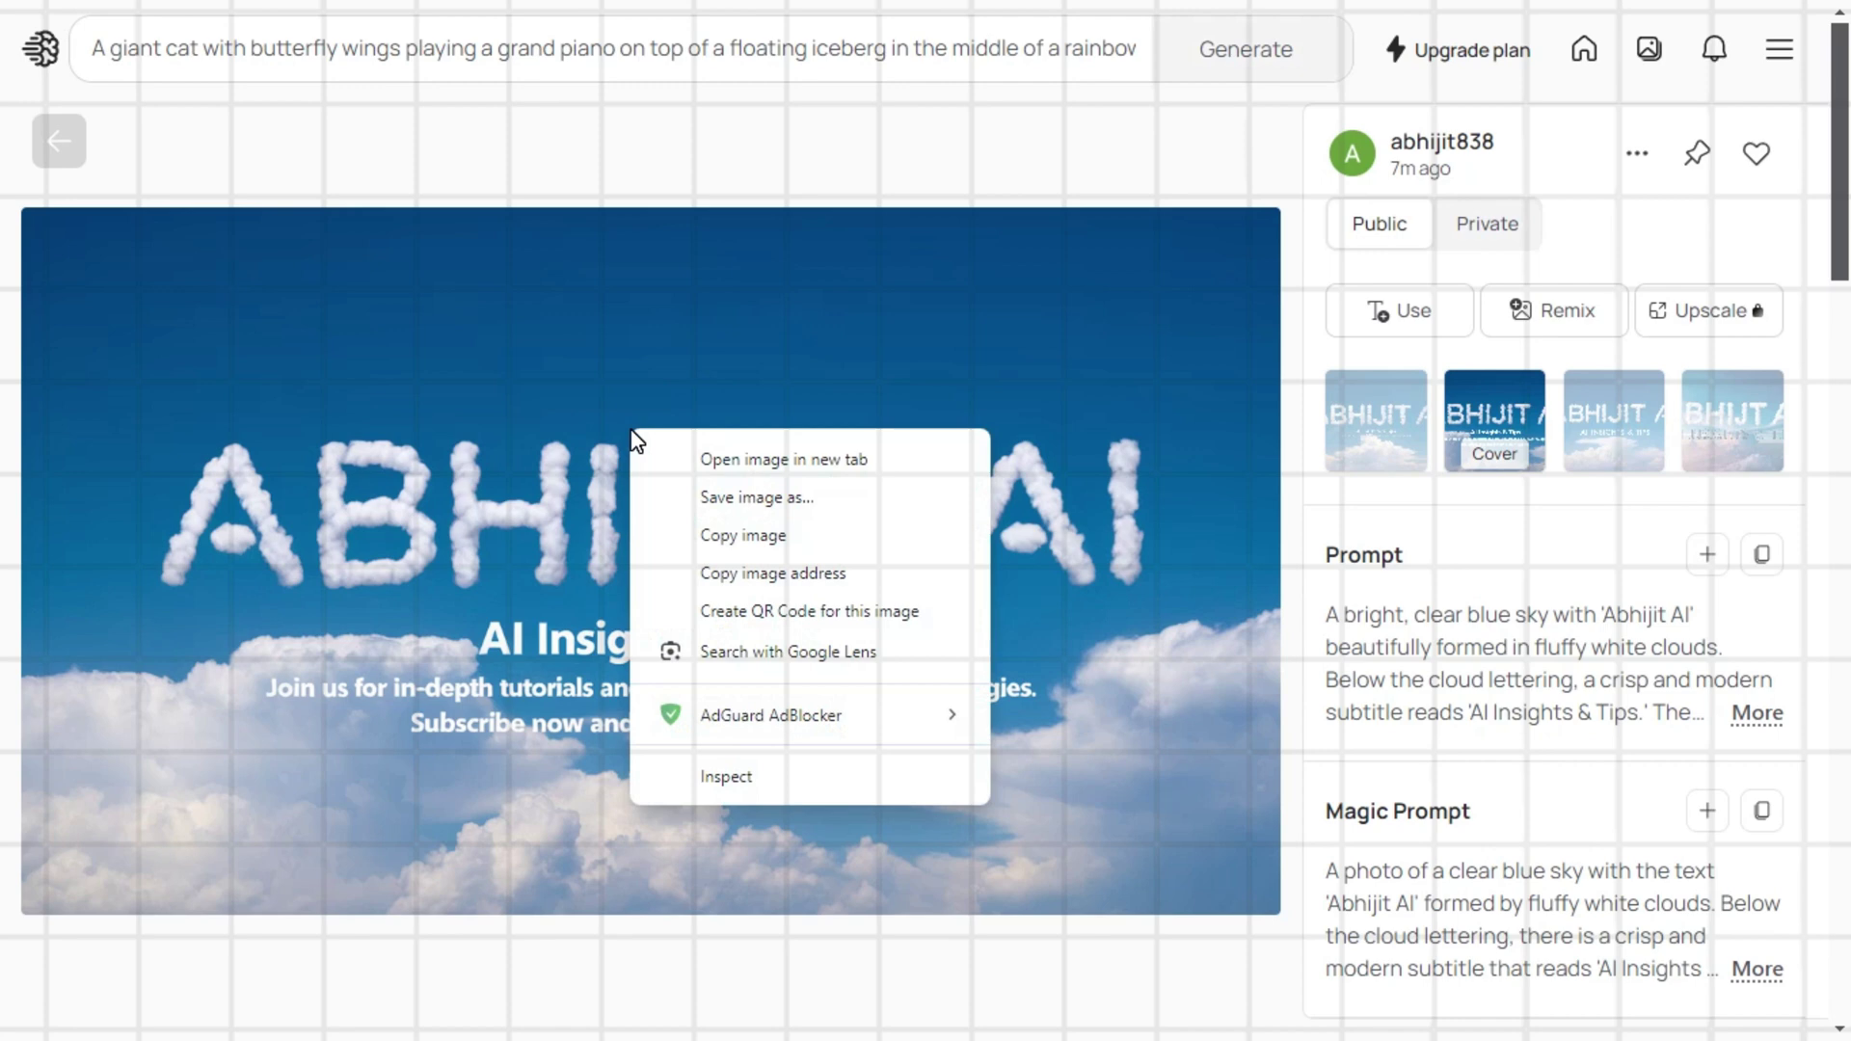
pyautogui.click(737, 499)
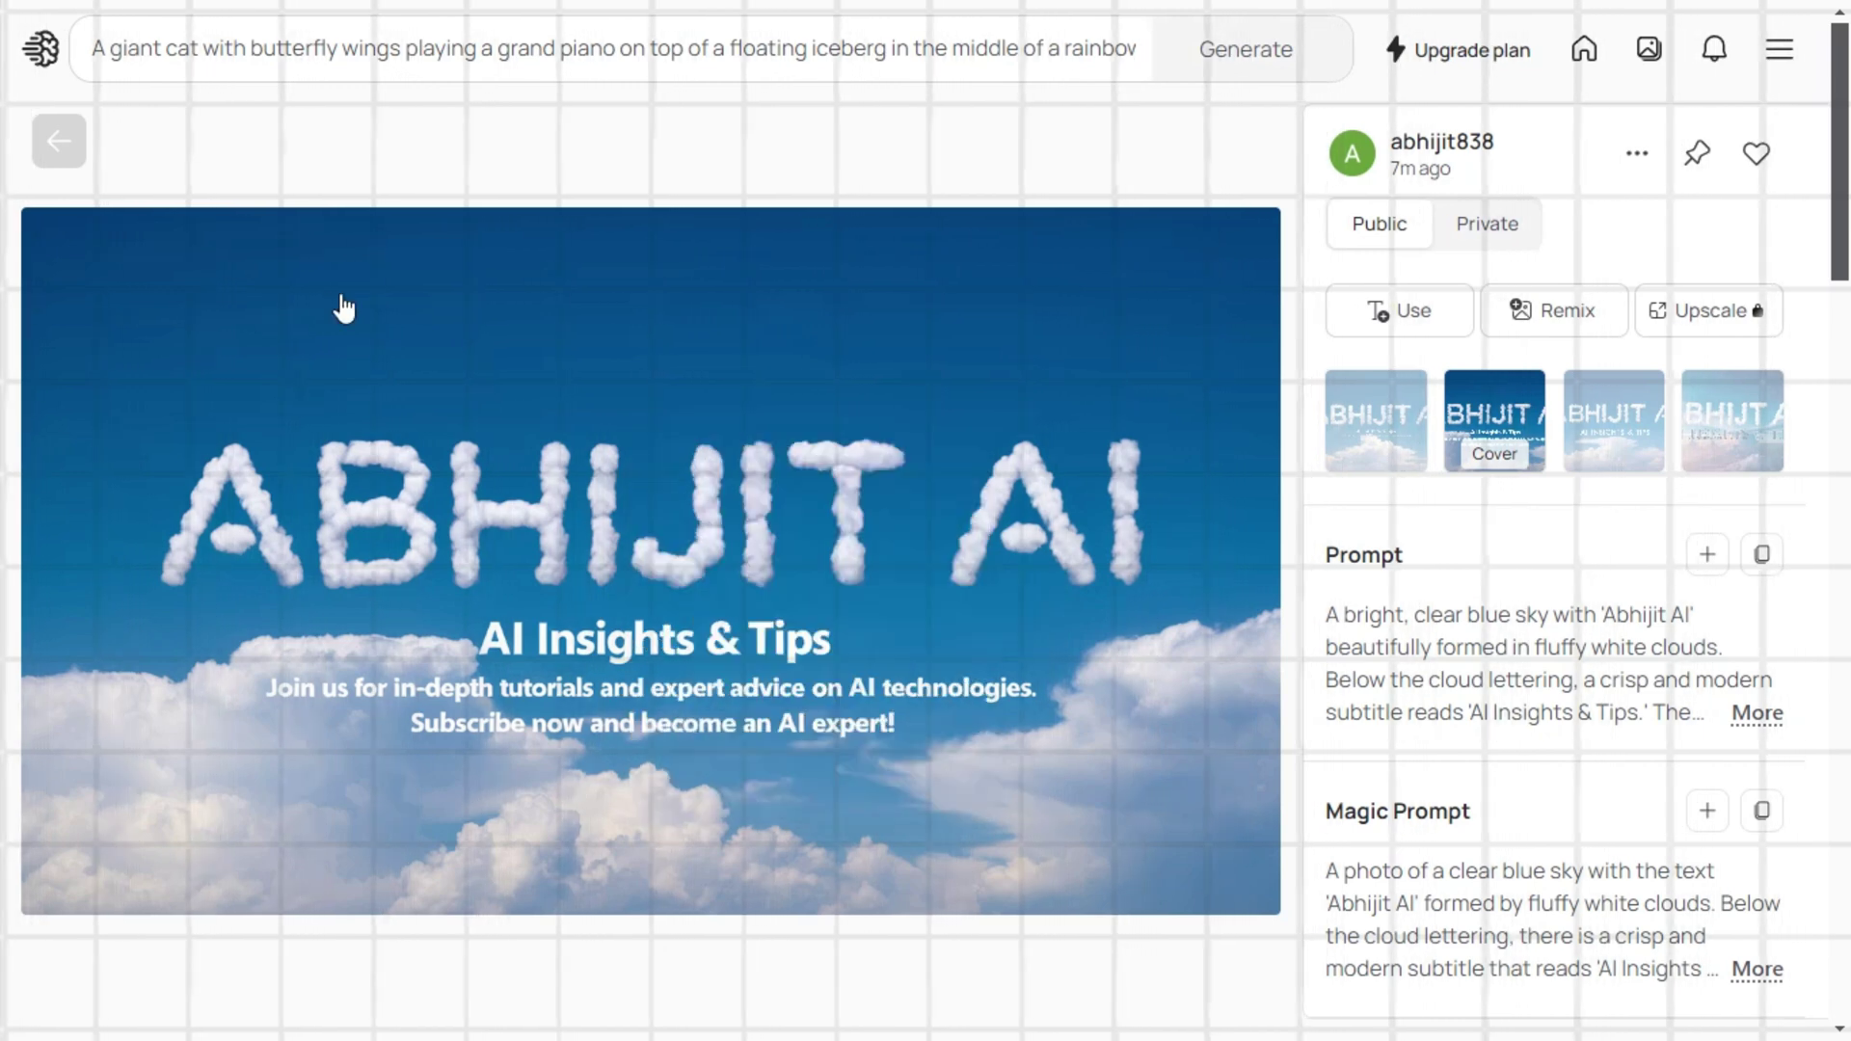
pyautogui.click(1637, 154)
pyautogui.moveTo(1587, 569)
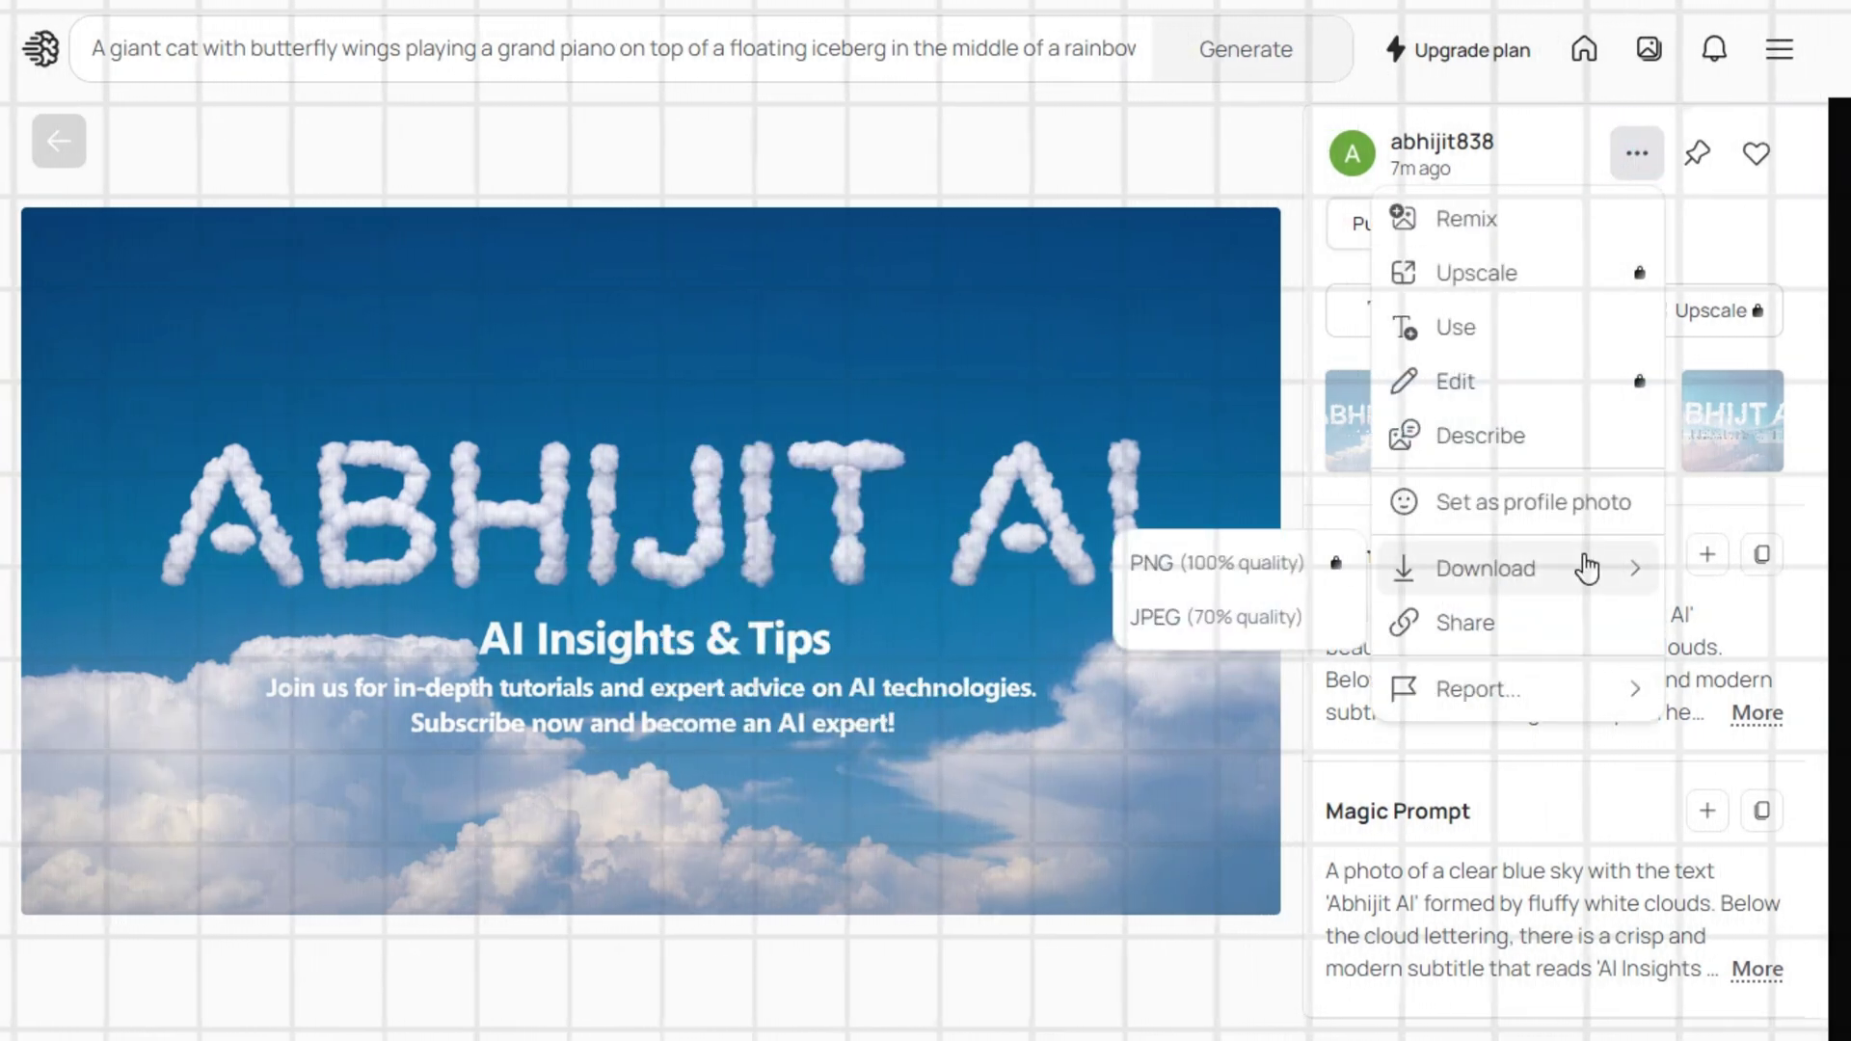
pyautogui.click(1184, 622)
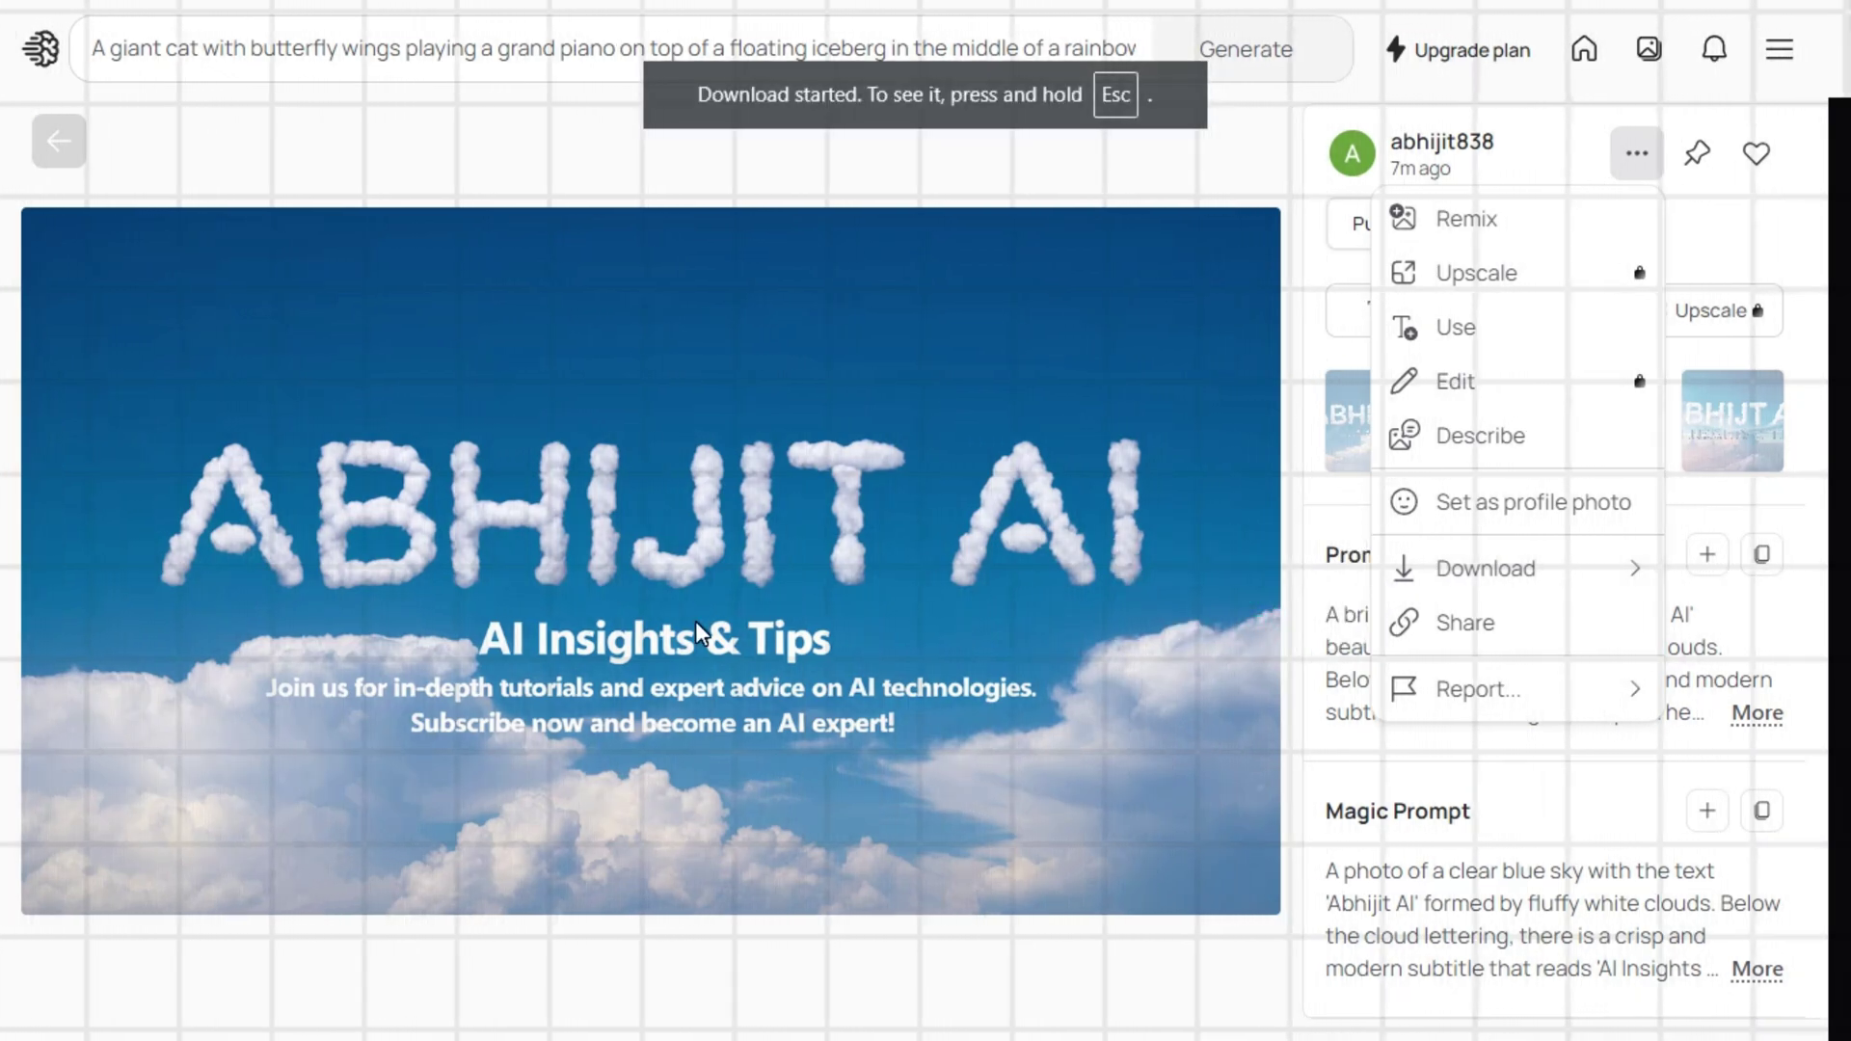
# - Return to the gallery and look through the earlier sky and protest march images
pyautogui.click(51, 149)
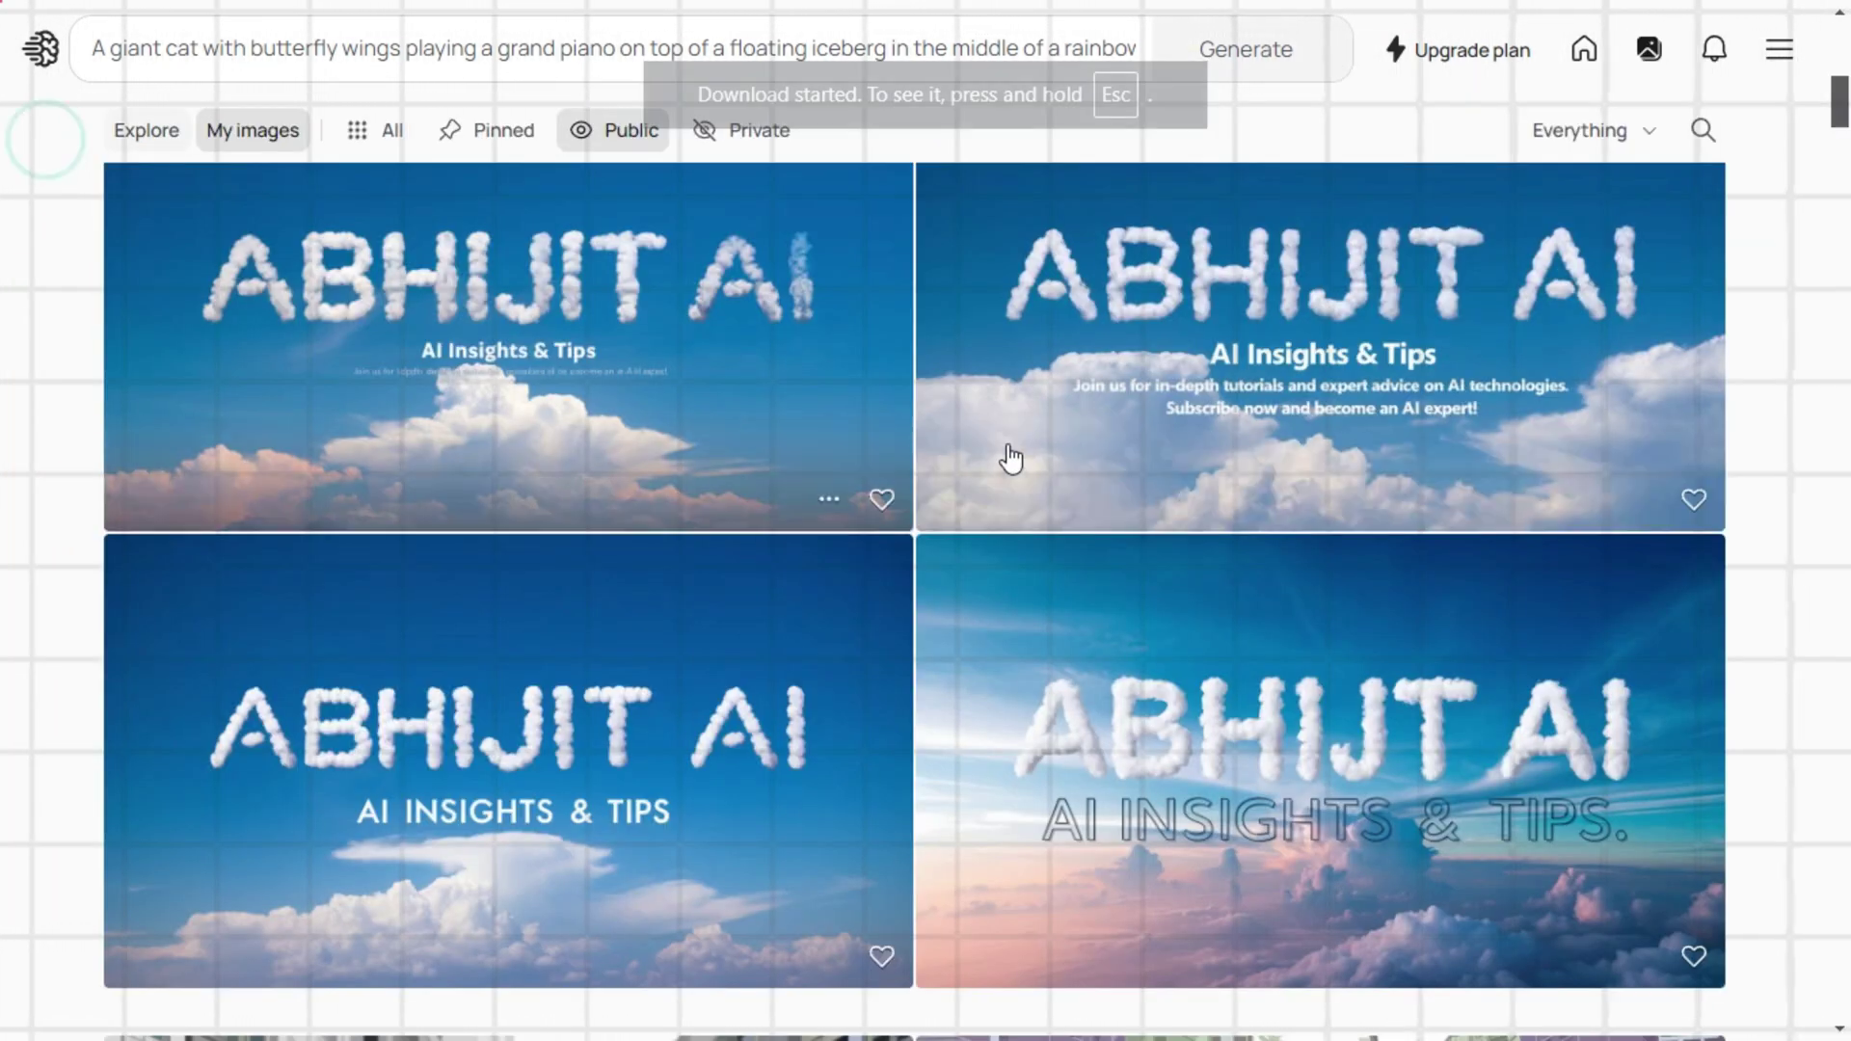
pyautogui.scroll(-10, 1003, 459)
pyautogui.scroll(-5, 1027, 574)
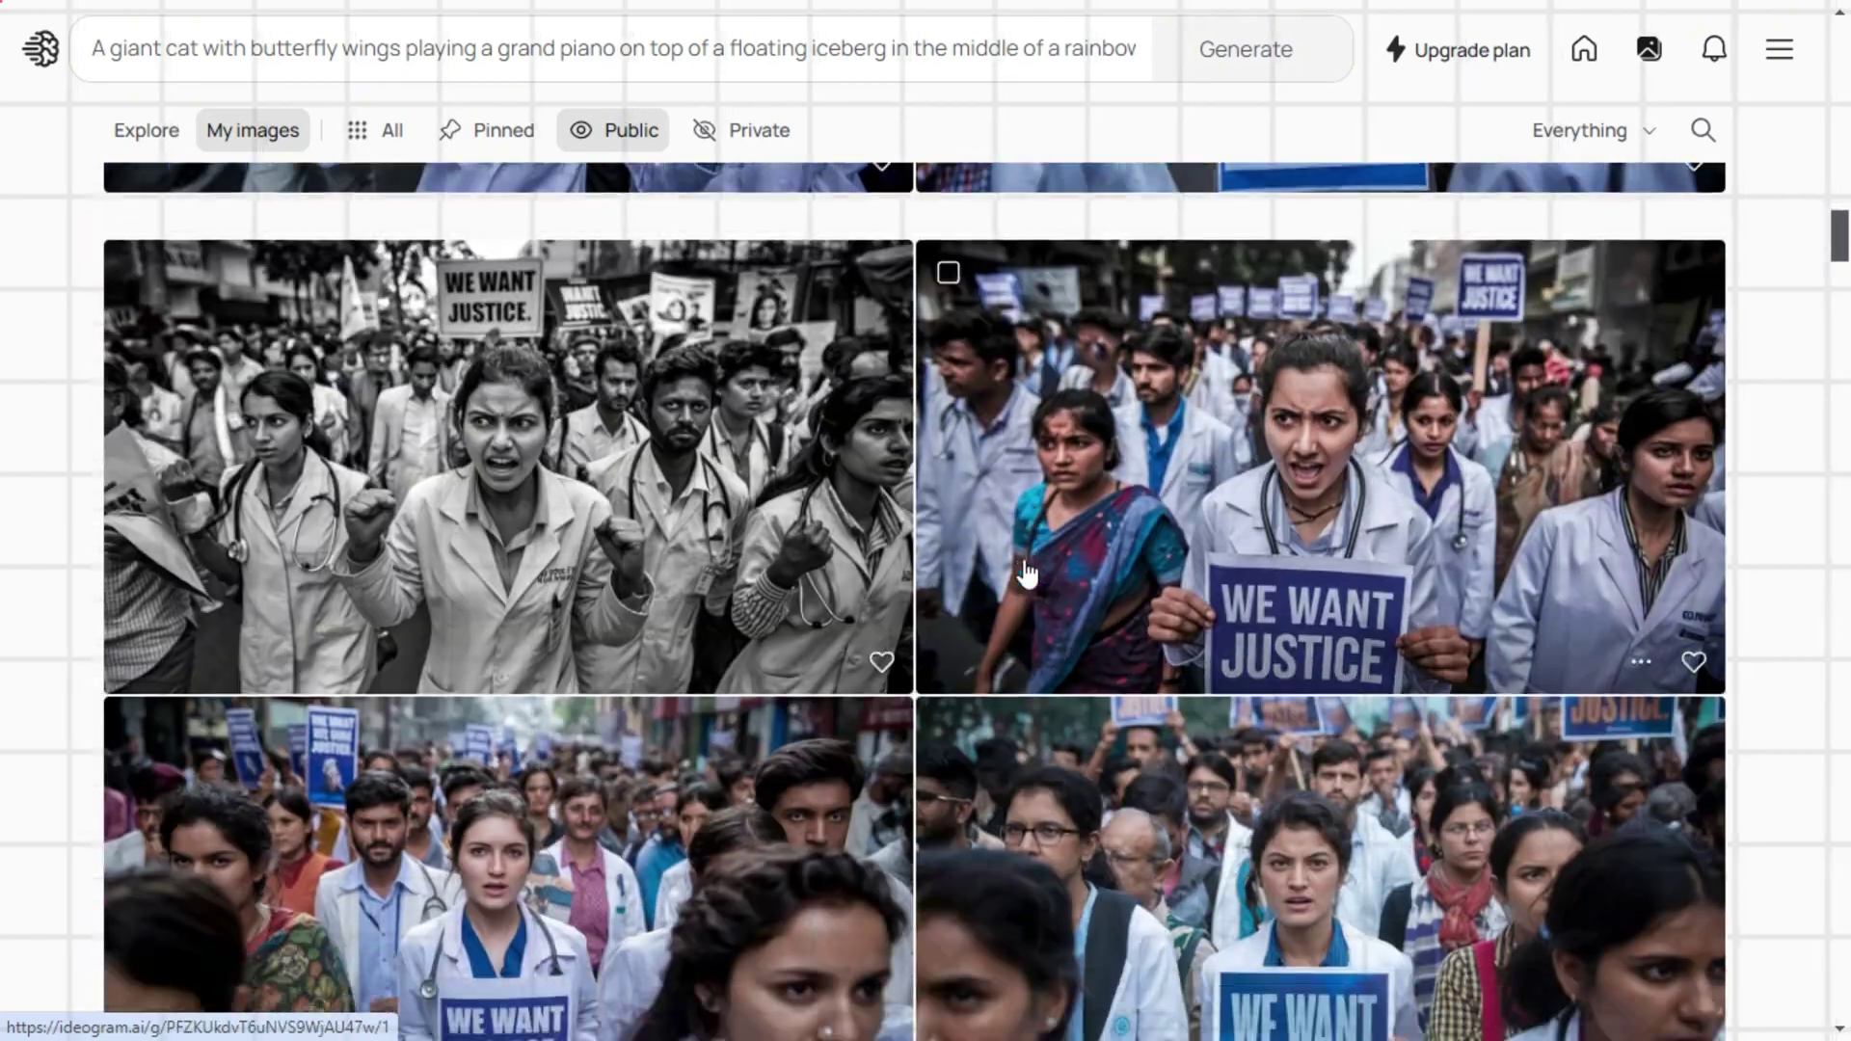
pyautogui.scroll(10, 1027, 573)
pyautogui.scroll(15, 1026, 573)
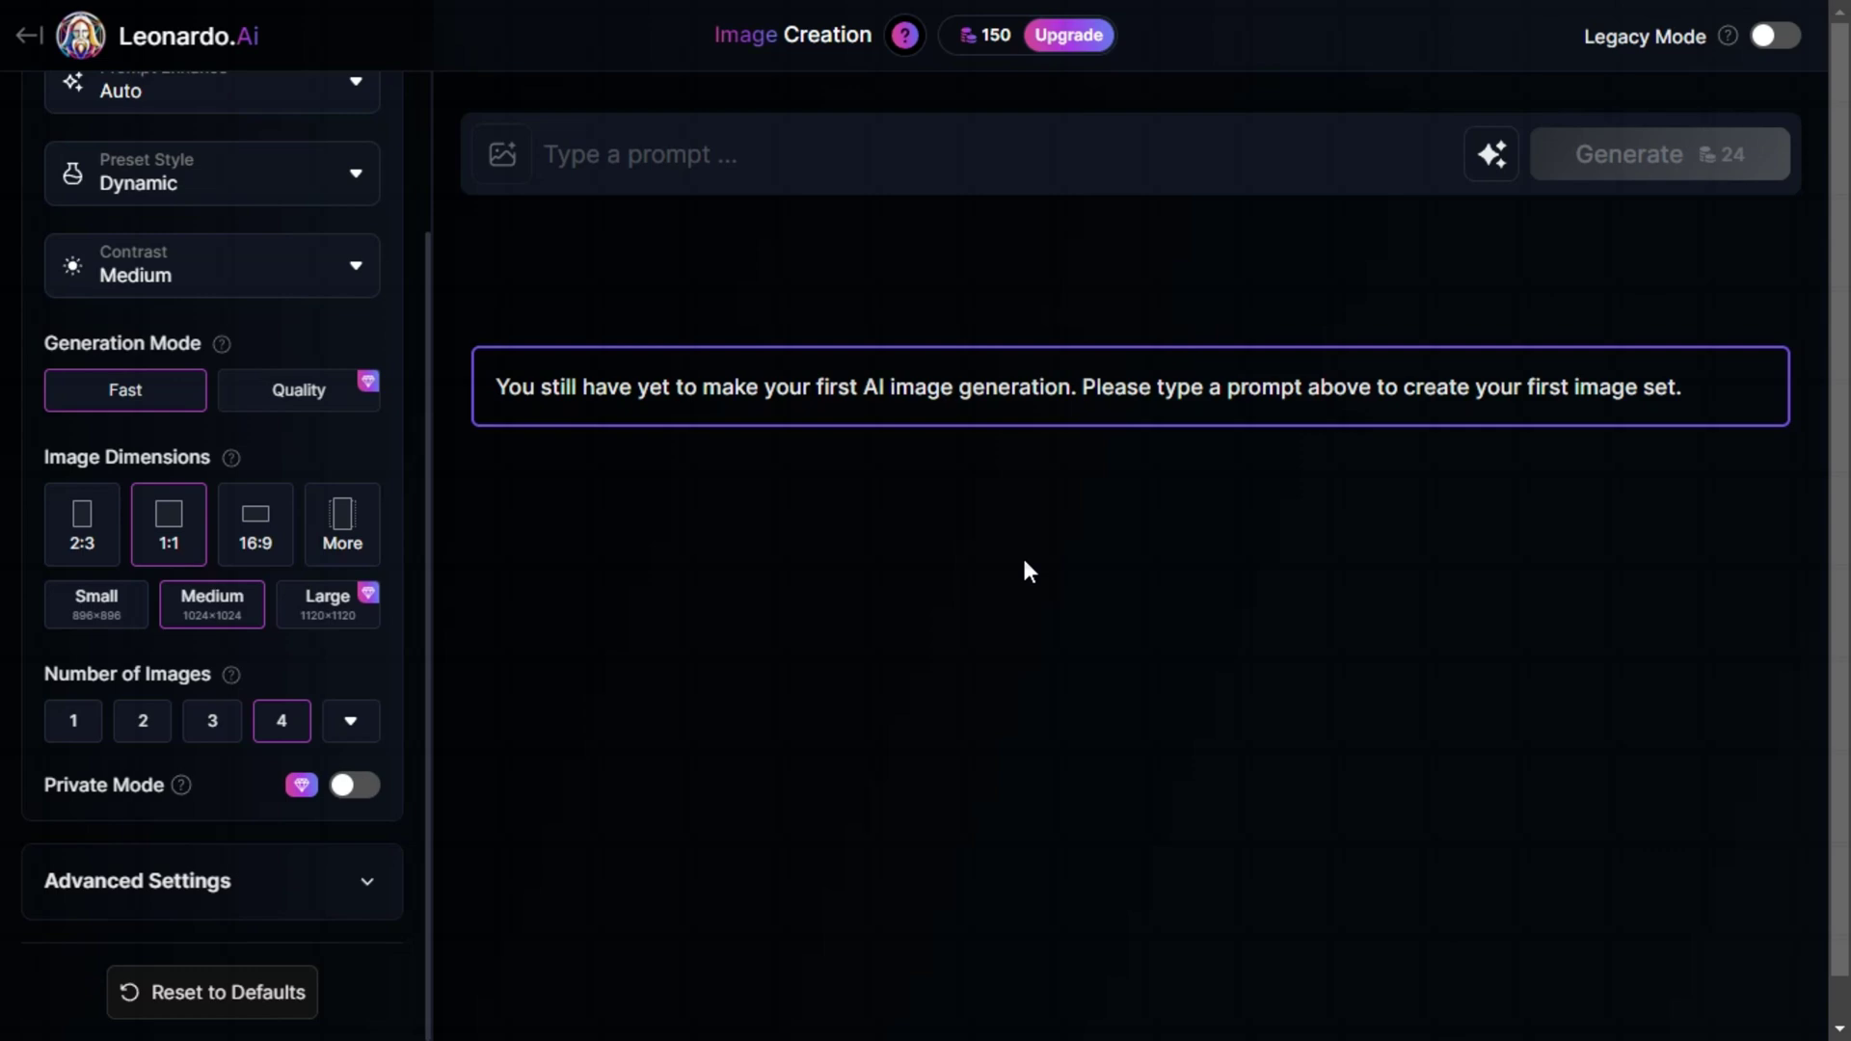
# - Switch to Leonardo.Ai, review the presets while keeping Leonardo Phoenix, and generate four 16:9 images from the junior doctors' protest prompt
pyautogui.scroll(2, 278, 420)
pyautogui.click(101, 149)
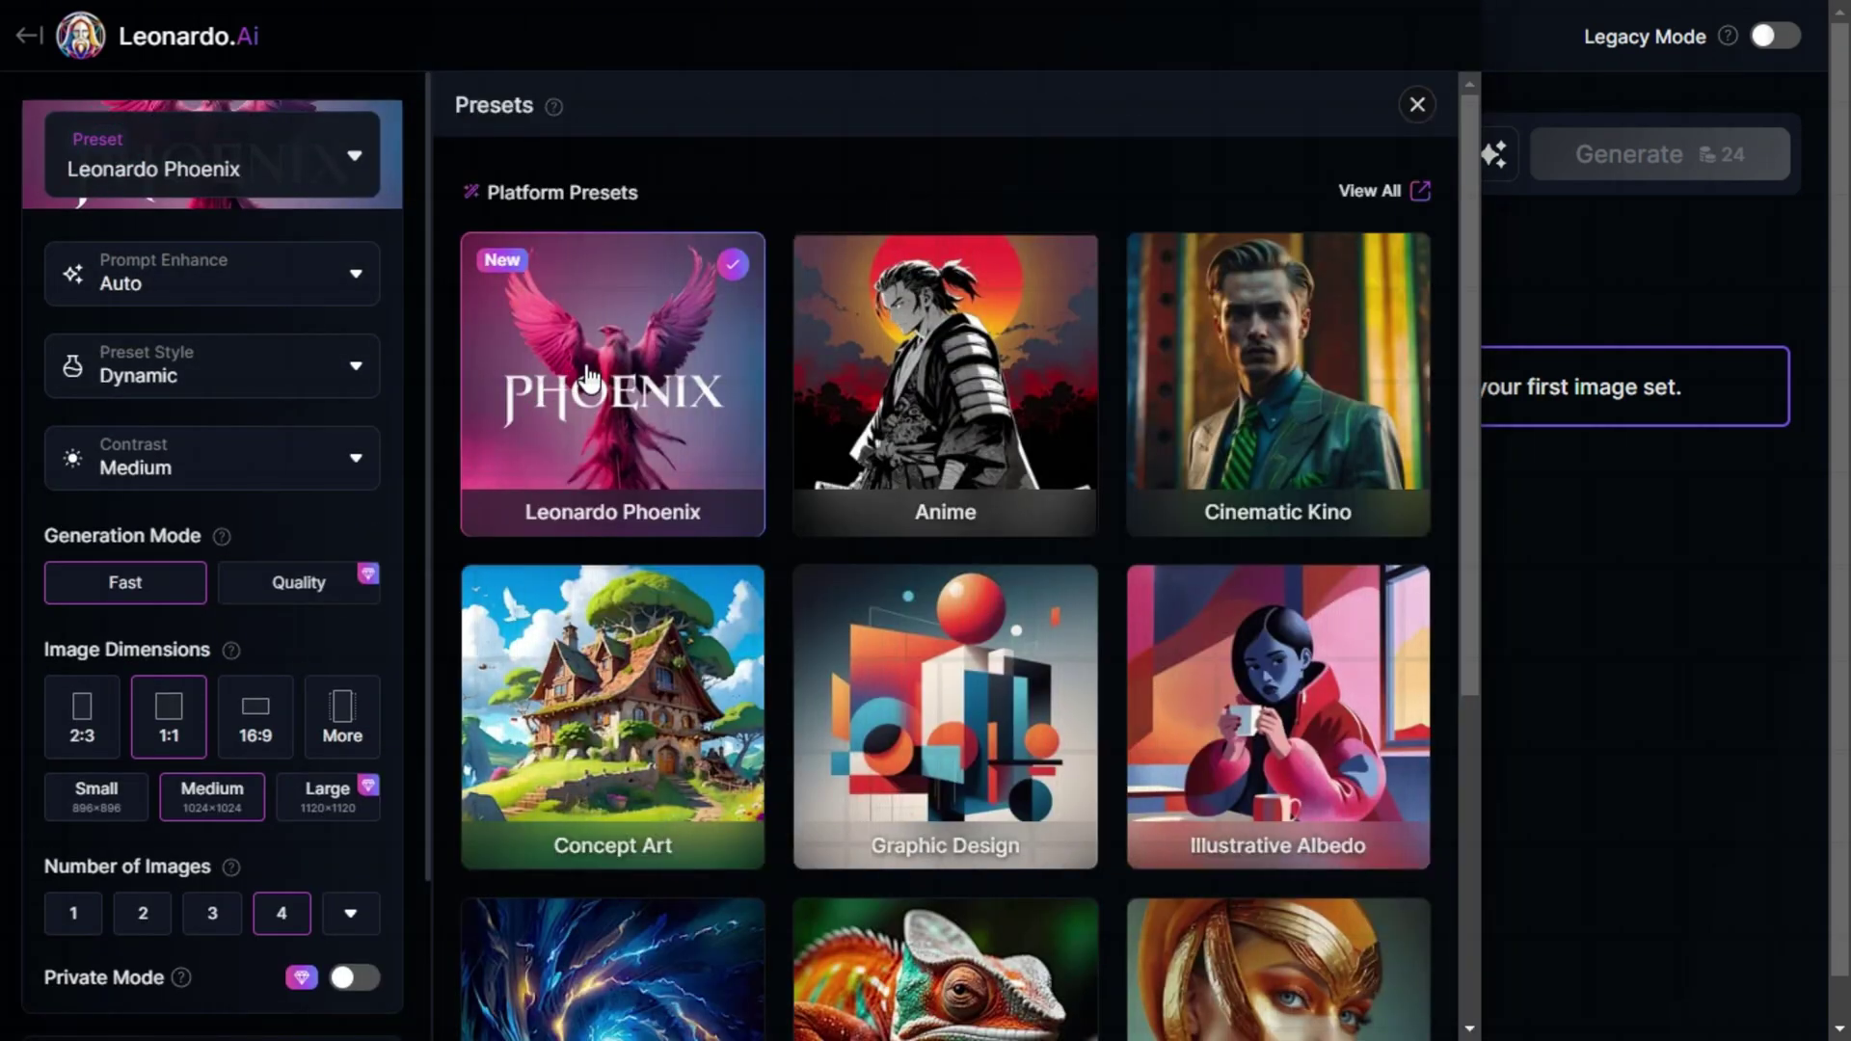
pyautogui.click(1669, 237)
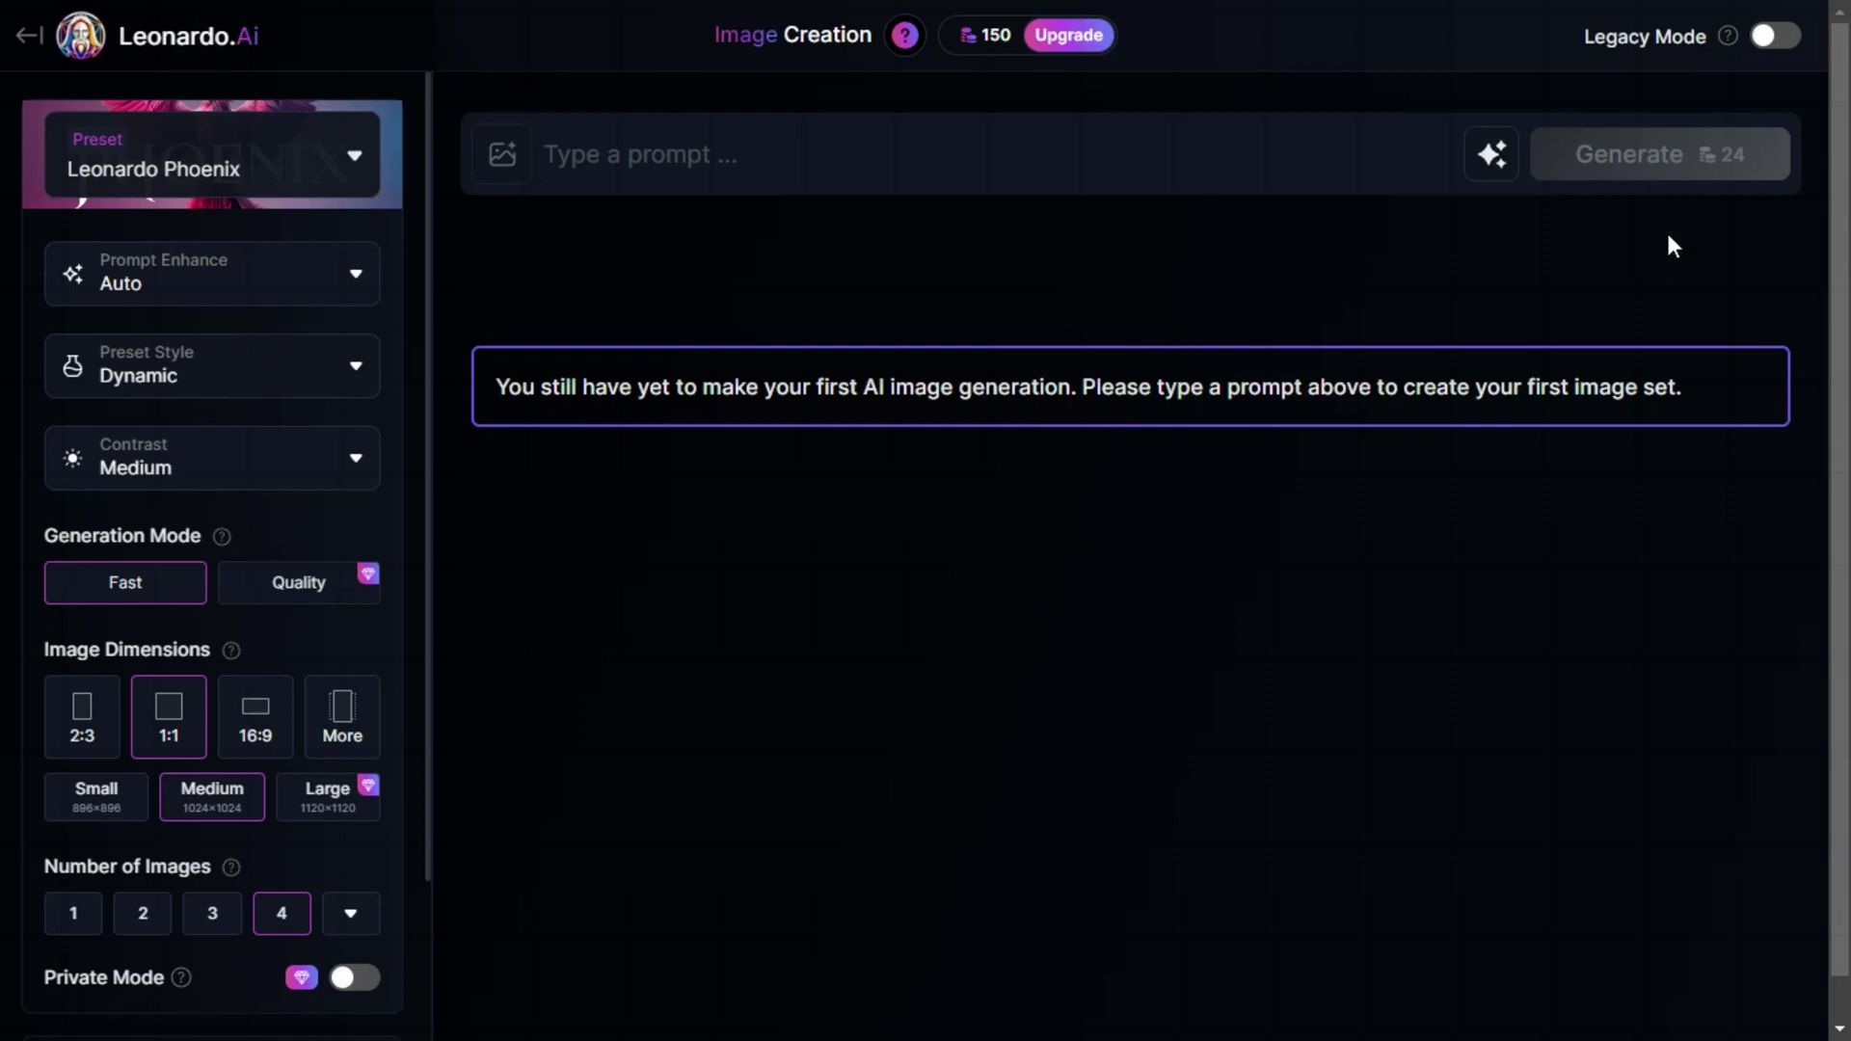
pyautogui.click(149, 183)
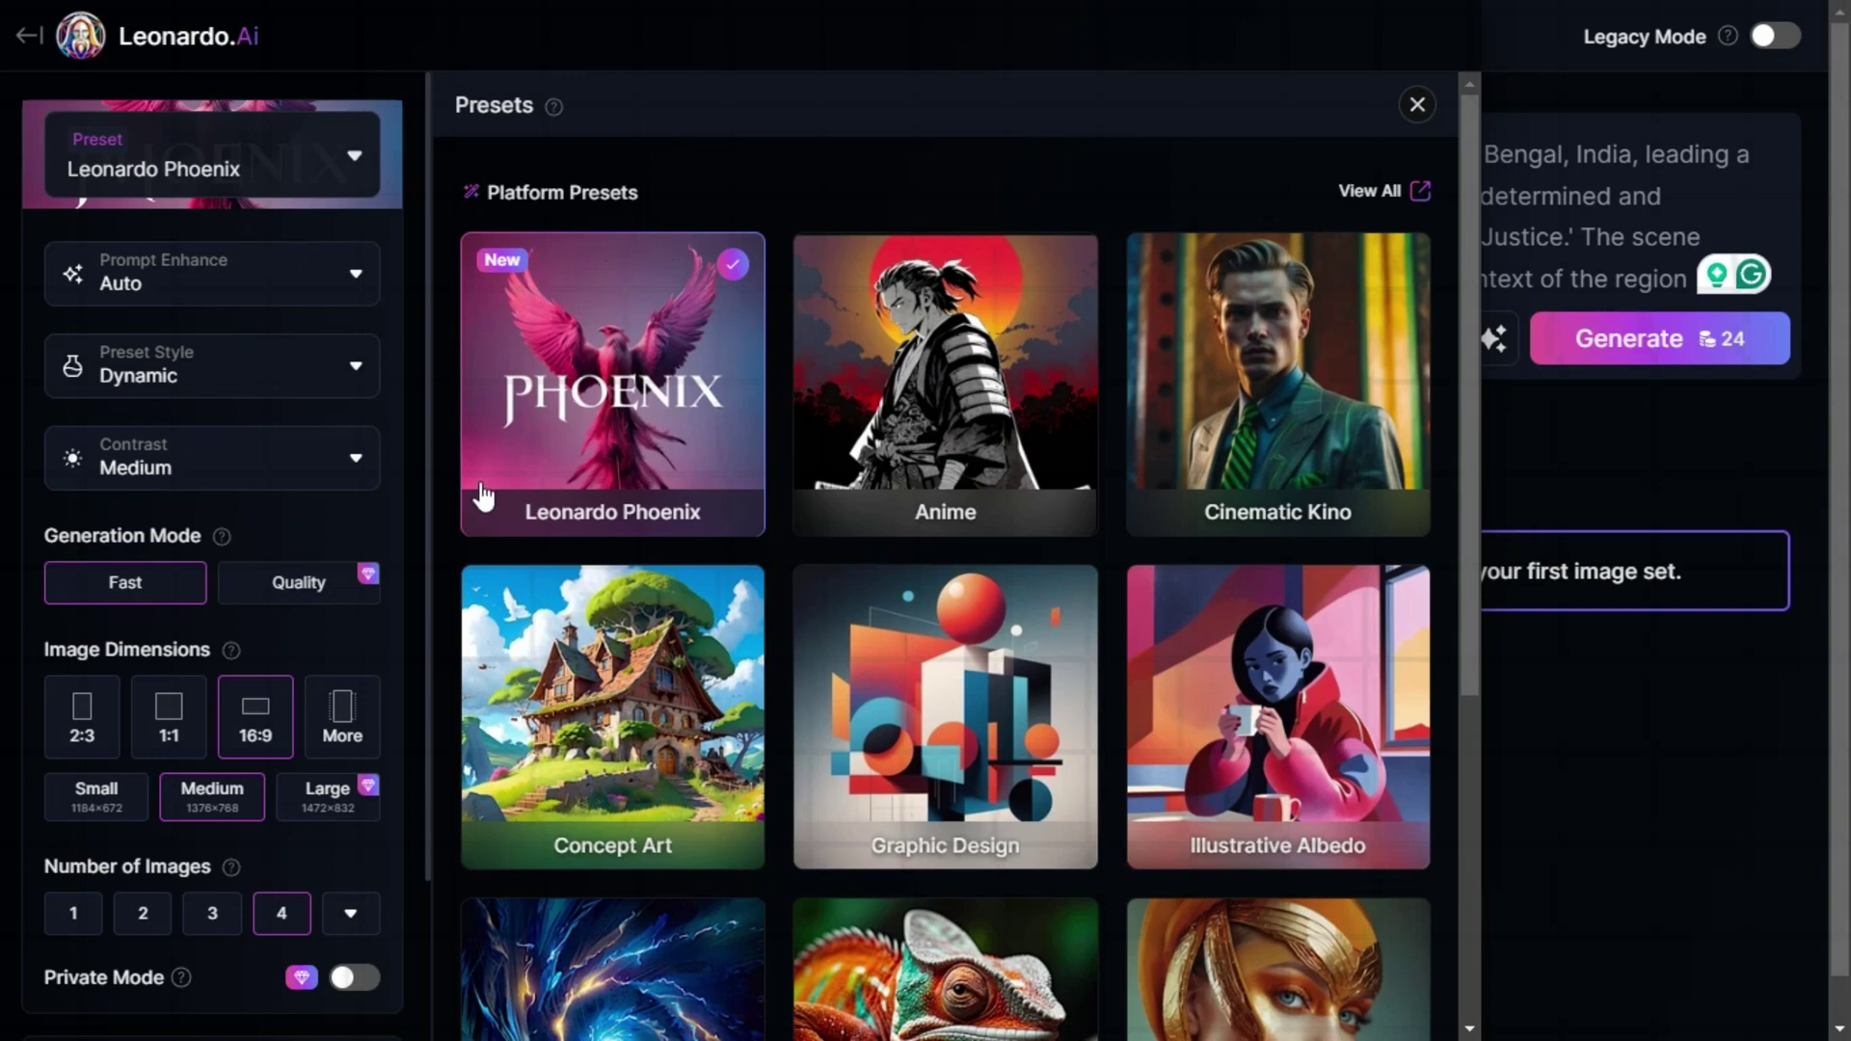
pyautogui.click(1525, 466)
pyautogui.click(1542, 357)
# - Find the protest march results among the Leonardo generations and view the first two images enlarged to examine the poster text
pyautogui.scroll(-10, 1311, 395)
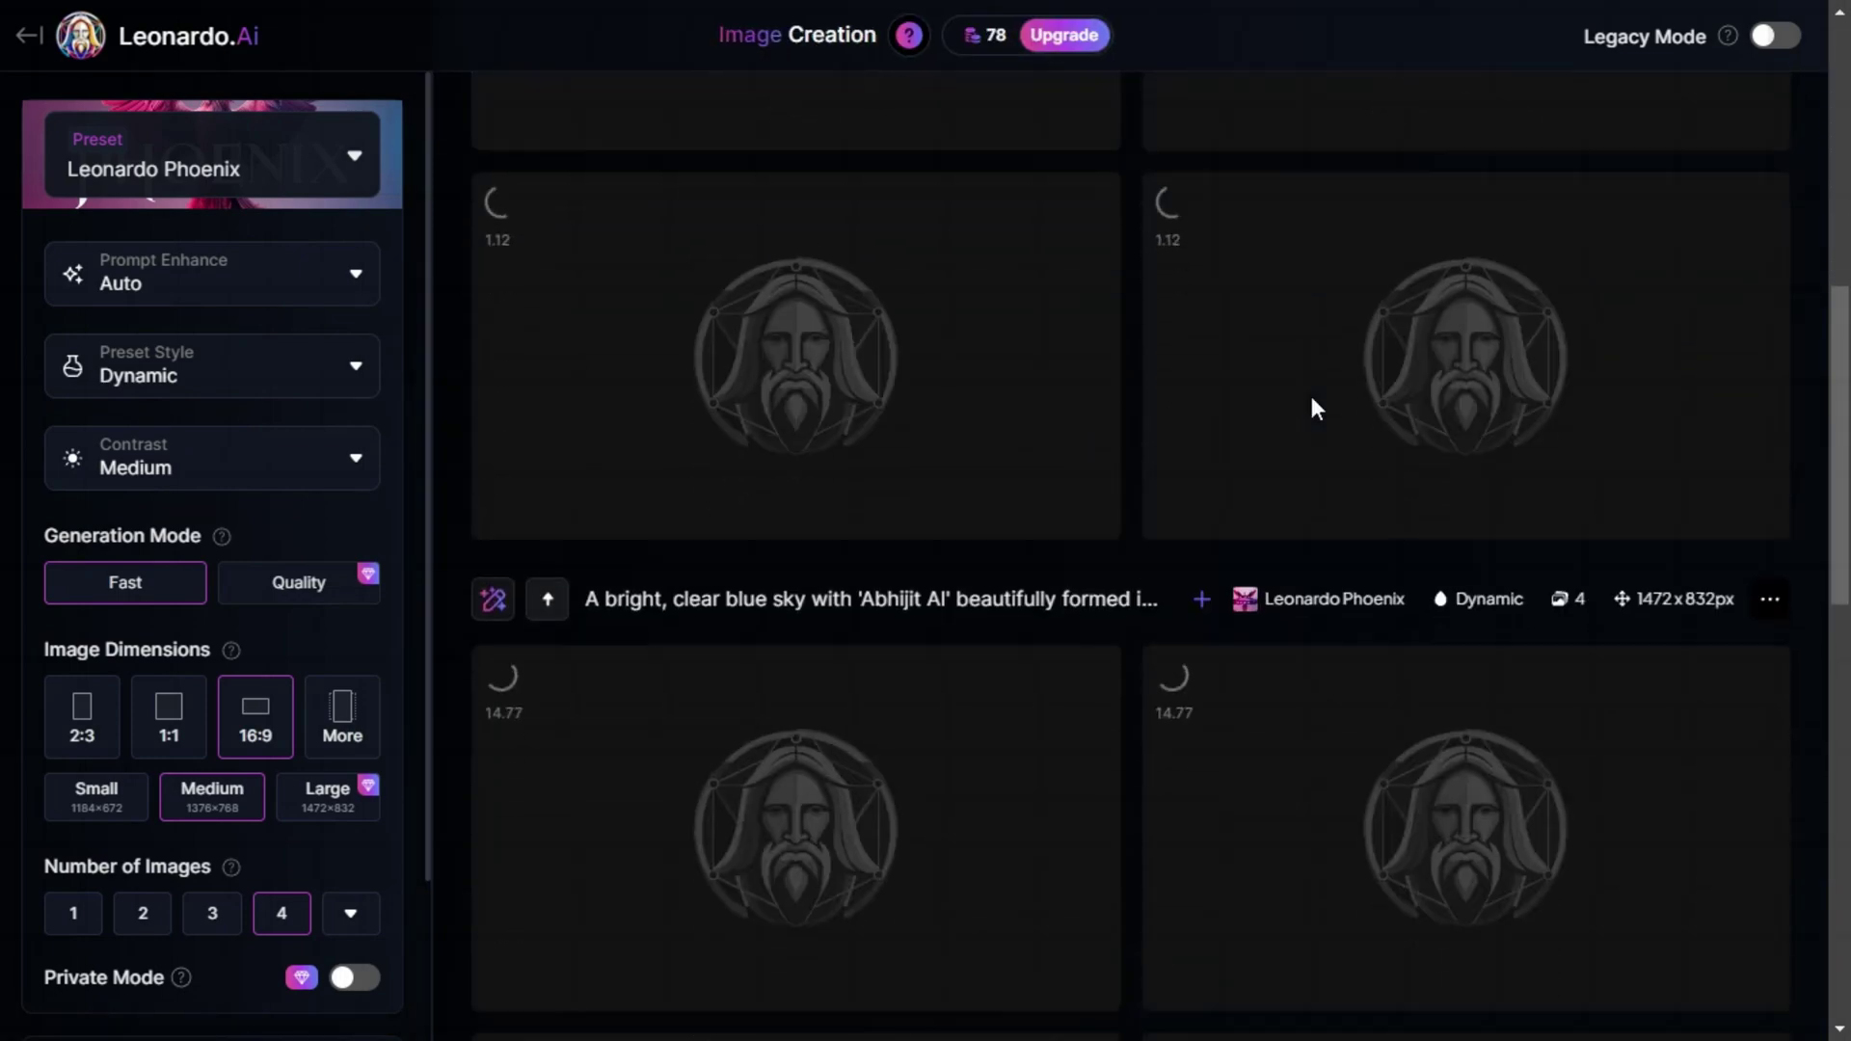
pyautogui.scroll(-6, 1315, 409)
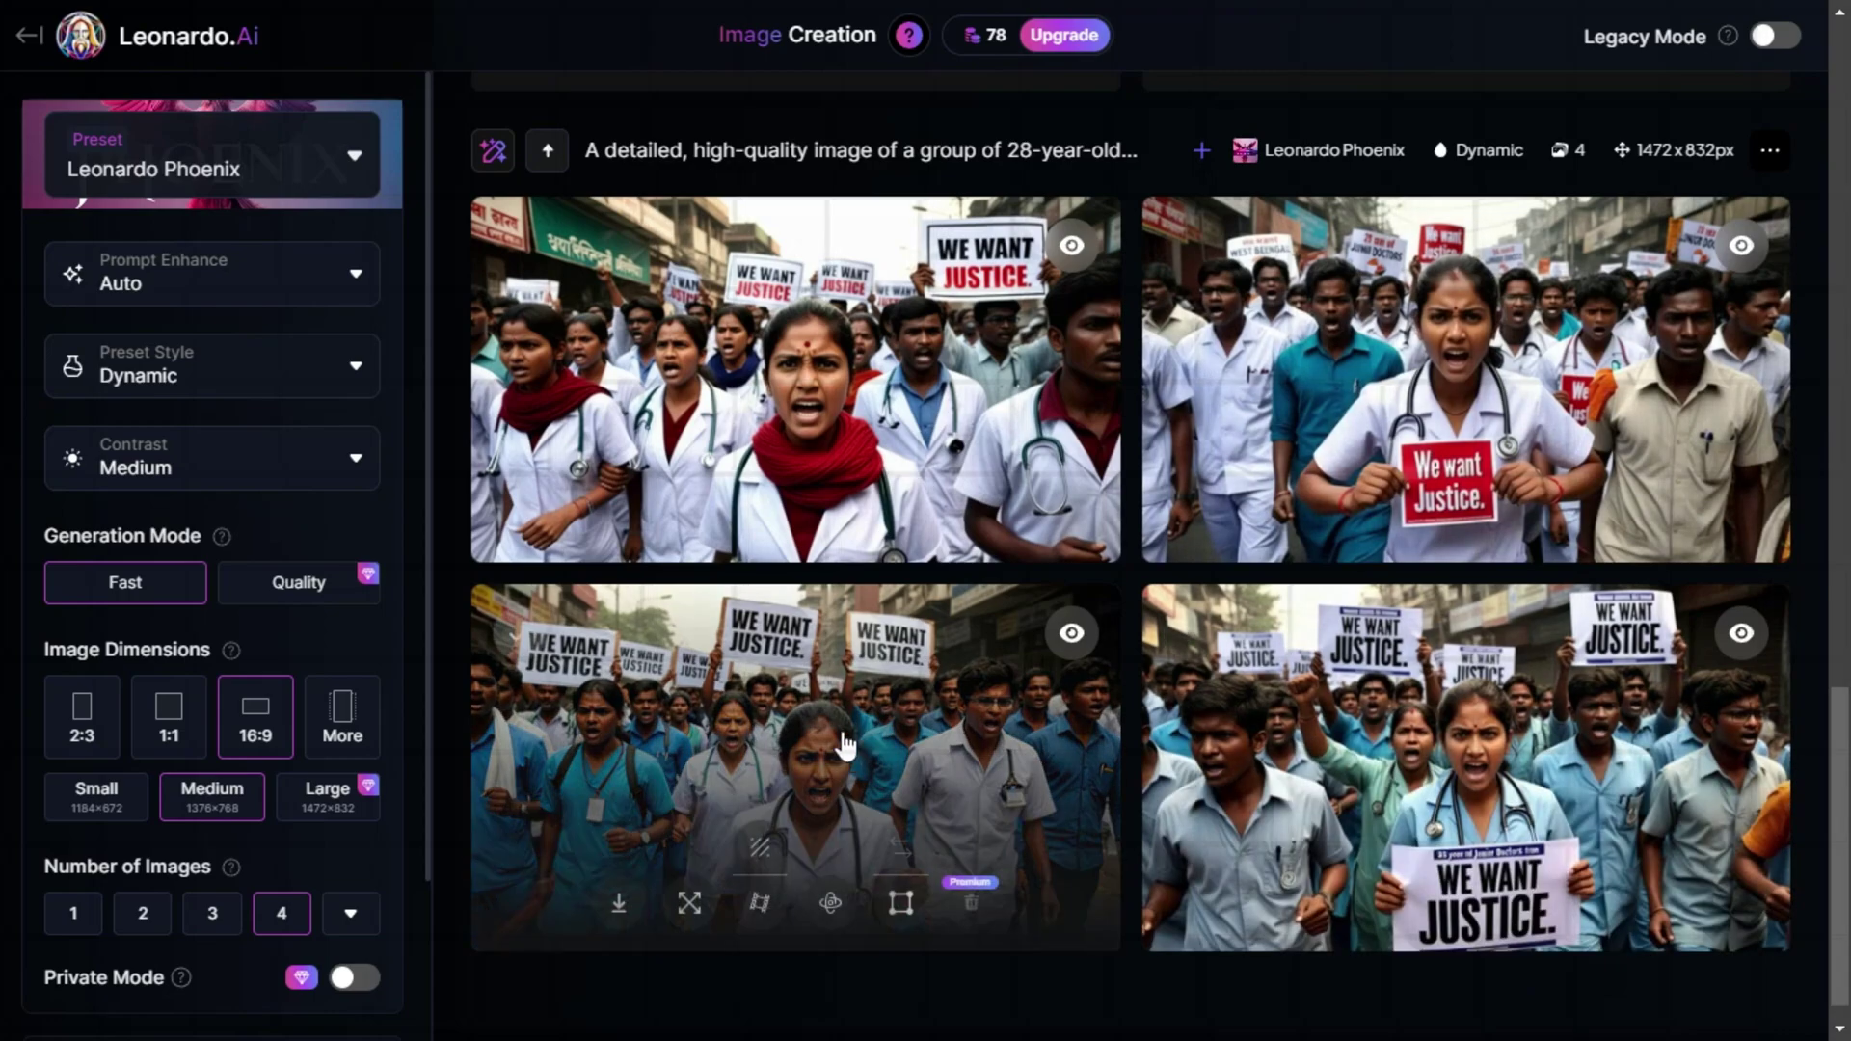
pyautogui.click(806, 335)
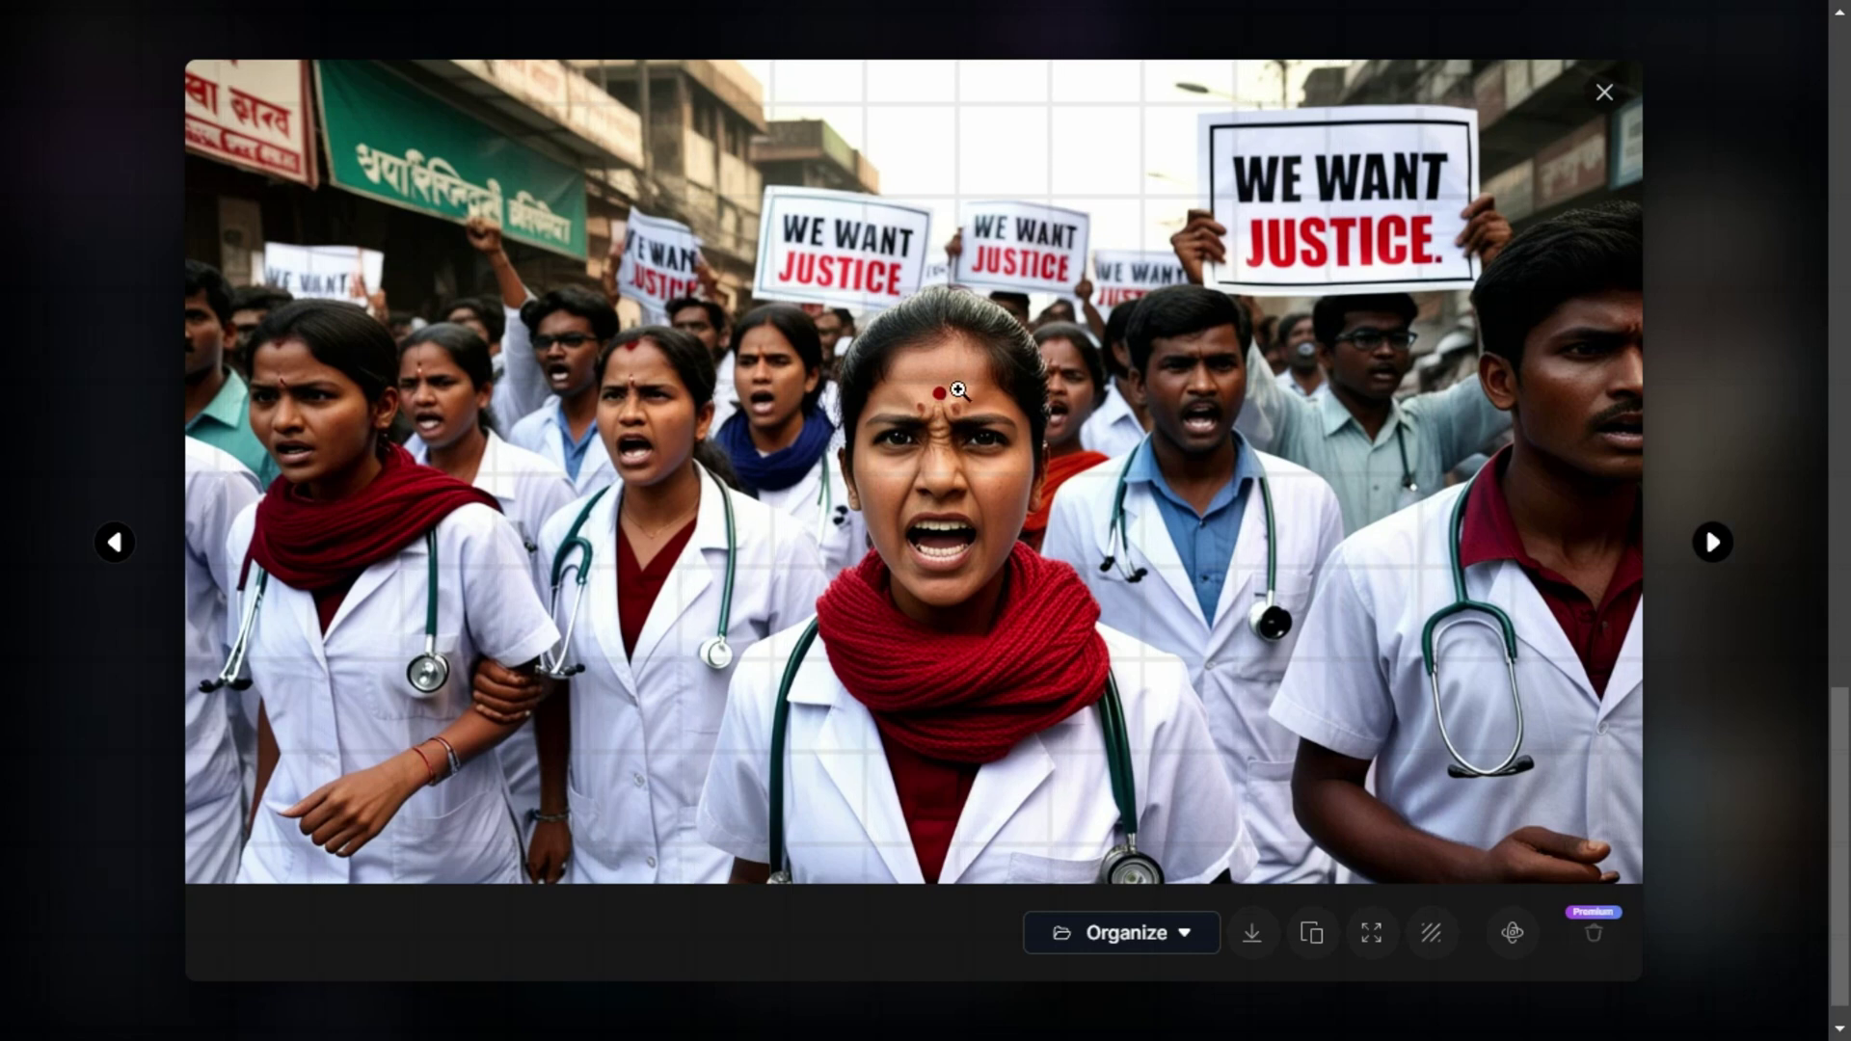
pyautogui.click(1713, 543)
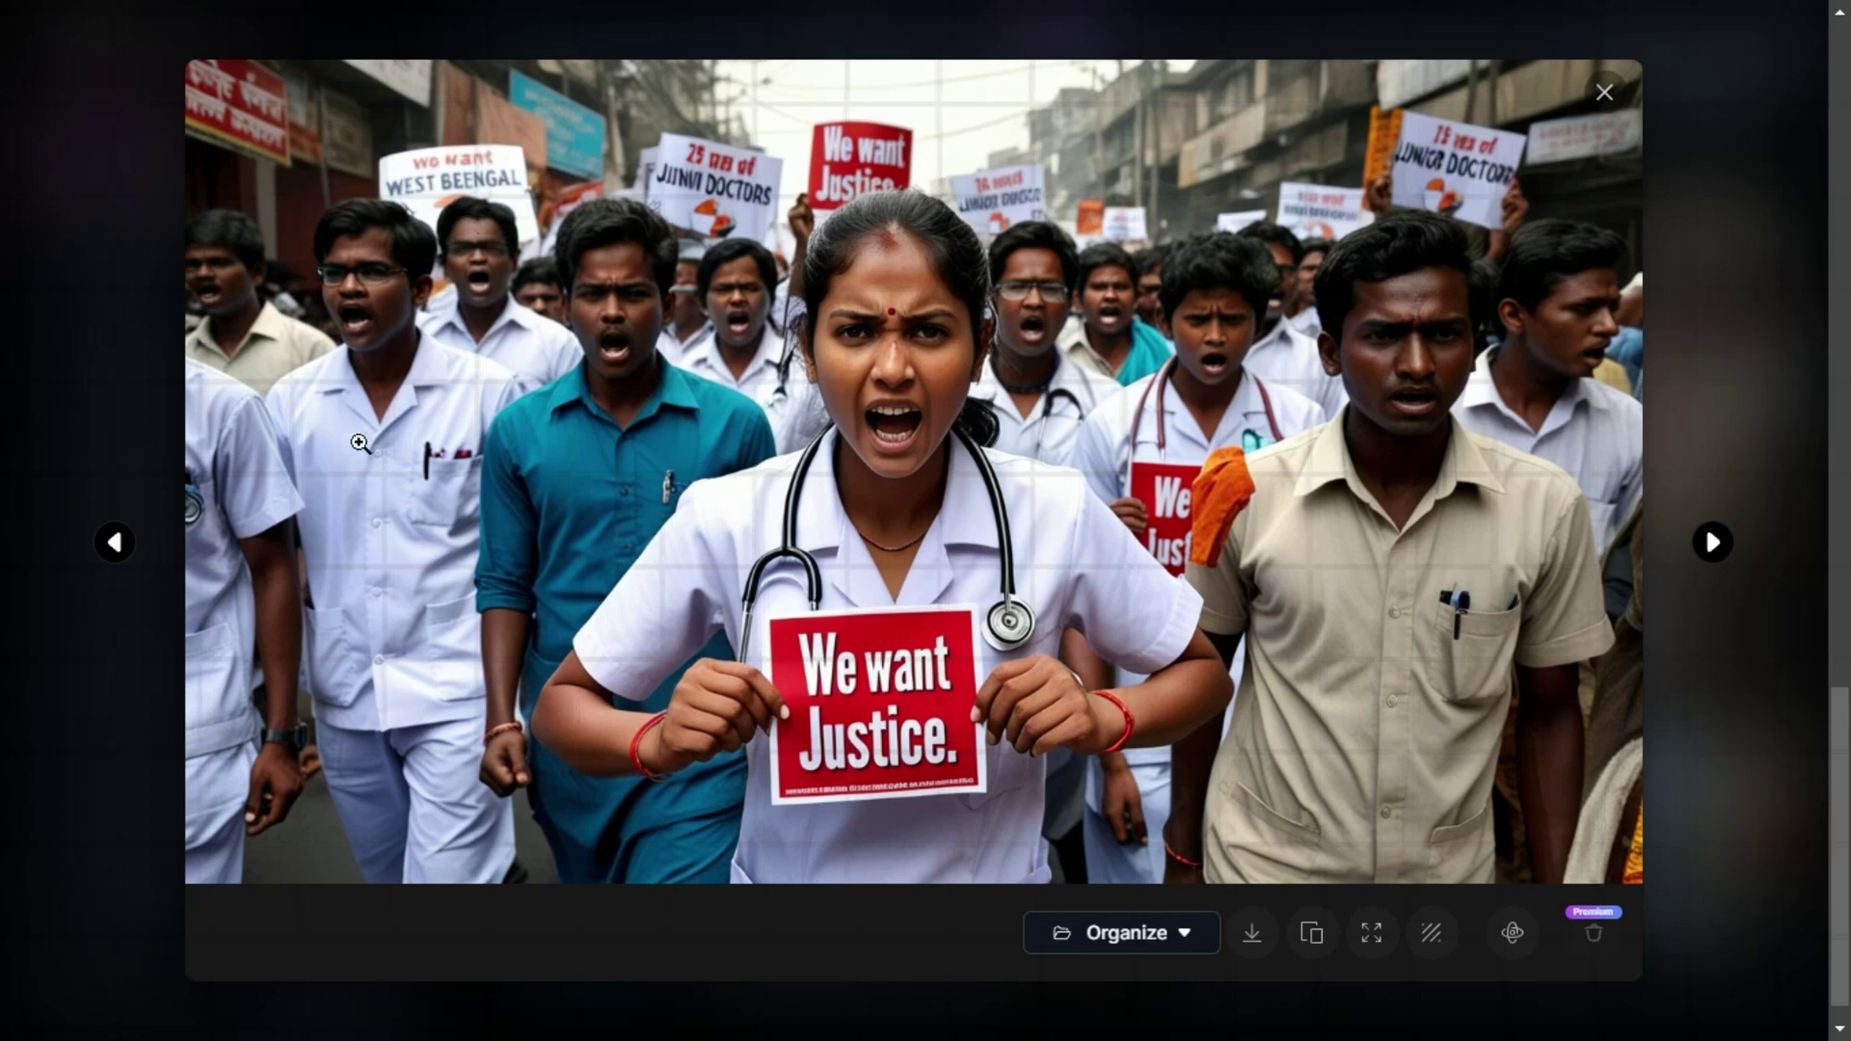
# - View the remaining two protest march images enlarged to examine their poster text, and return to the gallery
pyautogui.click(1713, 543)
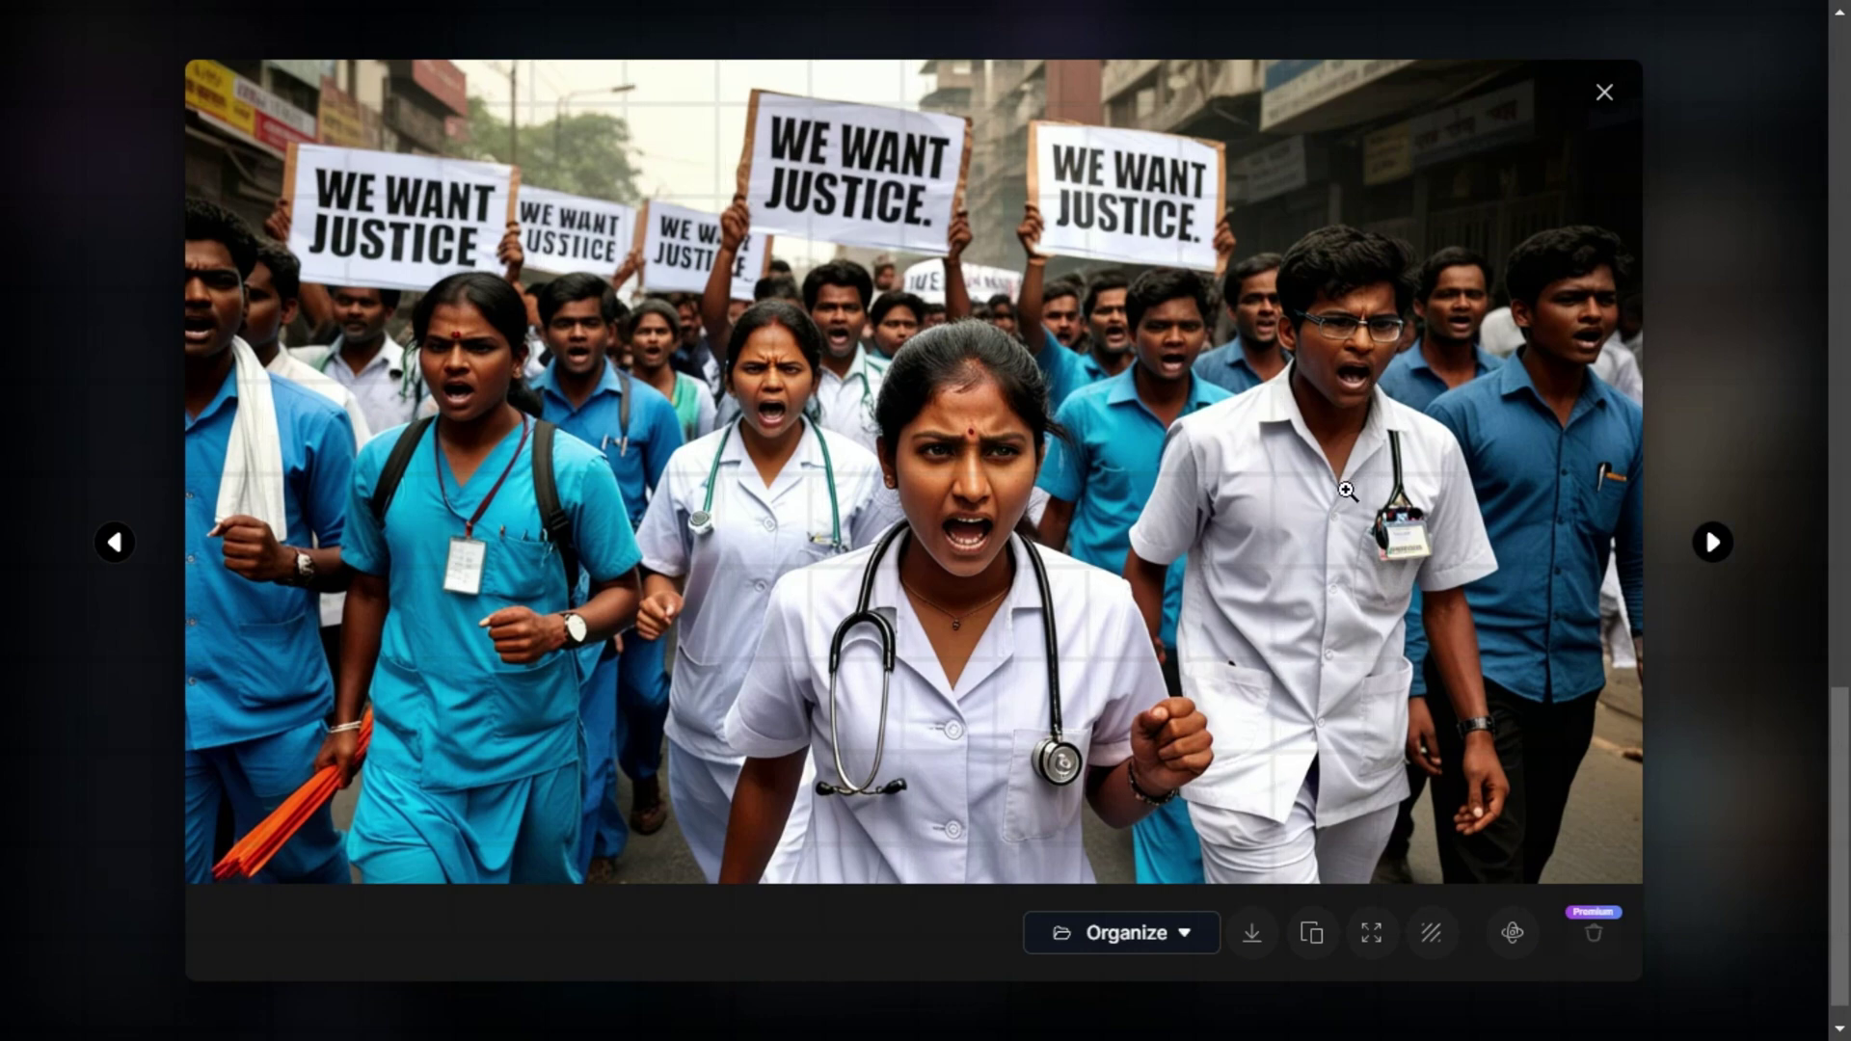
pyautogui.click(1712, 542)
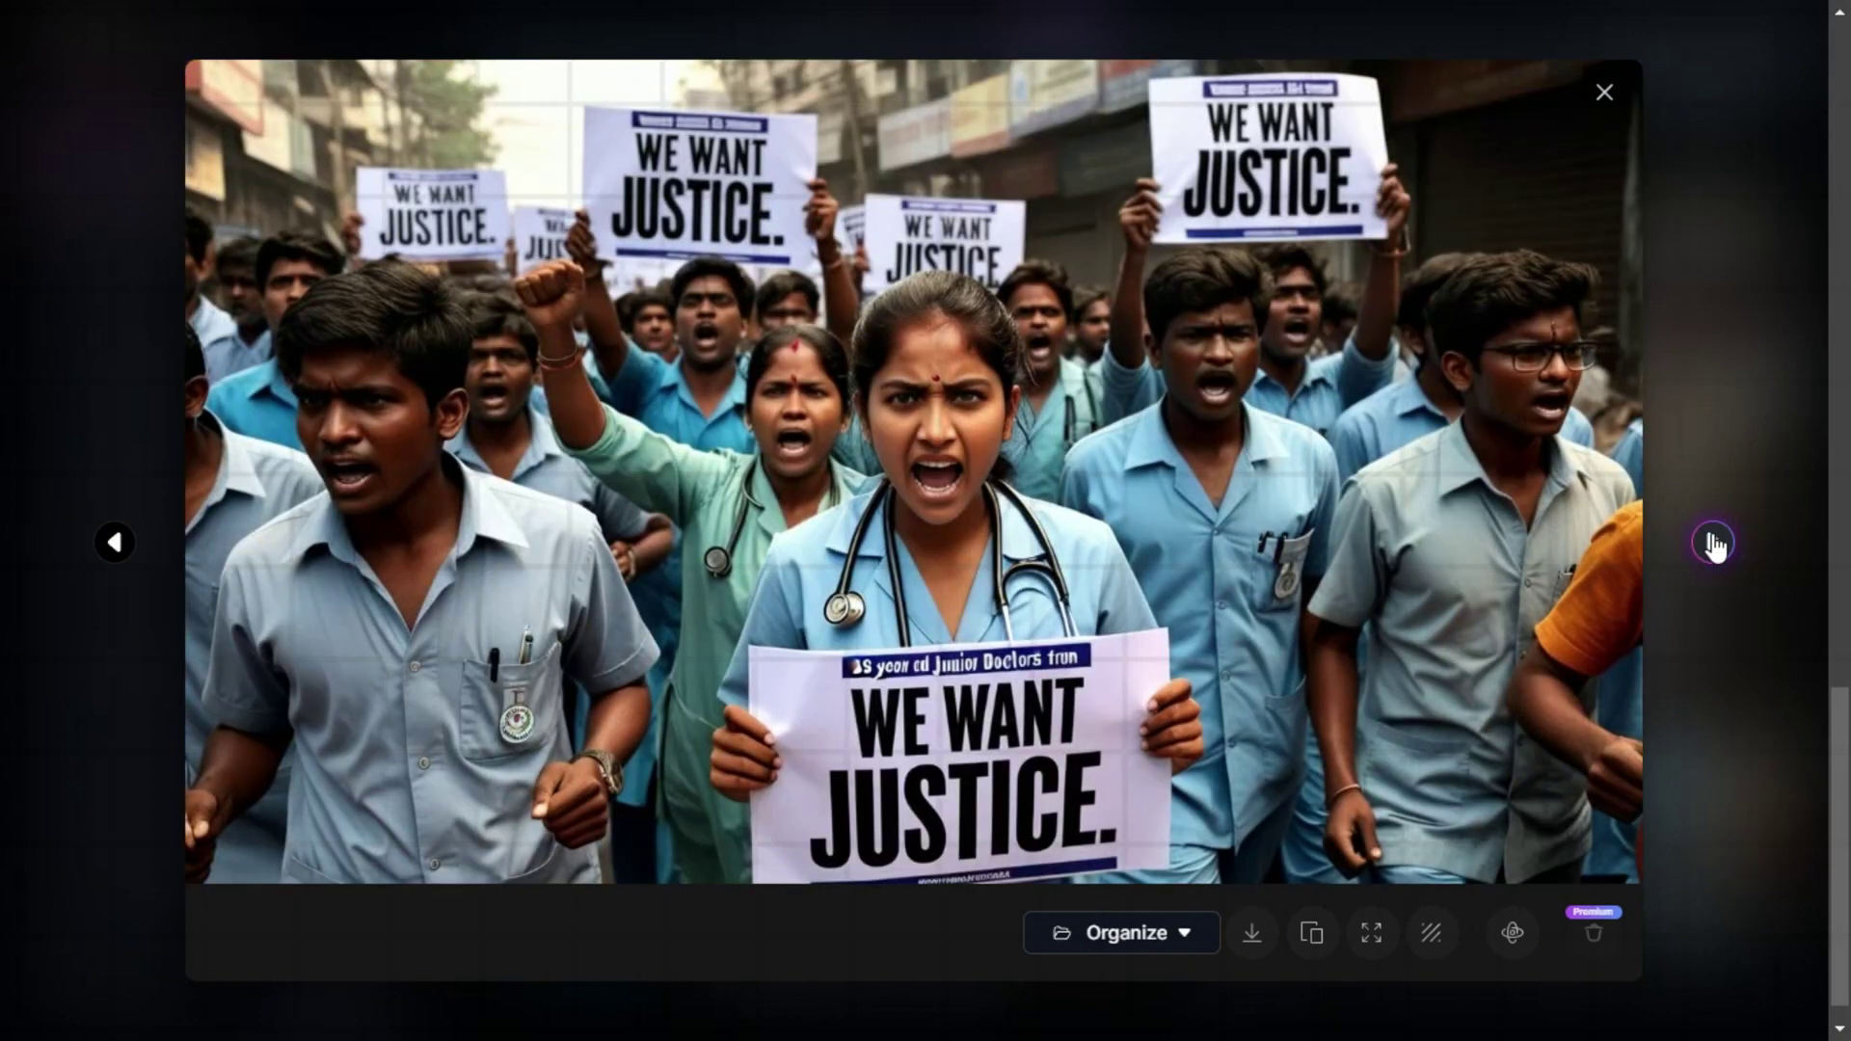
pyautogui.press('Escape')
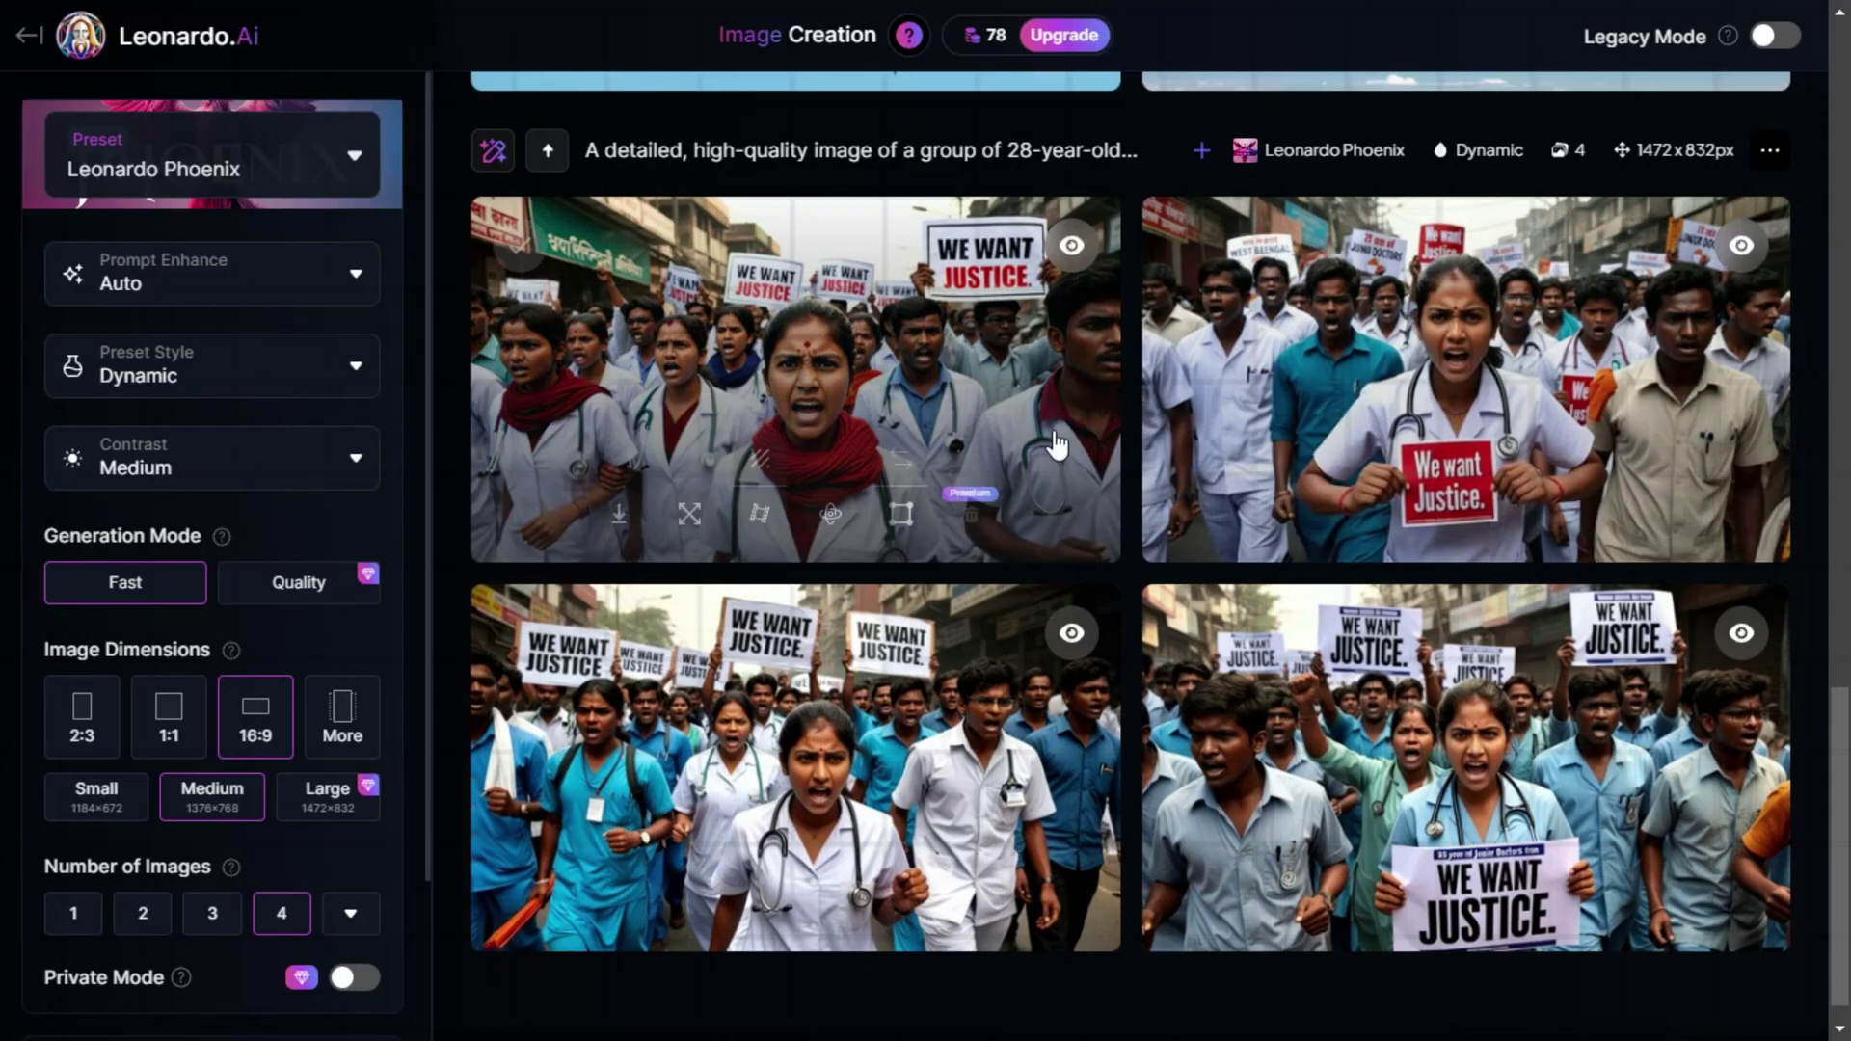
# - Find the cloud-lettering generations and view all four enlarged to examine the lettering, subtitle and description text
pyautogui.scroll(8, 825, 597)
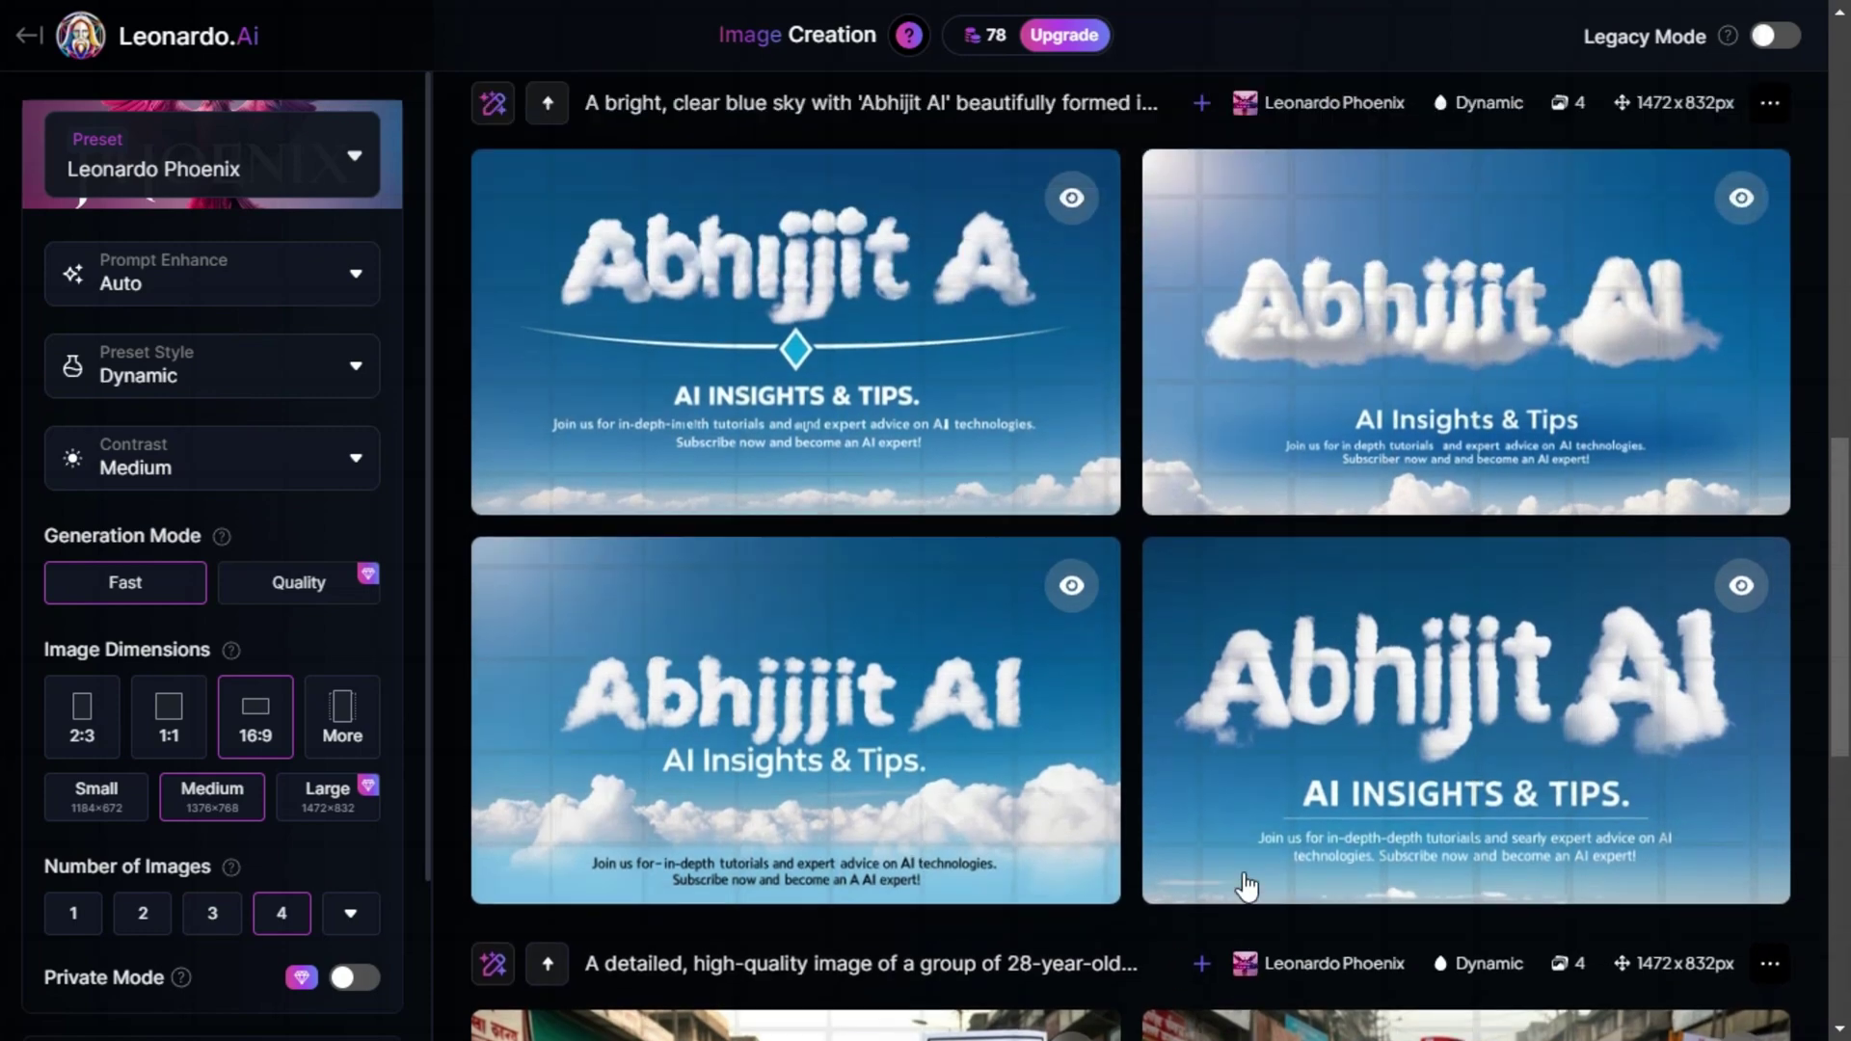
pyautogui.scroll(1, 1246, 885)
pyautogui.moveTo(784, 483)
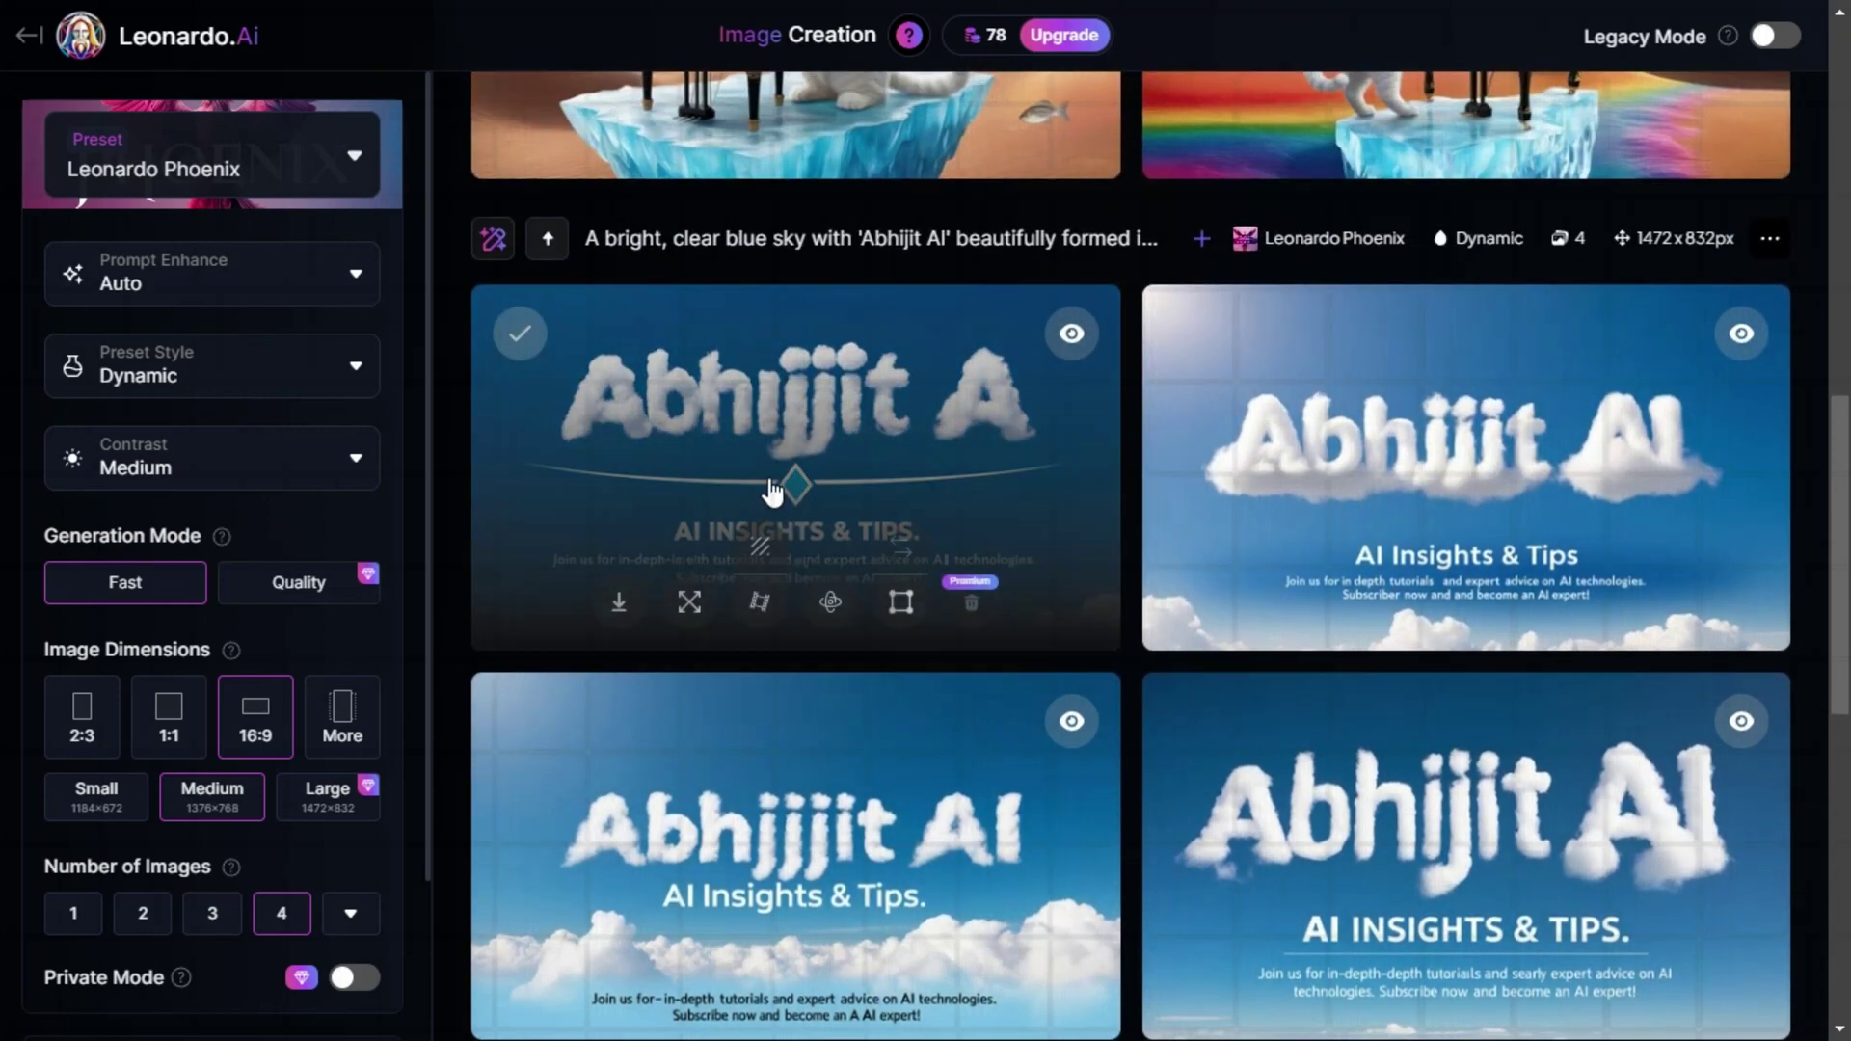
pyautogui.click(807, 431)
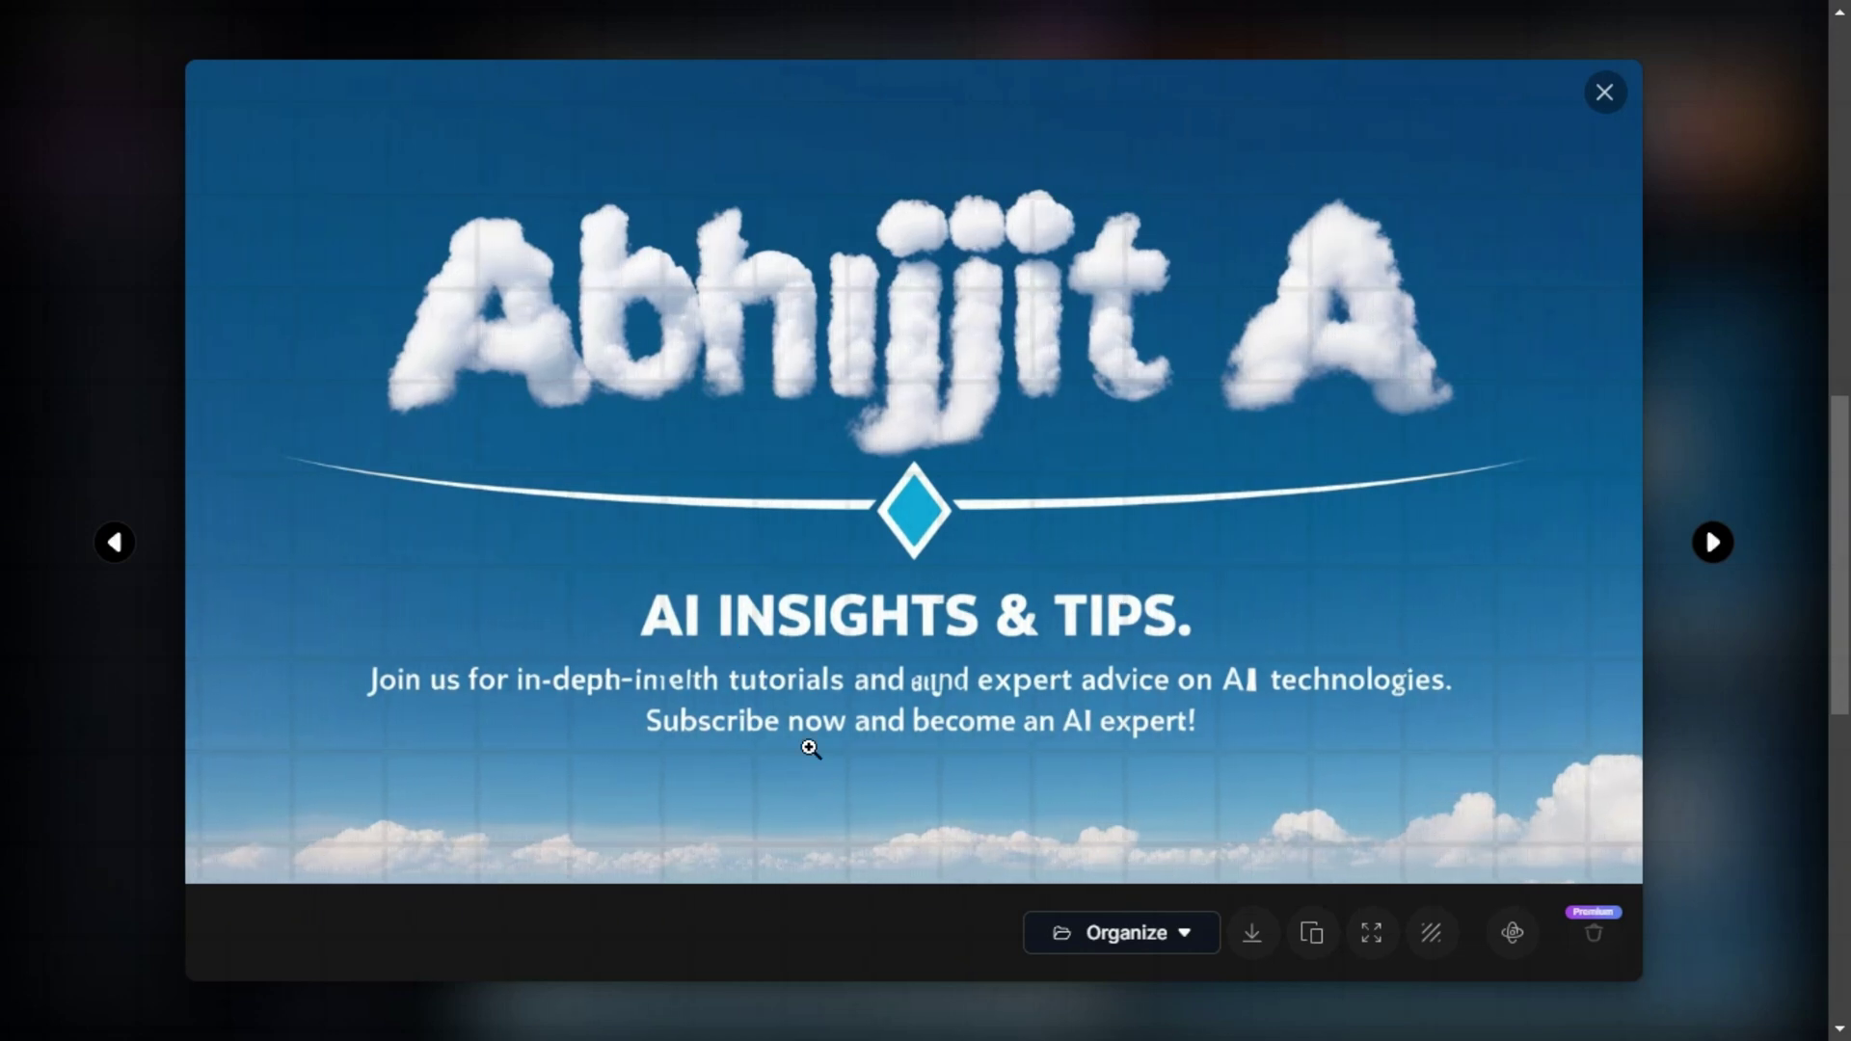
pyautogui.click(1712, 542)
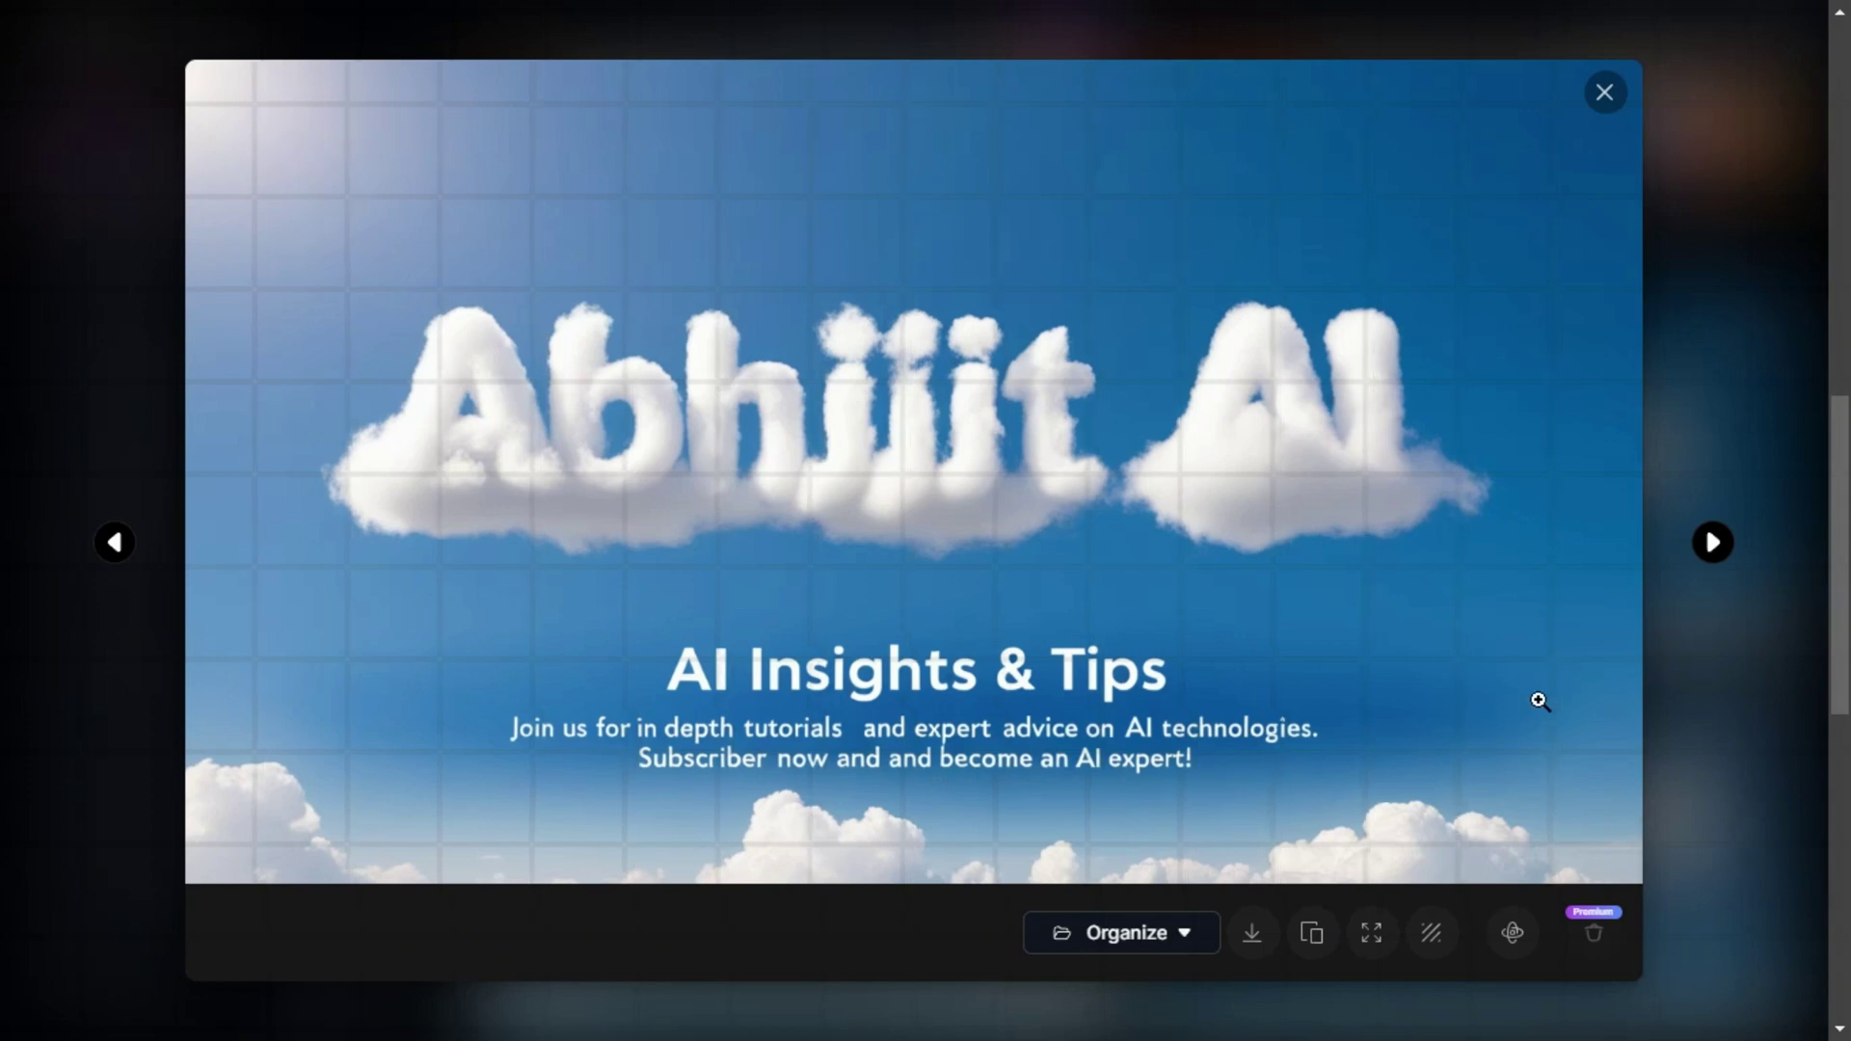
pyautogui.click(1712, 542)
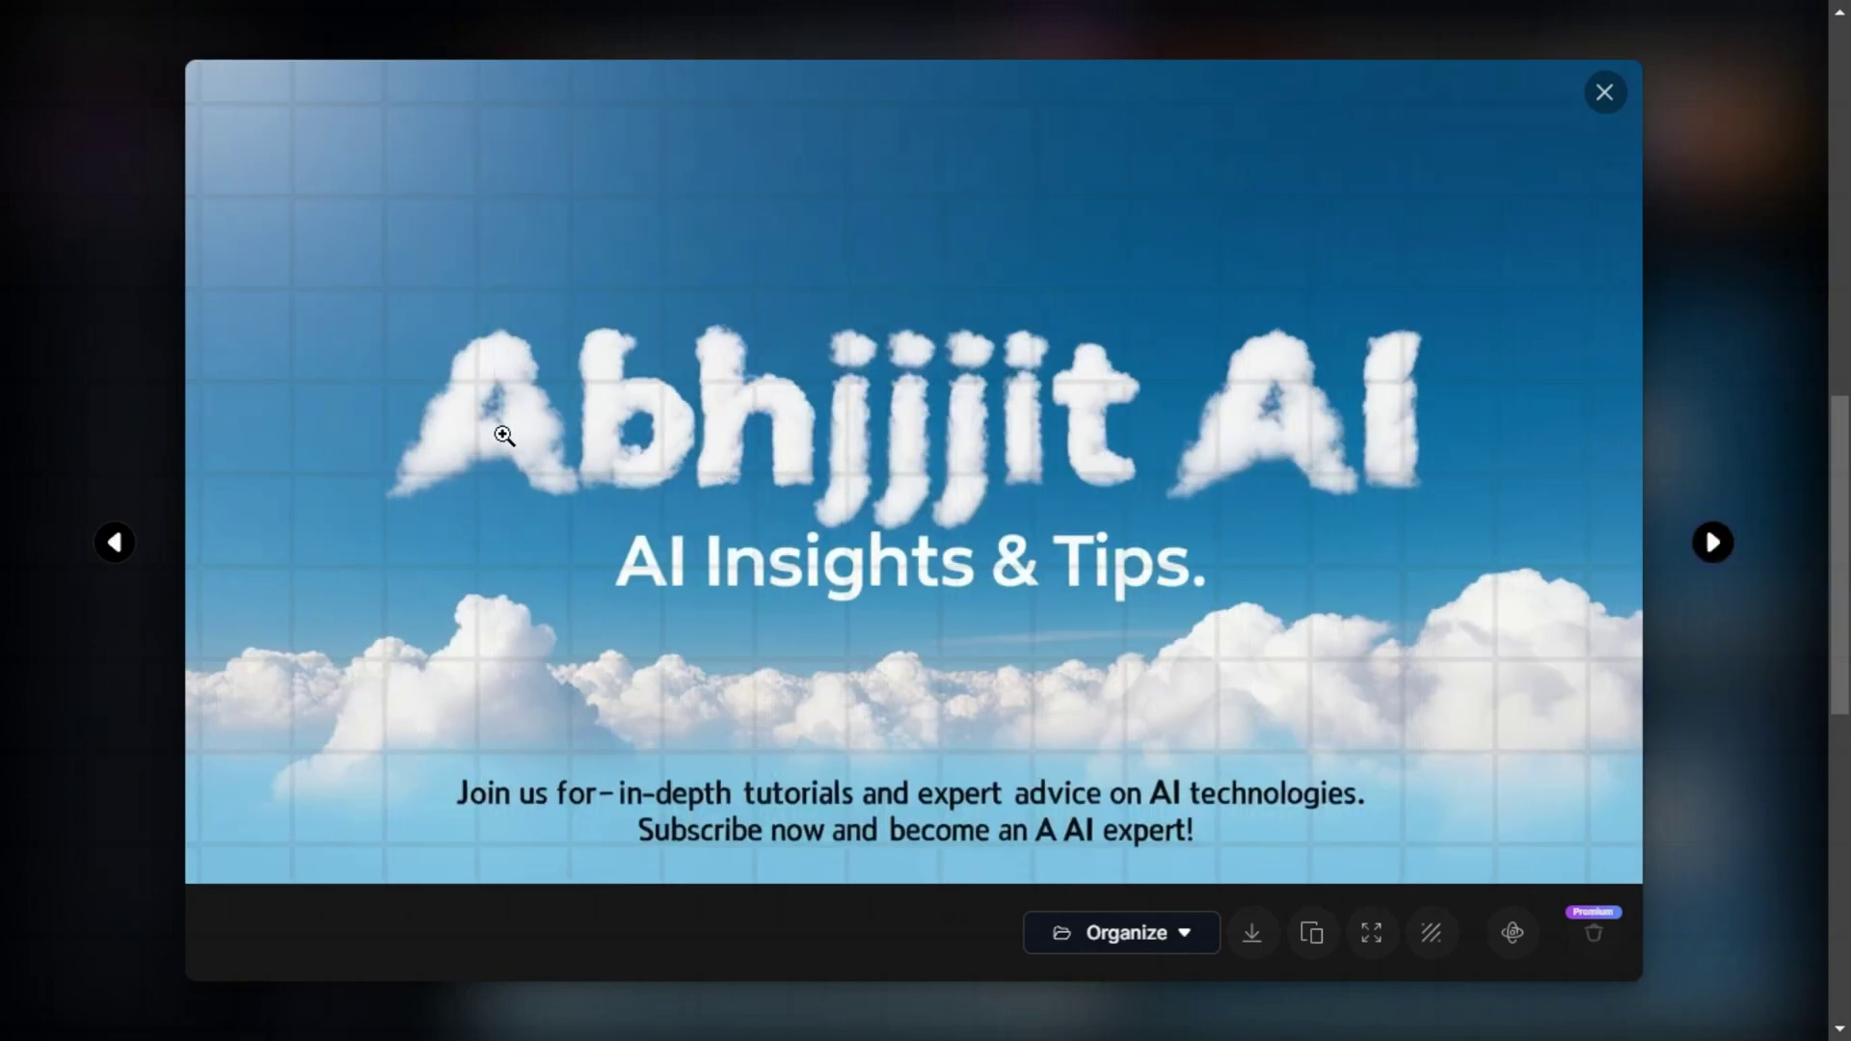
pyautogui.click(1712, 542)
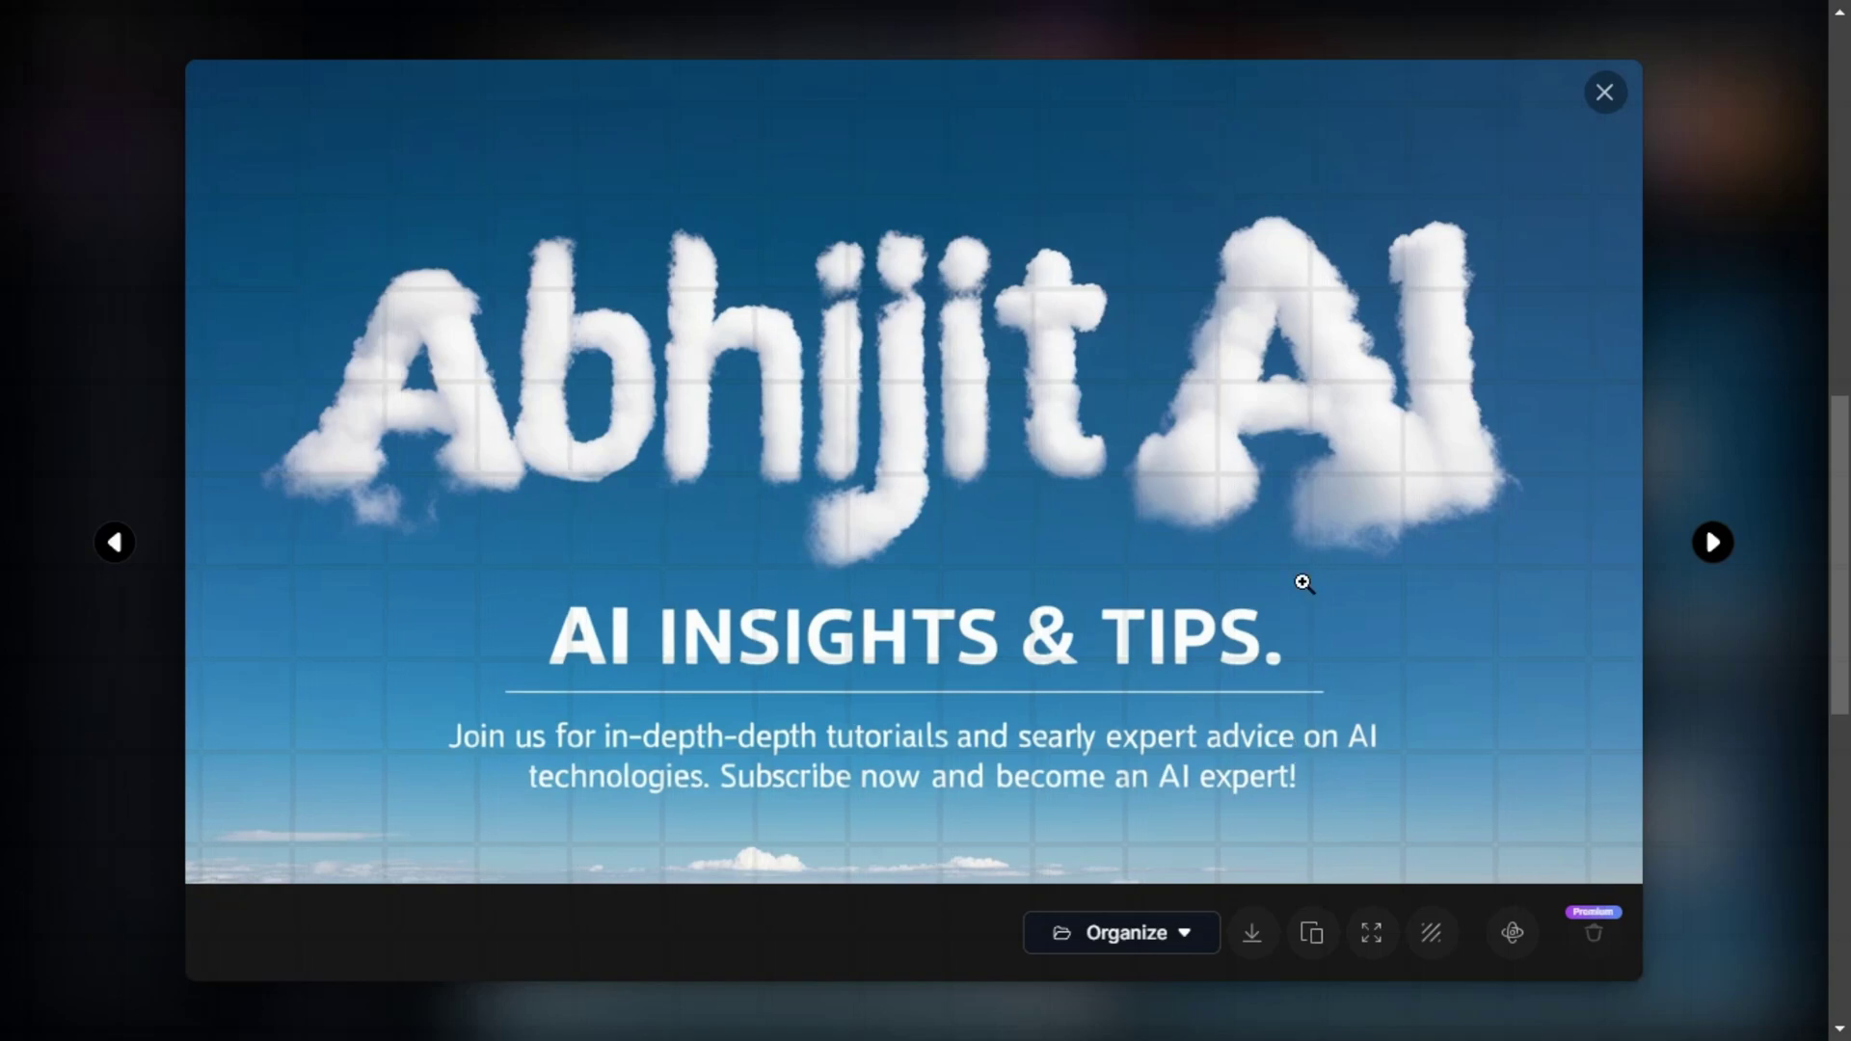
pyautogui.click(1605, 93)
# - Find the winged cat and piano generations and view all four enlarged to compare how well they match the prompt
pyautogui.scroll(8, 1107, 653)
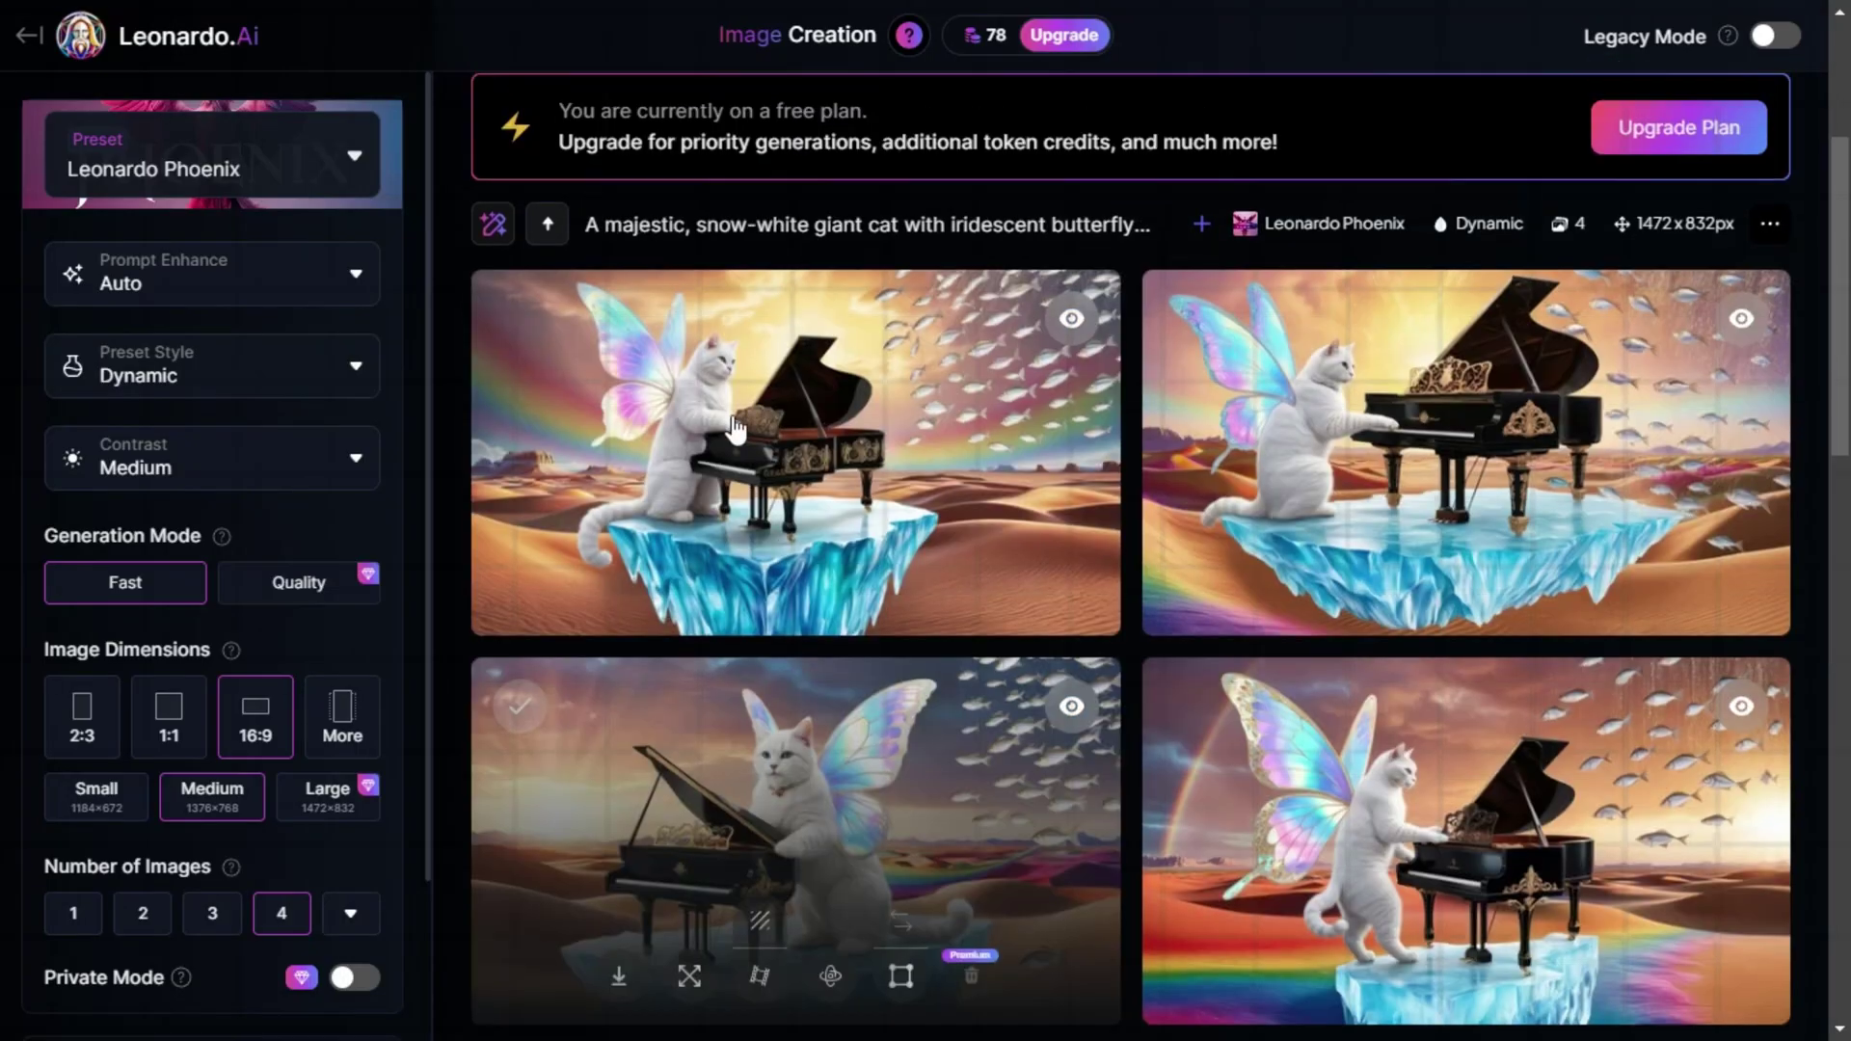
pyautogui.scroll(-1, 868, 598)
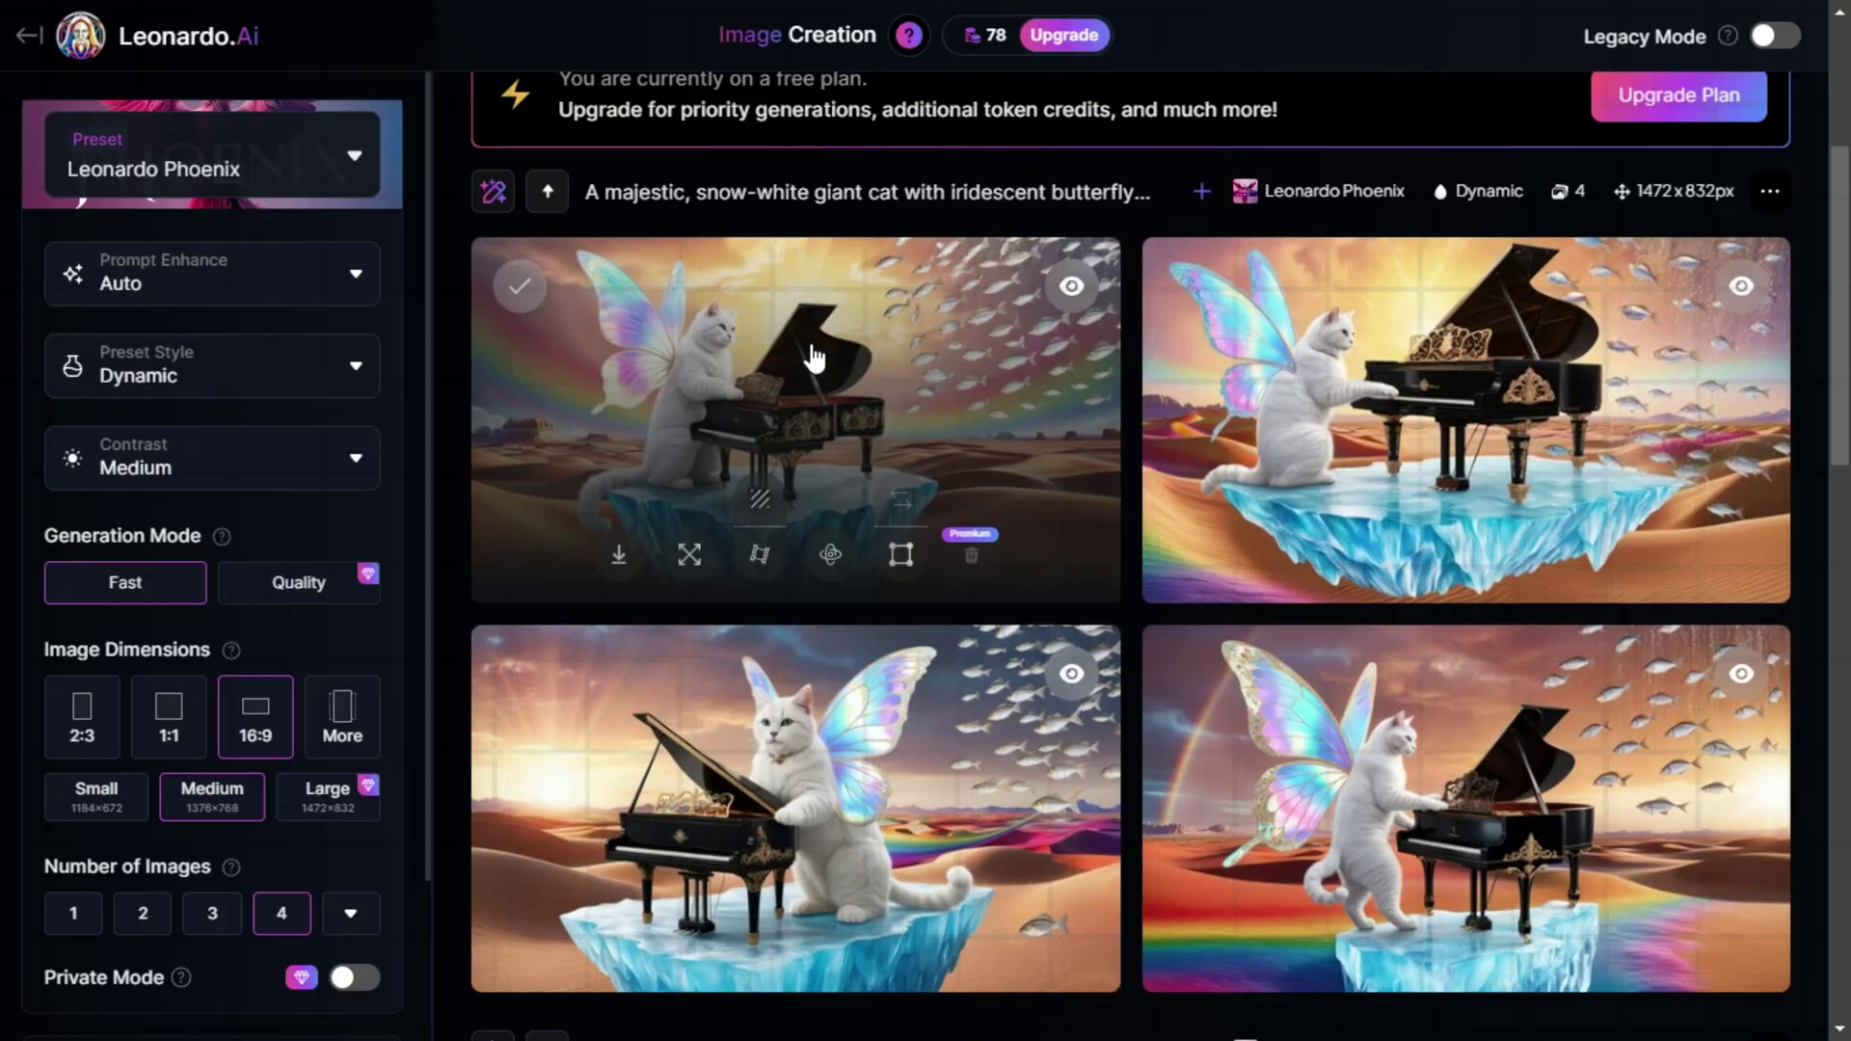
pyautogui.click(812, 357)
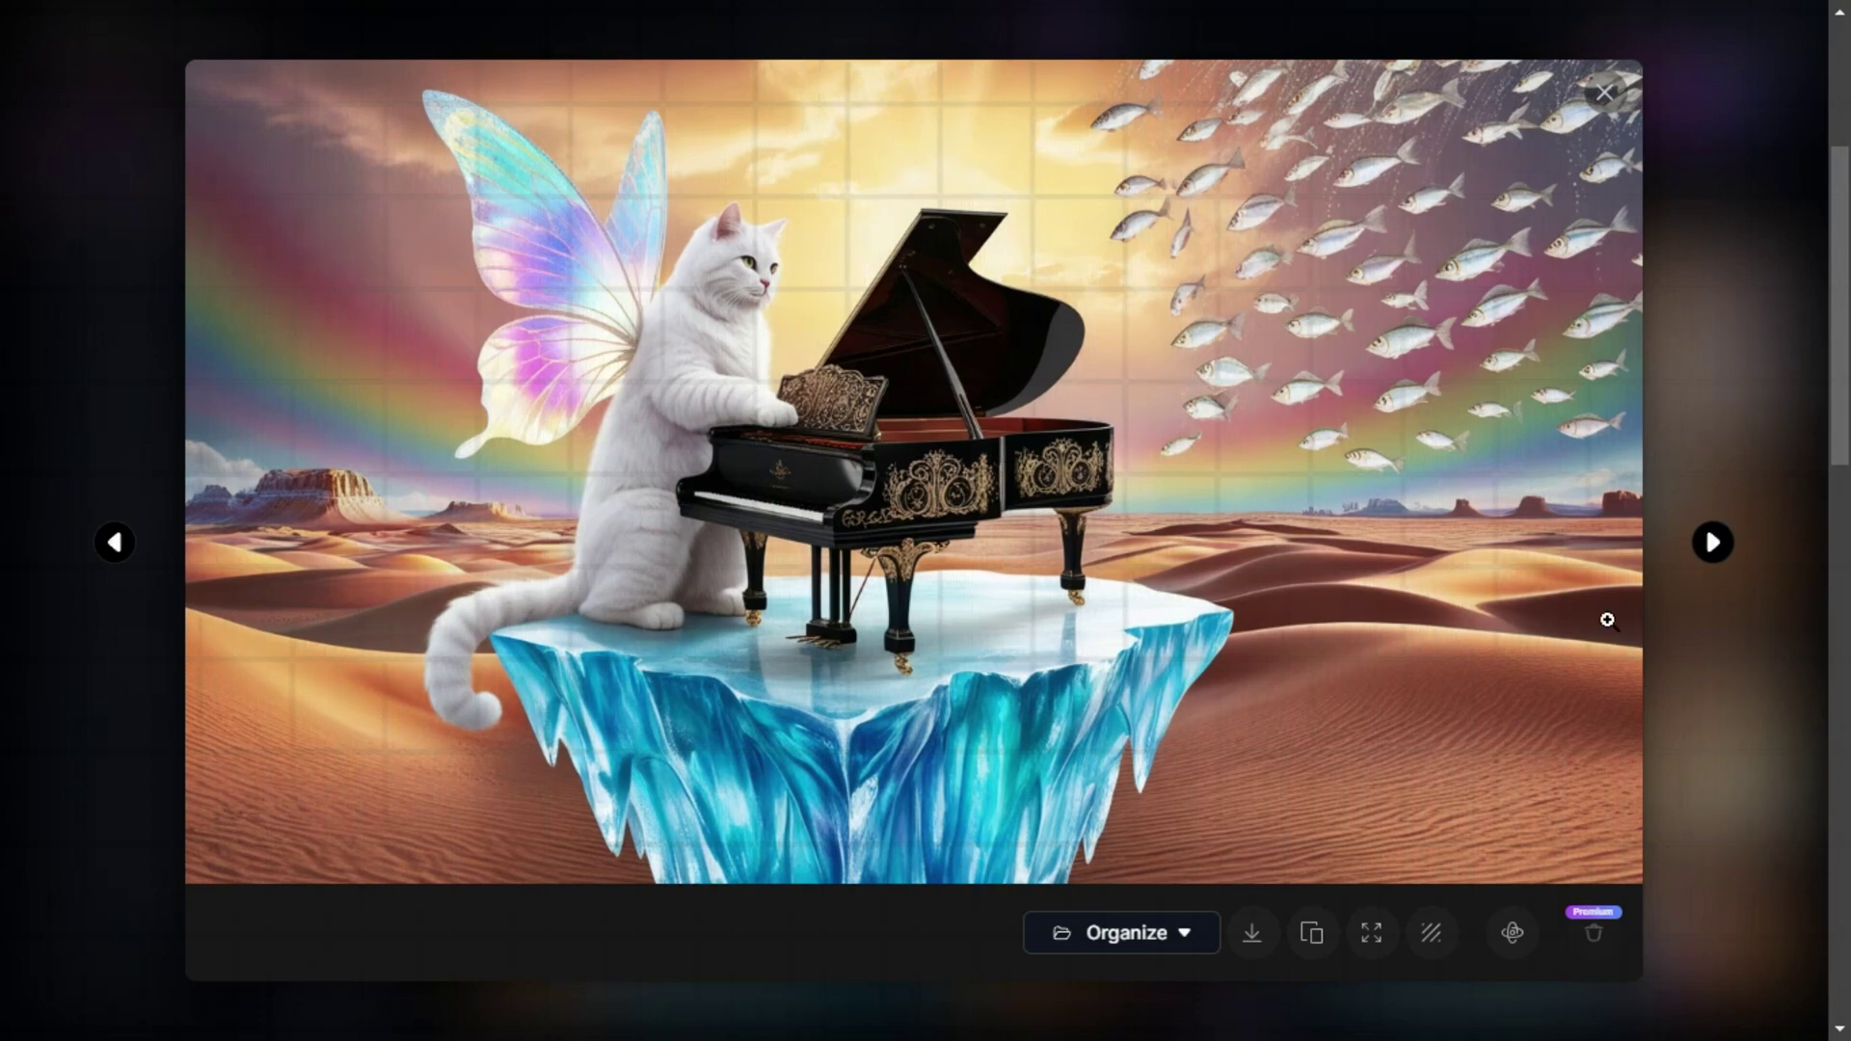
pyautogui.click(1712, 542)
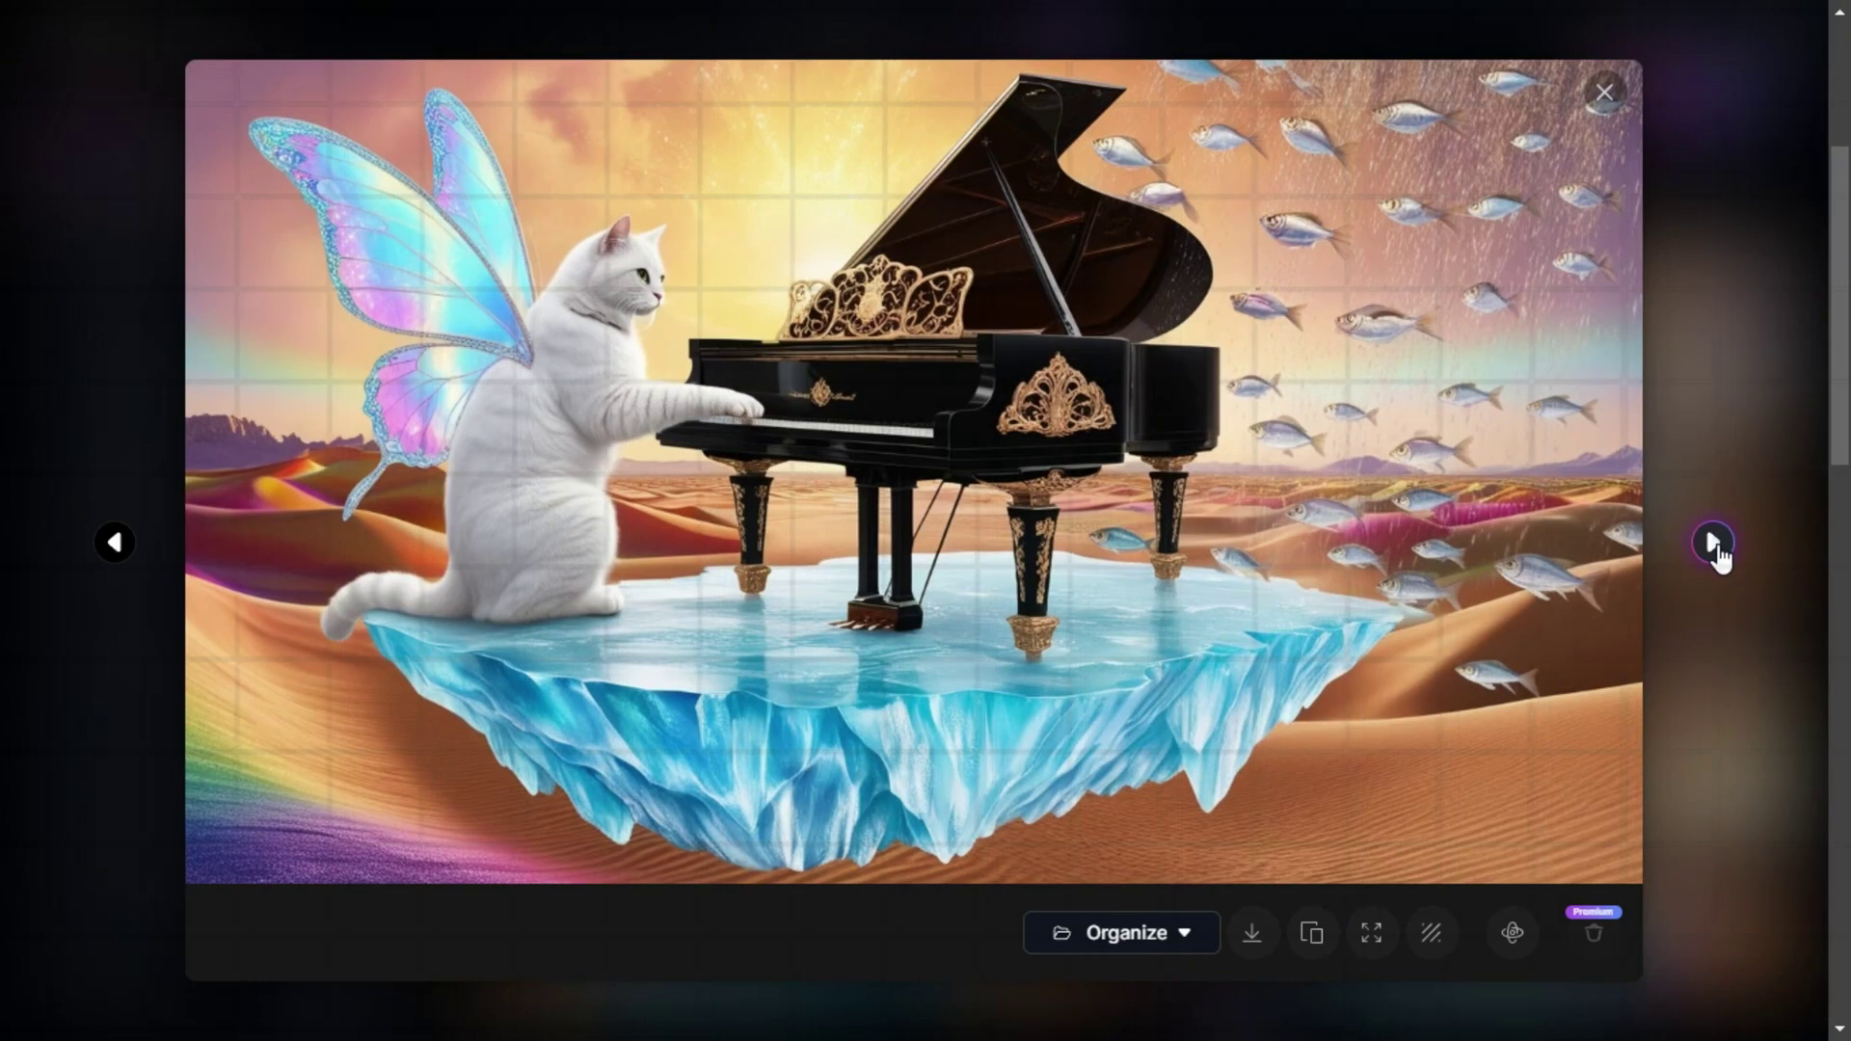
pyautogui.click(1714, 545)
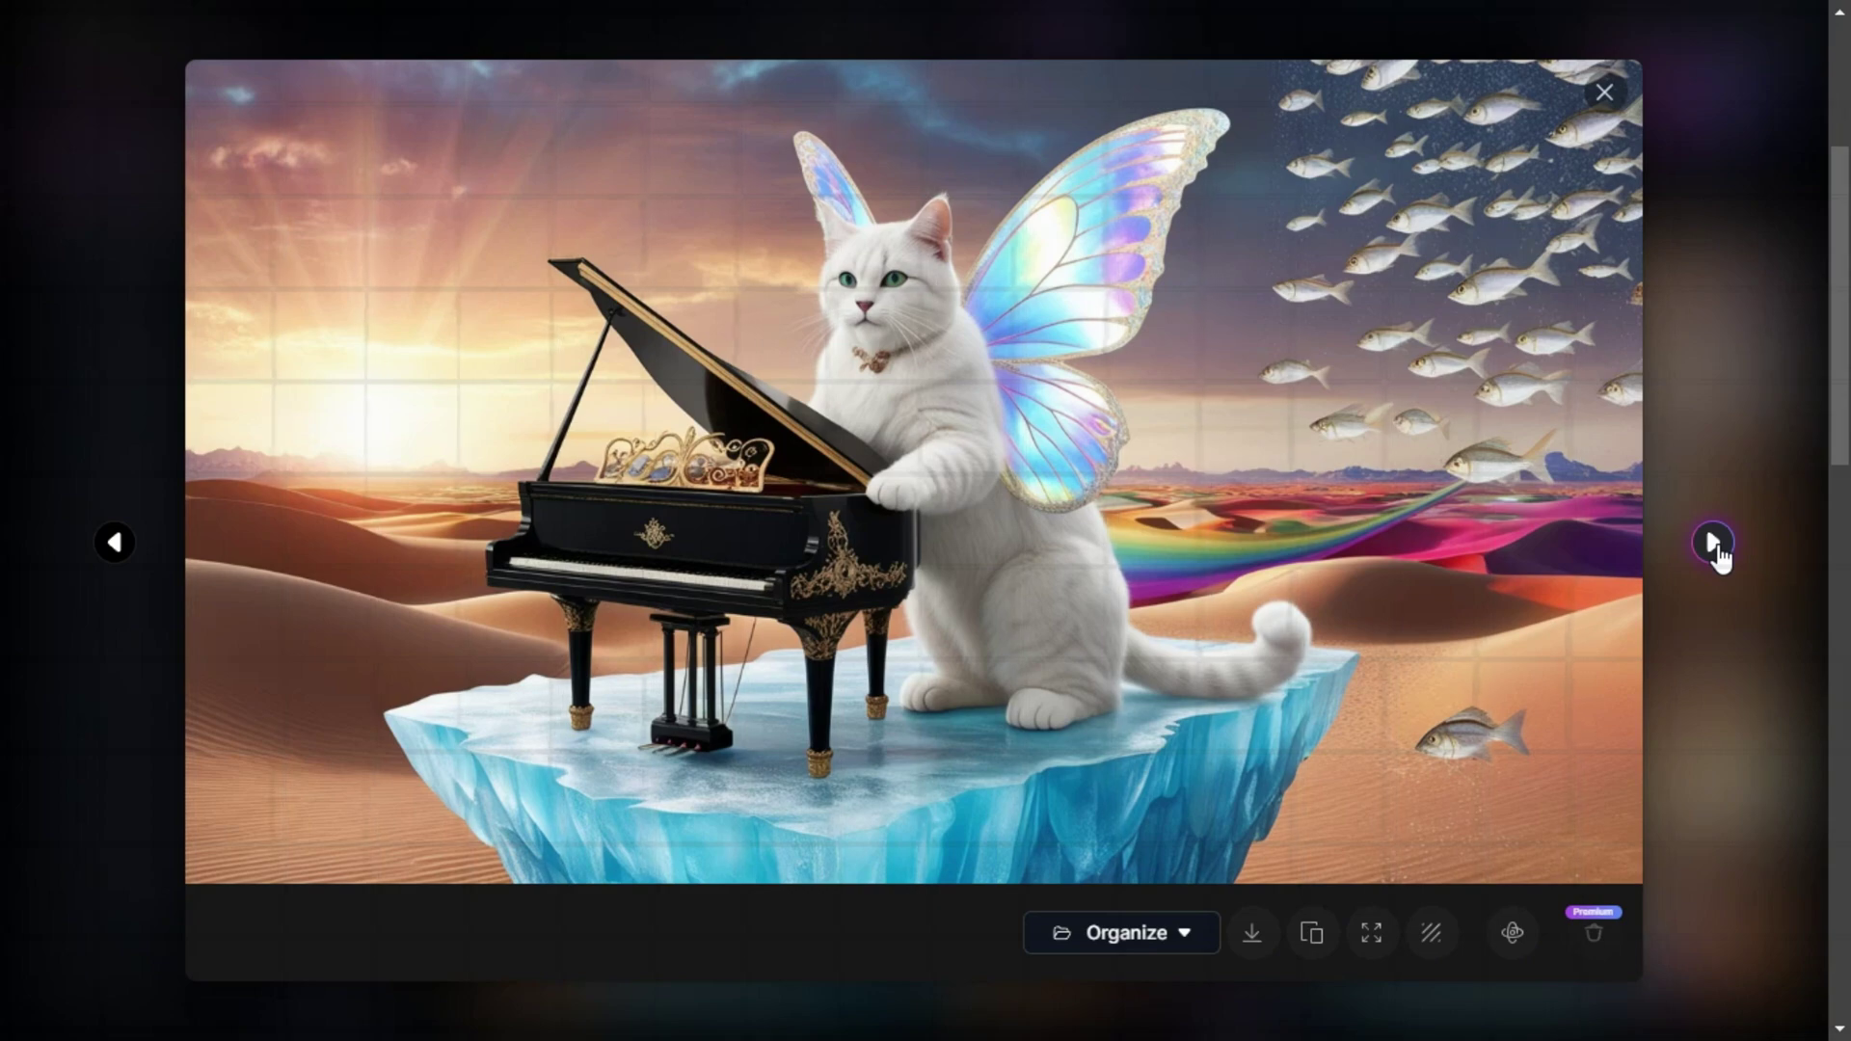
pyautogui.click(1715, 545)
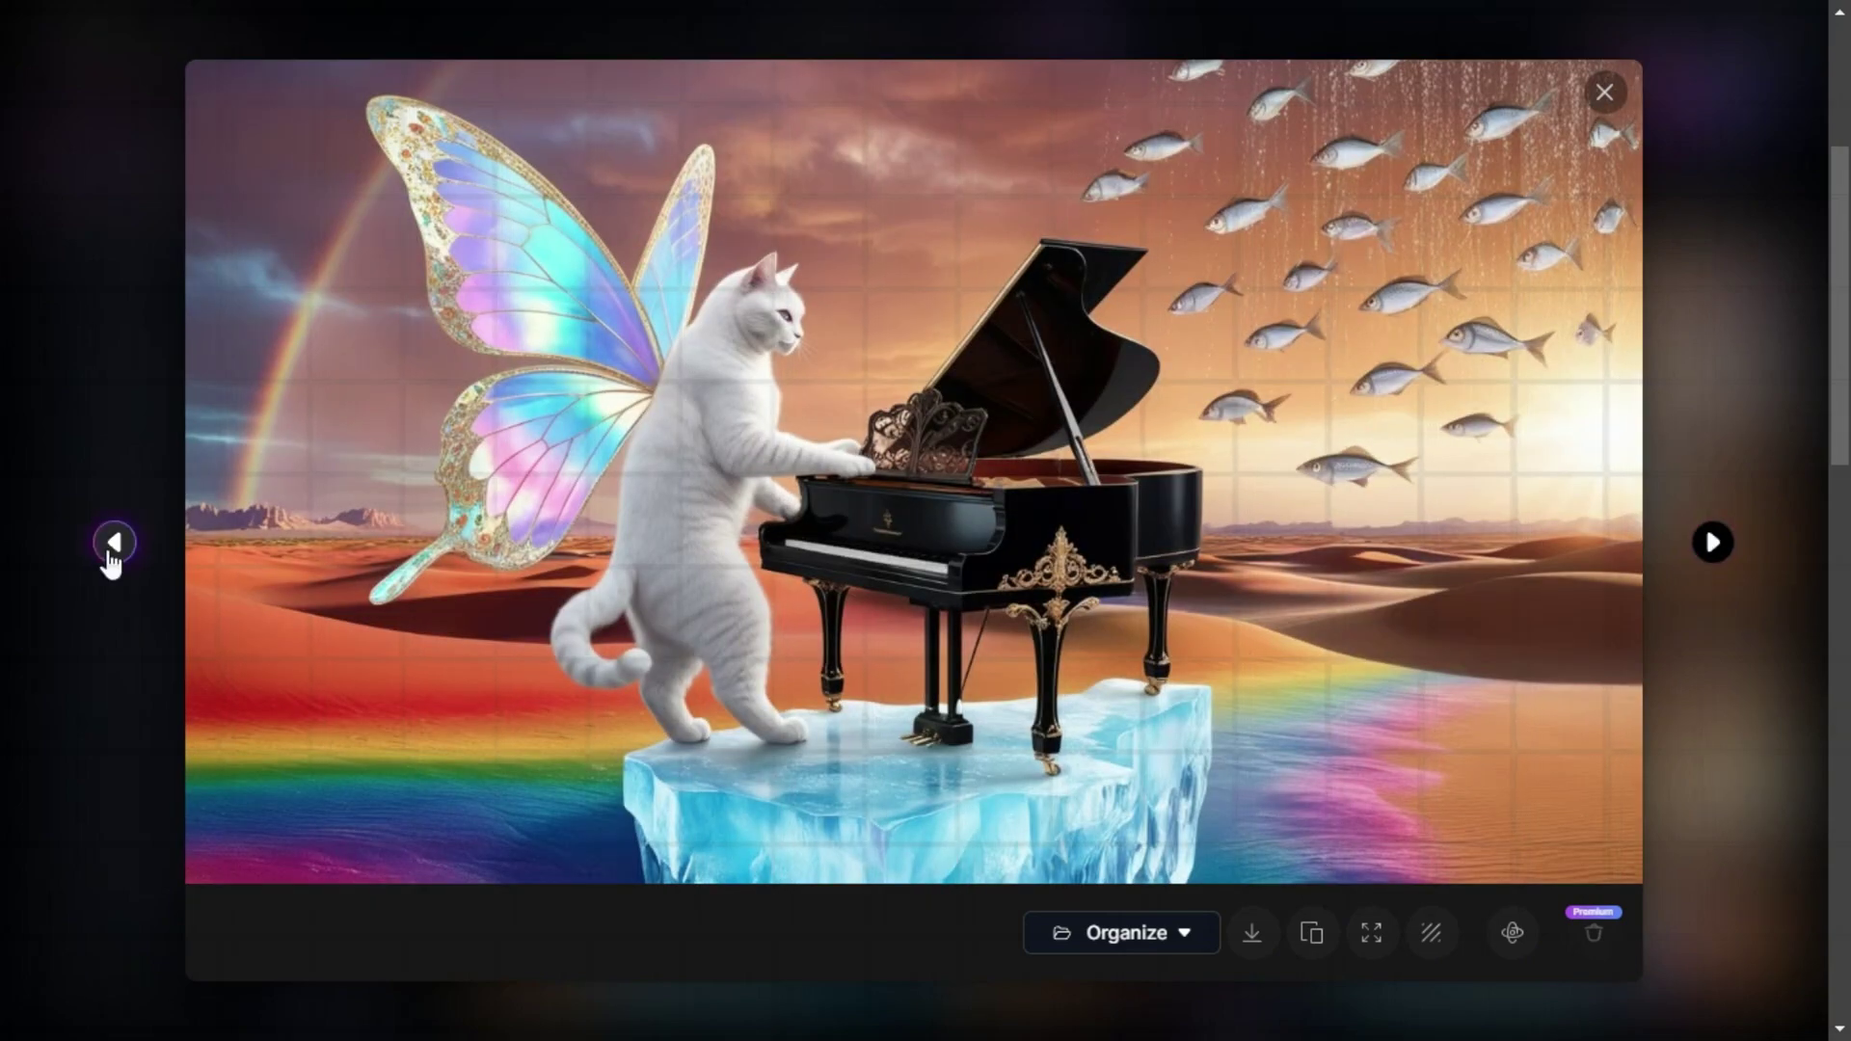
pyautogui.click(113, 545)
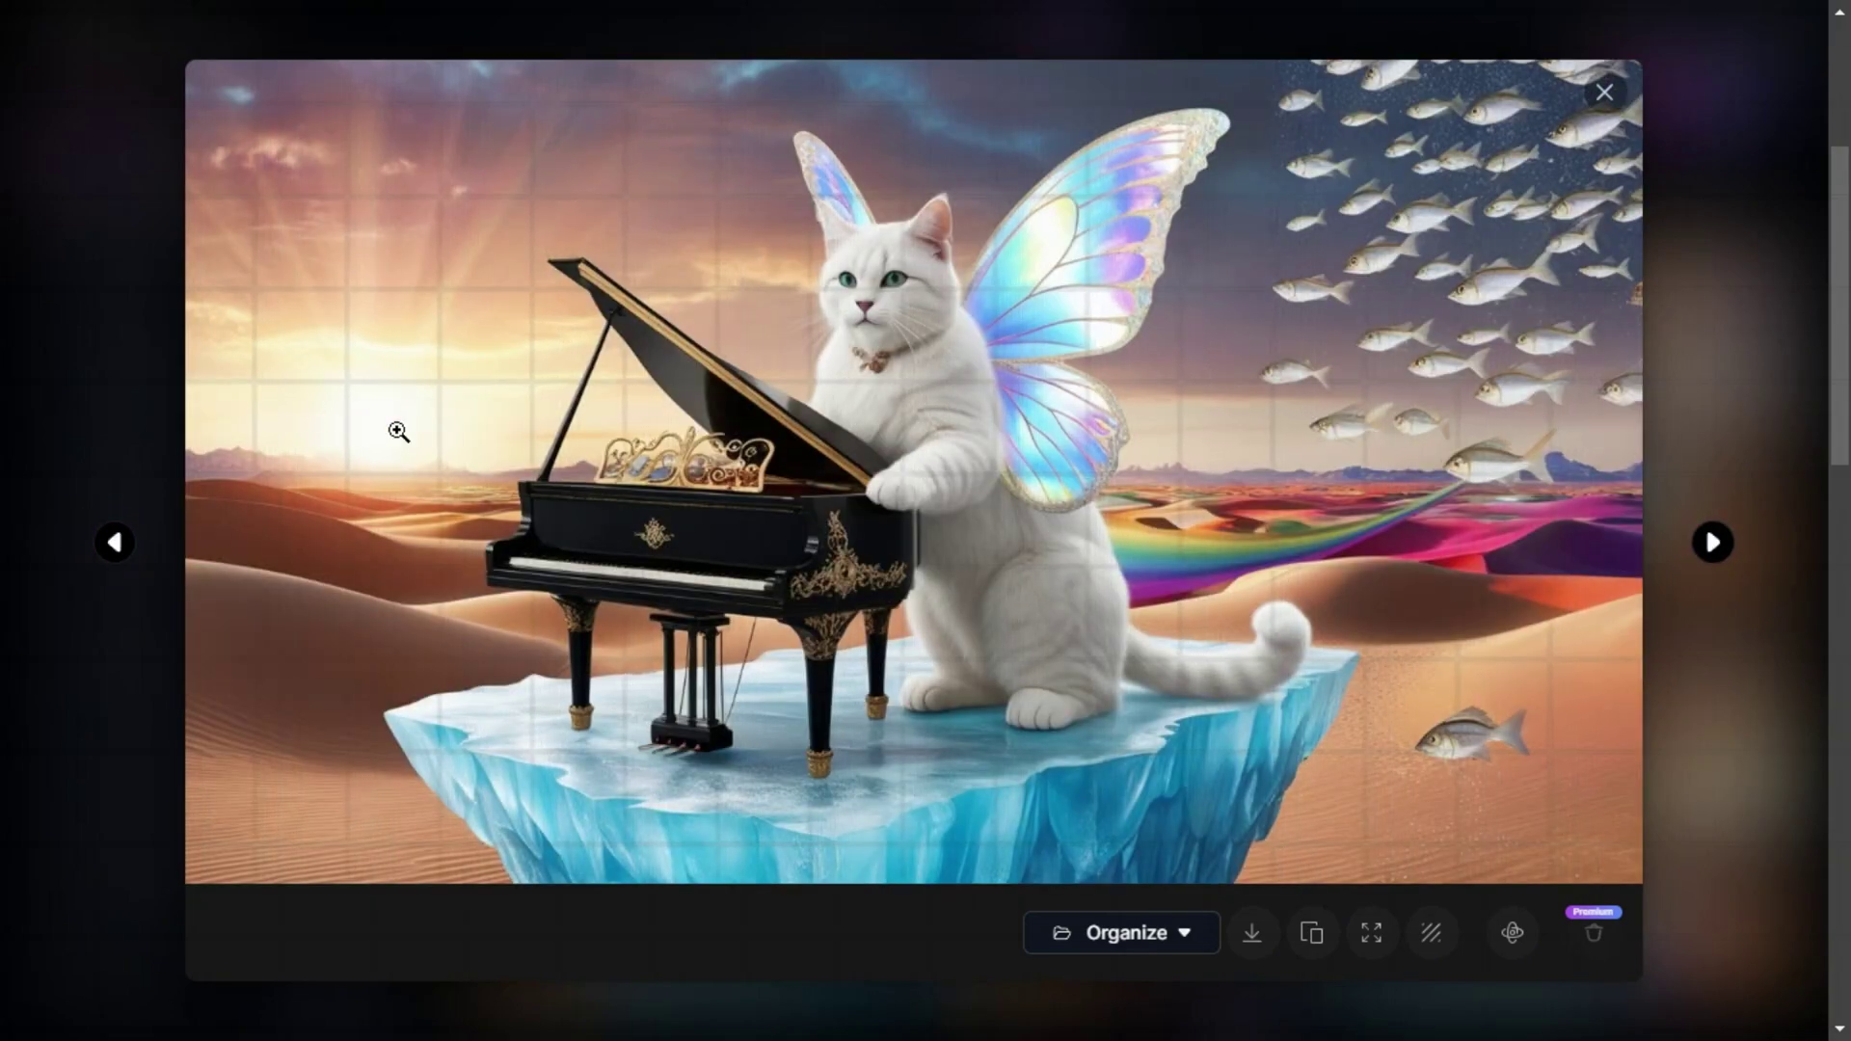
pyautogui.click(1765, 686)
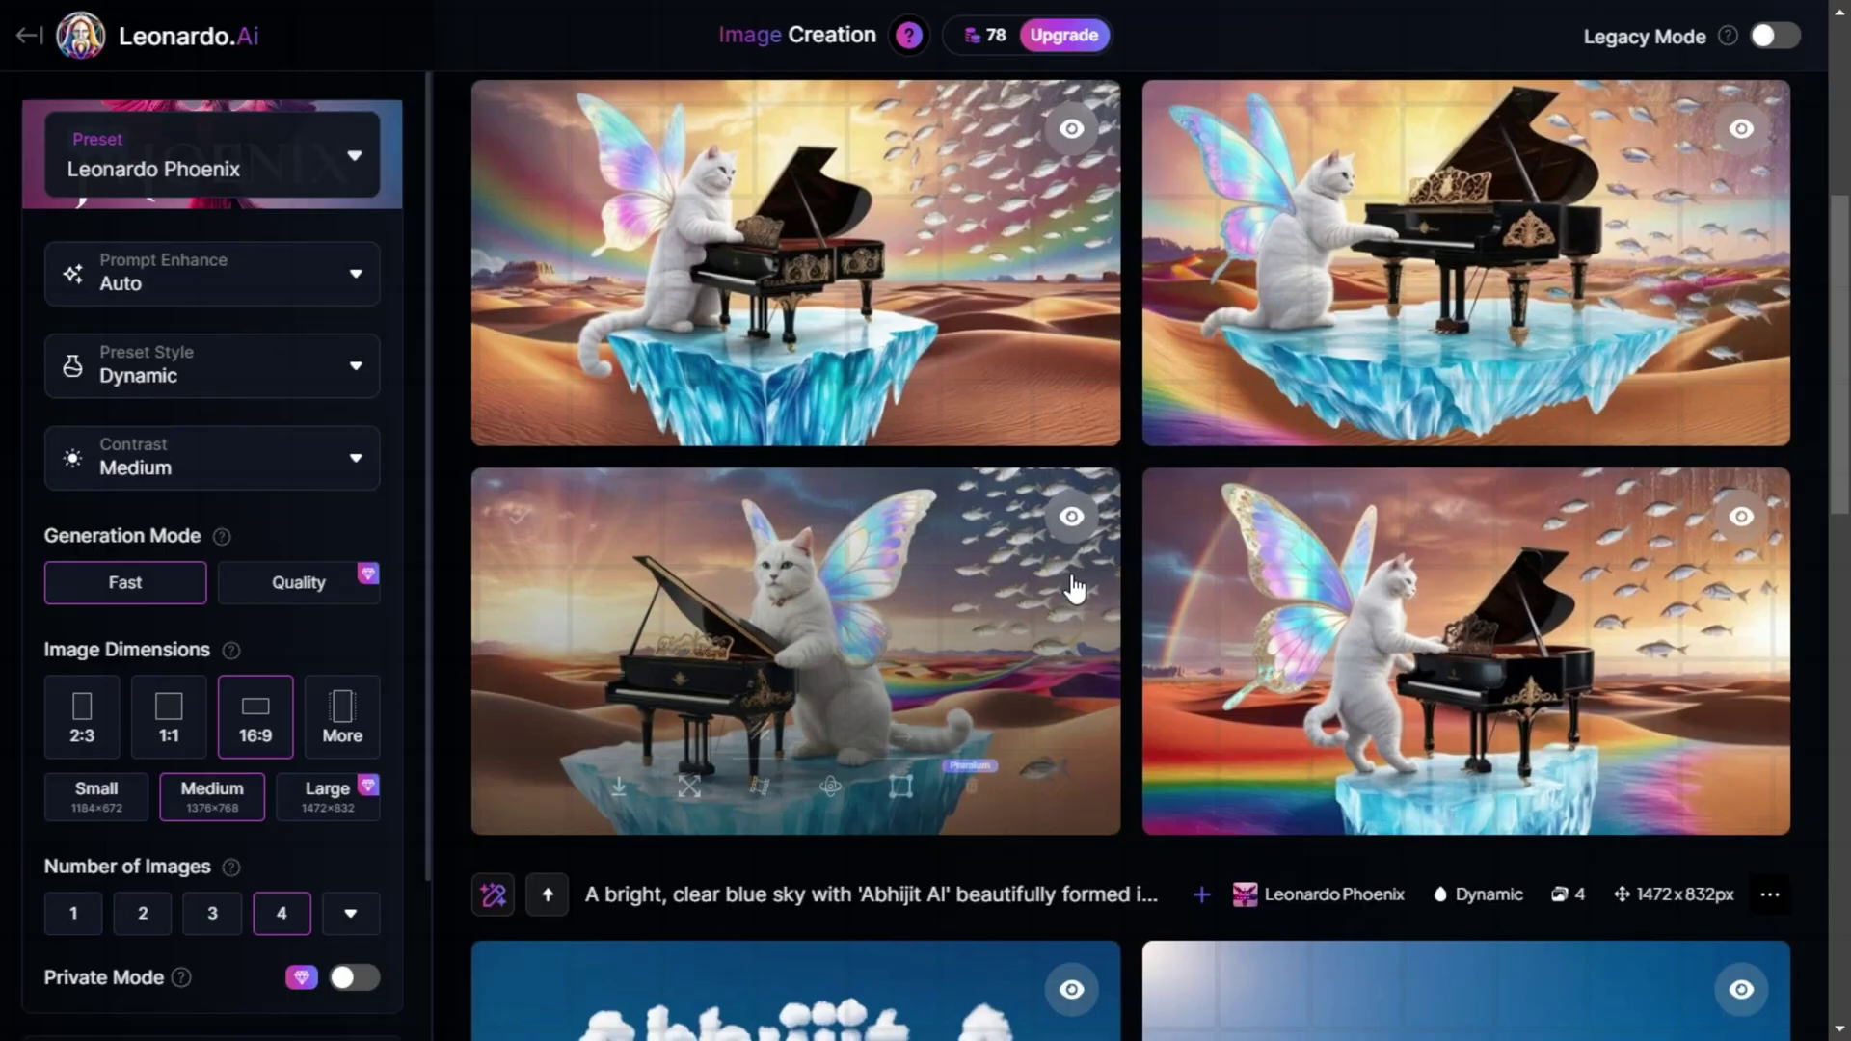
pyautogui.scroll(-5, 1073, 588)
pyautogui.scroll(15, 1063, 575)
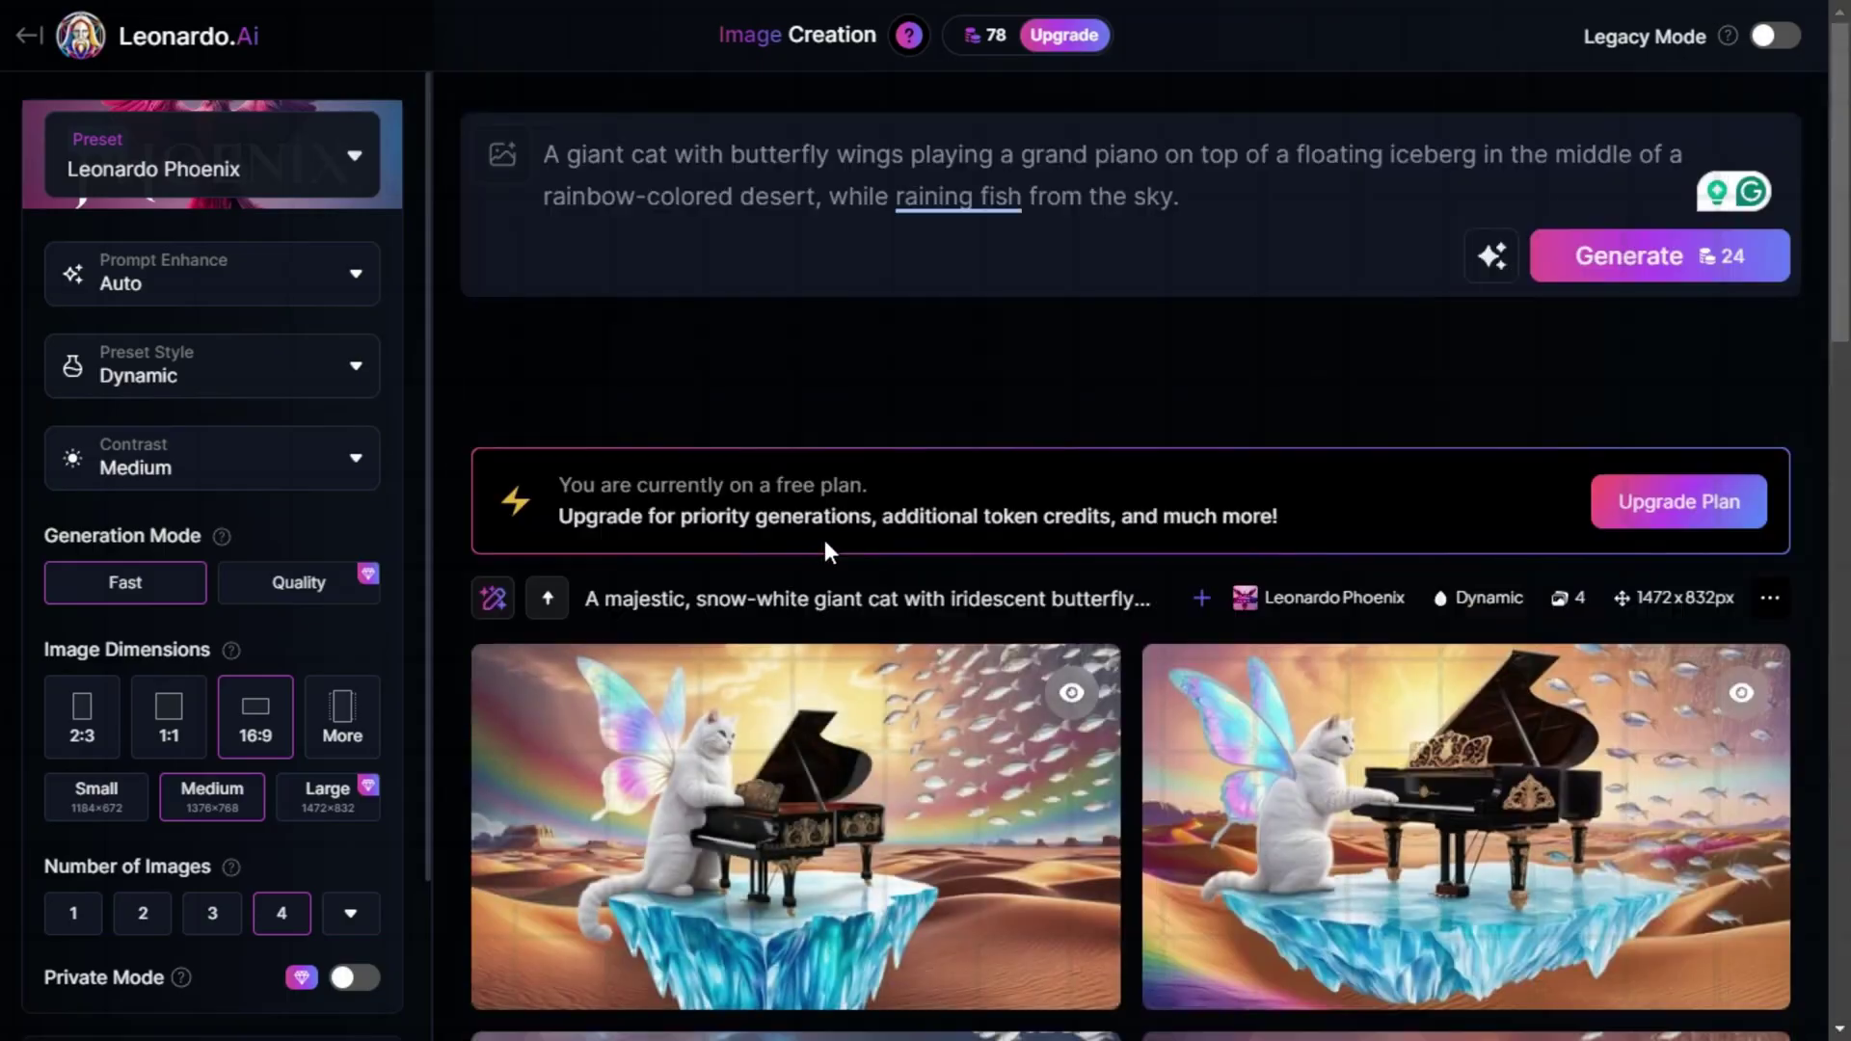
# - Switch to Bing Image Creator and generate images from the junior doctors' protest march prompt
pyautogui.hotkey('ctrl', 'Tab')
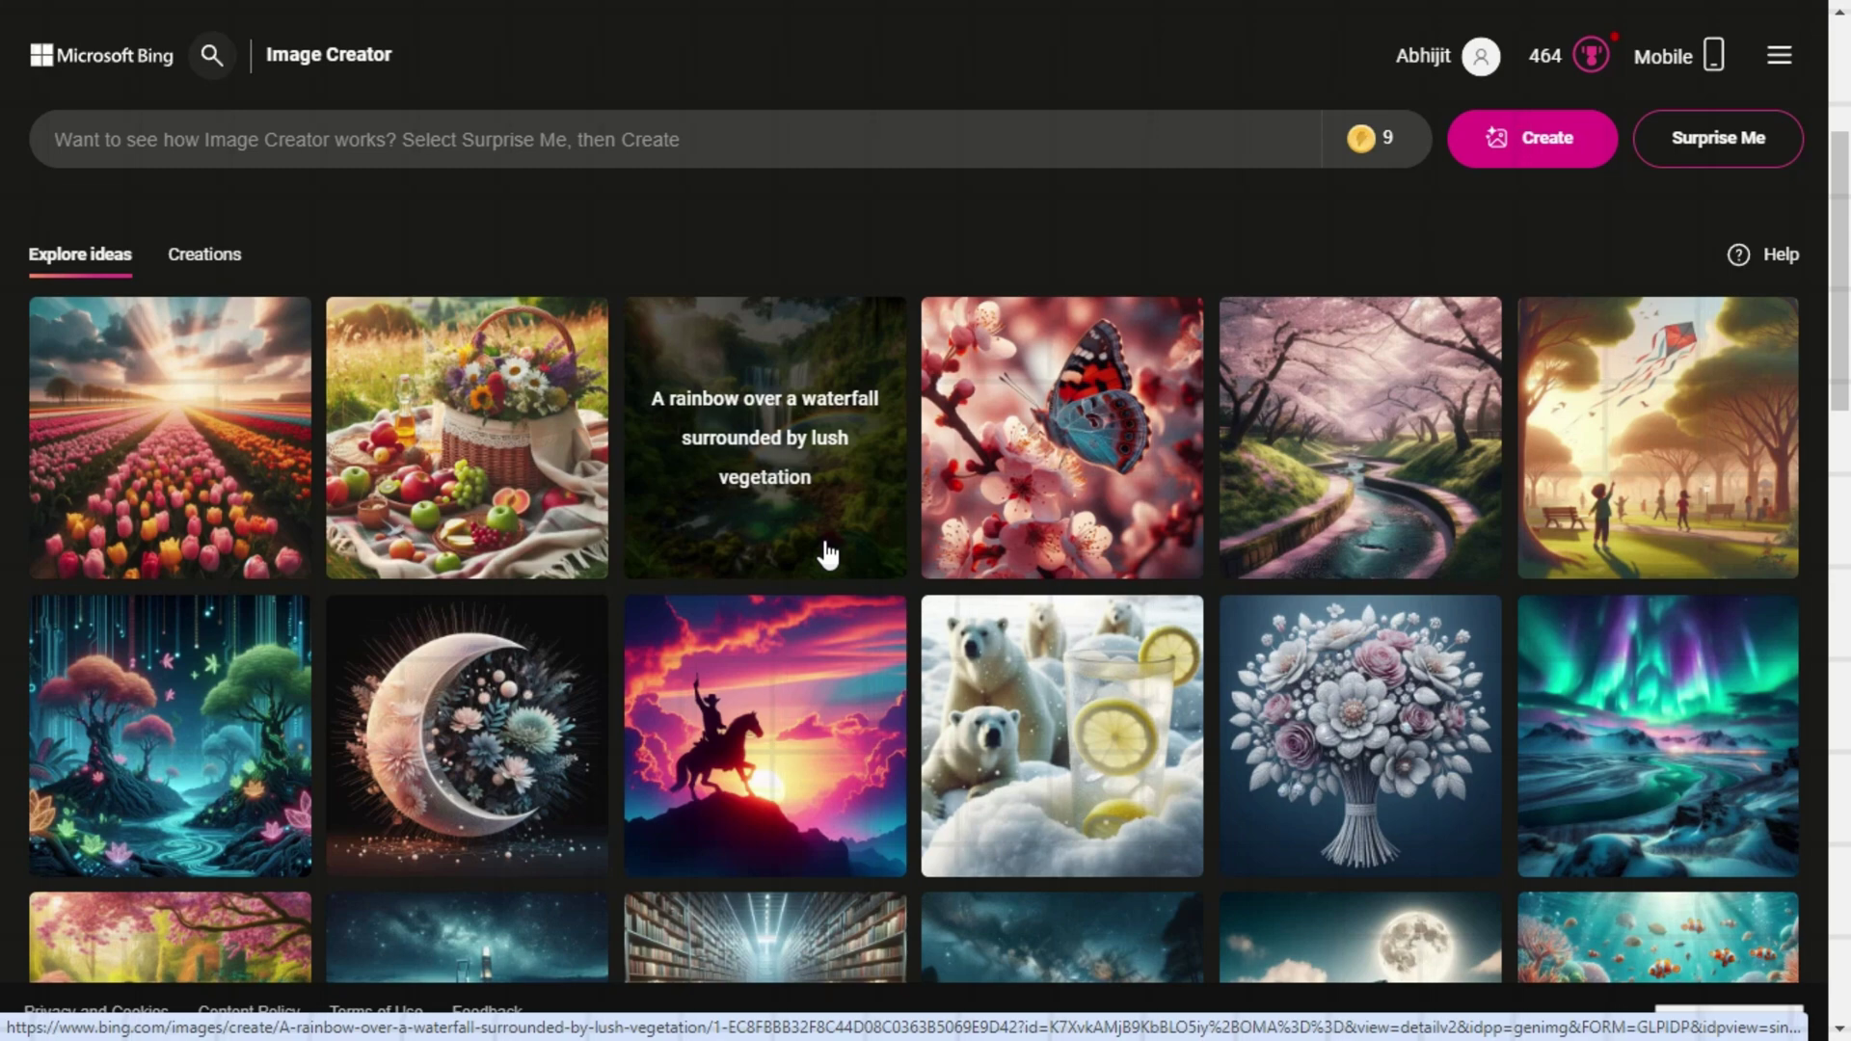
pyautogui.click(537, 116)
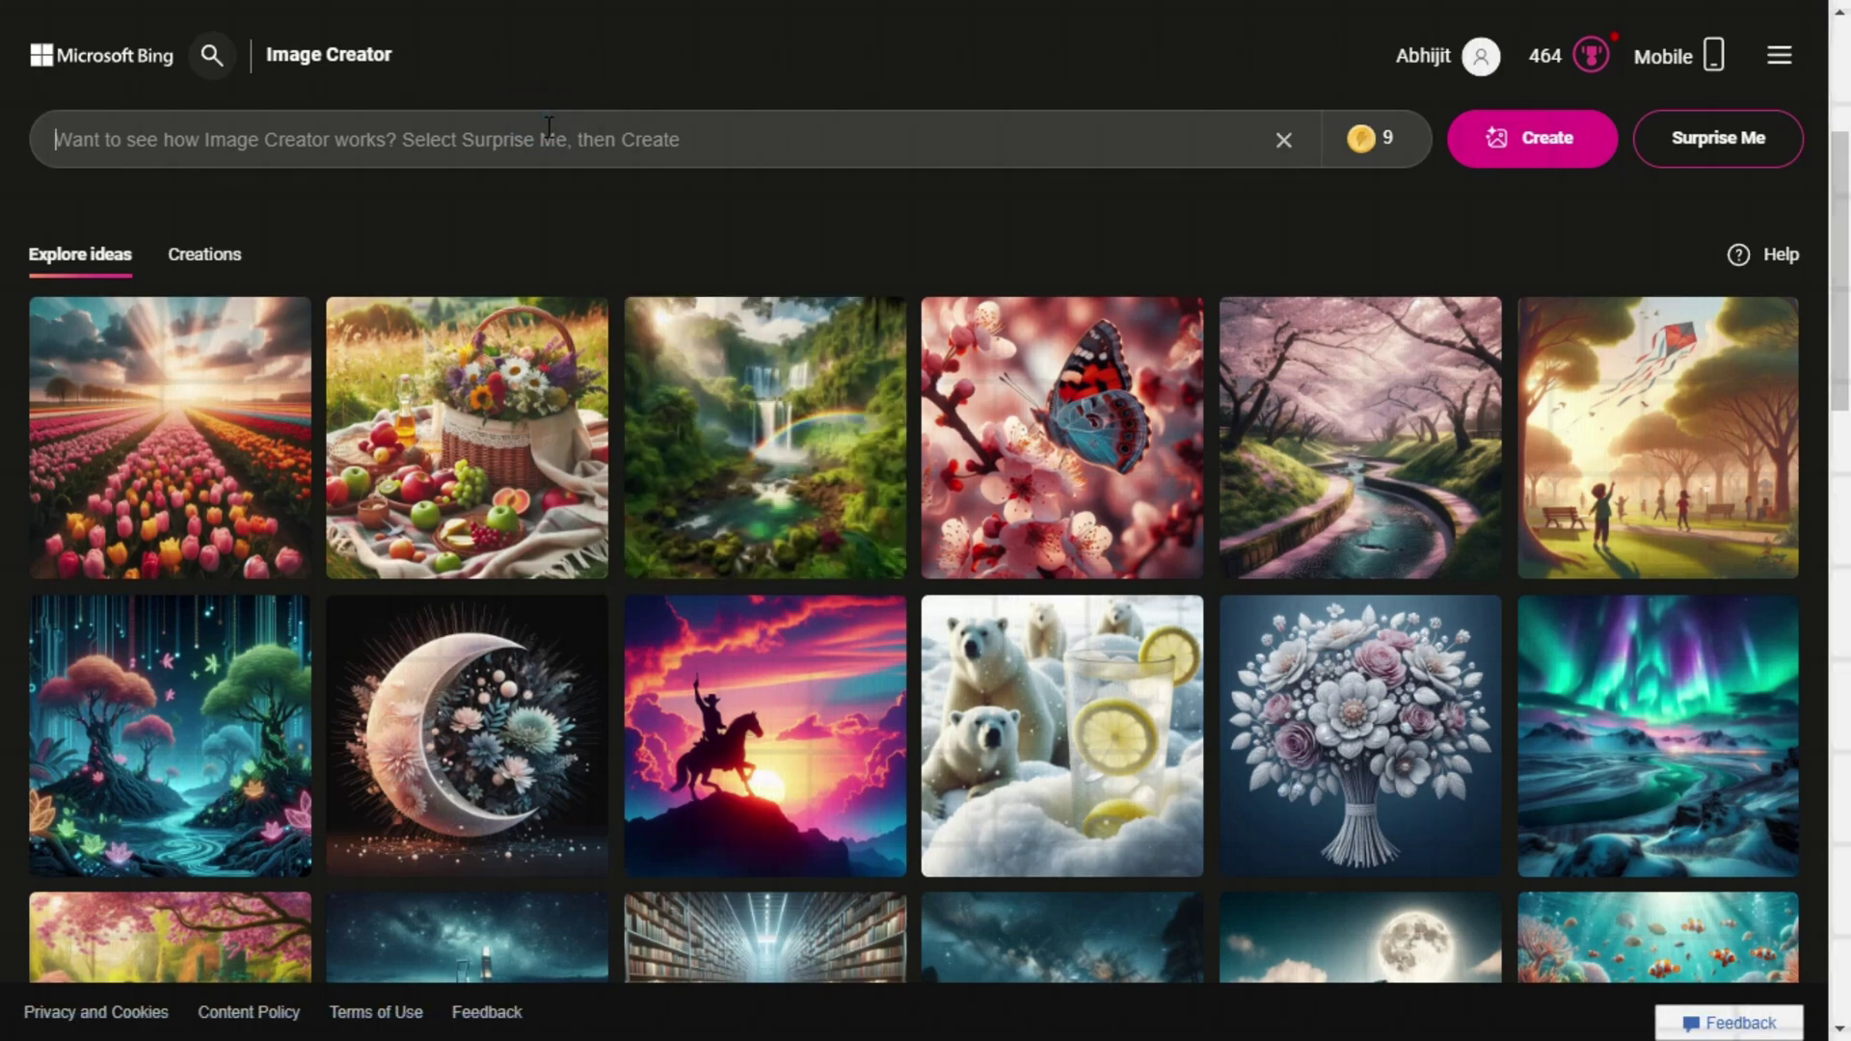
pyautogui.hotkey('ctrl', 'v')
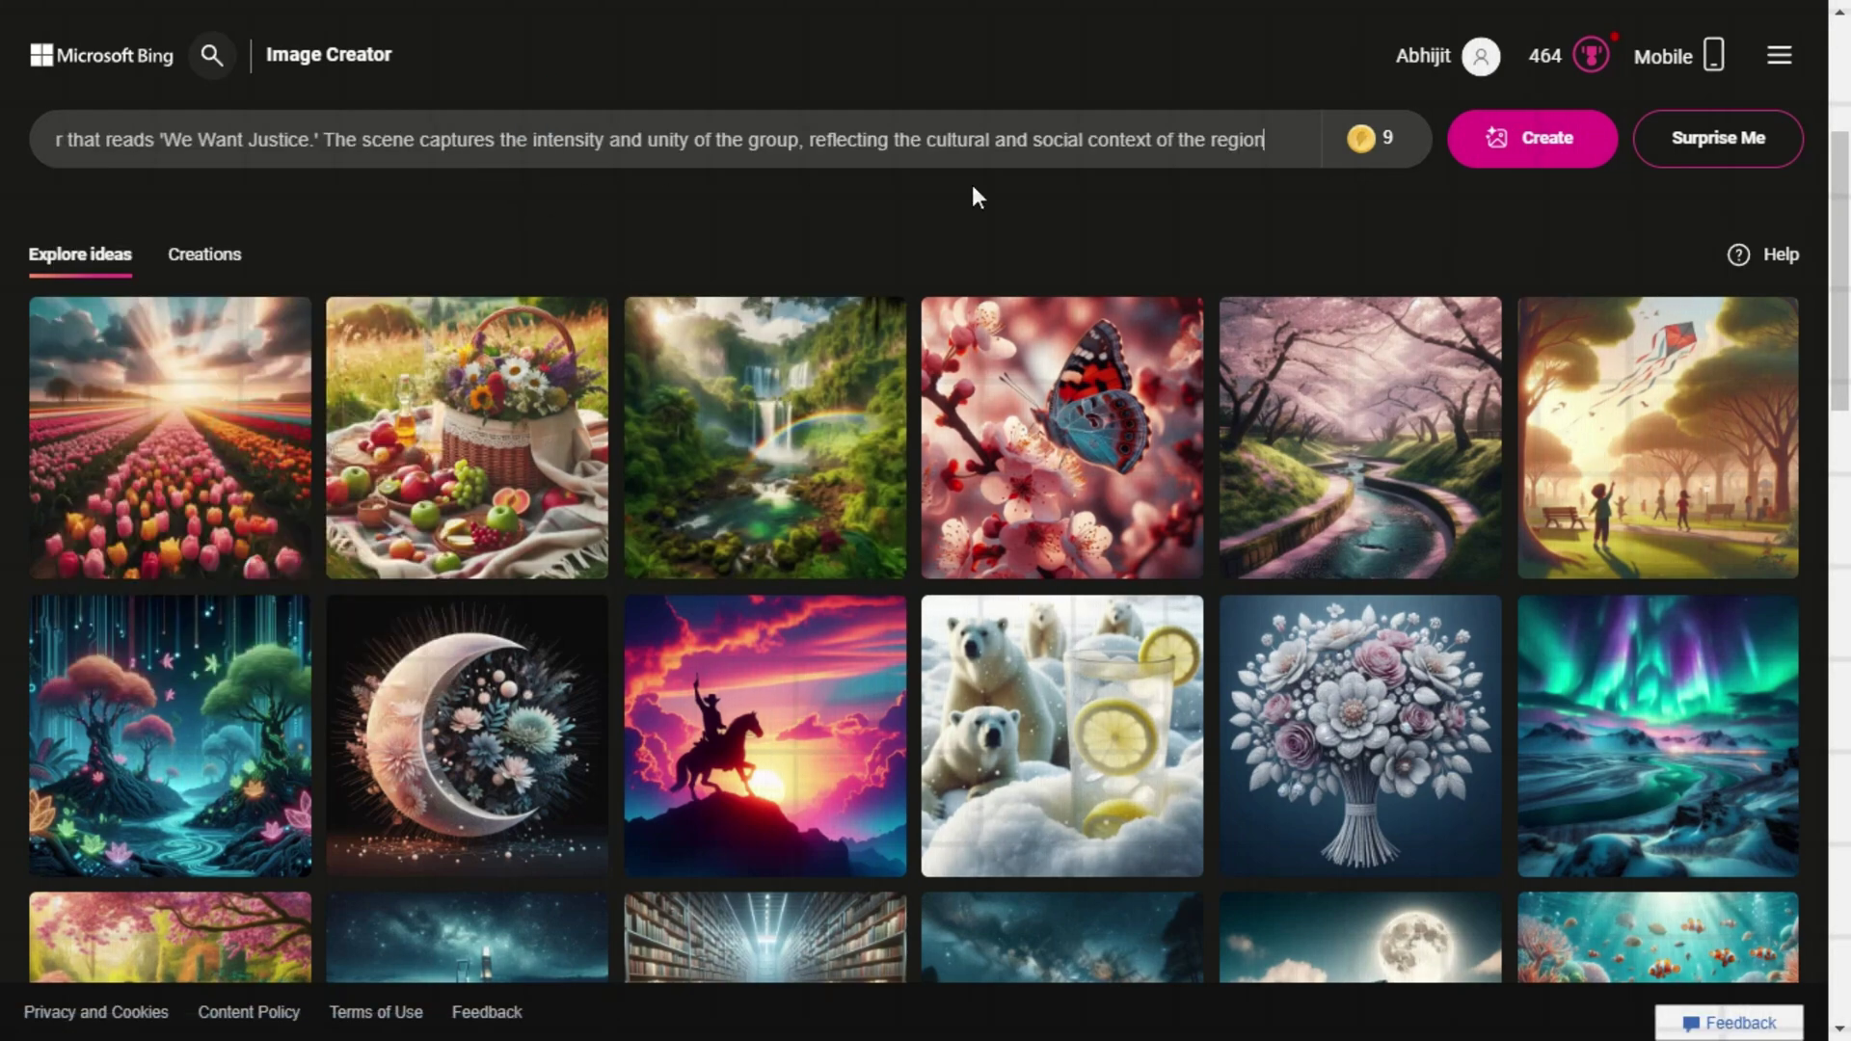
pyautogui.click(1523, 138)
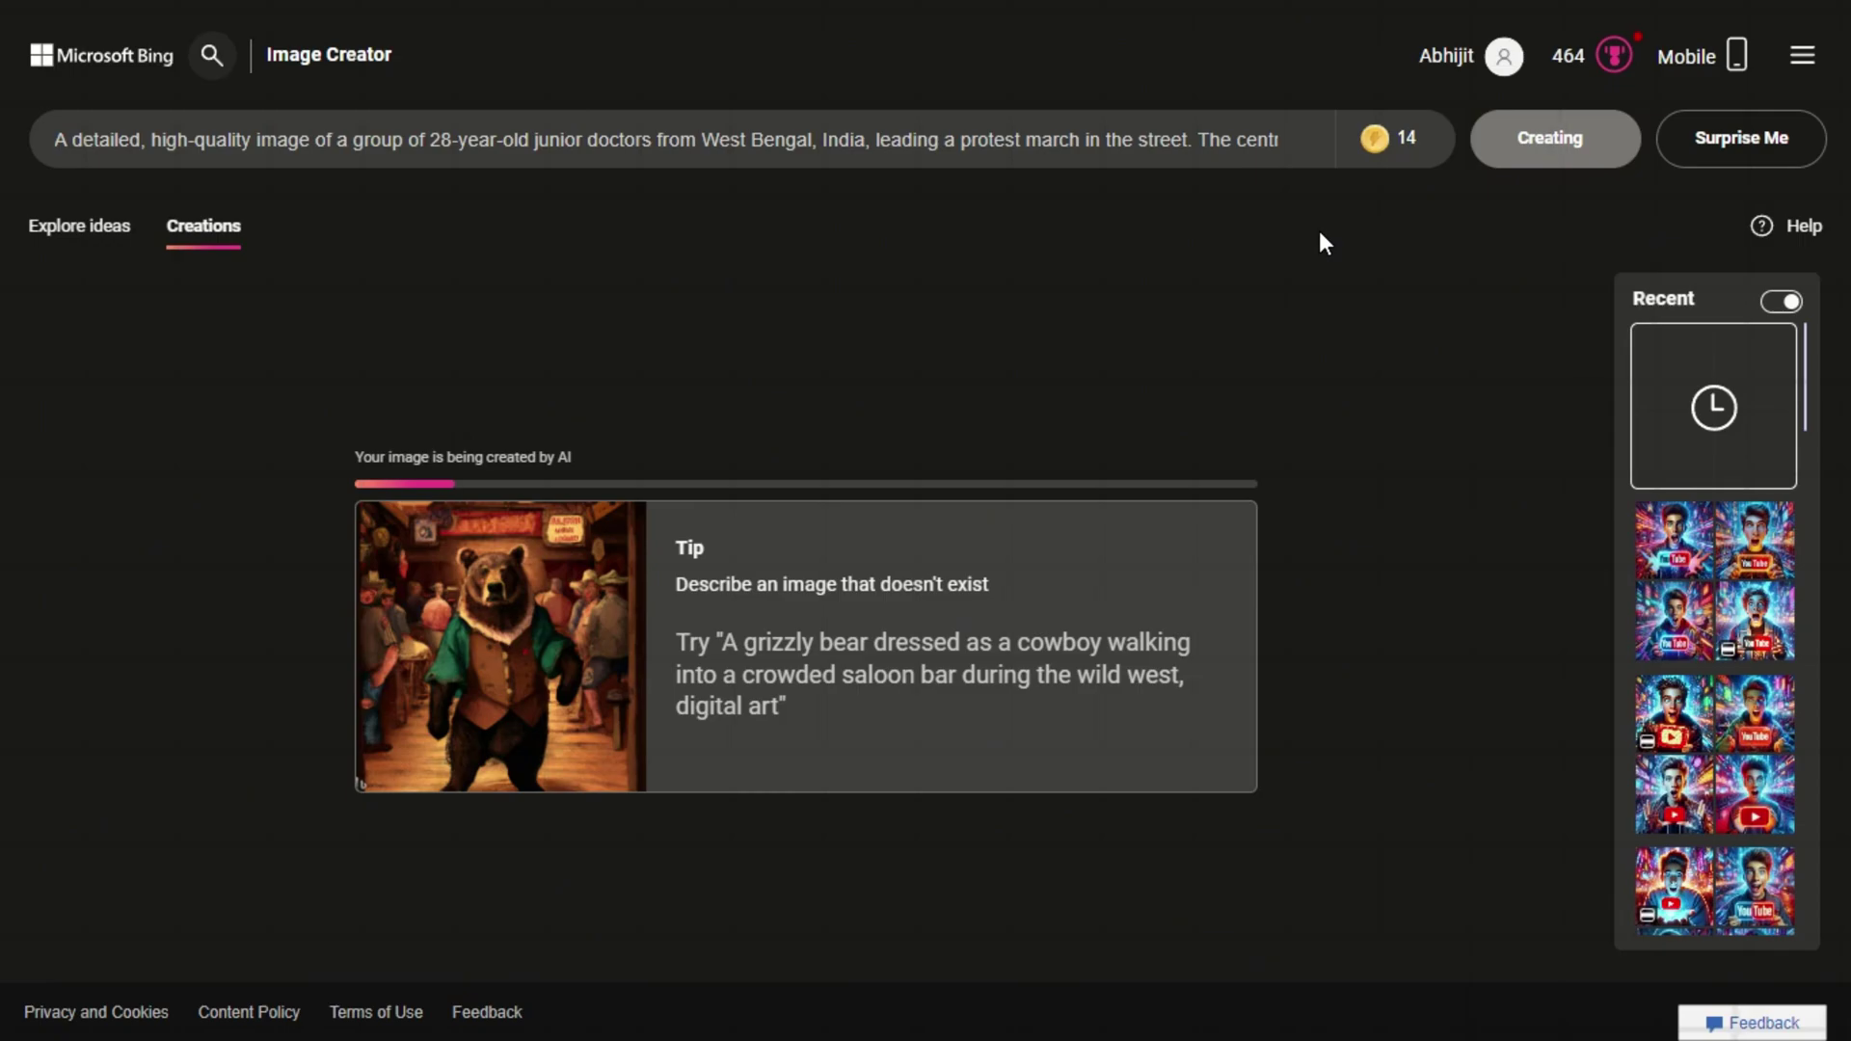
# - View the four Bing protest march images enlarged to examine the realism and the 'We Want Justice' poster text
pyautogui.click(621, 435)
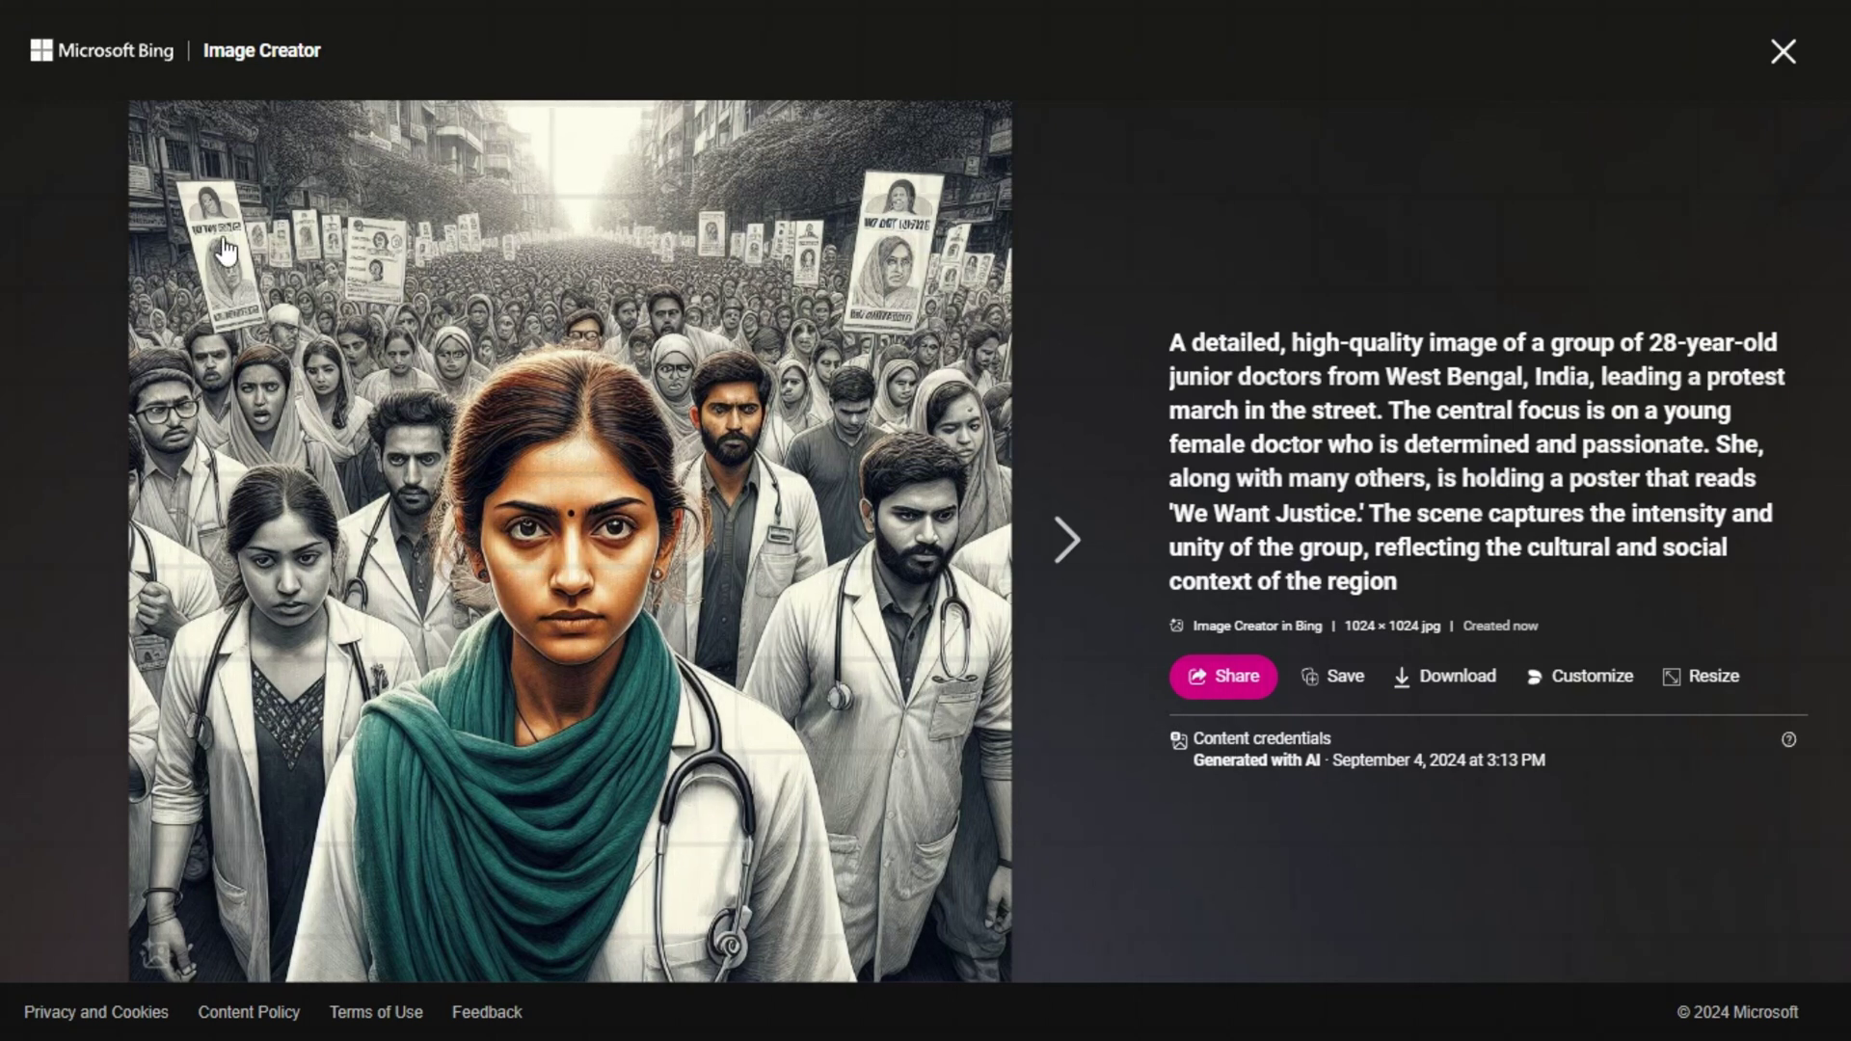
pyautogui.click(1053, 540)
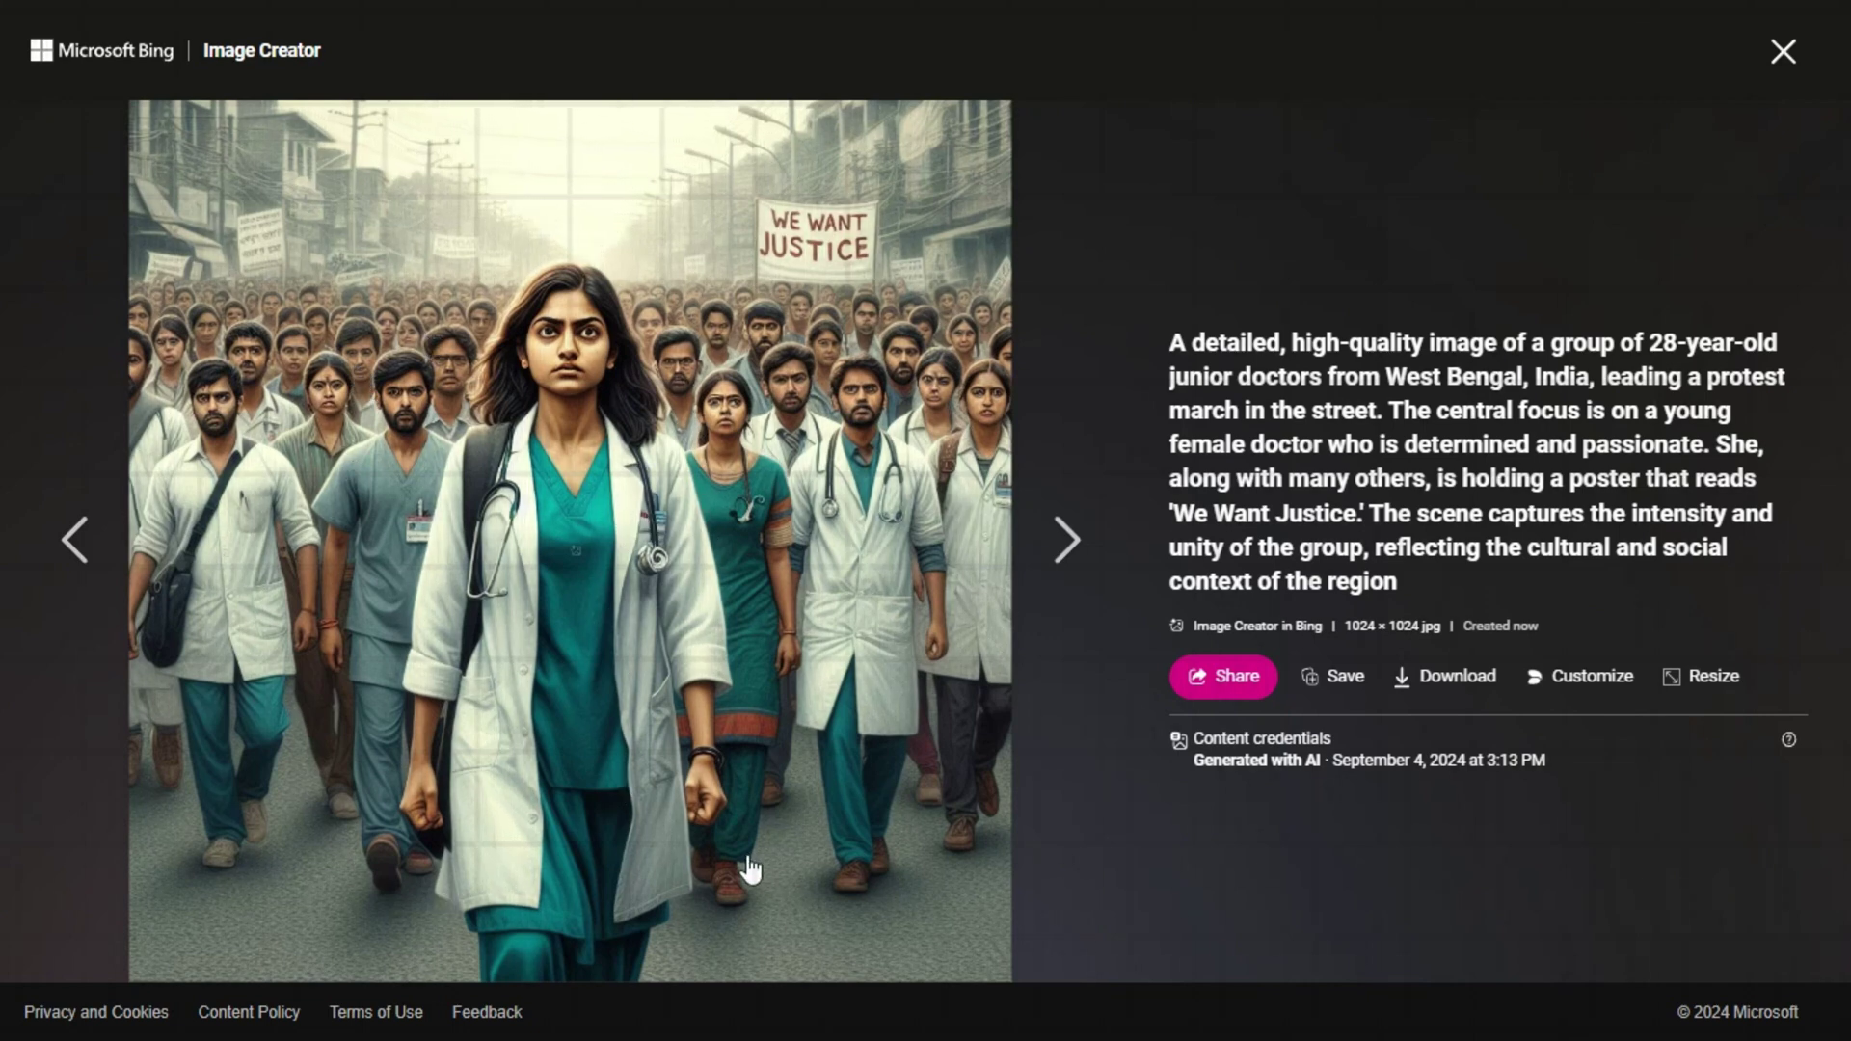
pyautogui.click(1054, 543)
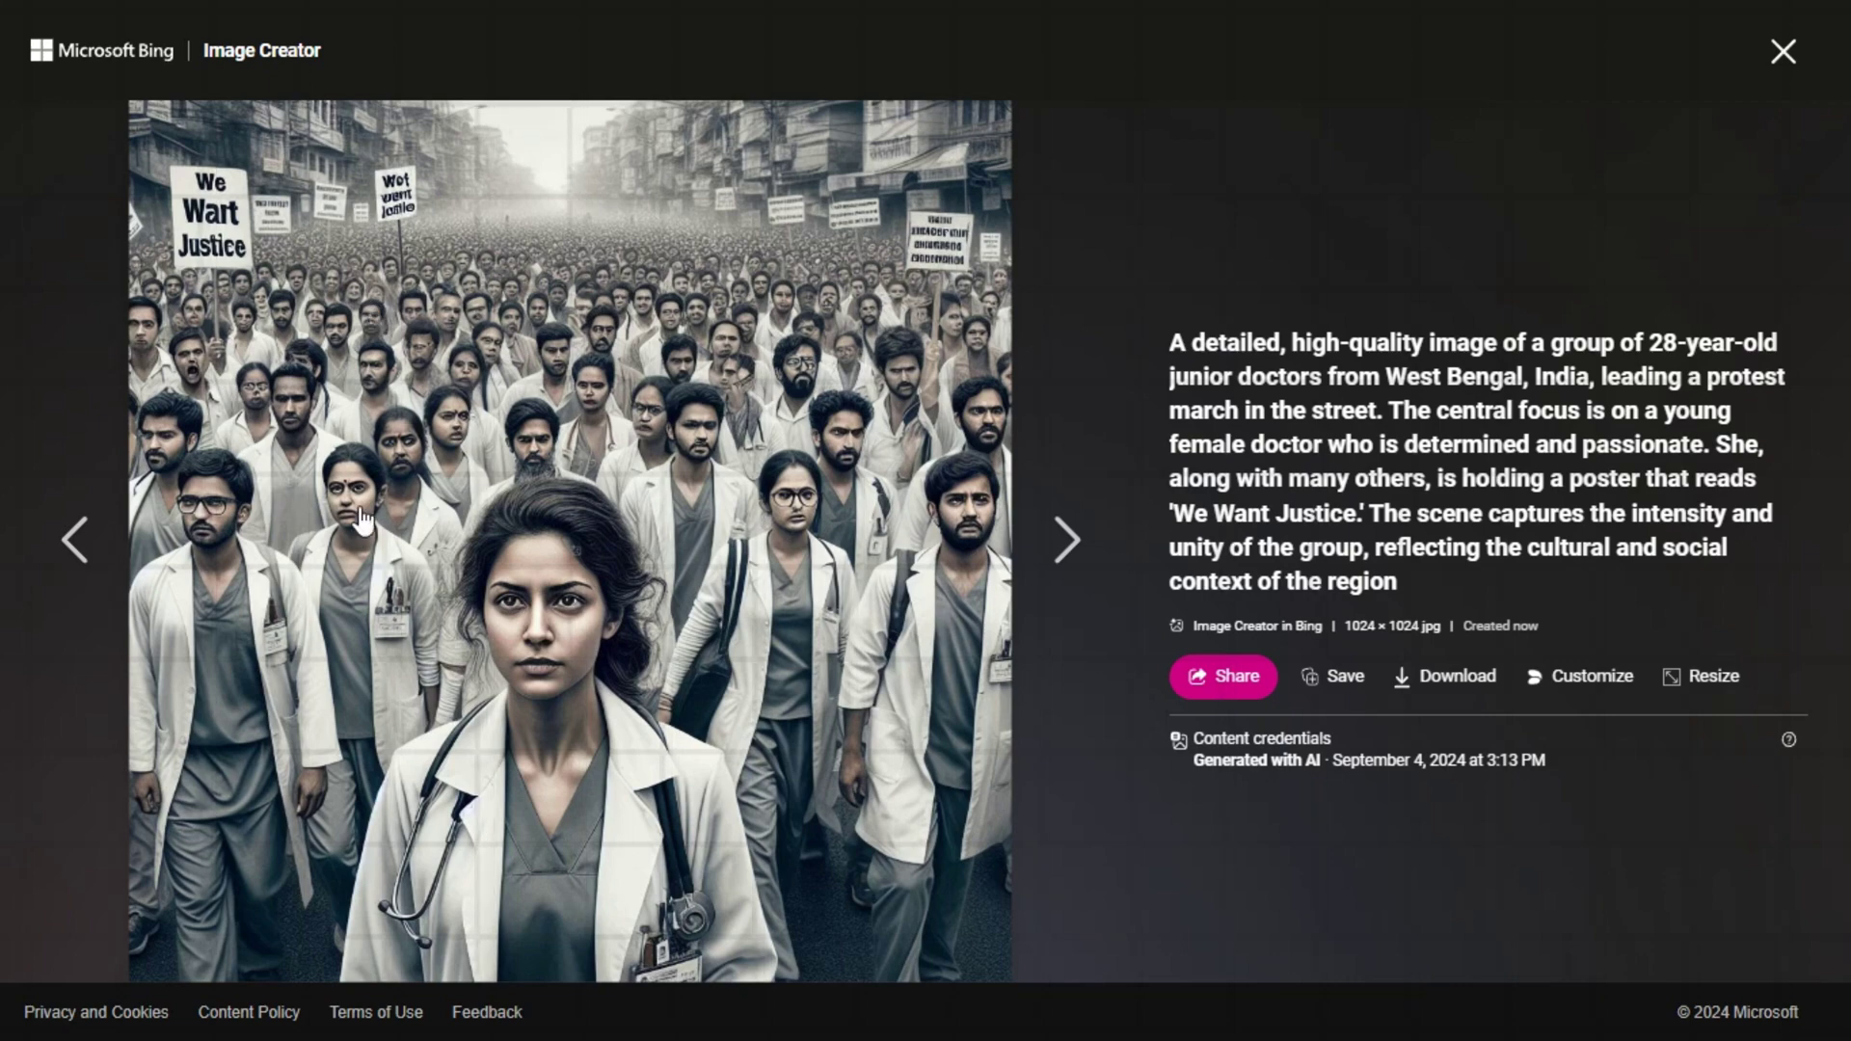
pyautogui.click(1055, 557)
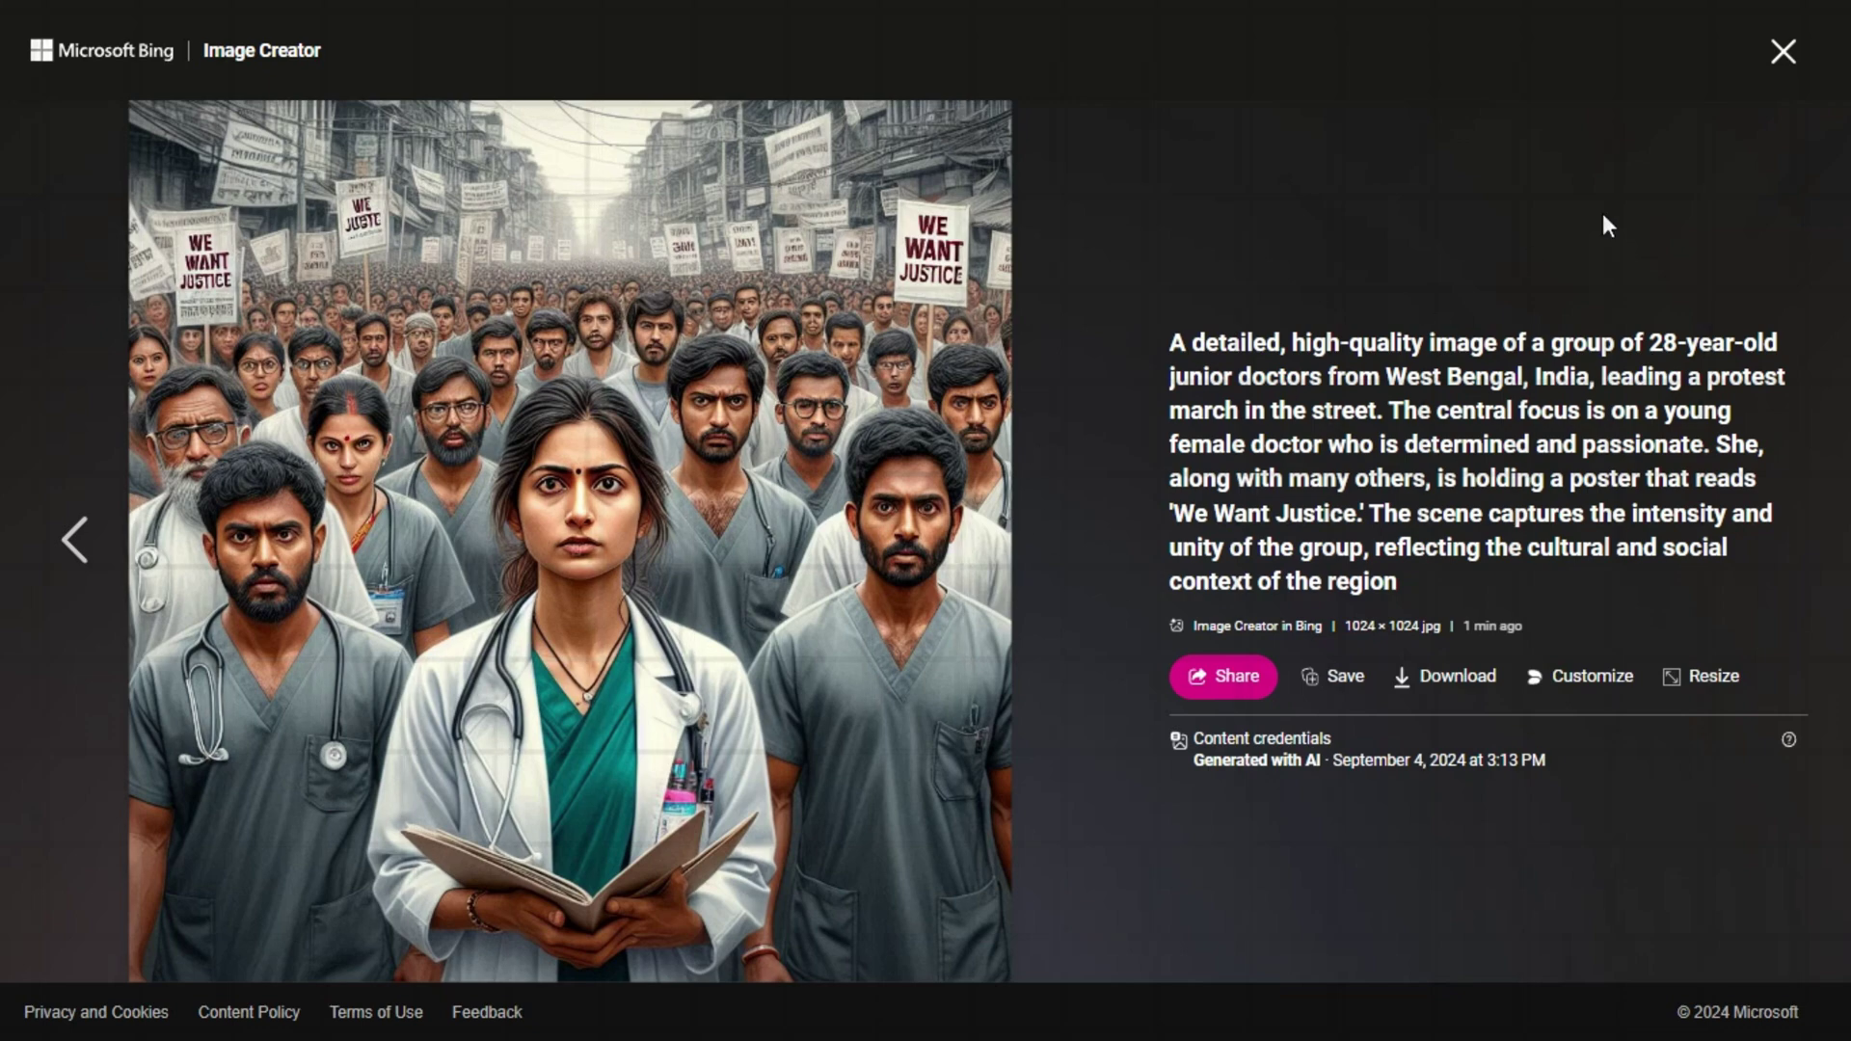
pyautogui.click(1781, 54)
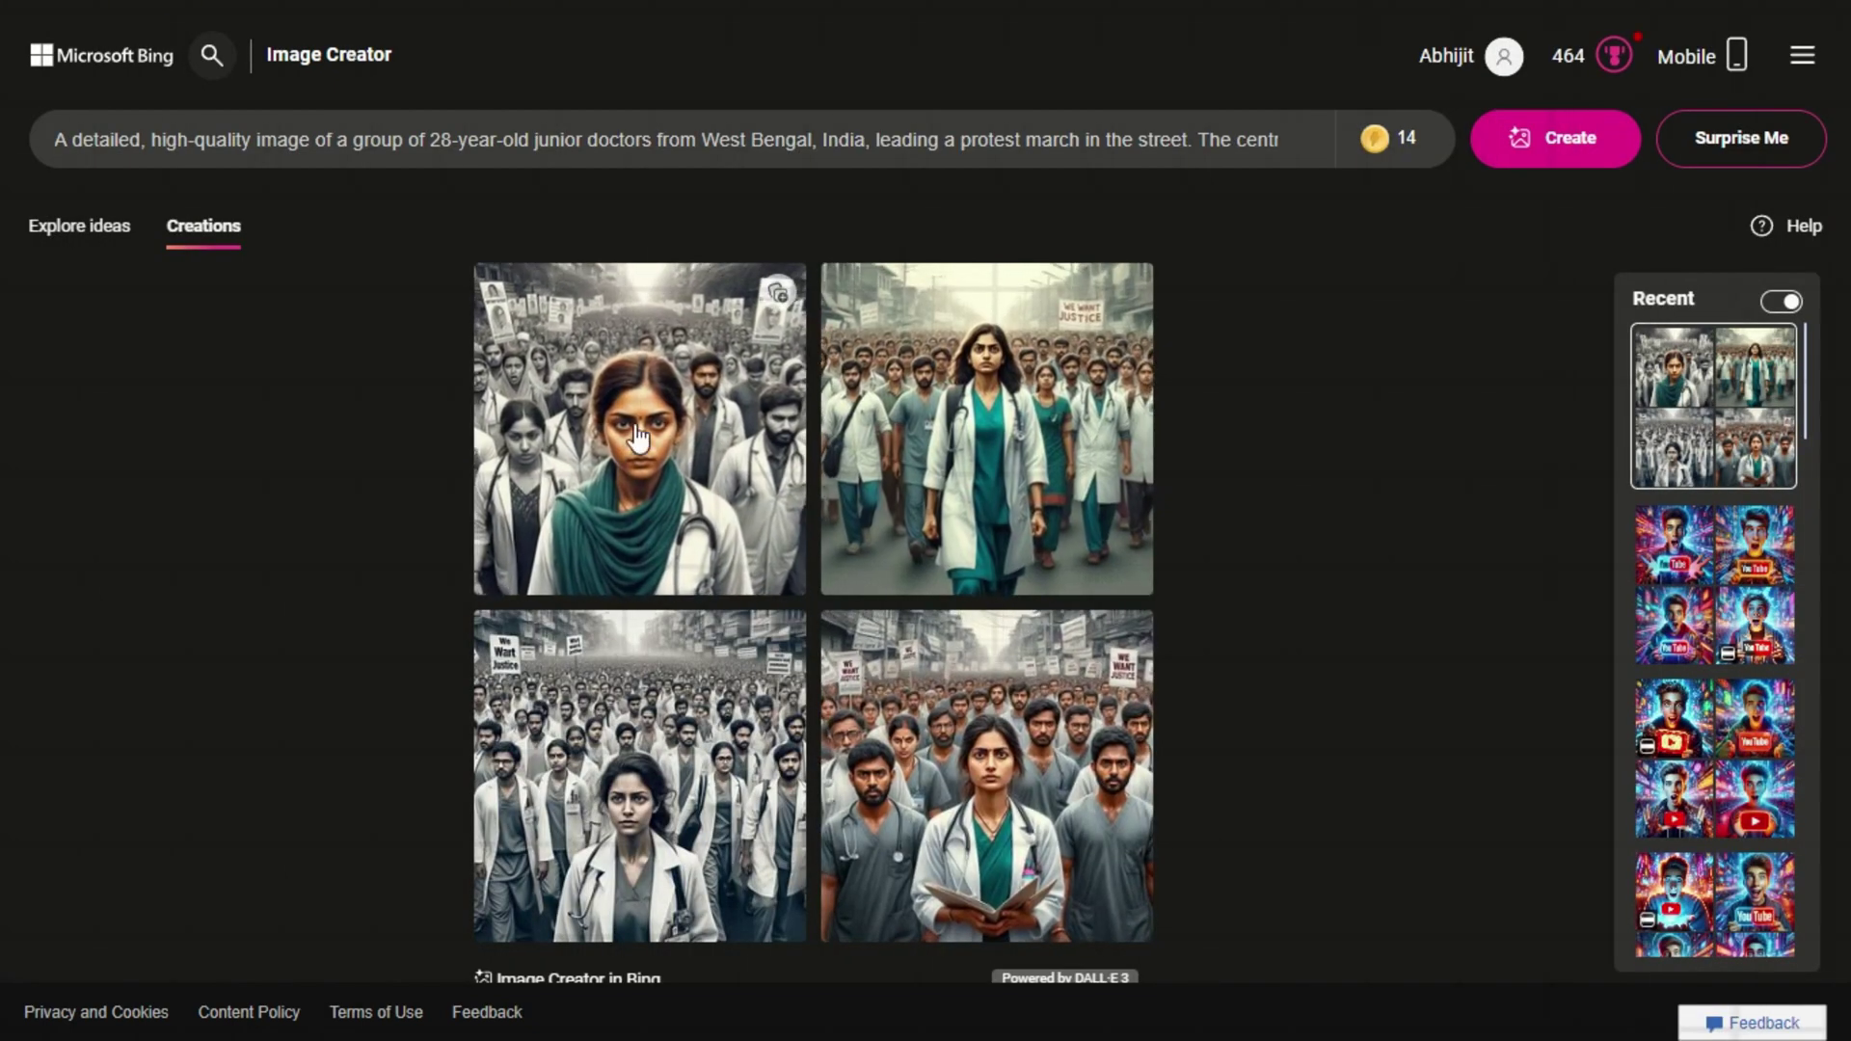
# - Replace the protest prompt with the blue-sky cloud-lettering prompt and generate its images
pyautogui.click(424, 144)
pyautogui.hotkey('ctrl', 'a')
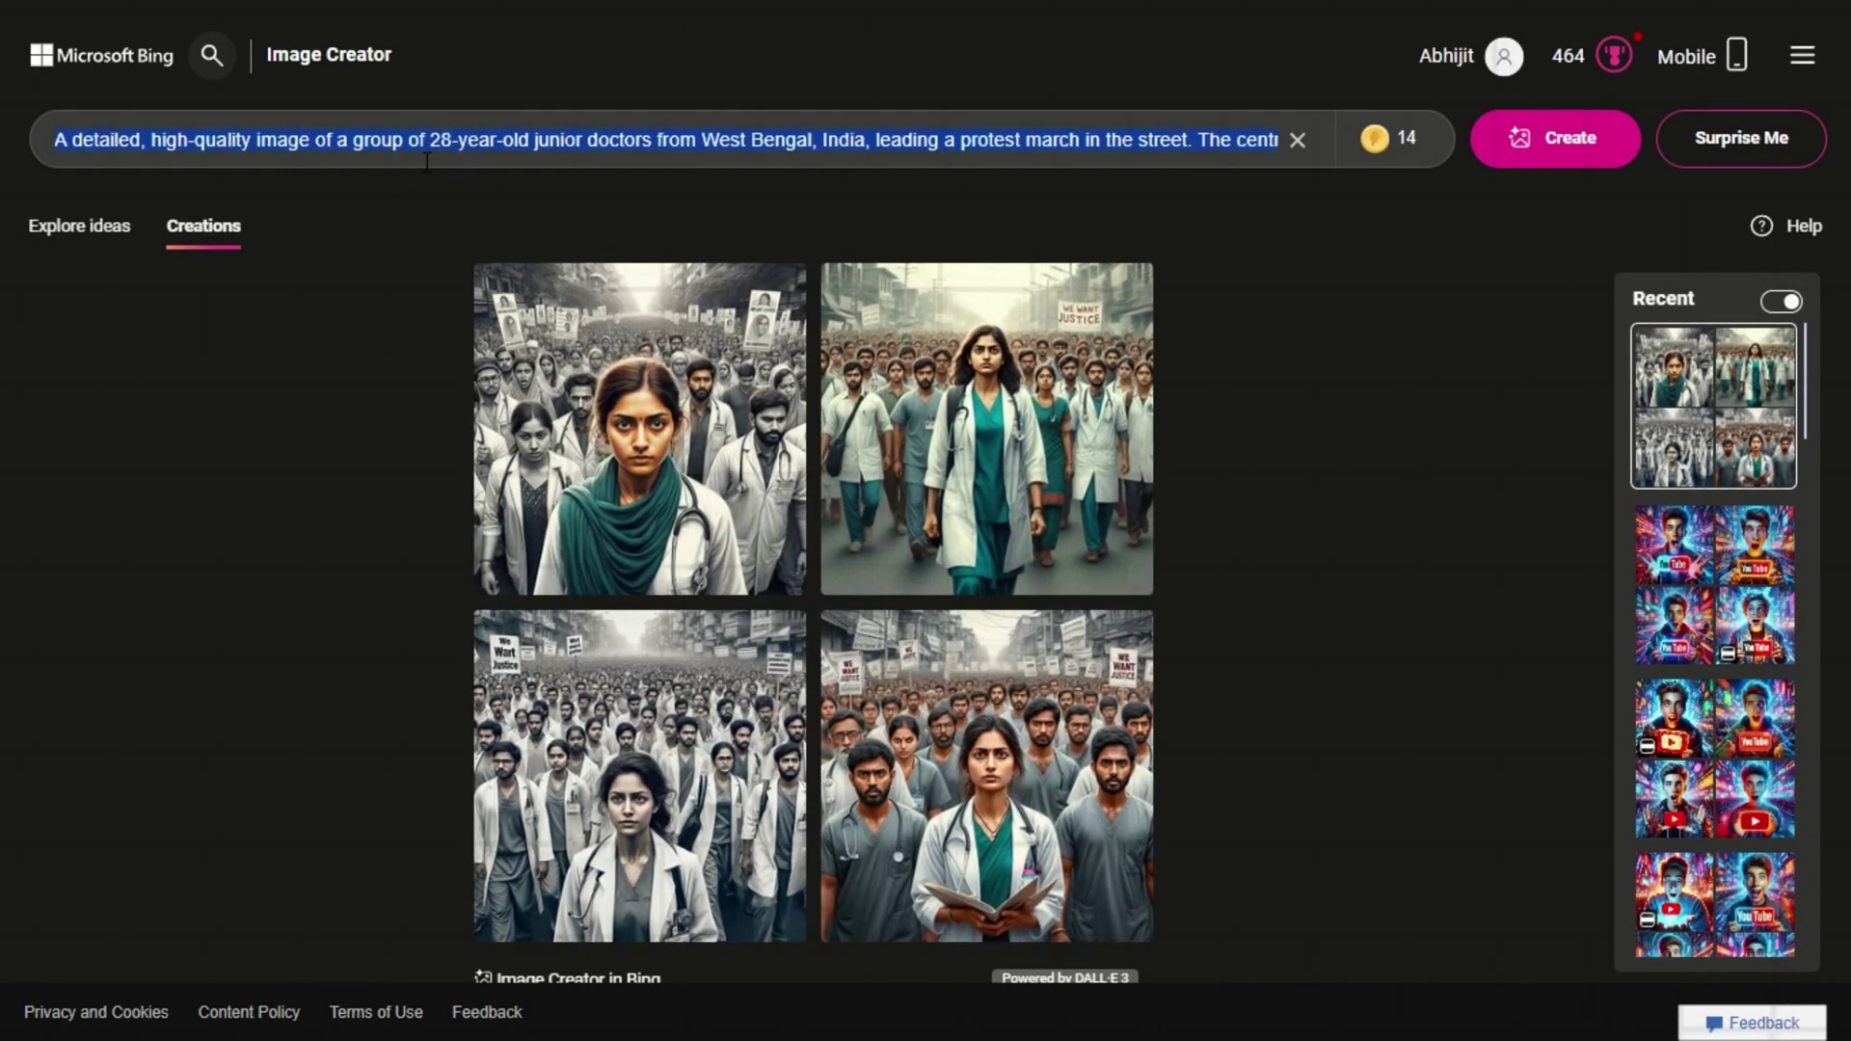
pyautogui.hotkey('ctrl', 'v')
pyautogui.press('Return')
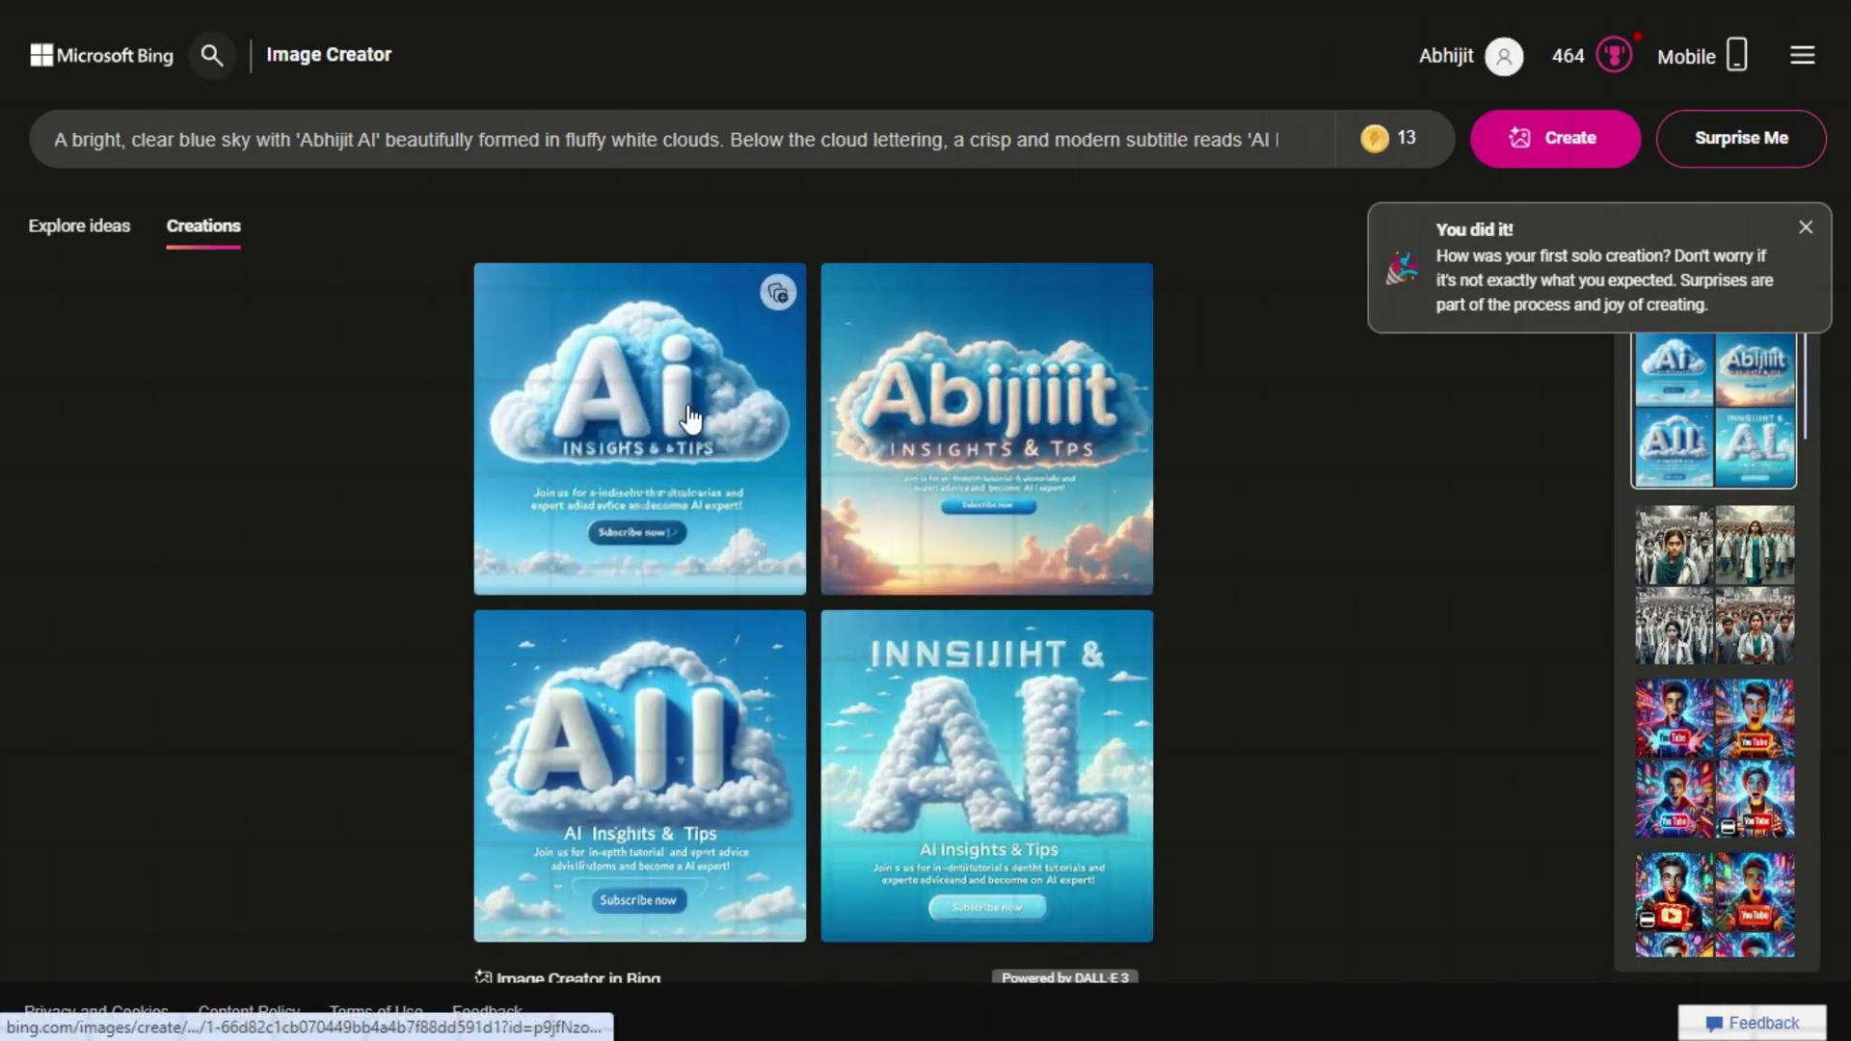
# - View the four Bing cloud-lettering images enlarged to examine the spelling of the lettering, subtitle and description
pyautogui.click(686, 403)
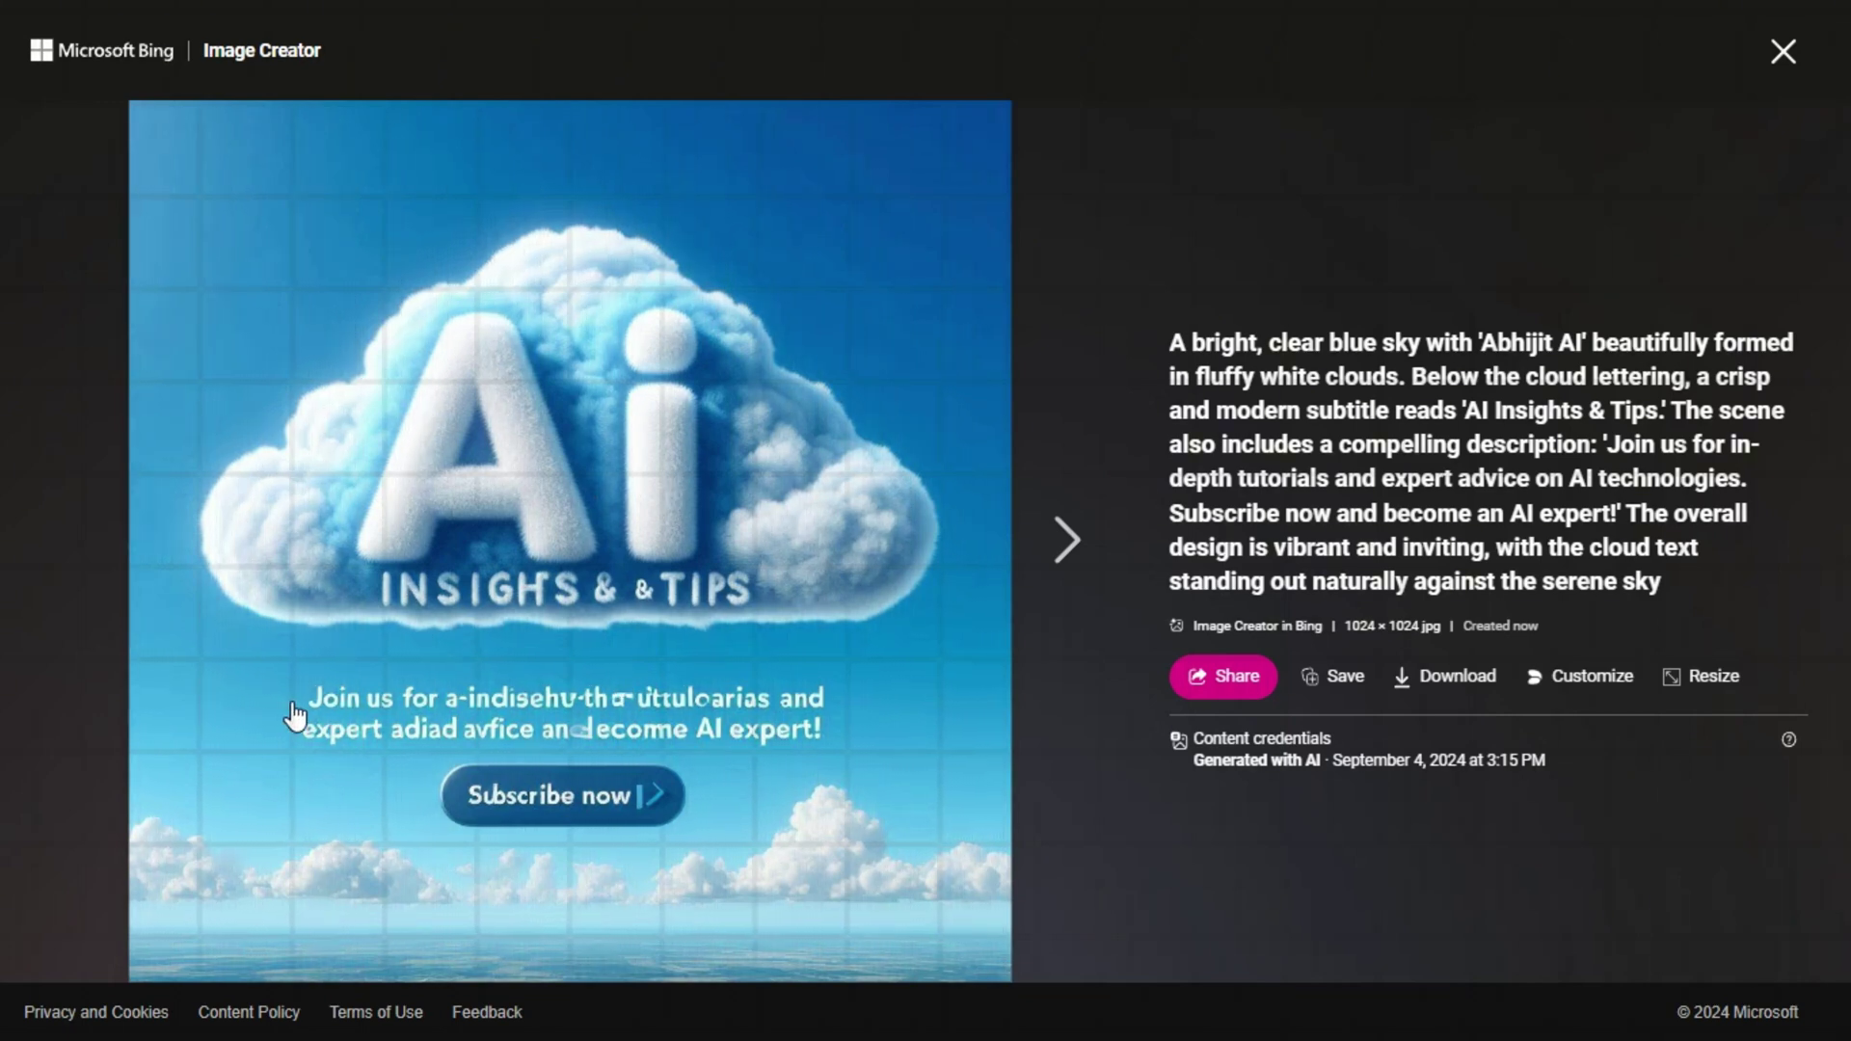
pyautogui.click(1055, 537)
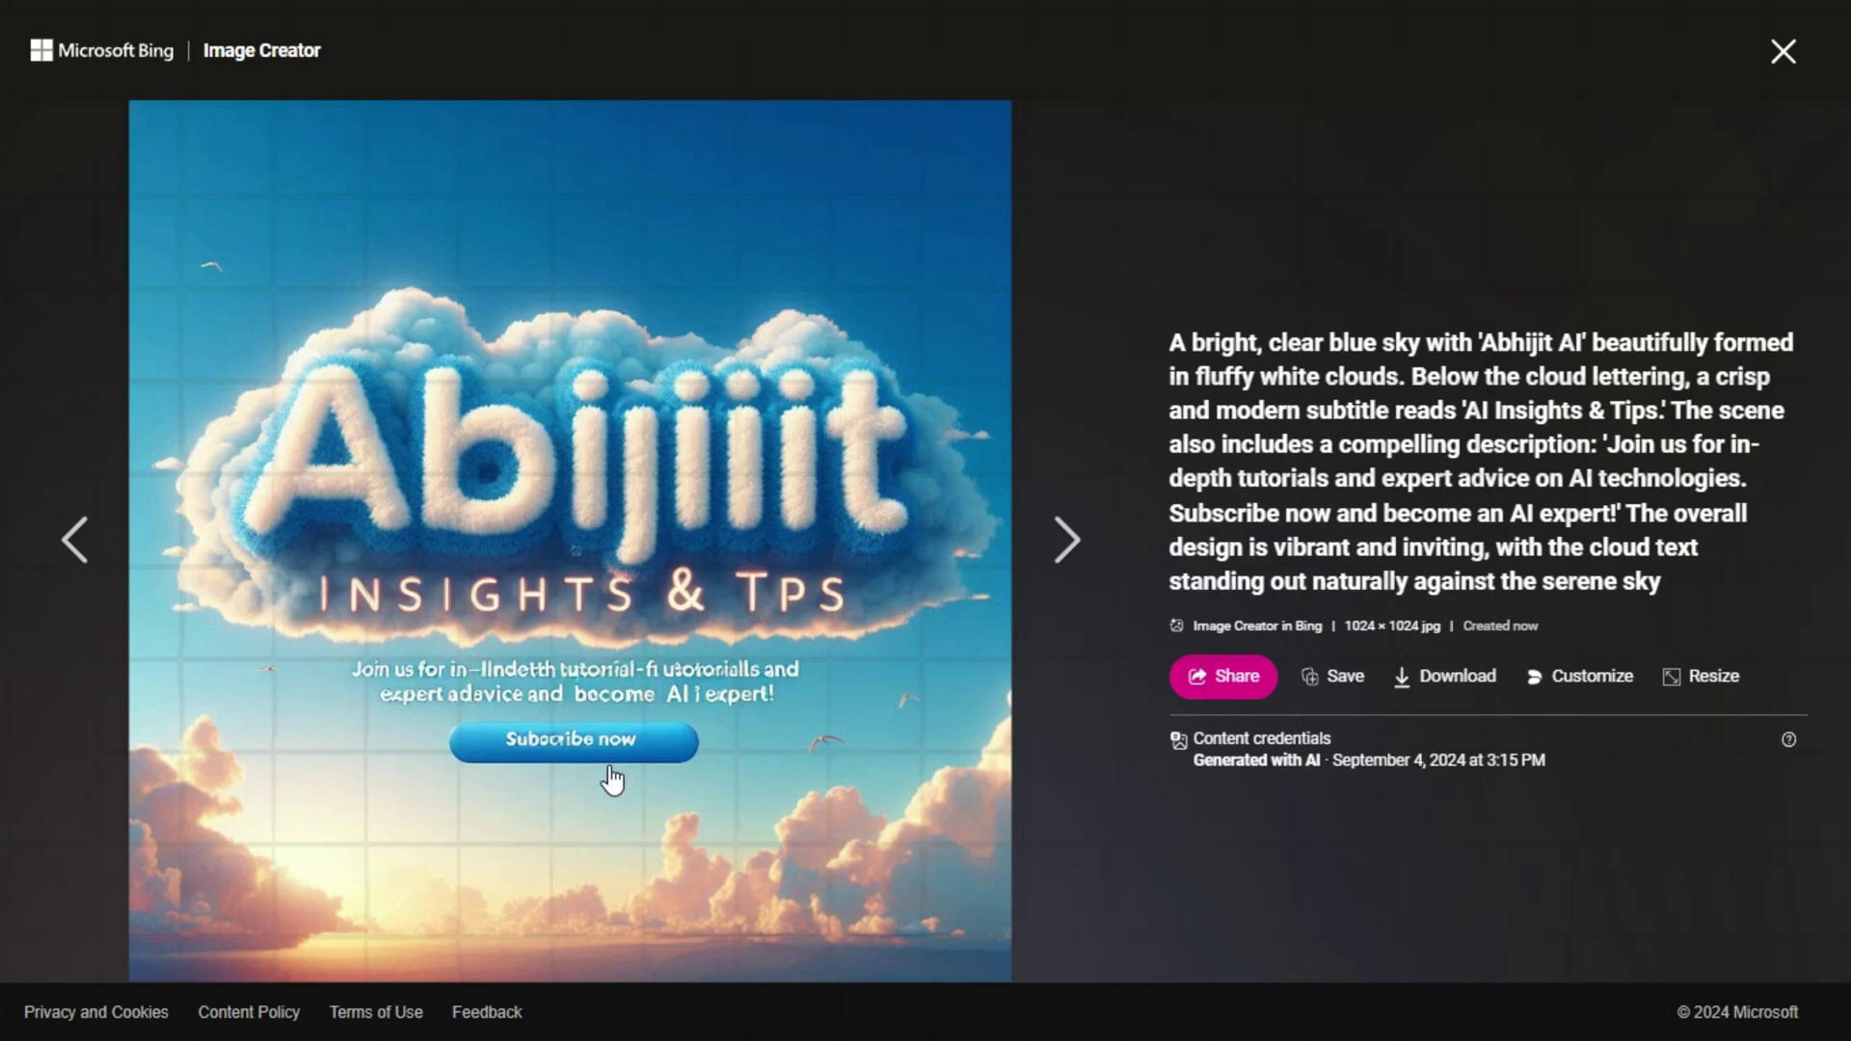
pyautogui.click(1065, 549)
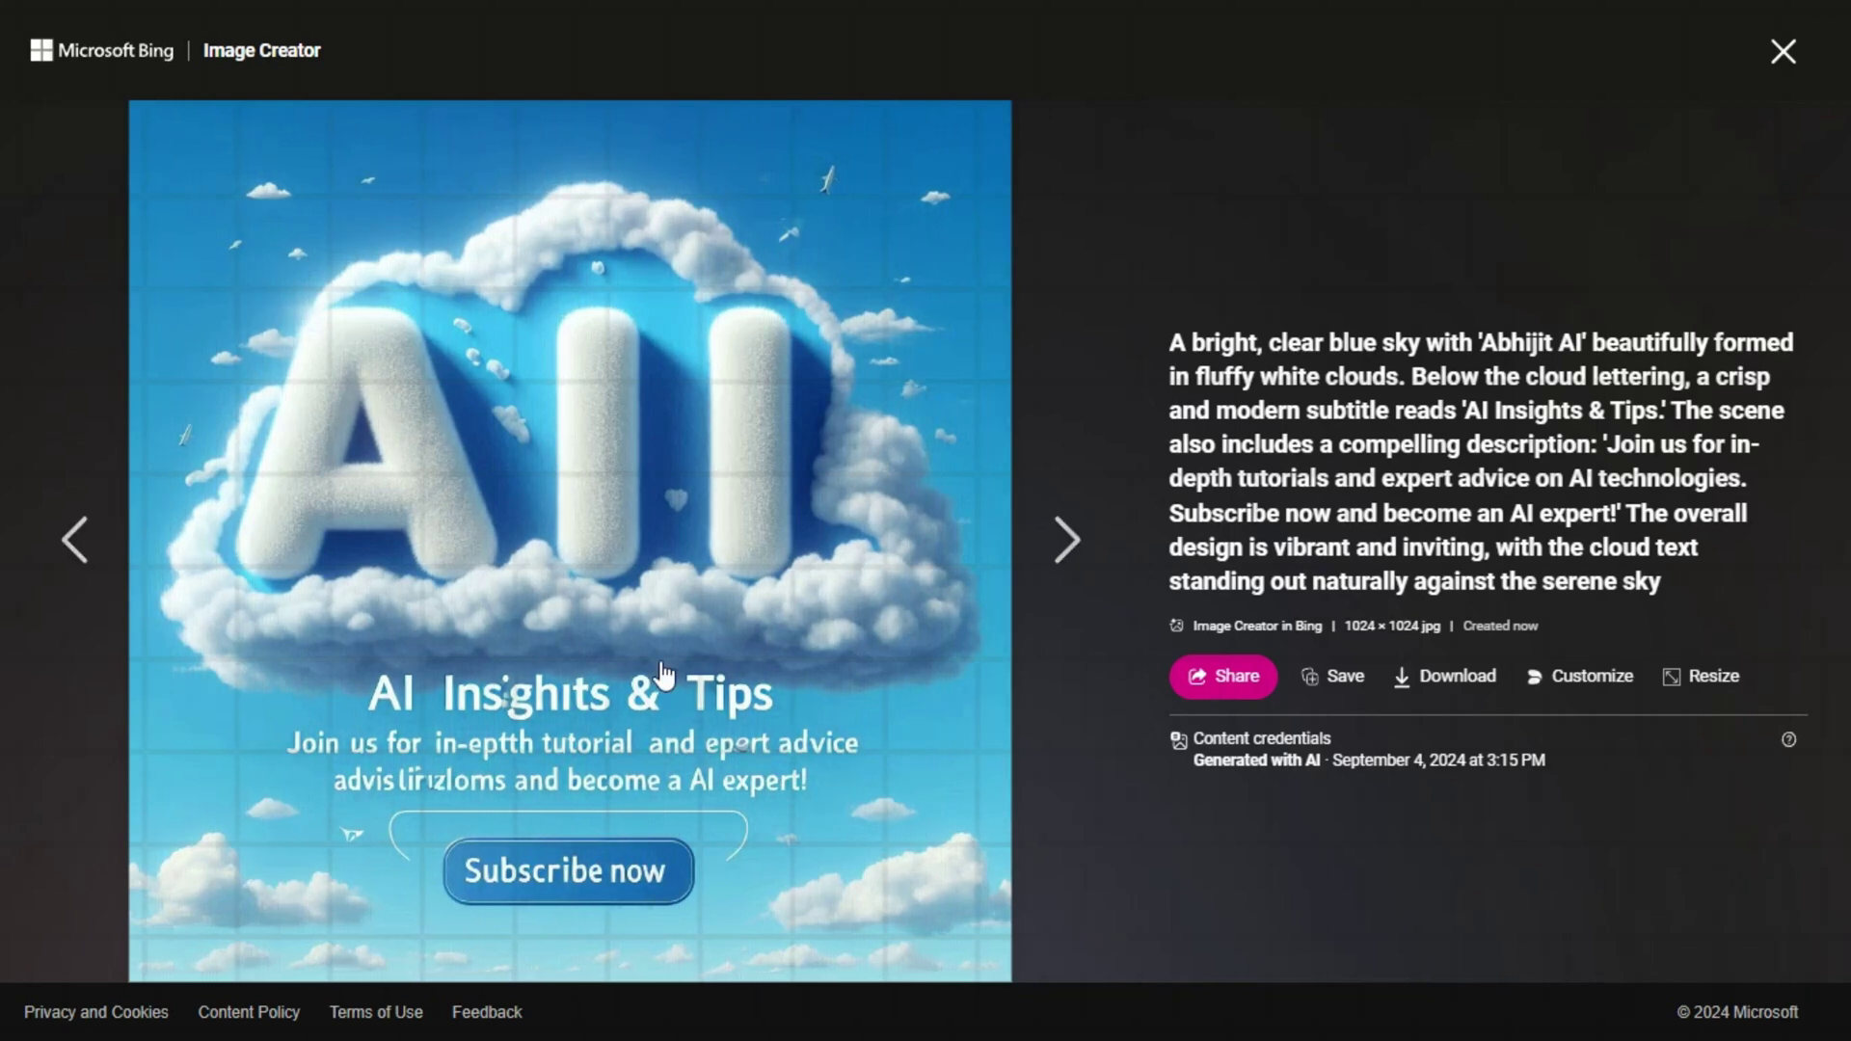
pyautogui.click(1075, 520)
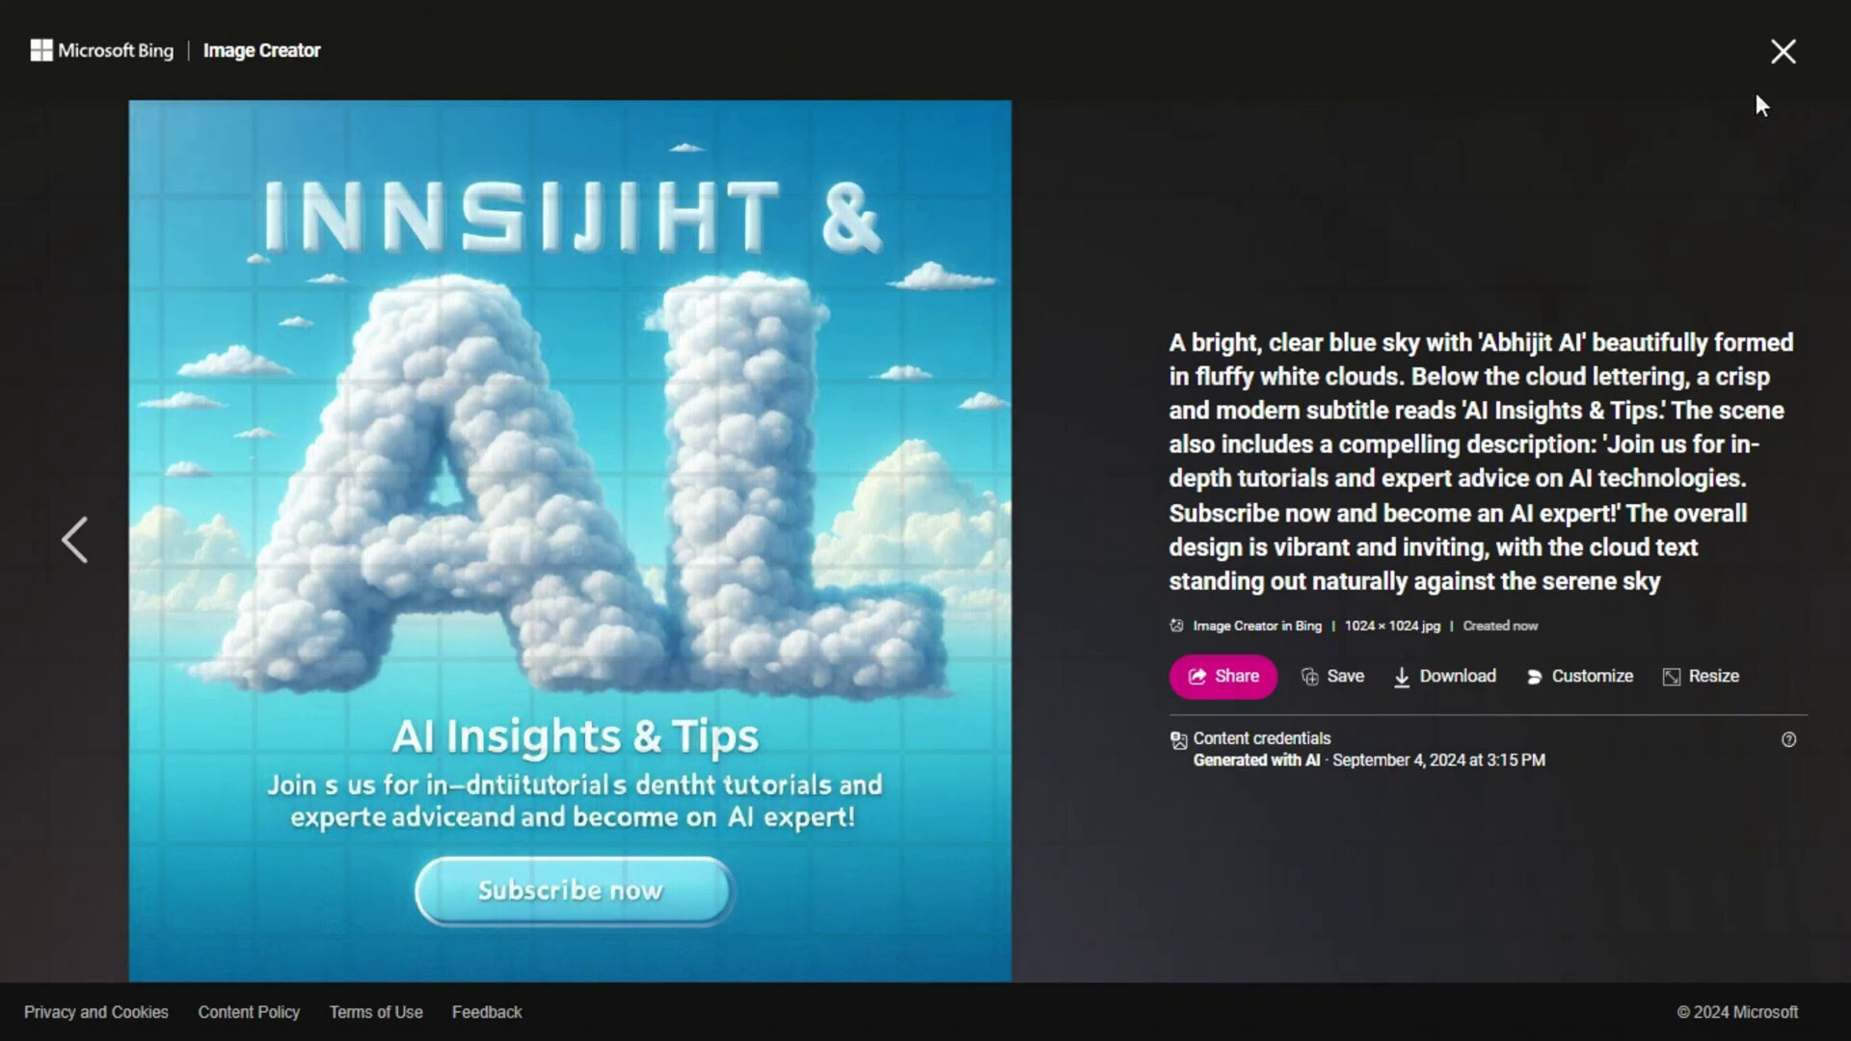
pyautogui.click(1782, 53)
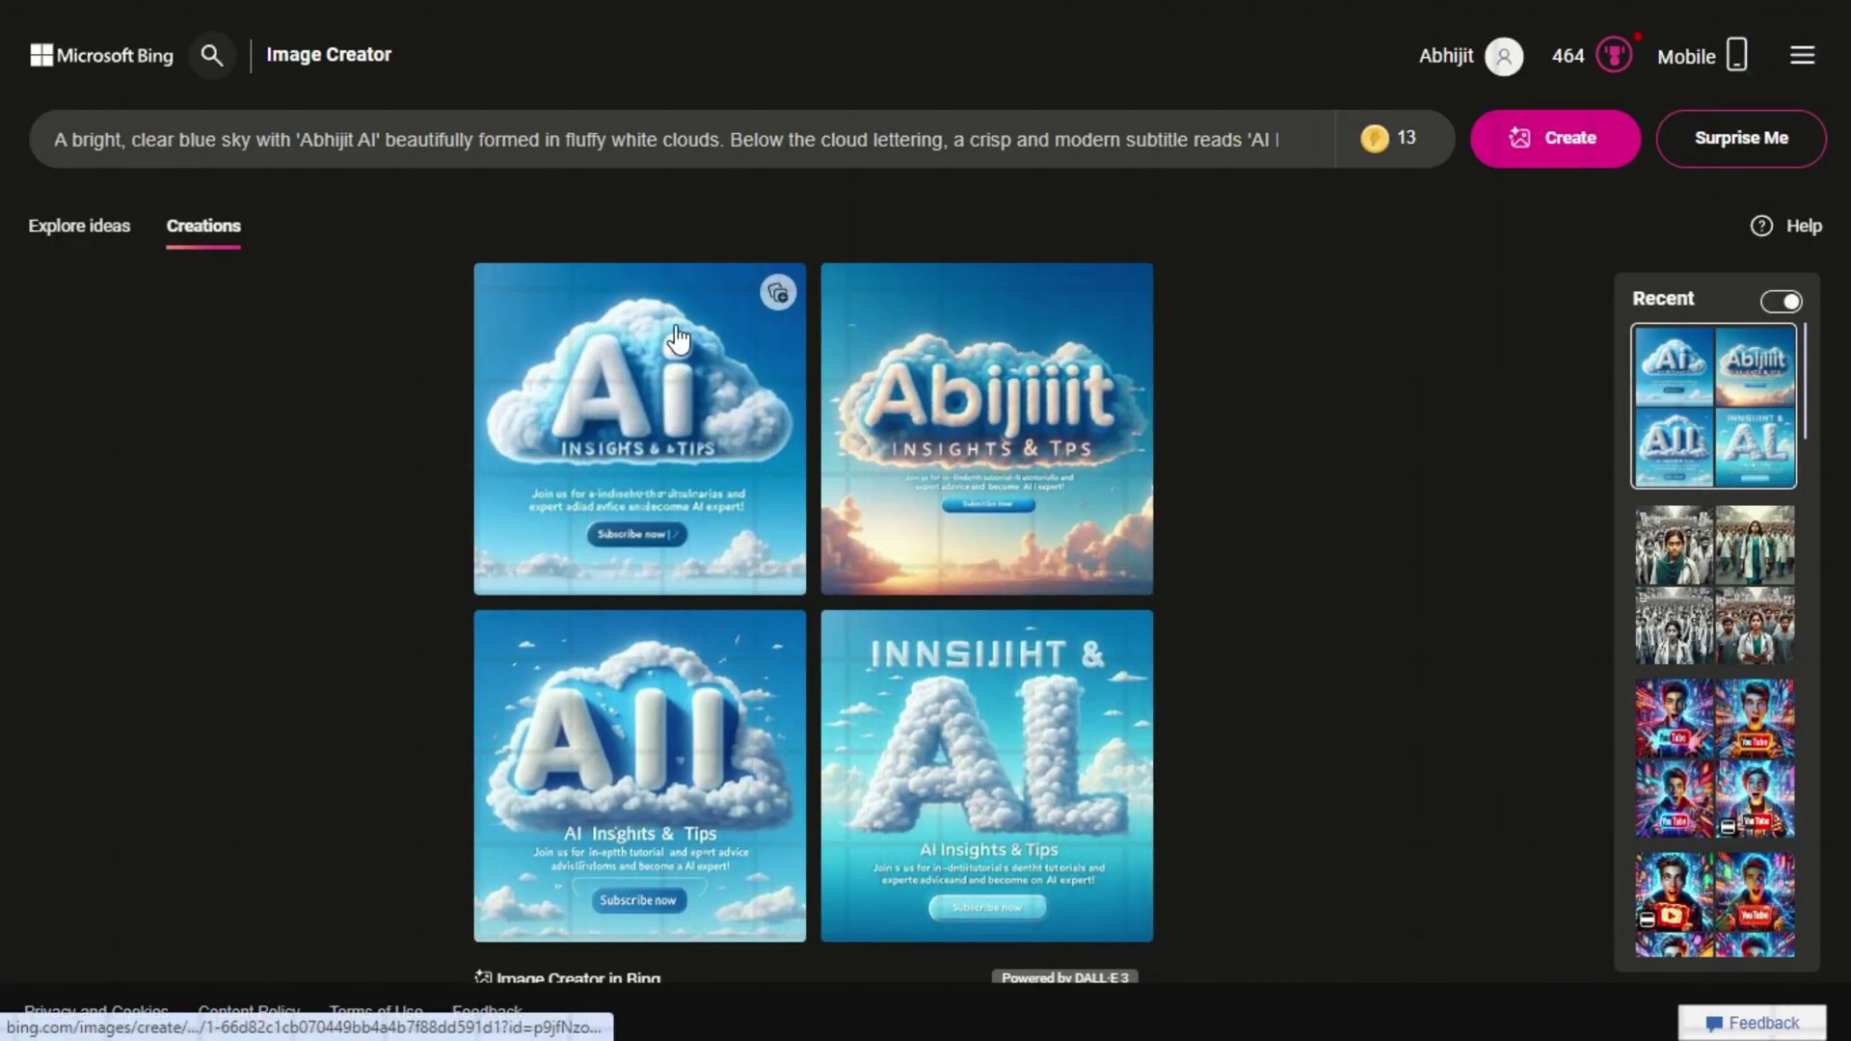
# - Replace the cloud-lettering prompt with the giant cat with butterfly wings playing a grand piano prompt and generate its images
pyautogui.click(666, 142)
pyautogui.hotkey('ctrl', 'a')
pyautogui.hotkey('ctrl', 'v')
pyautogui.press('Return')
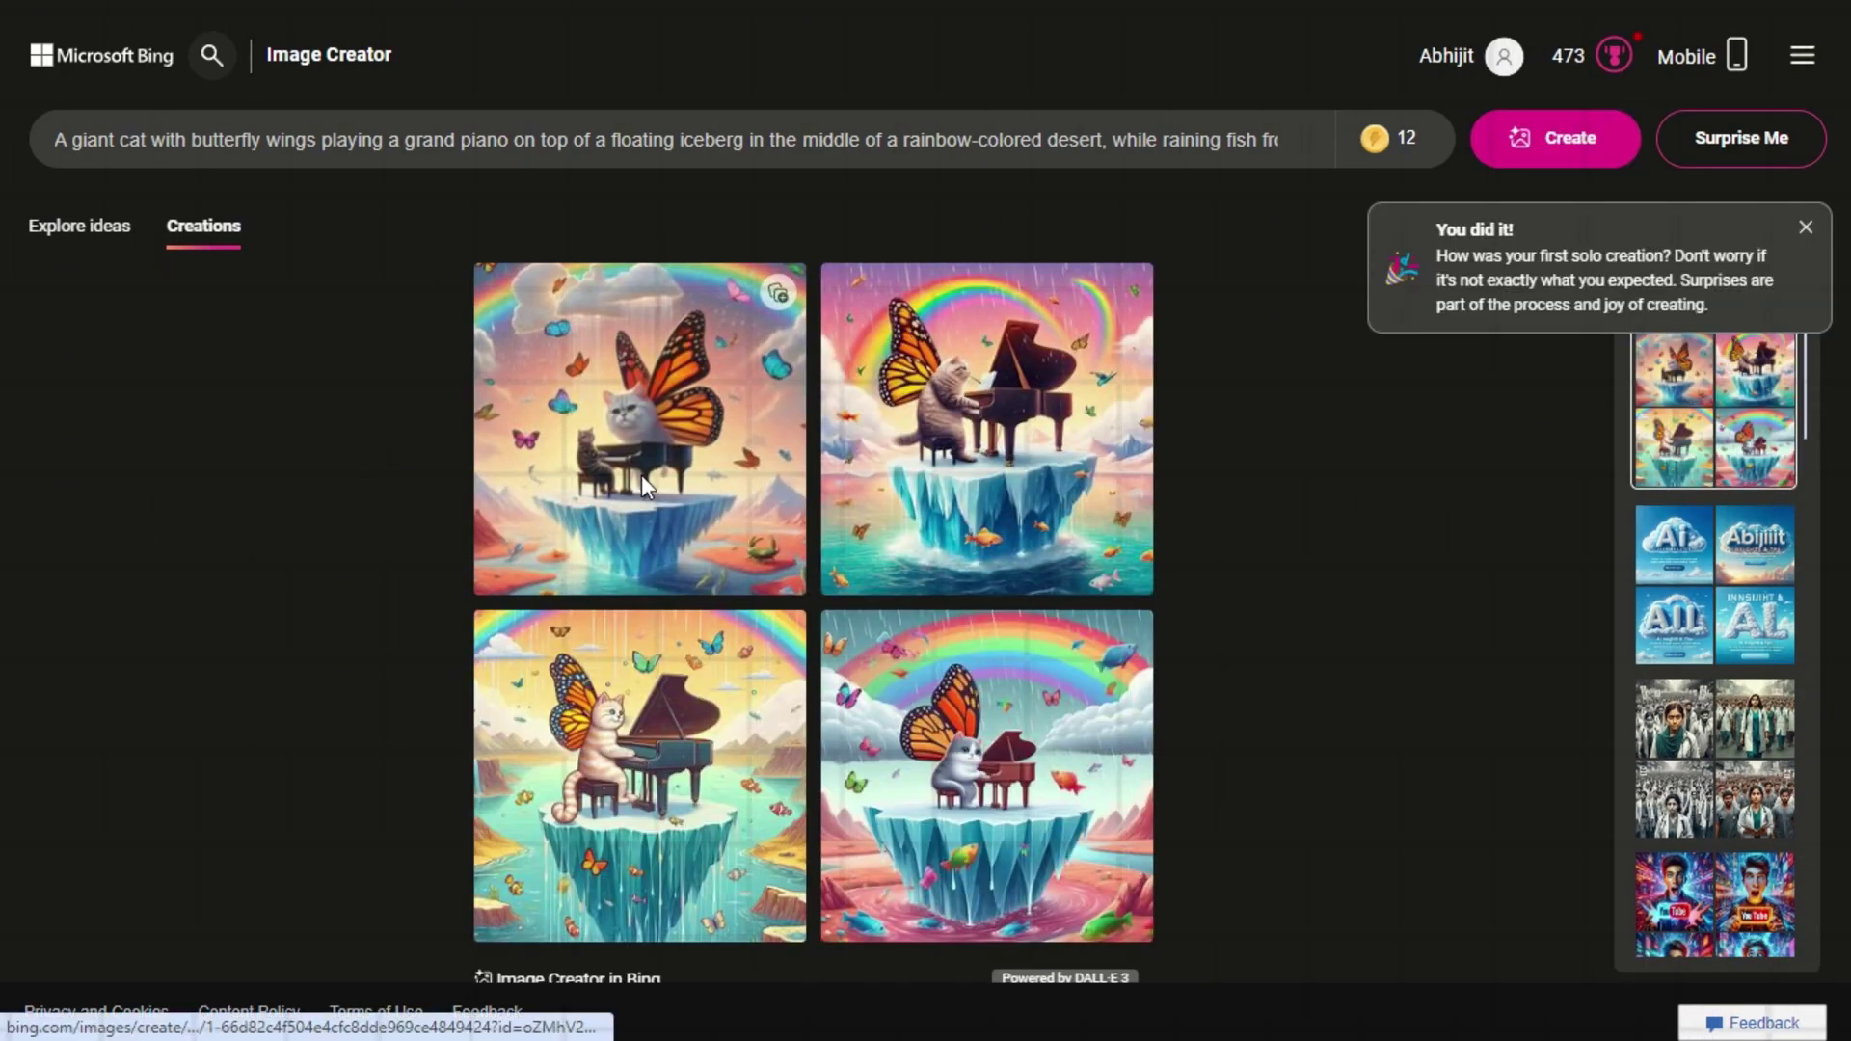
# - View the four Bing cat-and-piano images enlarged to examine the wings, piano, floating iceberg, rainbow-colored desert and raining fish
pyautogui.click(642, 472)
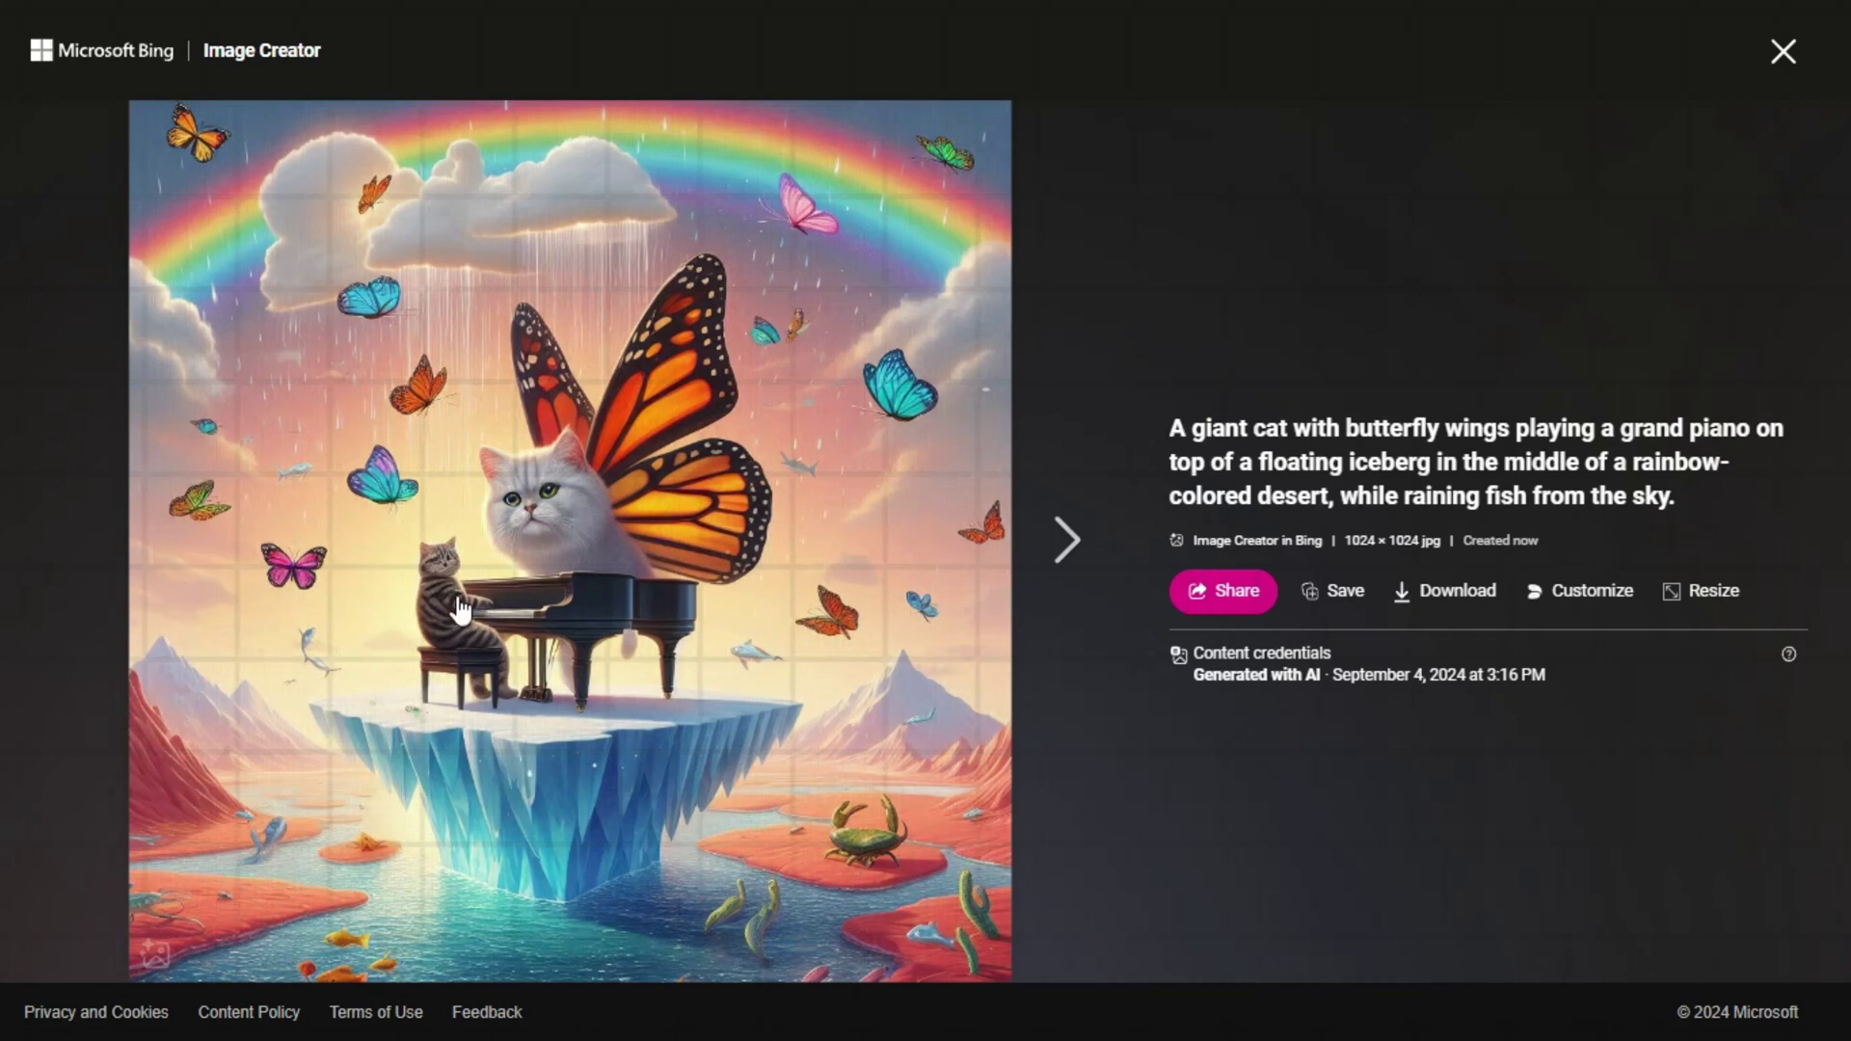
pyautogui.click(1057, 565)
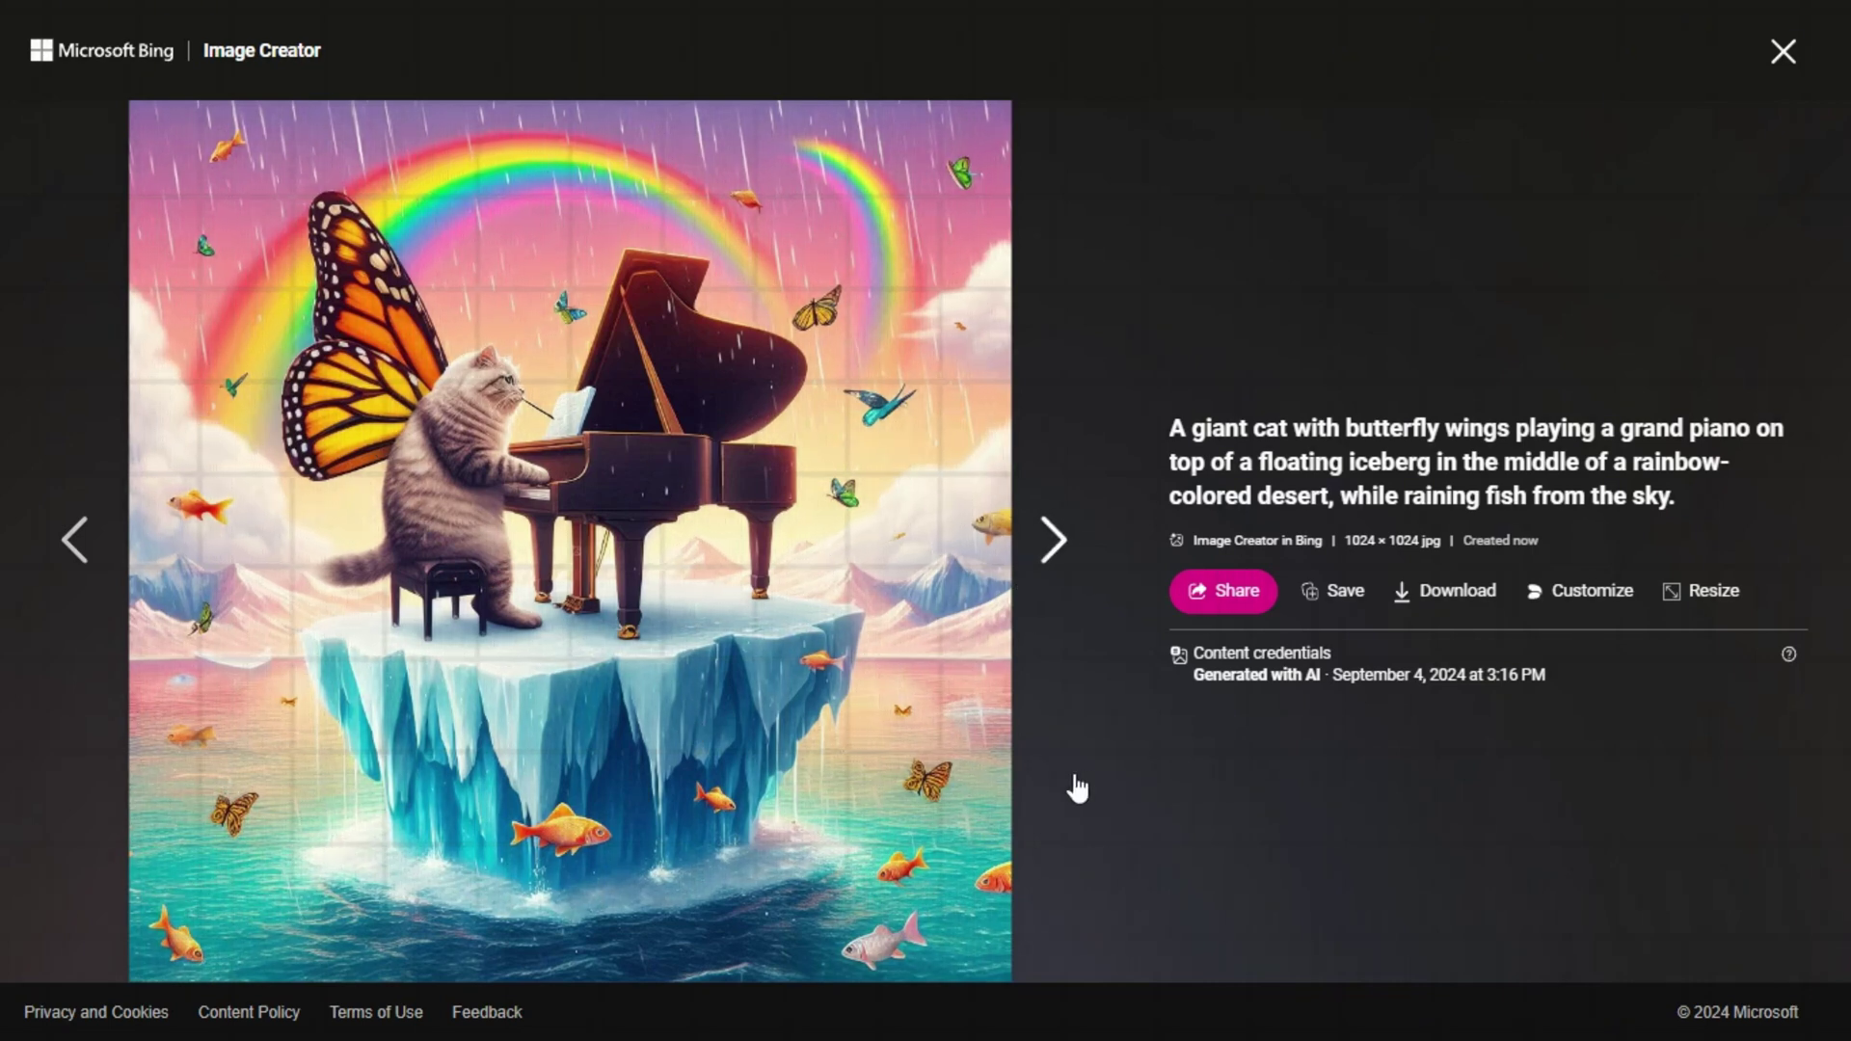
pyautogui.click(1070, 538)
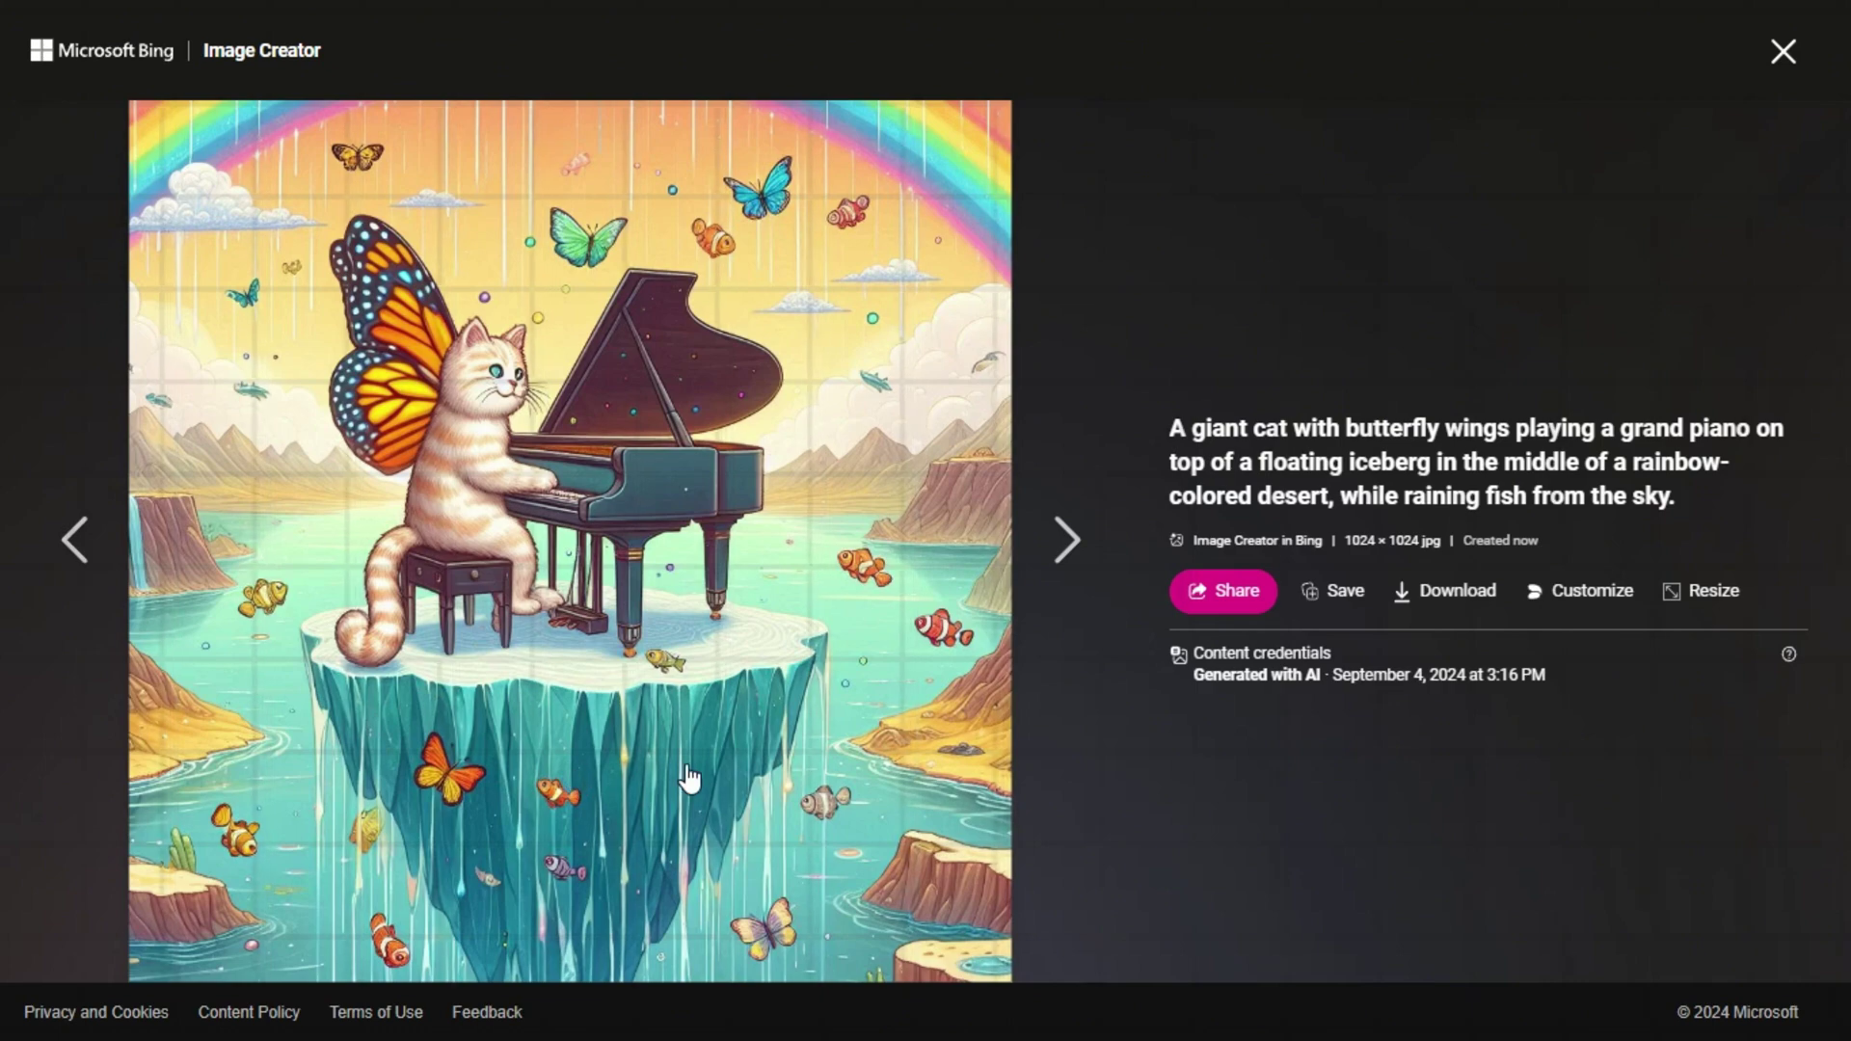
pyautogui.click(1070, 551)
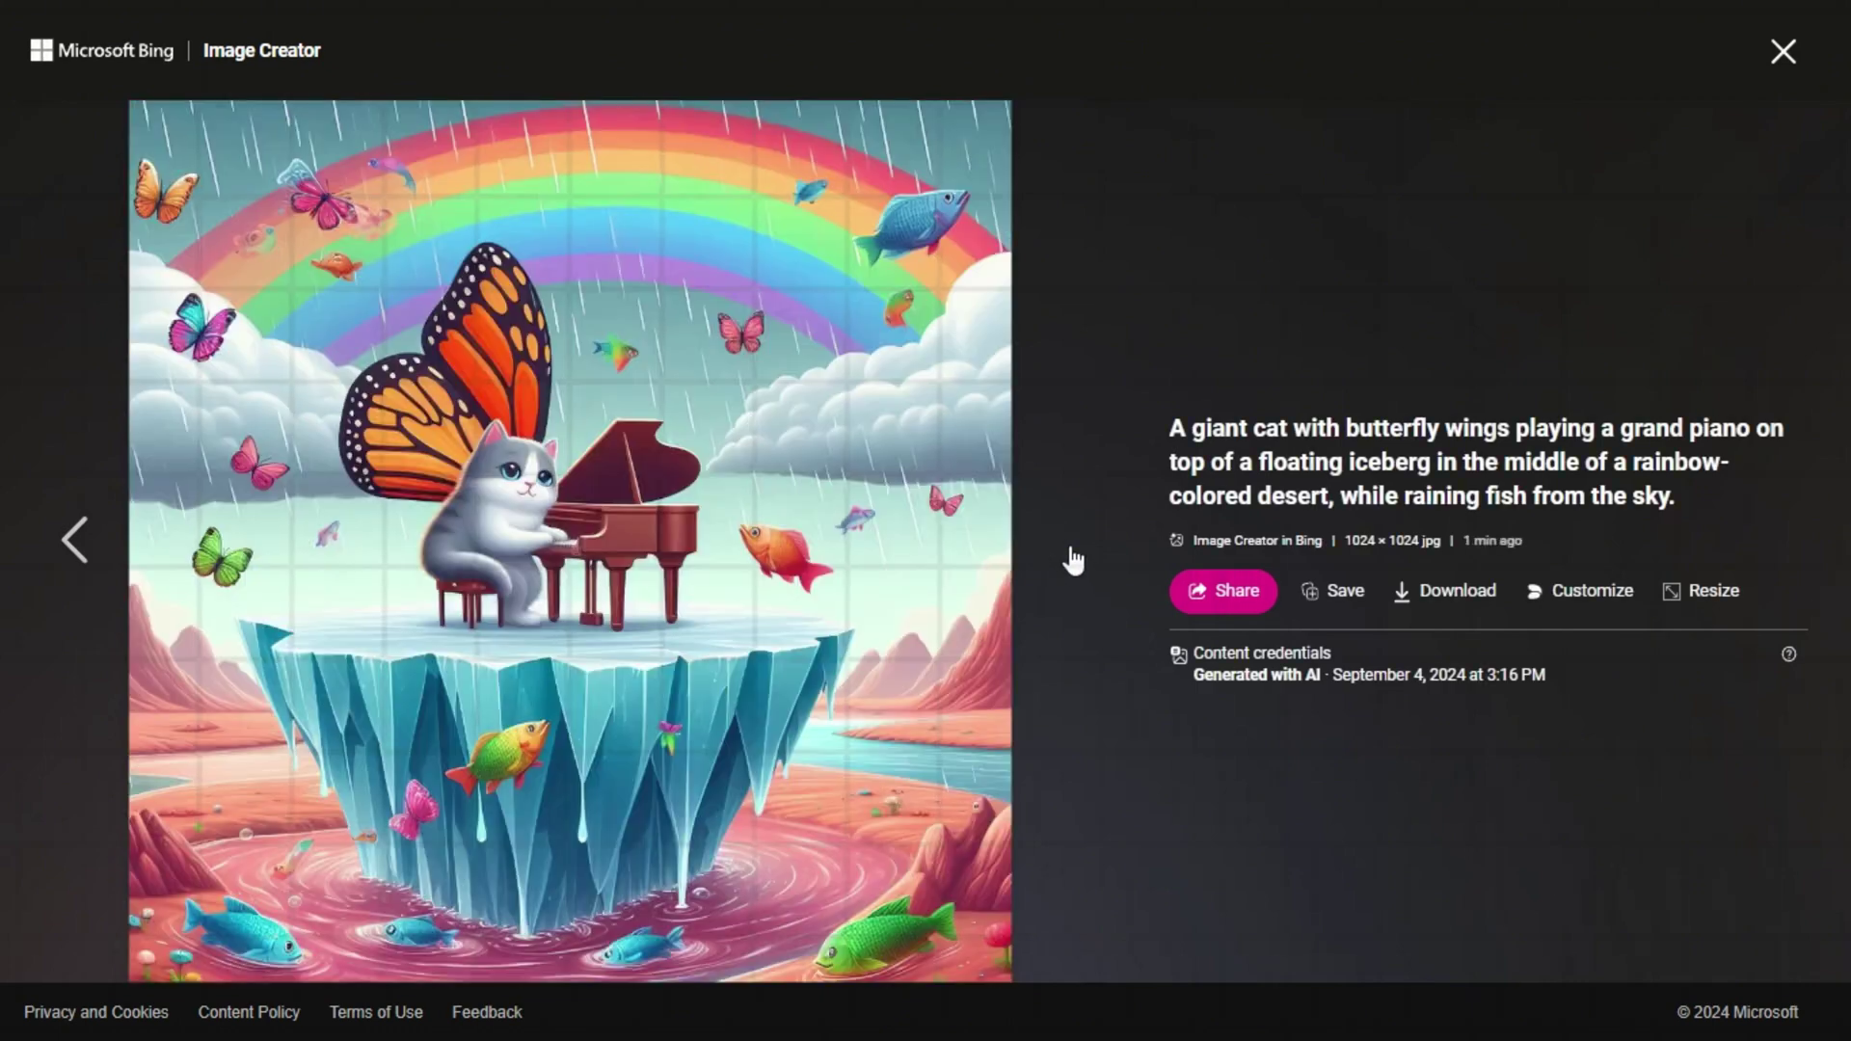
pyautogui.click(1070, 551)
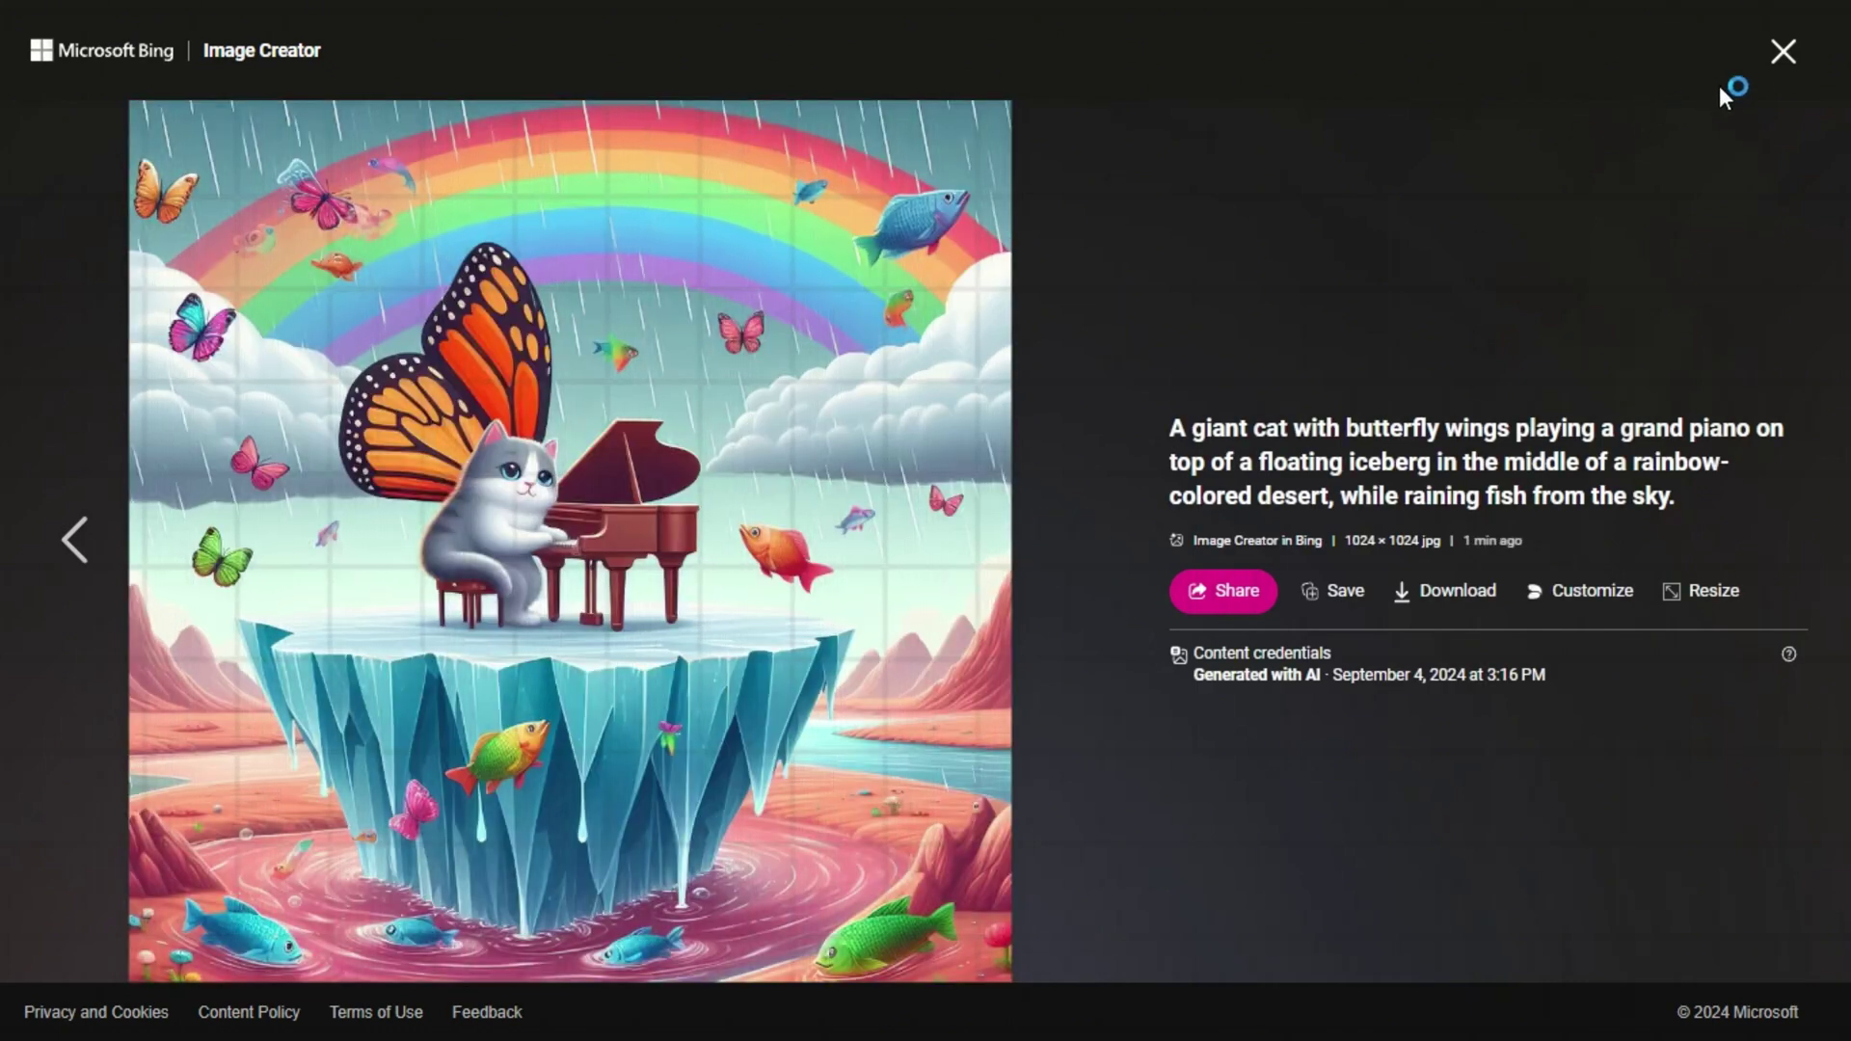
pyautogui.click(1783, 52)
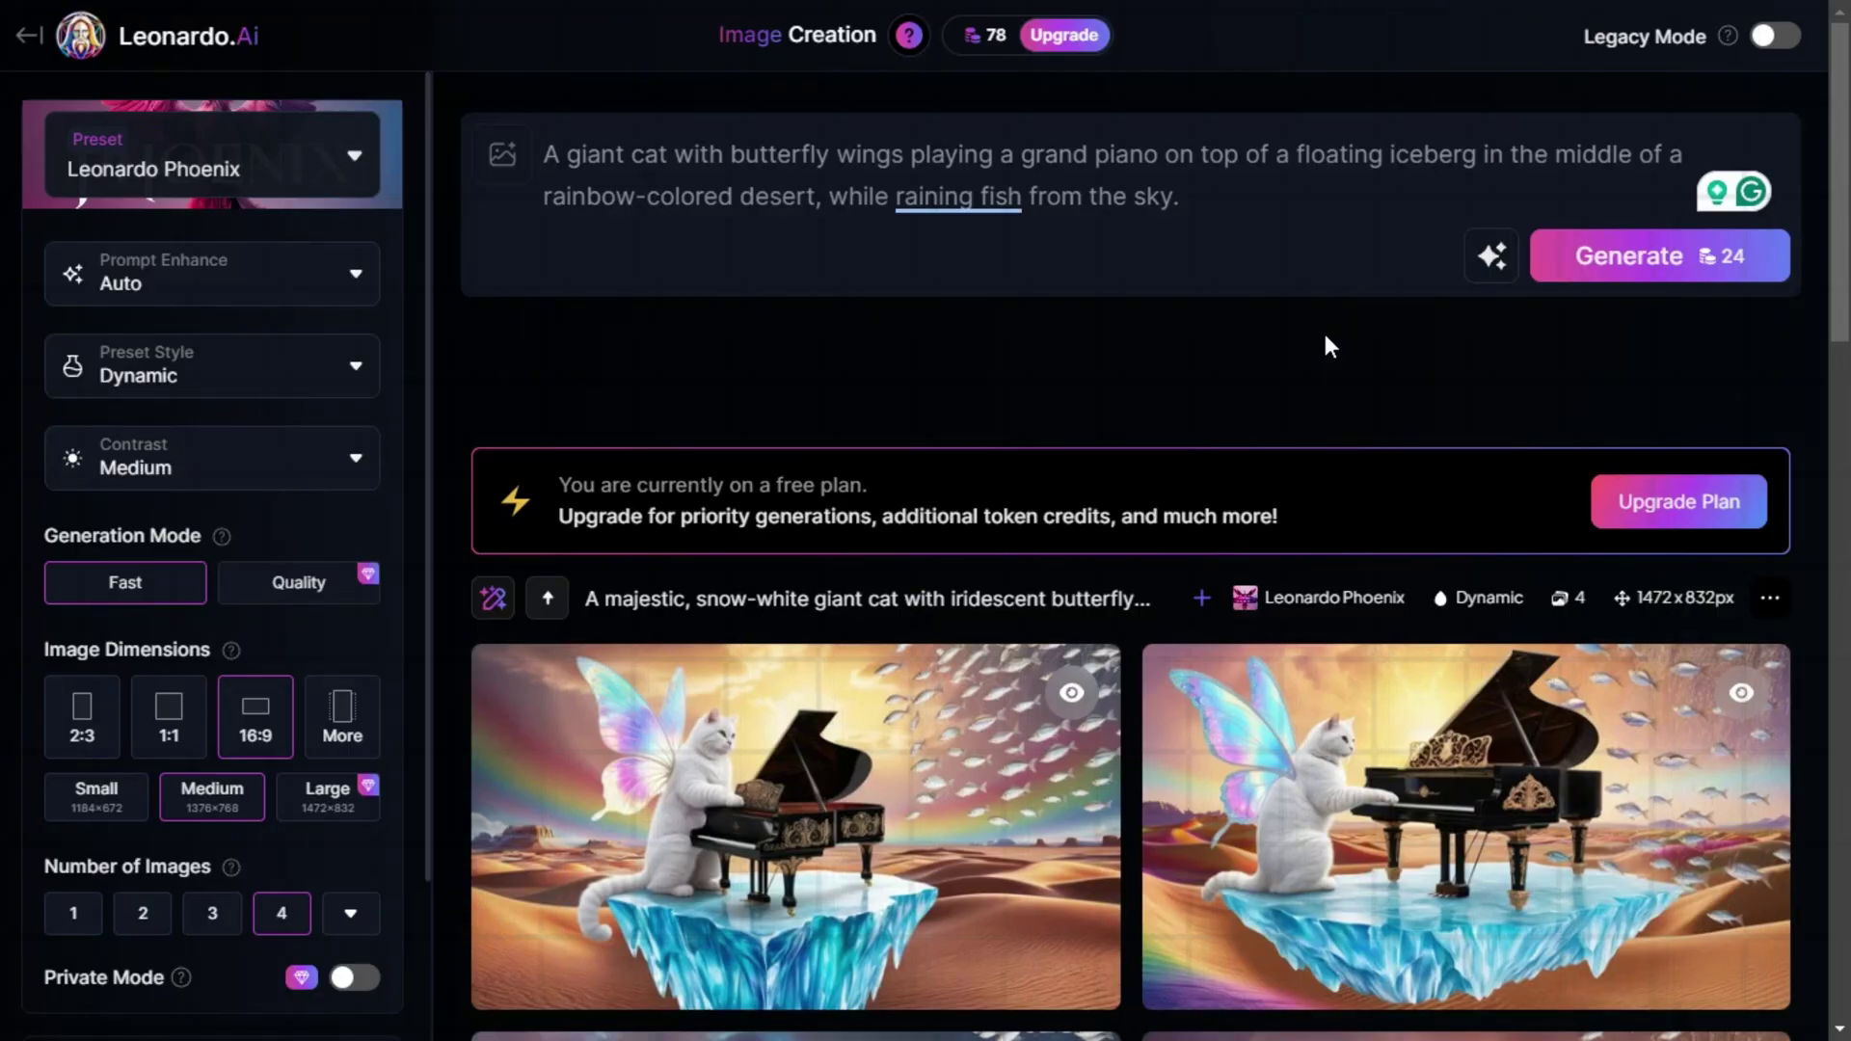
# - Switch to Leonardo.Ai and review the generated cat-and-piano and cloud-lettering images to compare image quality and text rendering
pyautogui.scroll(-7, 1339, 352)
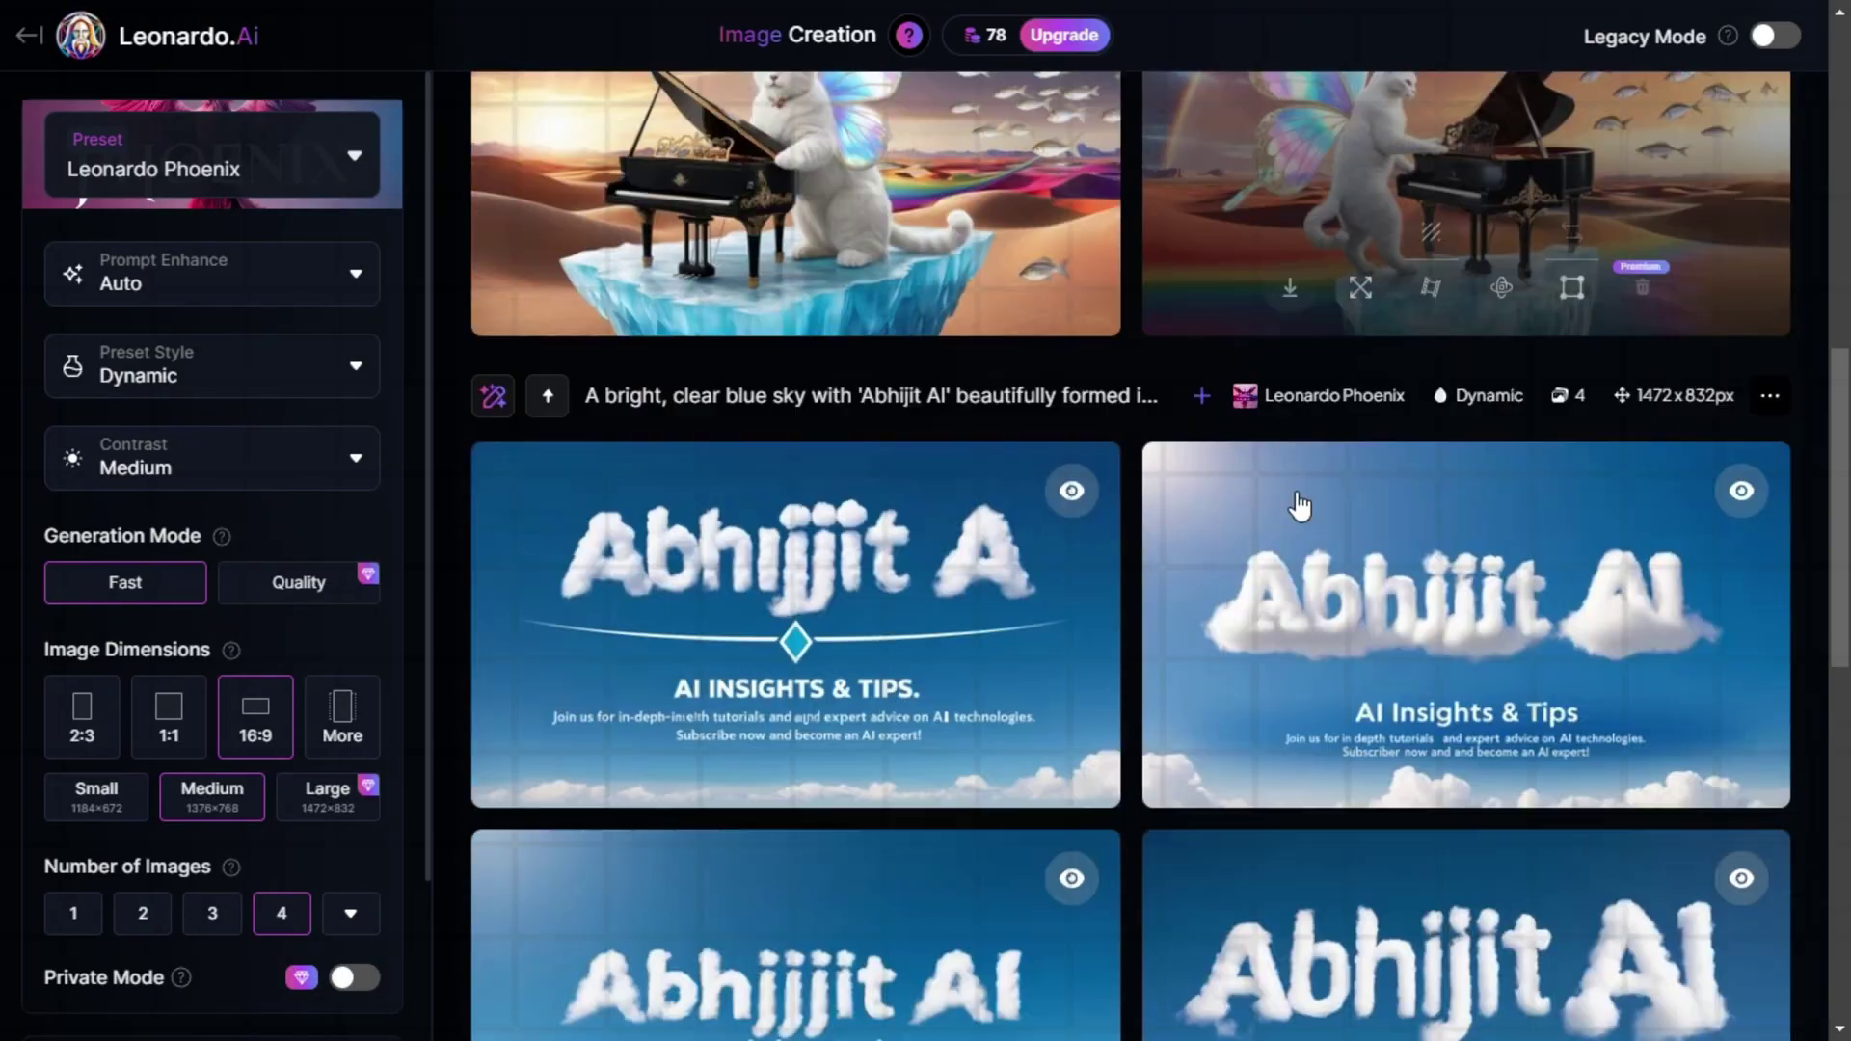
pyautogui.scroll(5, 1299, 505)
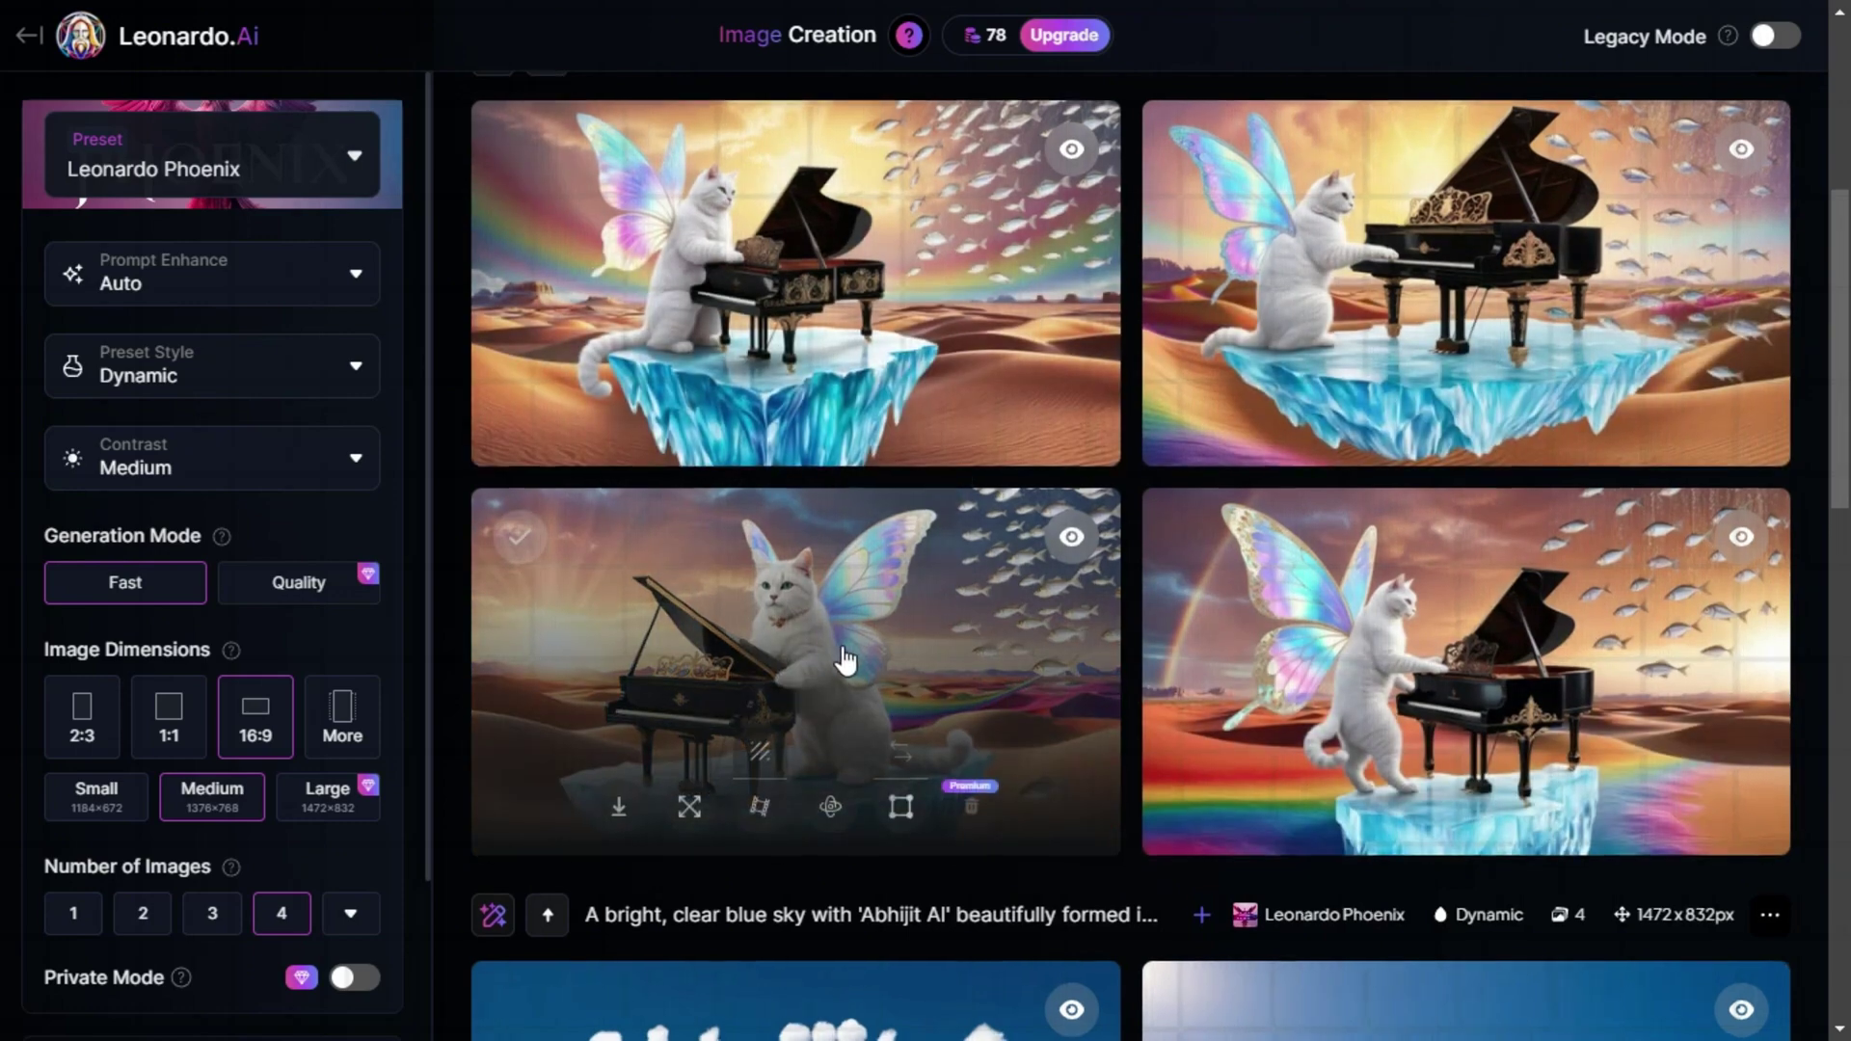
pyautogui.scroll(-4, 845, 661)
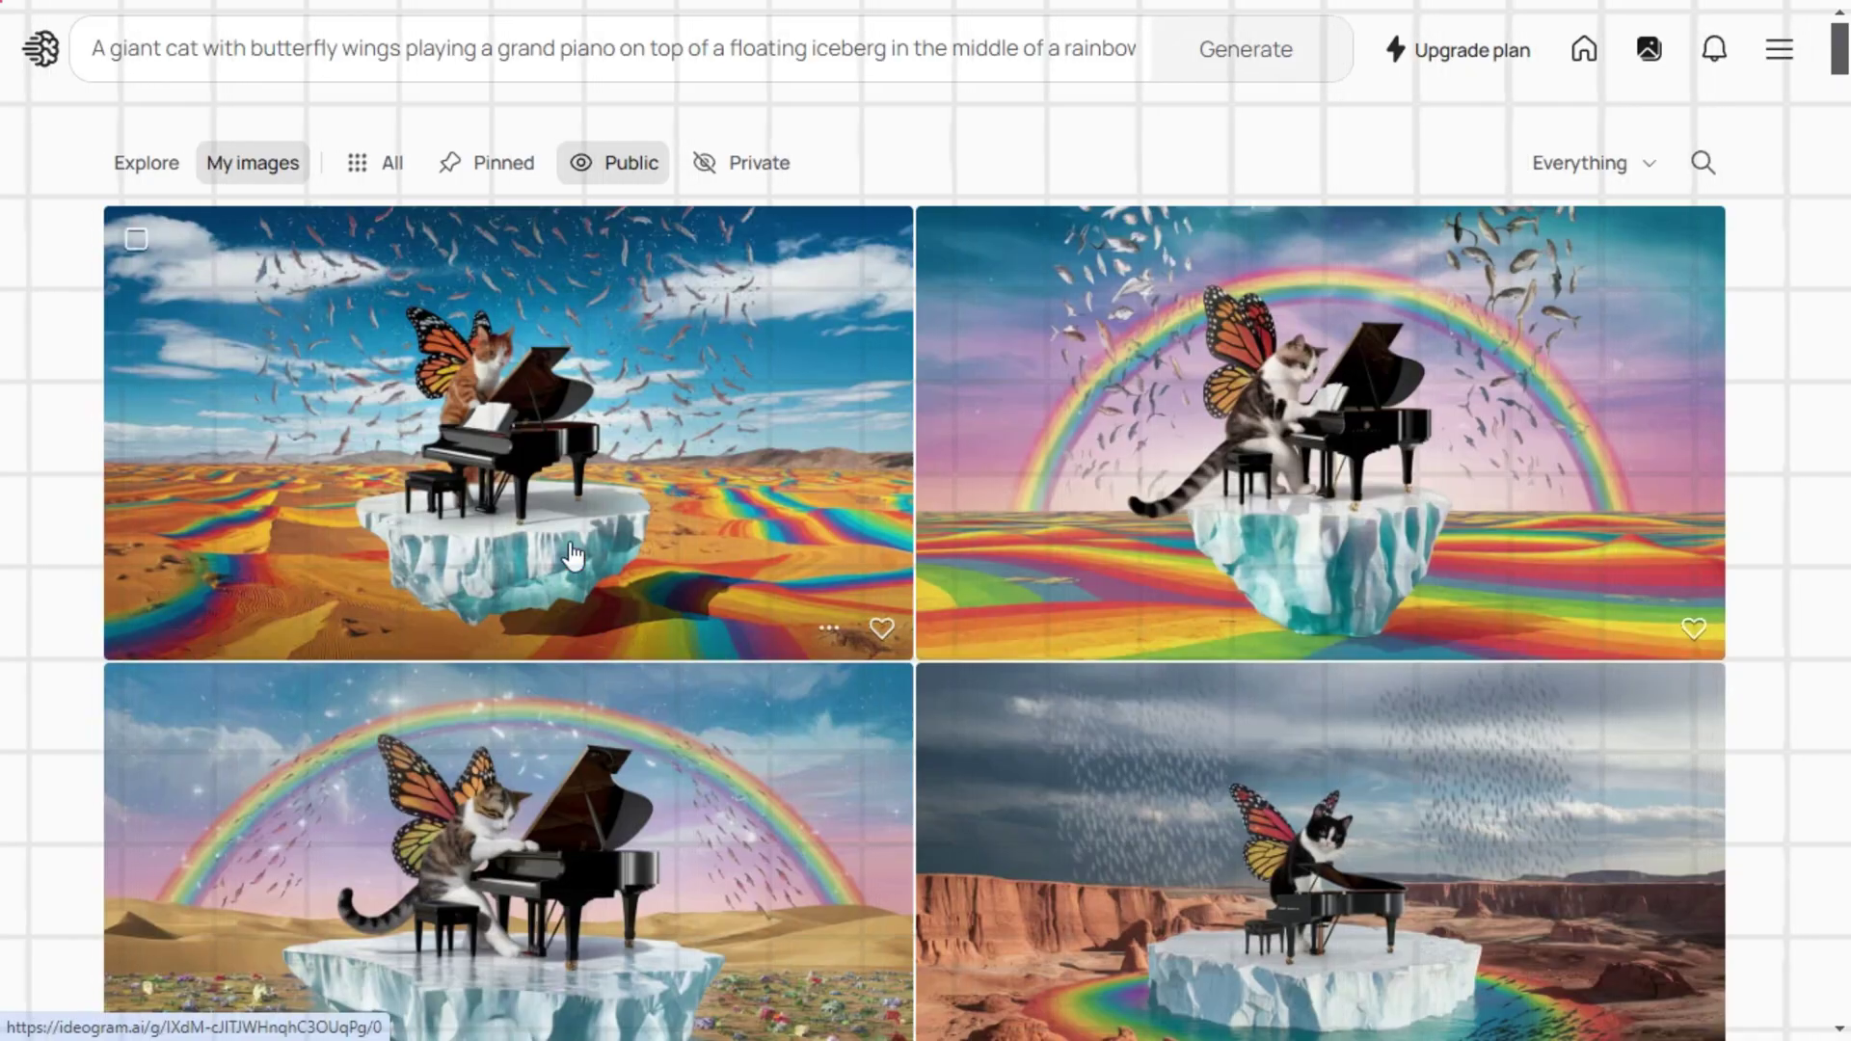
# - Switch to Ideogram and review the generated cat, cloud-lettering and protest march images to compare realism and text accuracy
pyautogui.scroll(-8, 649, 639)
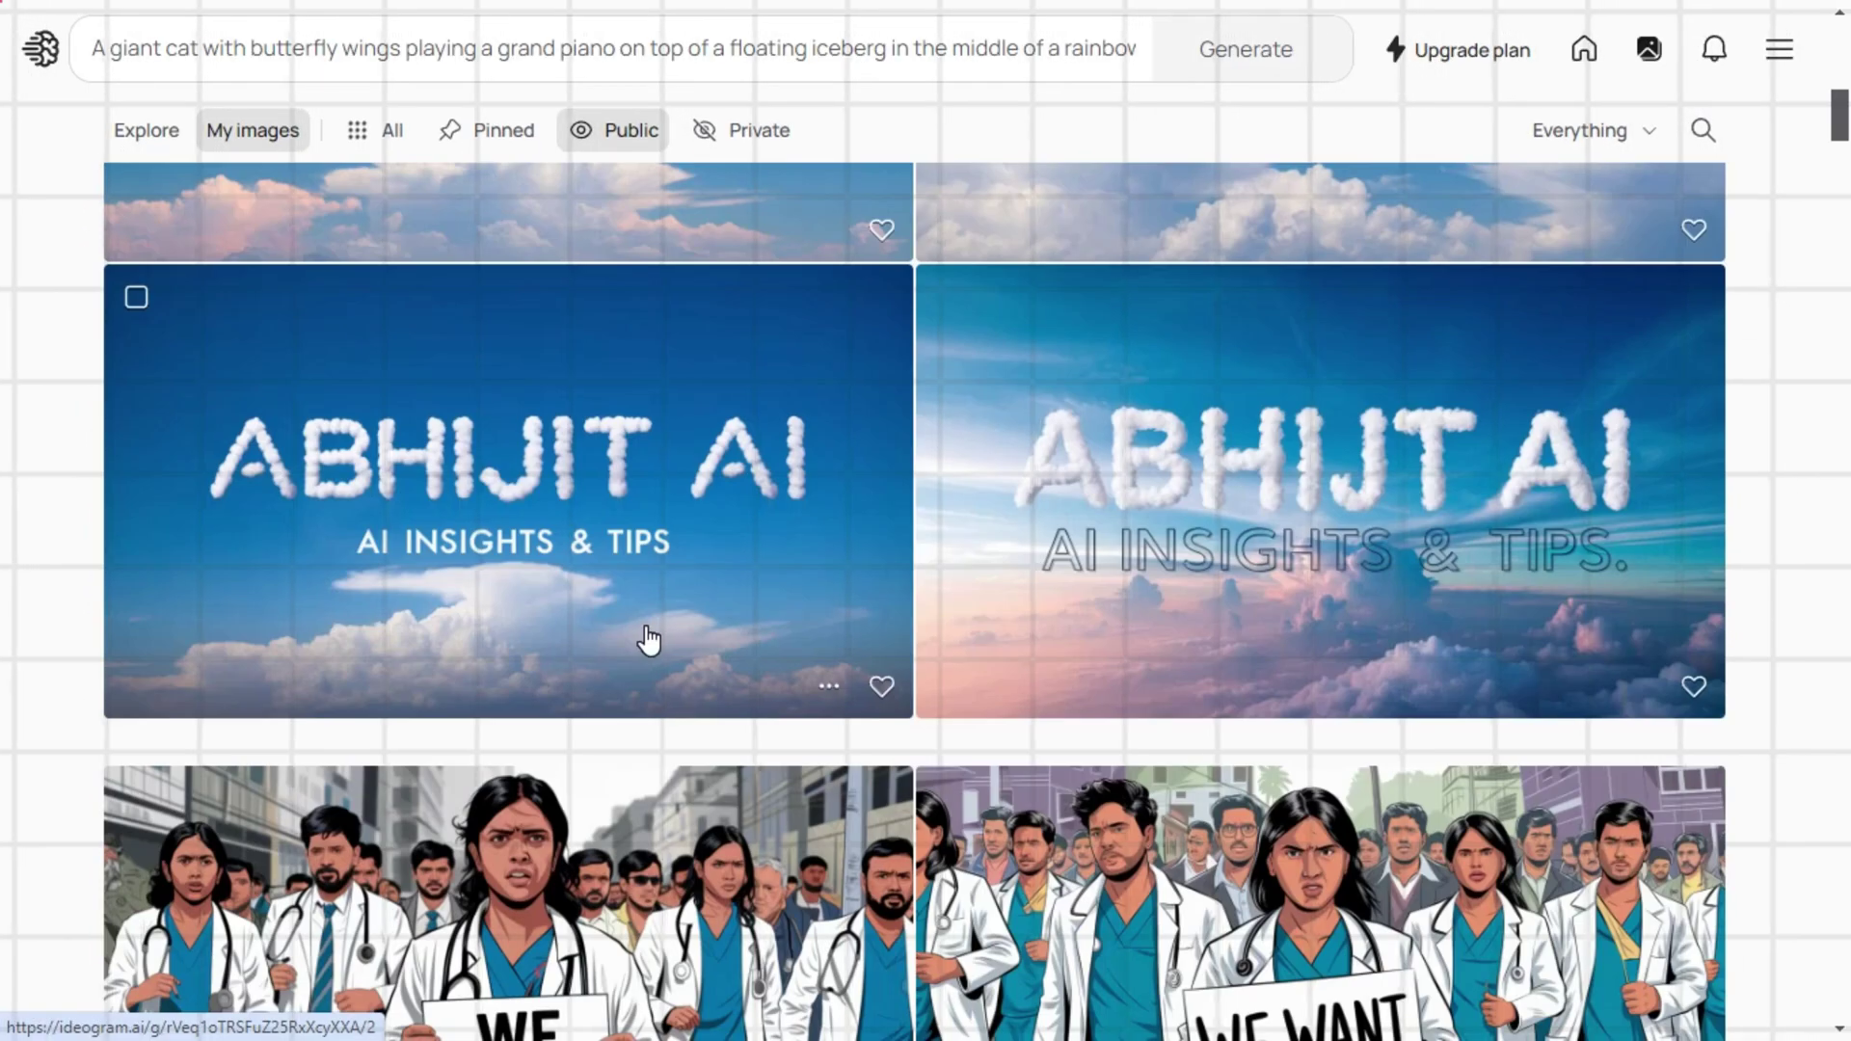
pyautogui.scroll(-9, 648, 639)
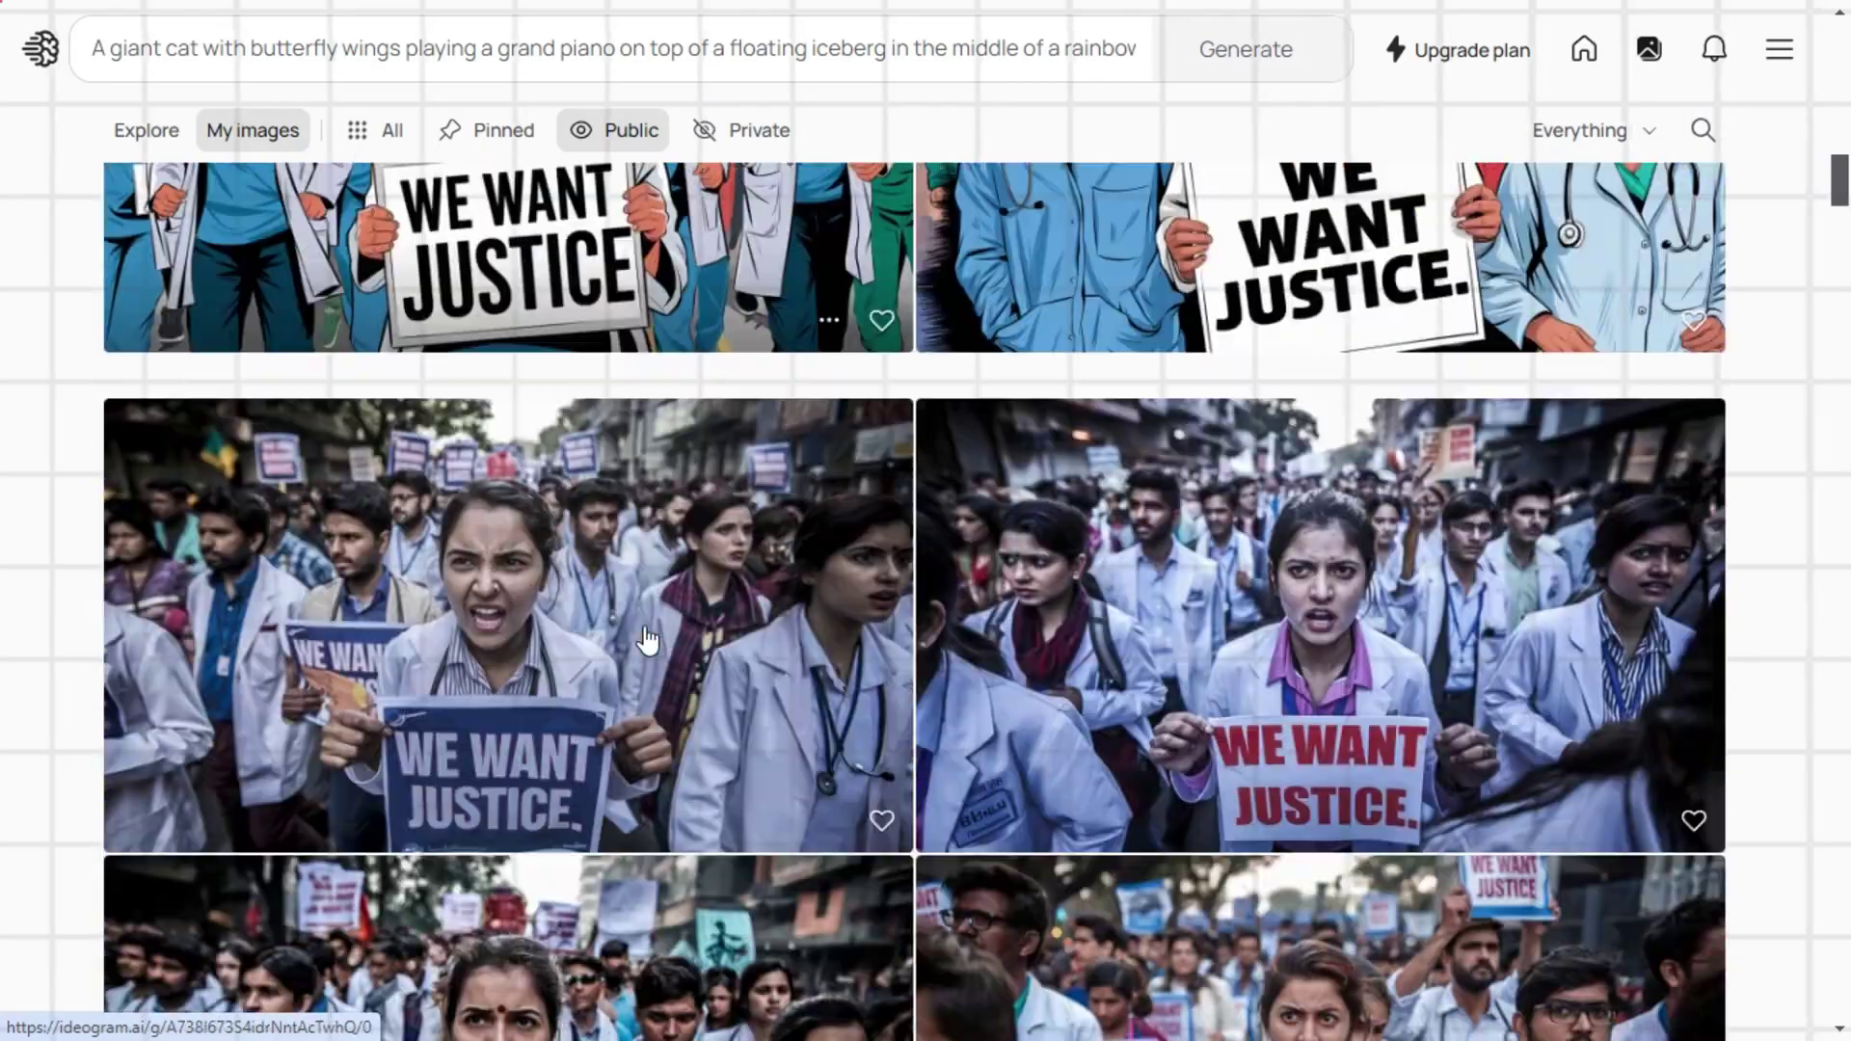
pyautogui.scroll(-10, 646, 640)
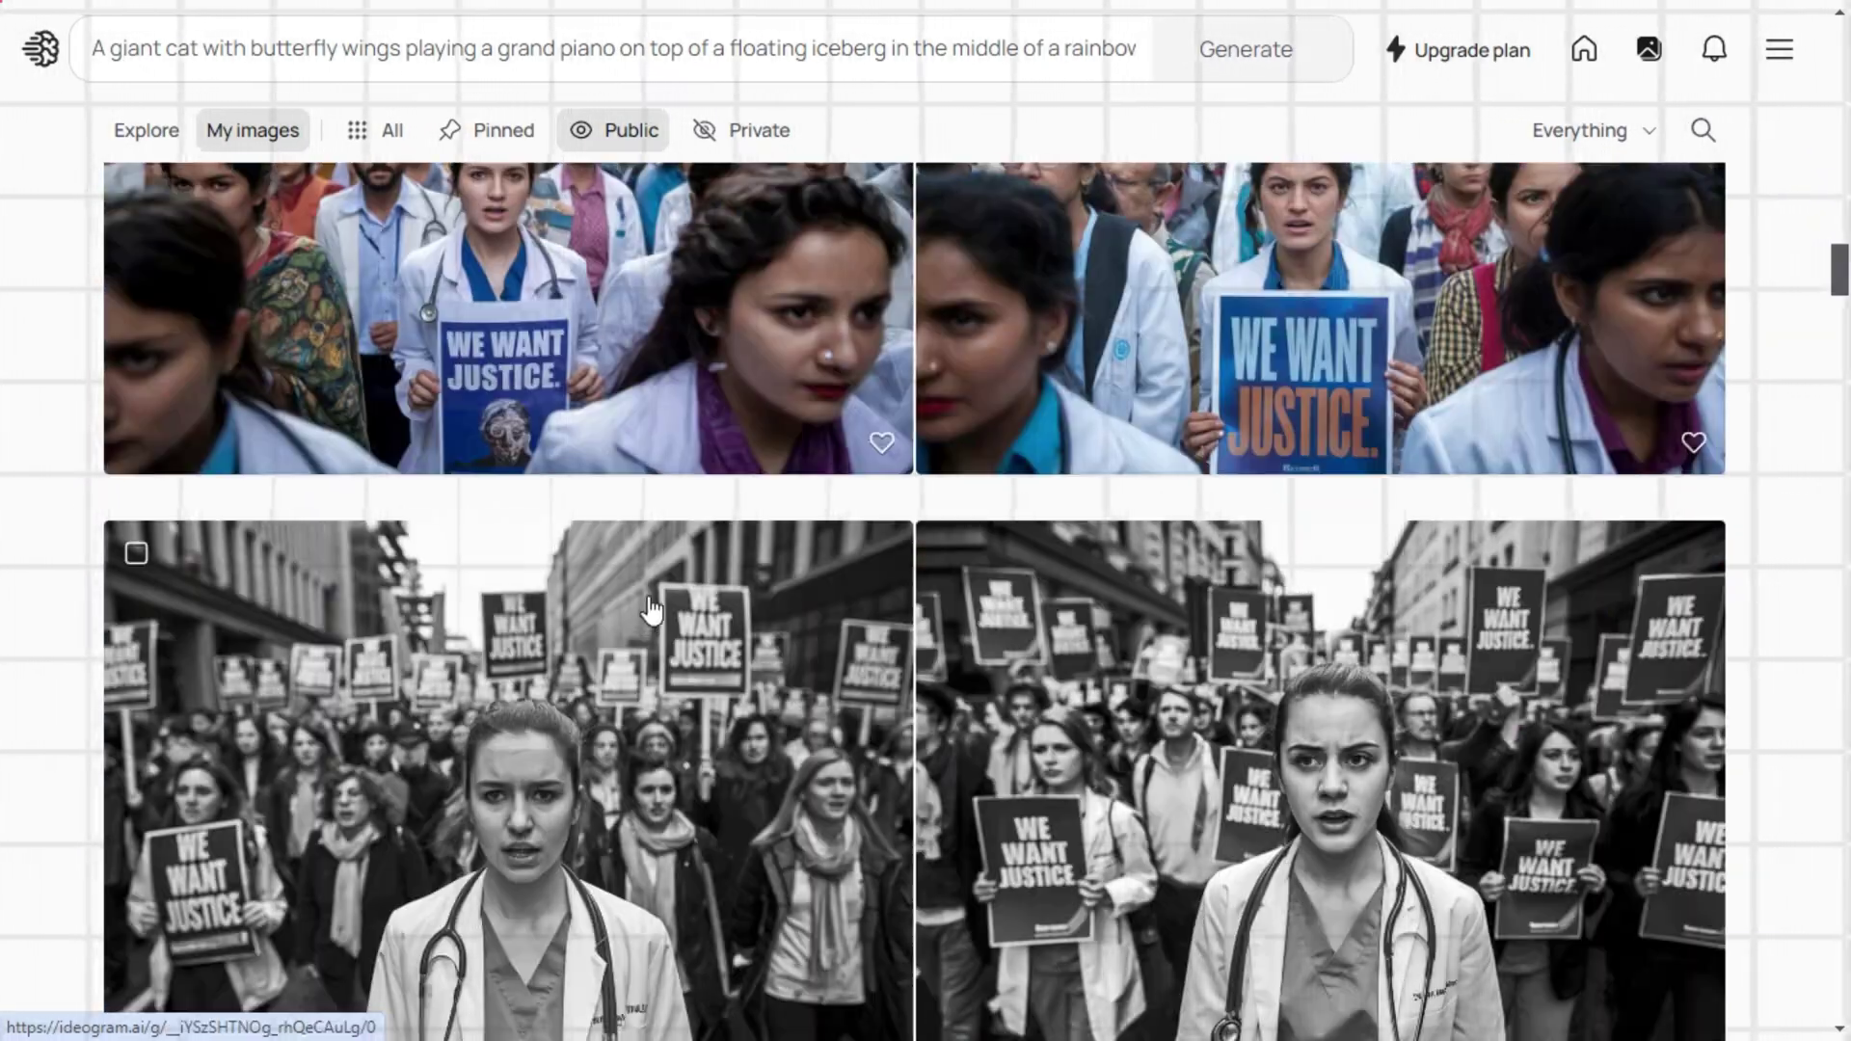
pyautogui.scroll(15, 651, 609)
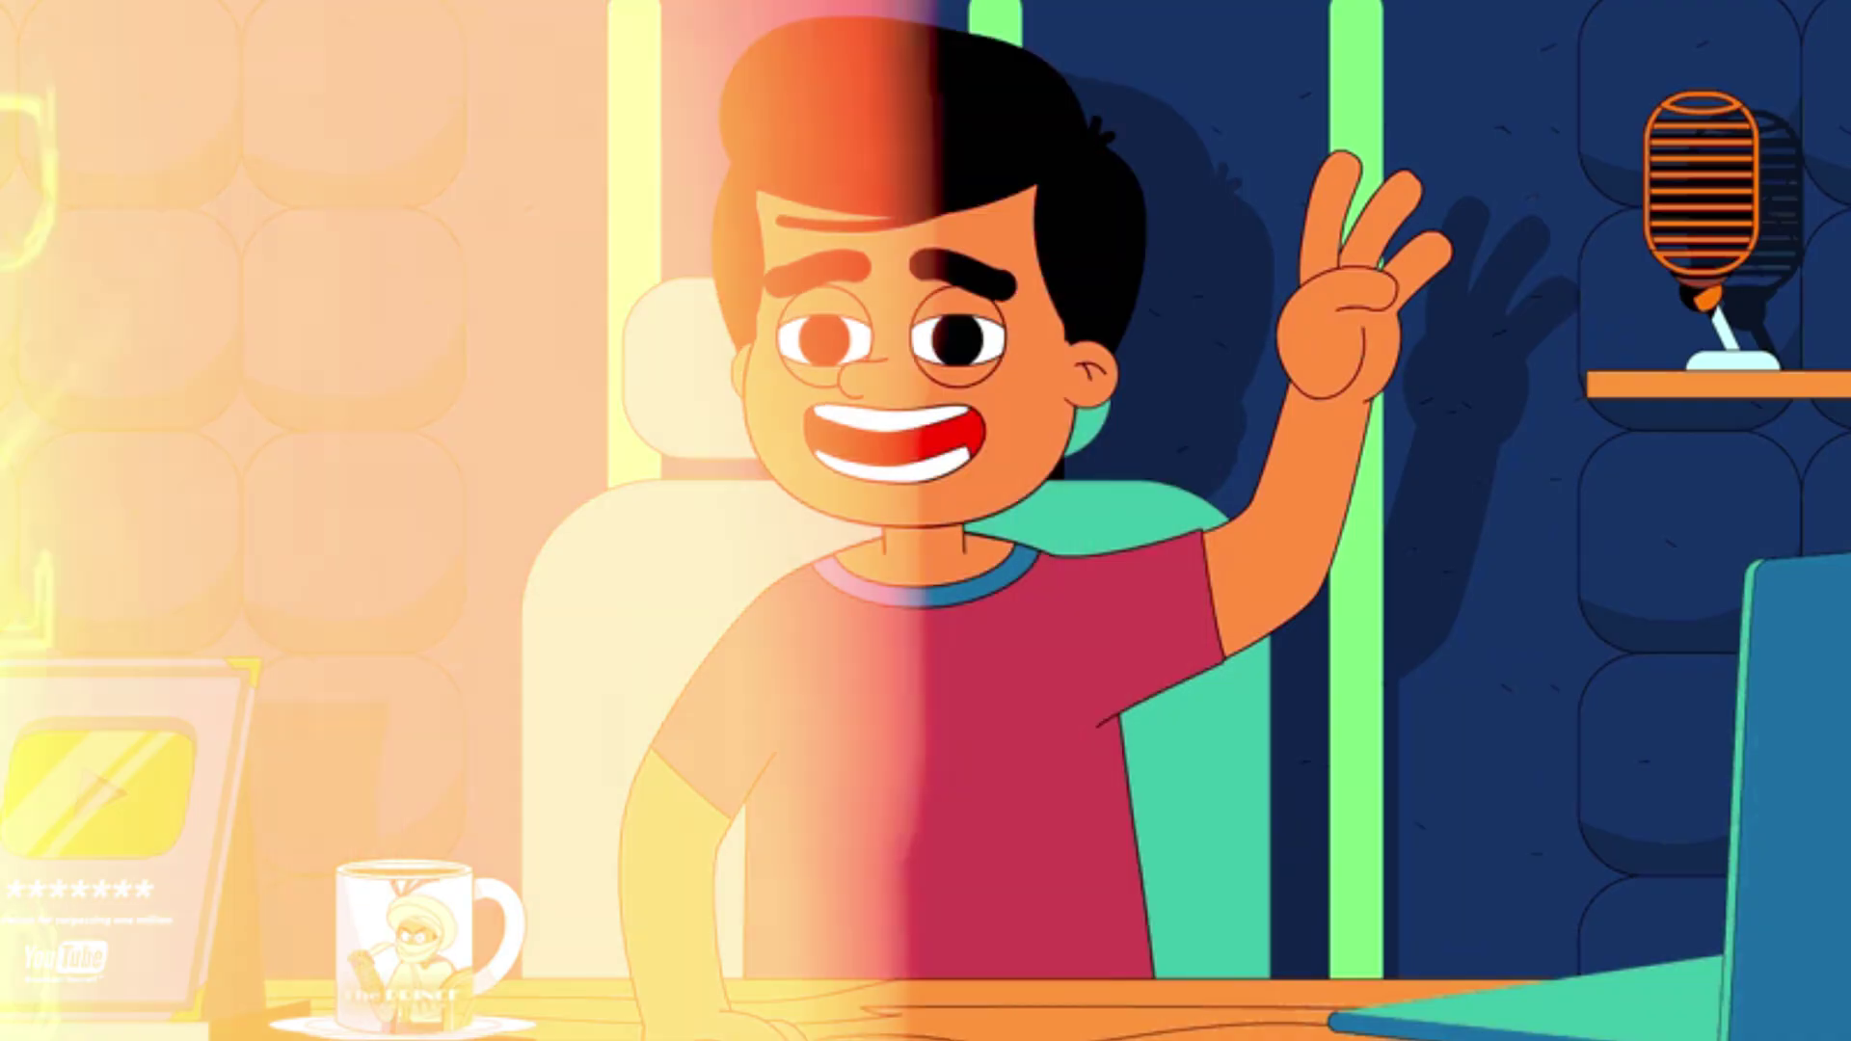